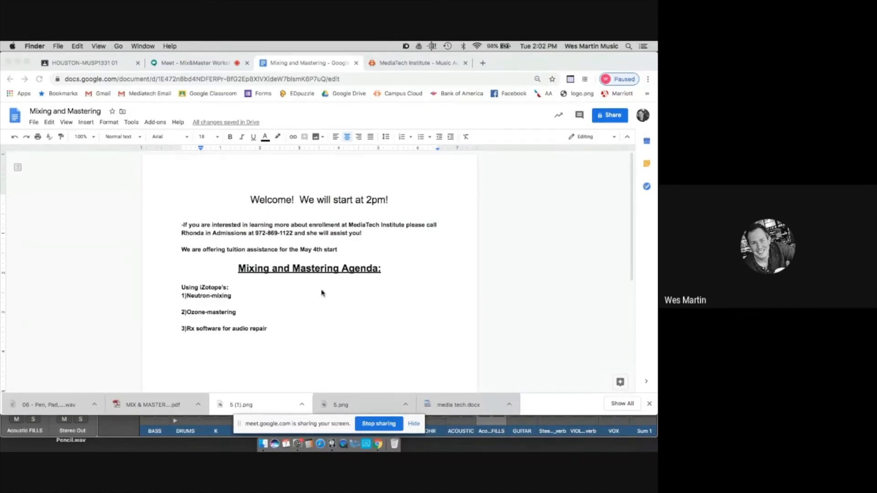
Switch to the If Only project in Logic Pro X and look through its track list
click(319, 213)
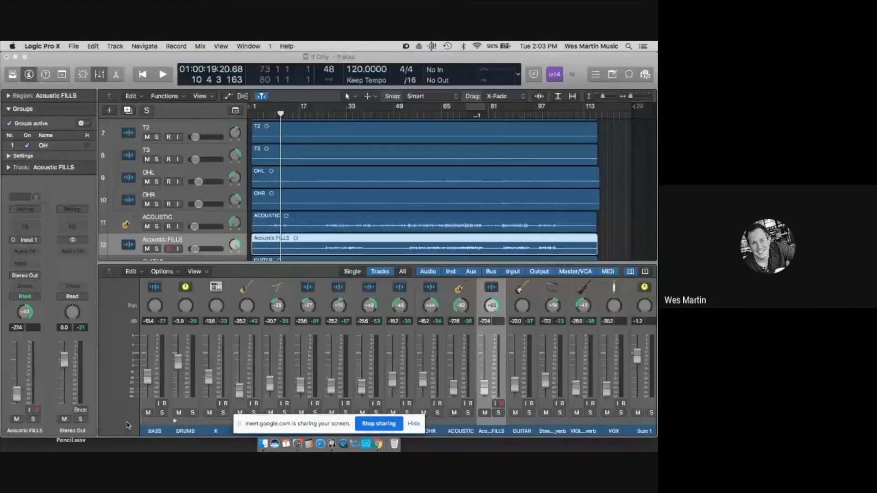
click(129, 425)
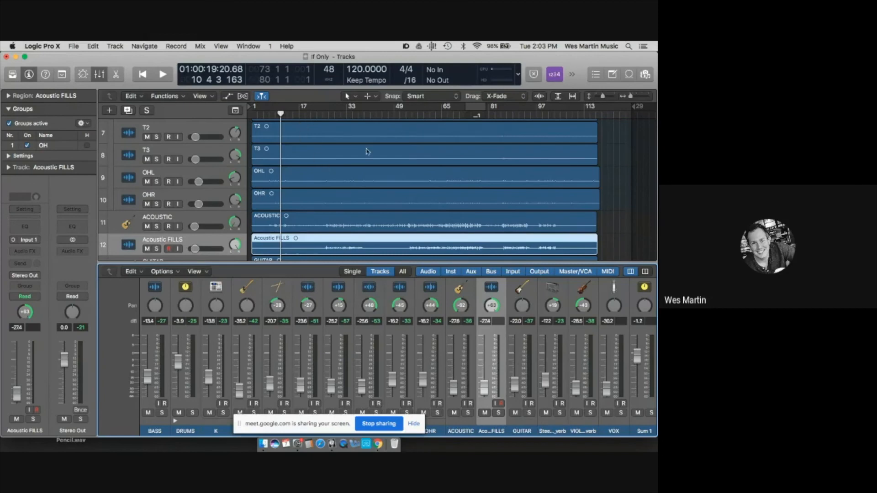
scroll(376, 159, up, 6)
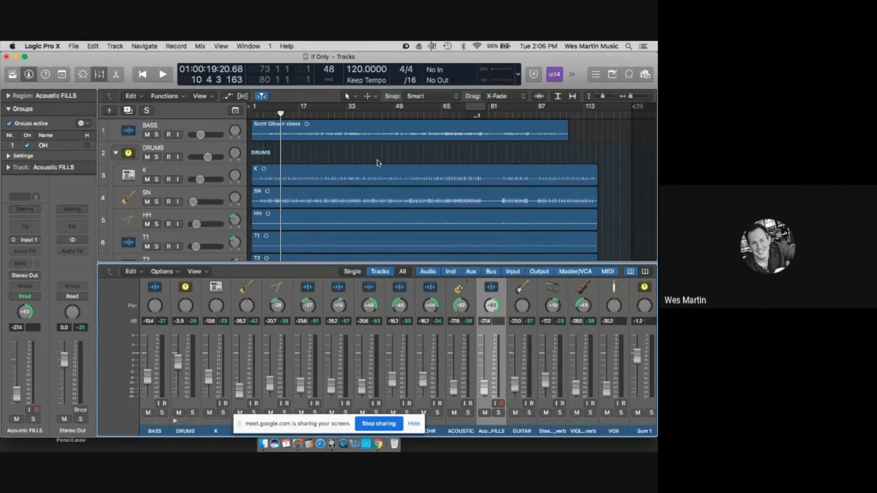
click(336, 162)
scroll(336, 162, down, 4)
scroll(336, 162, down, 2)
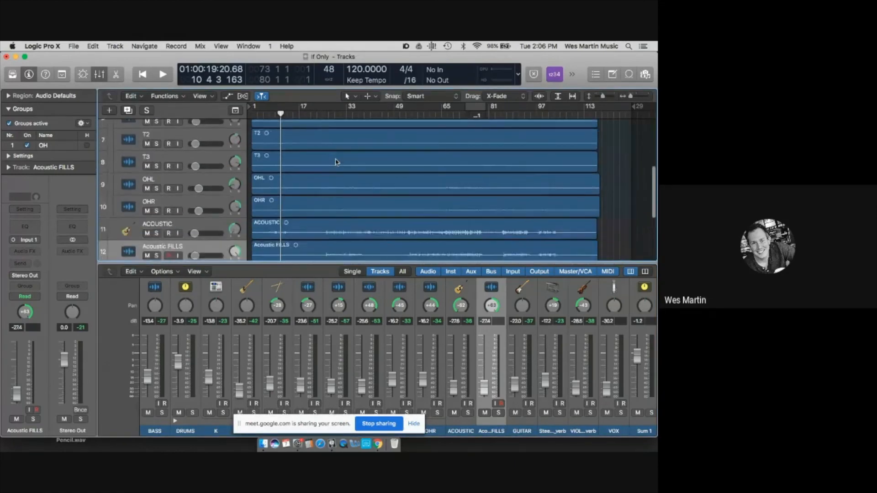
scroll(336, 162, up, 6)
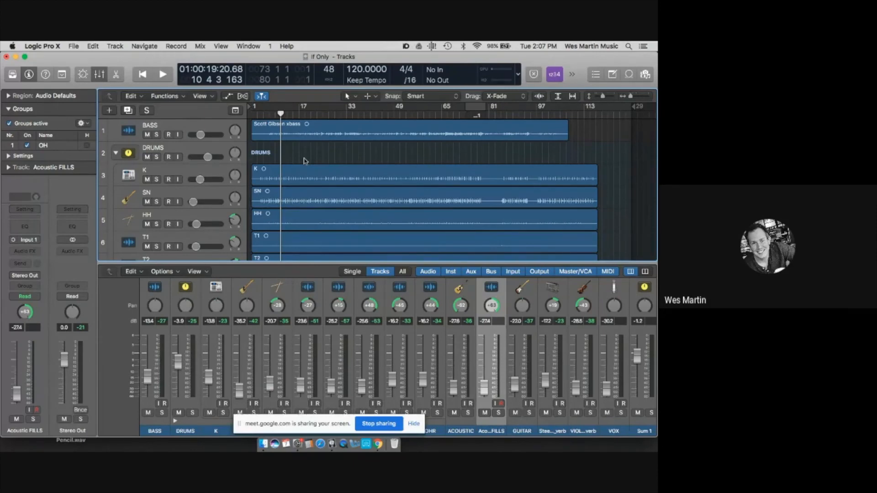
Play the song briefly while raising the BASS fader to -5.7 dB and the VOX fader to -10.4 dB
key(space)
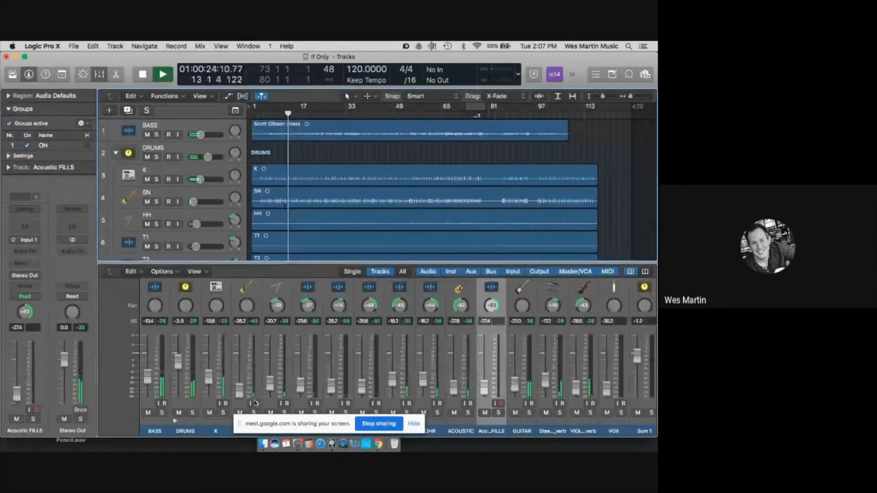
drag(147, 377, 150, 361)
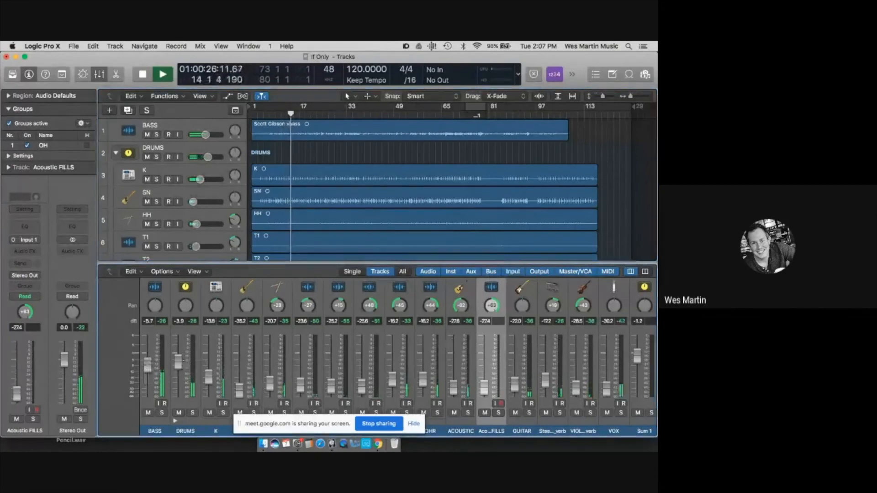
mouse_move(607, 387)
mouse_down()
mouse_move(607, 358)
mouse_move(607, 374)
mouse_up()
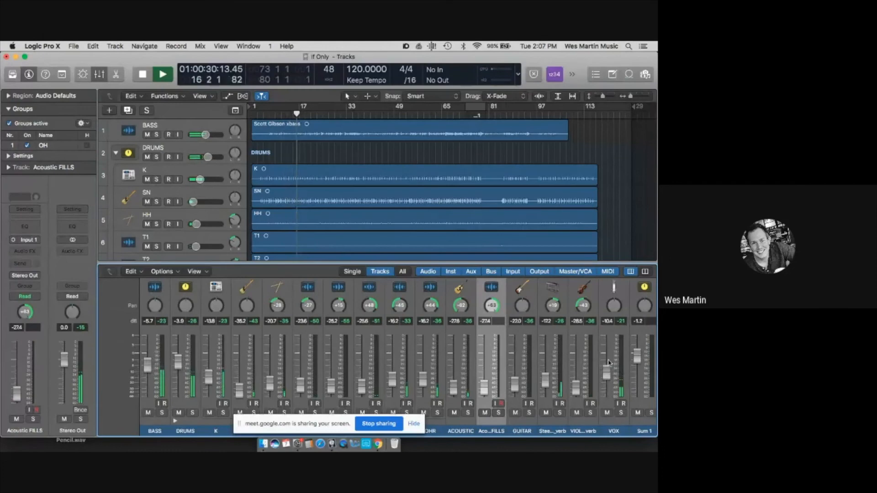
key(space)
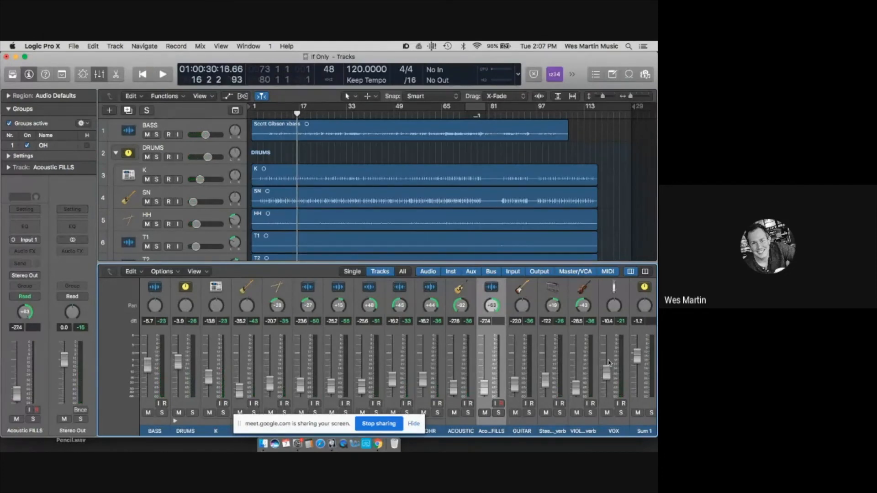
During playback, set the faders to -12.2 dB for BASS, 0.2 for DRUMS, -1.0 for K and -17.6 for SN, moving the screen-sharing notice aside
key(space)
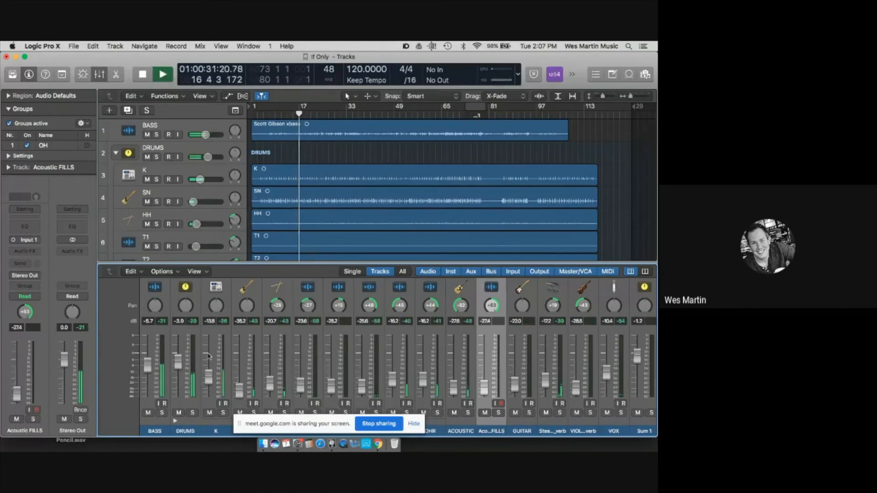
drag(148, 365, 214, 337)
drag(240, 389, 239, 377)
drag(277, 424, 577, 153)
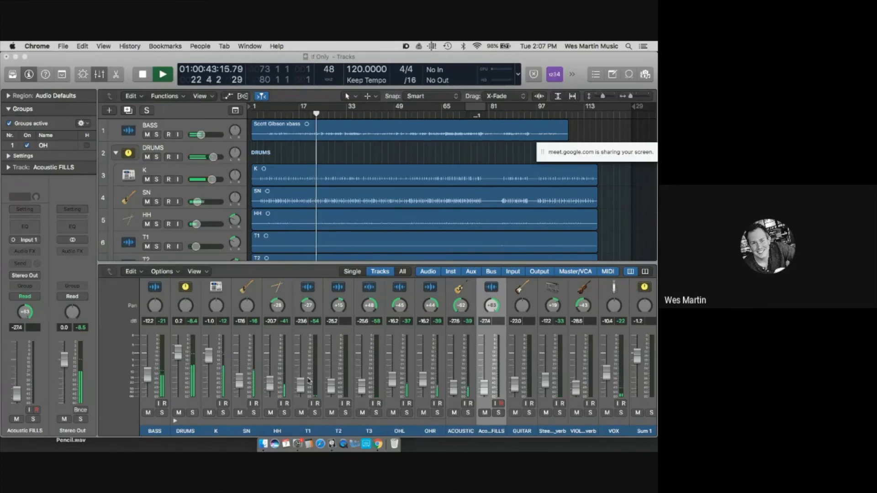
Set the faders to -12.6 dB for T1, -11.4 for T2, -11.0 for T3, -1.8 for both overheads and -10.8 for ACOUSTIC
click(309, 381)
drag(300, 385, 392, 352)
drag(423, 378, 393, 357)
drag(454, 388, 454, 374)
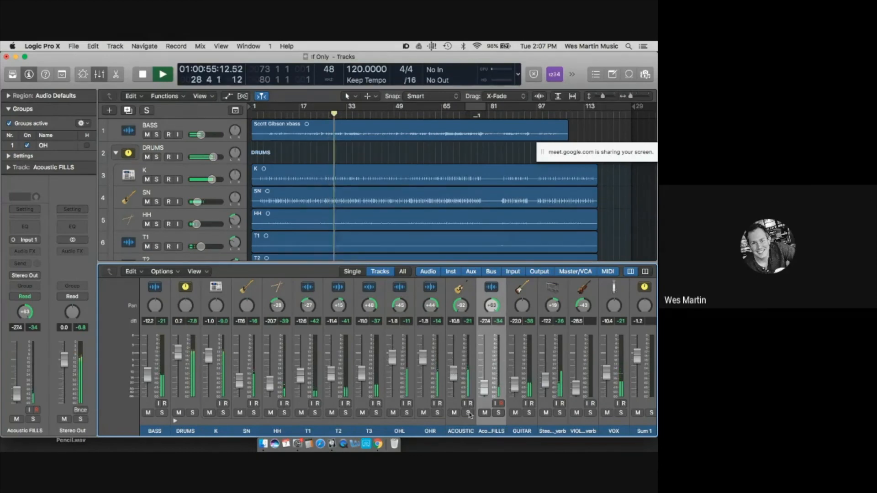
Set Acoustic FILLS to -12.6 dB, GUITAR to -15.2, Steel to -5.9 and VIOLA to -14.6, briefly soloing the Steel track
drag(485, 388, 546, 369)
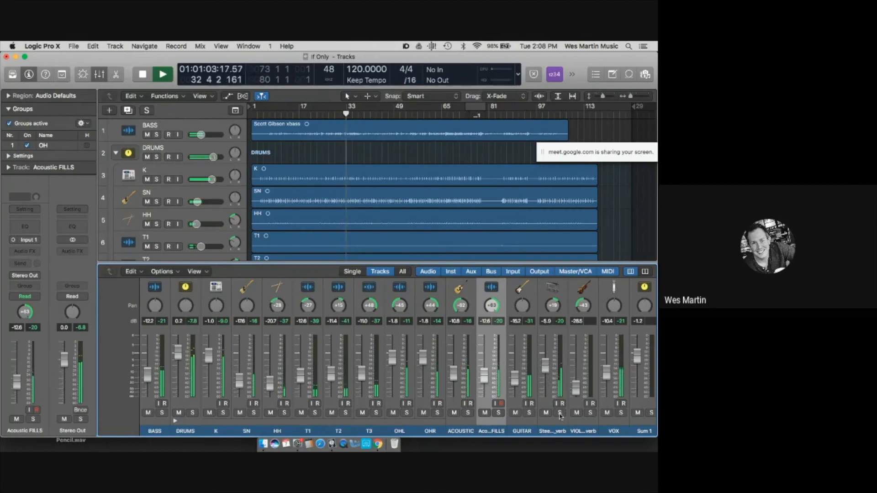
click(560, 413)
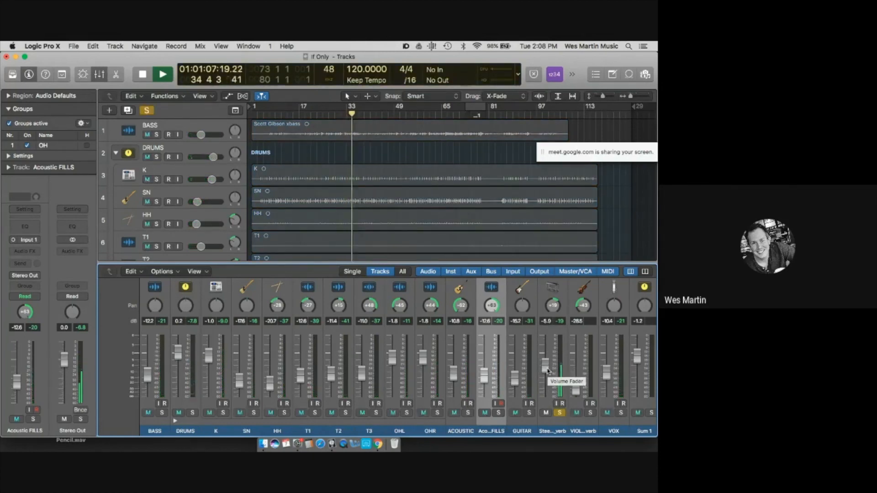
click(560, 413)
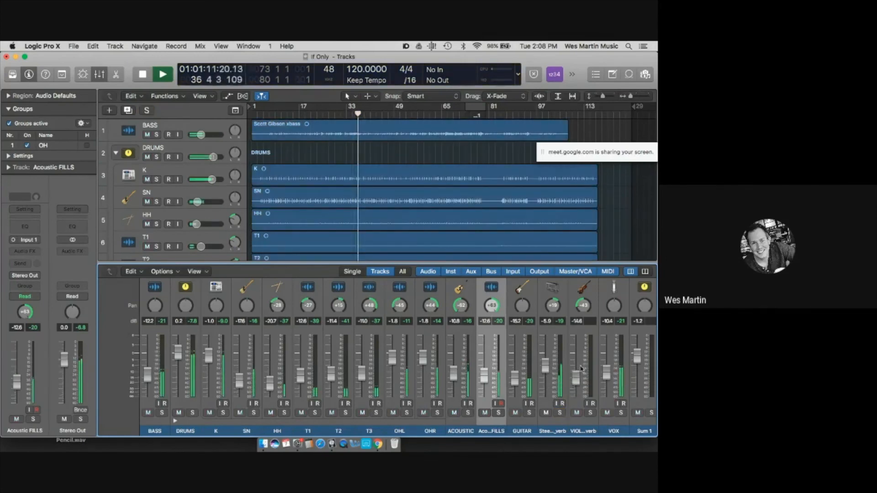
Solo the VOX track briefly to check it, set its fader to -9.0 dB in the full mix, and stop playback
mouse_move(606, 373)
mouse_down()
mouse_move(606, 361)
mouse_move(606, 368)
mouse_up()
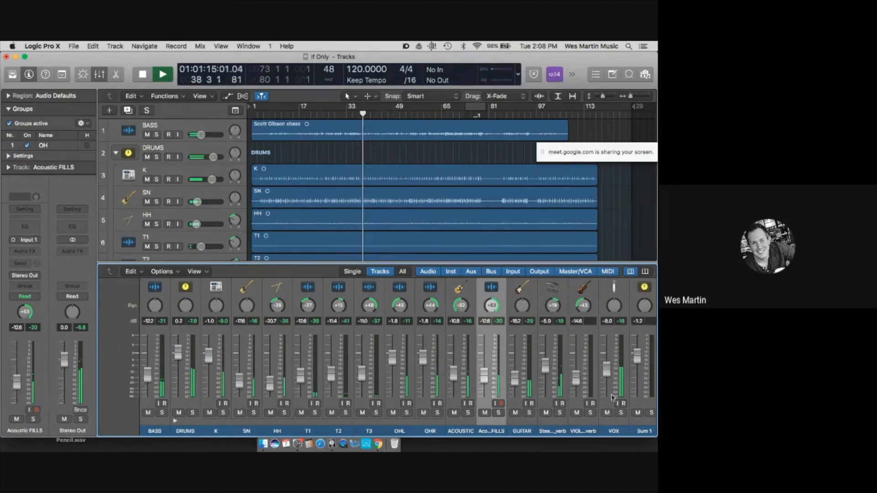
click(621, 419)
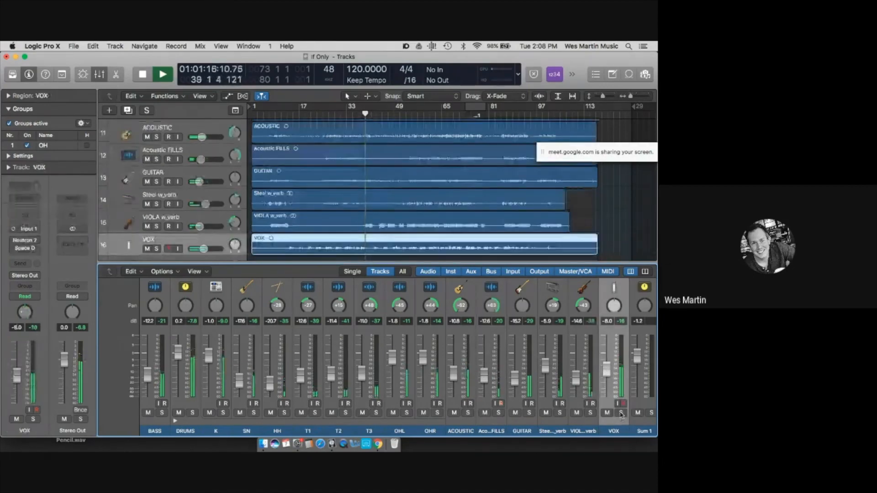
click(621, 413)
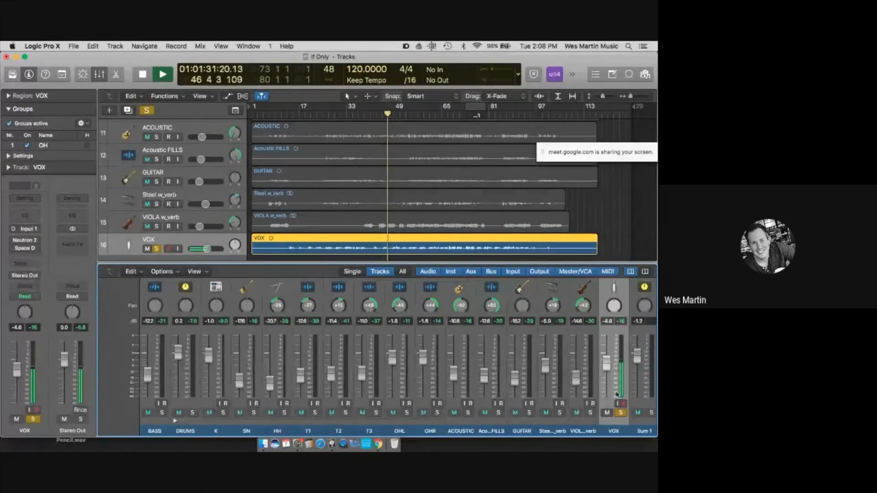
click(621, 413)
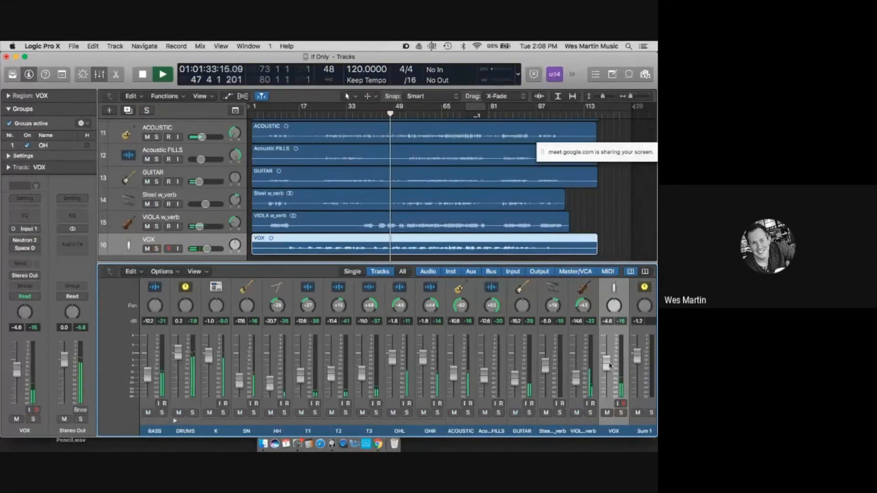
scroll(608, 379, right, 1)
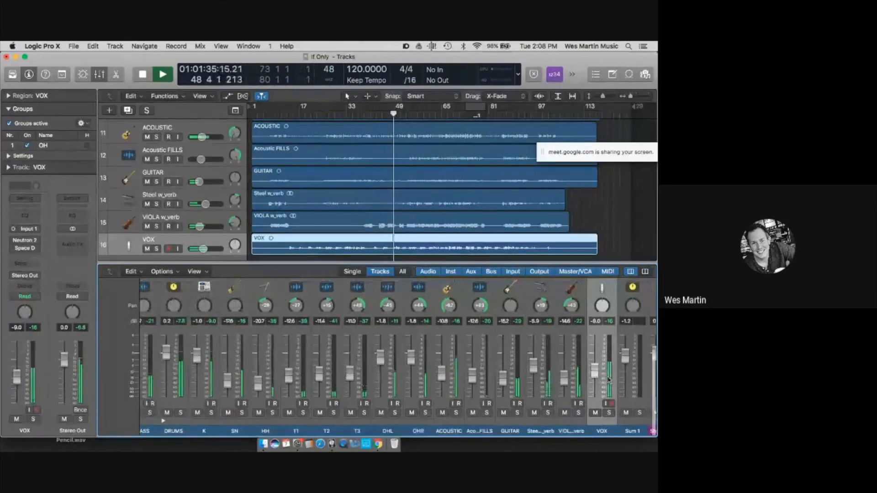
key(space)
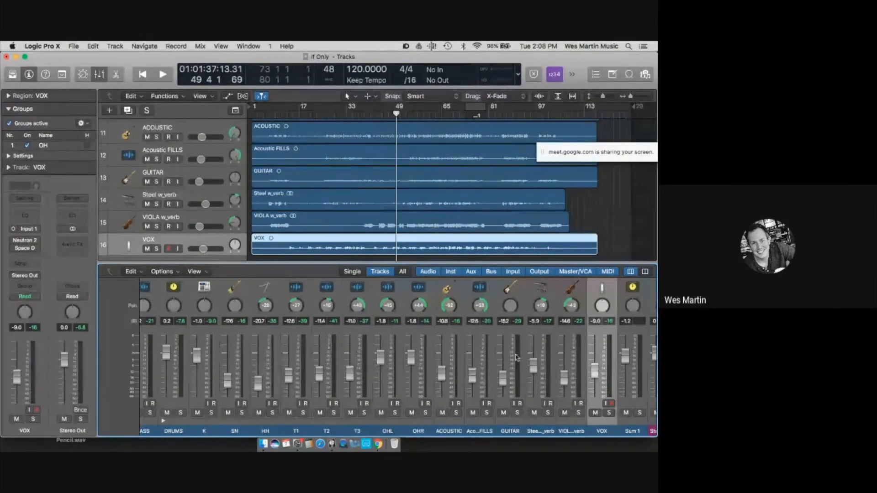
Collapse the DRUMS track stack and expand it again to show its individual drum tracks
scroll(424, 351, left, 2)
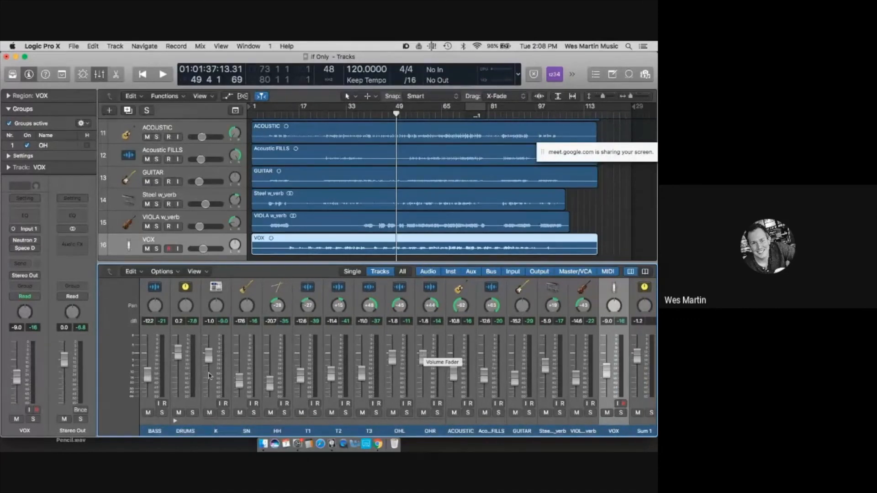
click(176, 422)
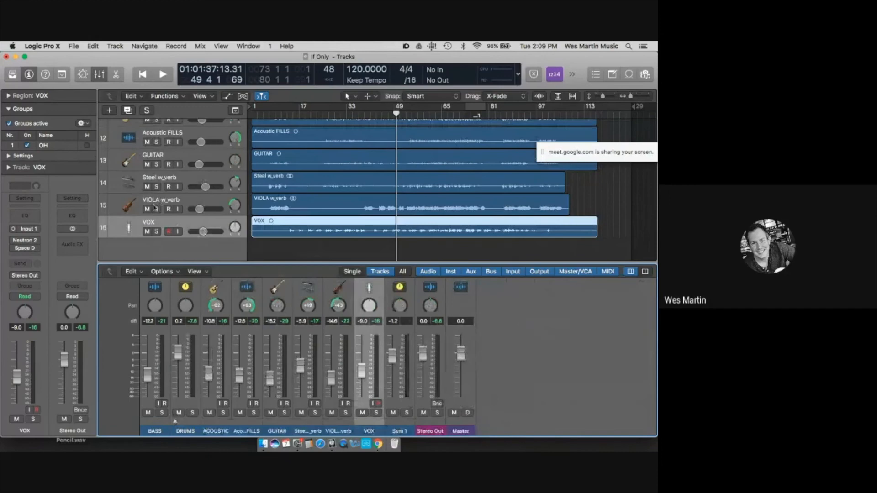
scroll(119, 150, up, 5)
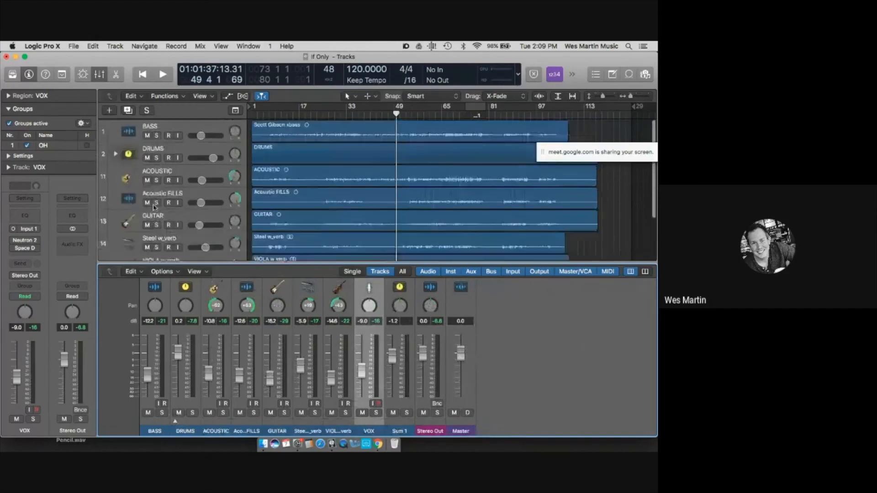
click(116, 154)
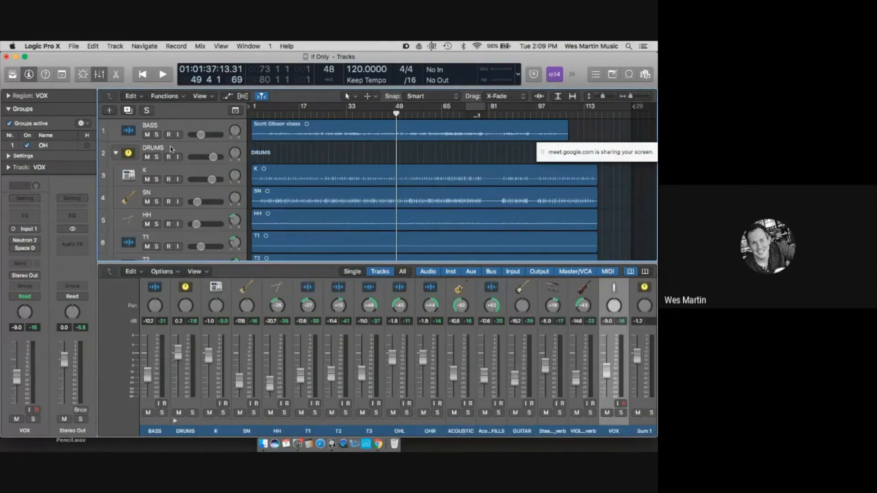
Select and solo the kick track K inside the DRUMS stack and start playback
scroll(171, 185, down, 1)
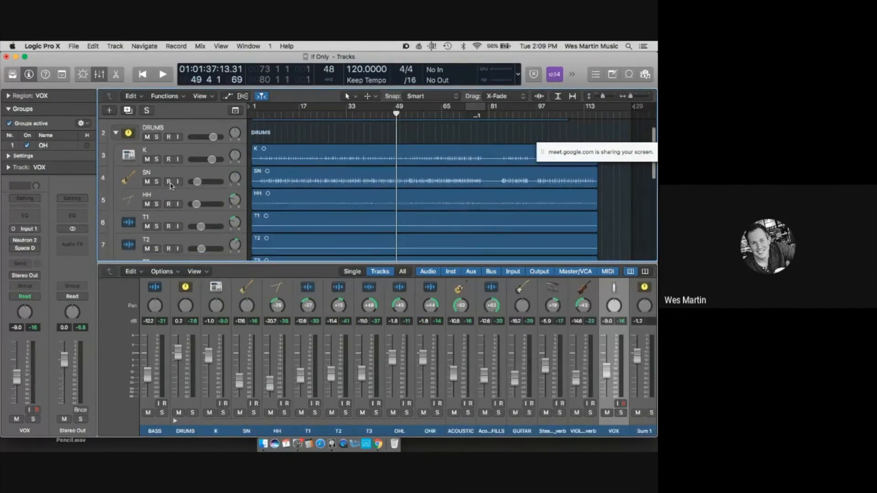
click(169, 156)
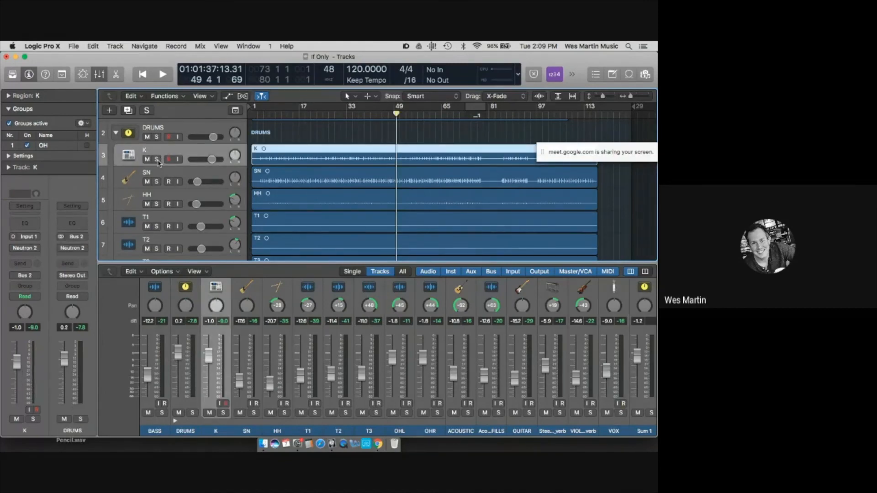
click(157, 159)
key(space)
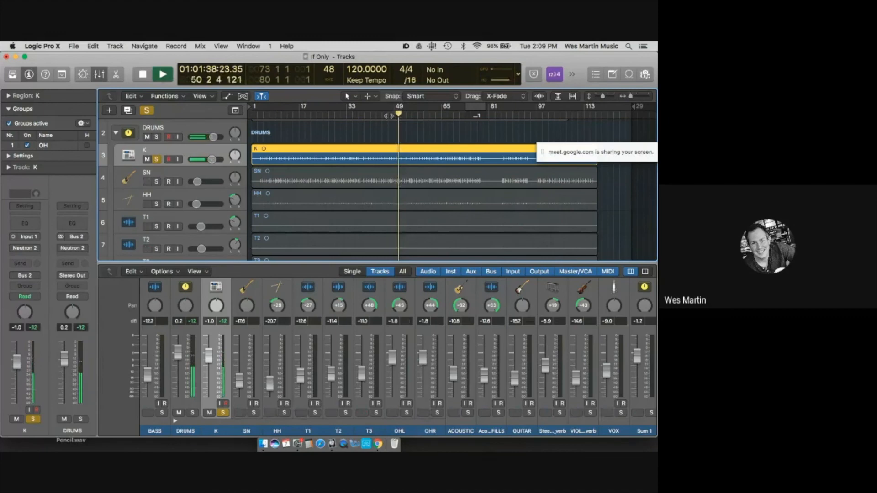
Set the cycle range from bar 26 to bar 37 and play the soloed kick within it
drag(323, 108, 359, 107)
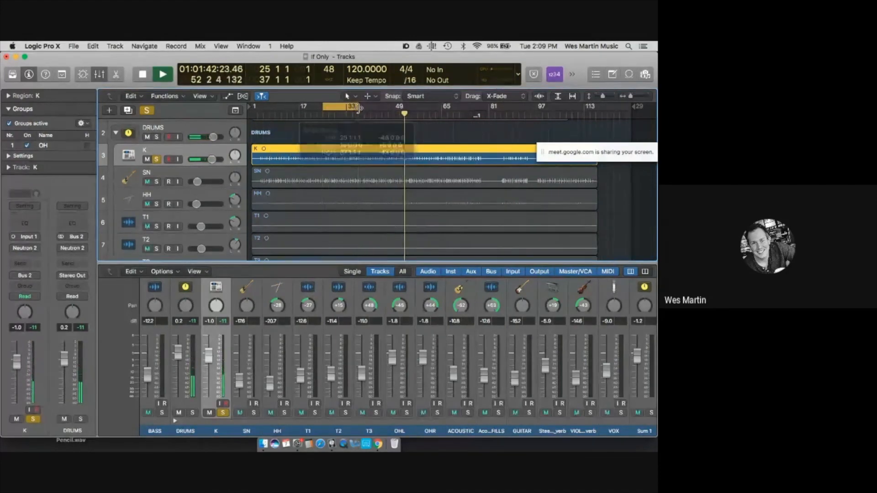
key(space)
key(space)
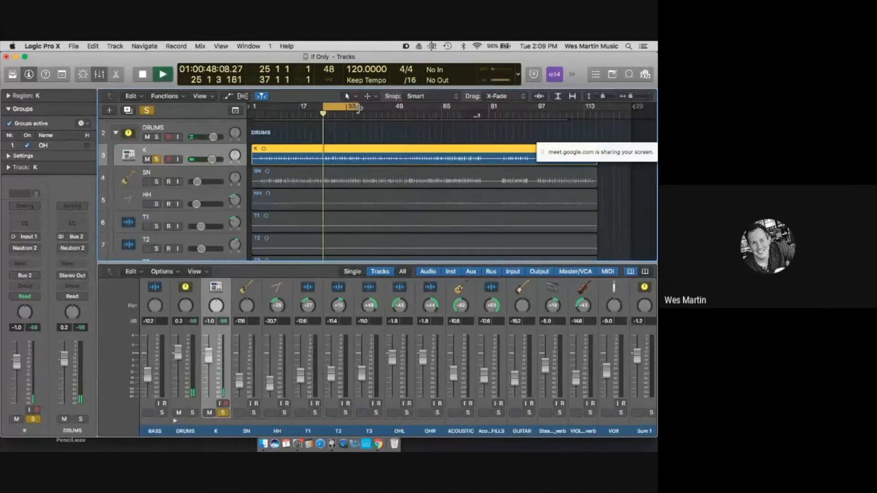
key(super+Right)
key(super+Right)
drag(321, 105, 329, 106)
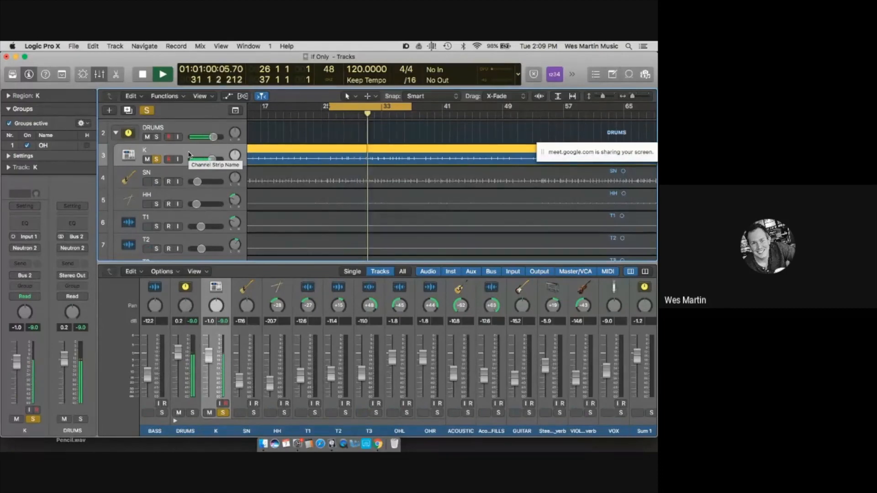
Audition the looped kick once more, stop playback, and bring the mixer's Audio FX slots into view
key(space)
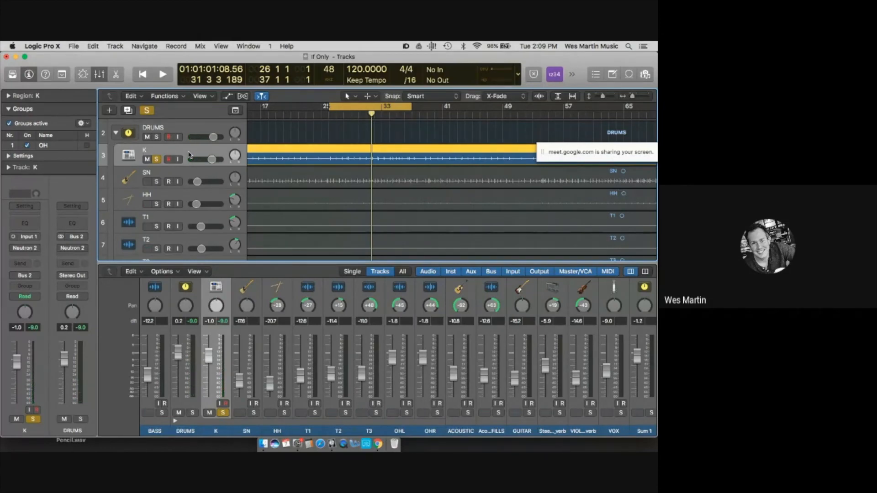
key(space)
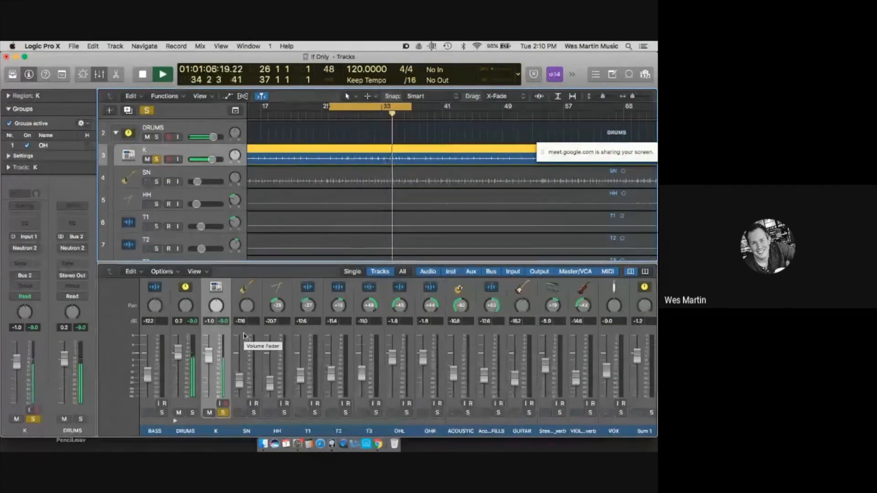
key(space)
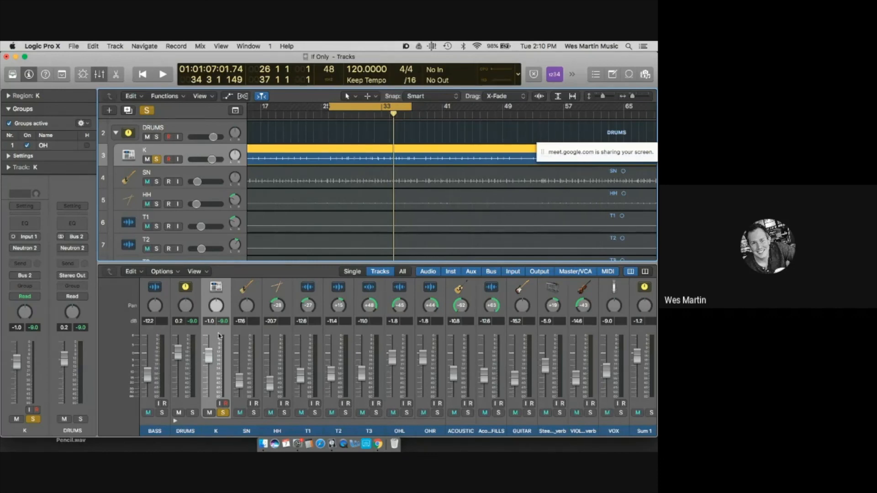
scroll(221, 351, up, 5)
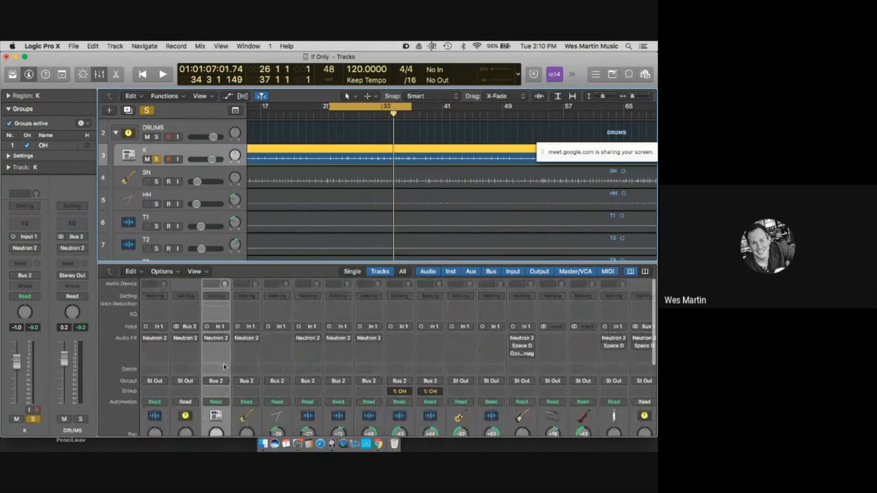
Open the Neutron 2 plug-in on the kick track K and move its preset manager window clear of the controls
click(216, 325)
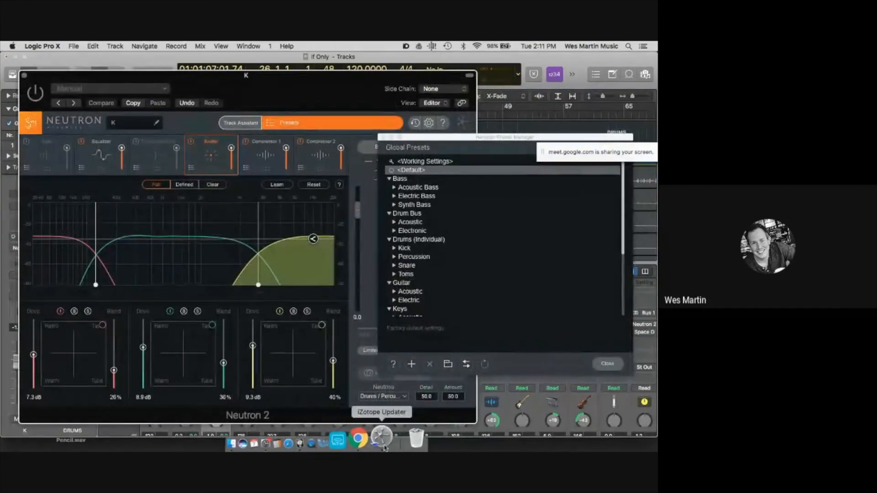
right_click(385, 447)
click(386, 407)
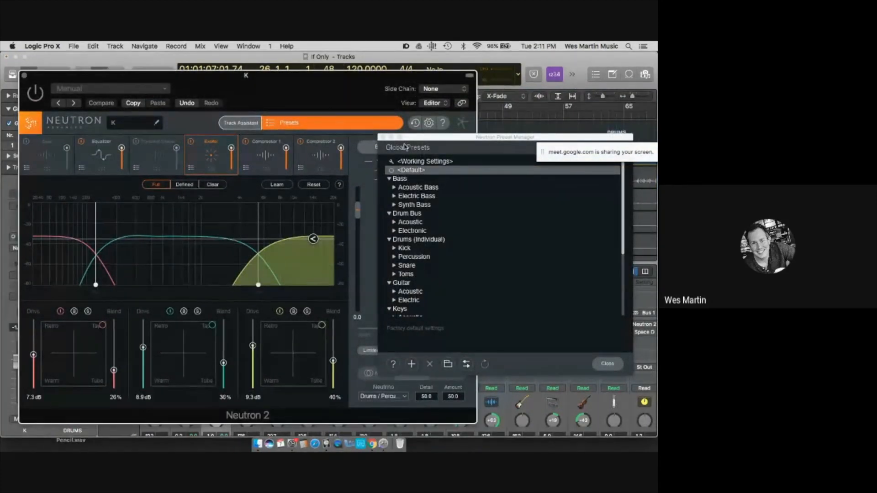
drag(416, 141, 520, 140)
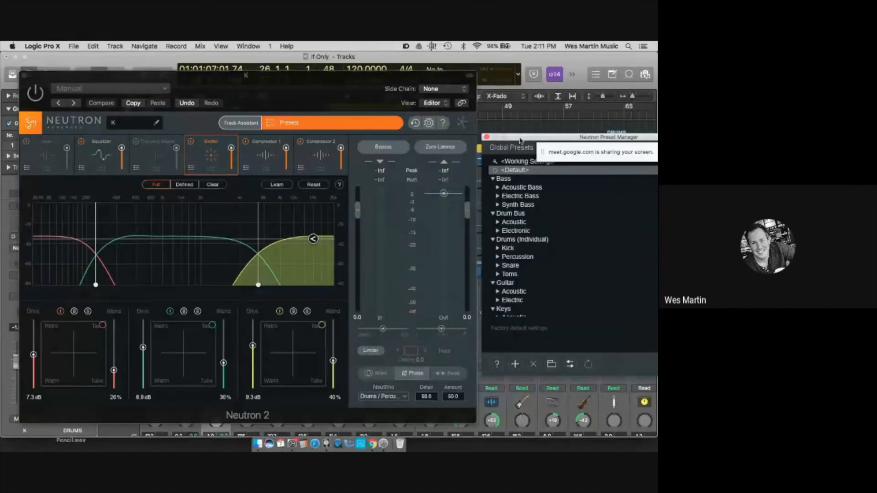
Examine Neutron 2's modules on the kick: Gate, Equalizer, Transient Shaper, Exciter, Compressor 1 and Compressor 2
click(104, 160)
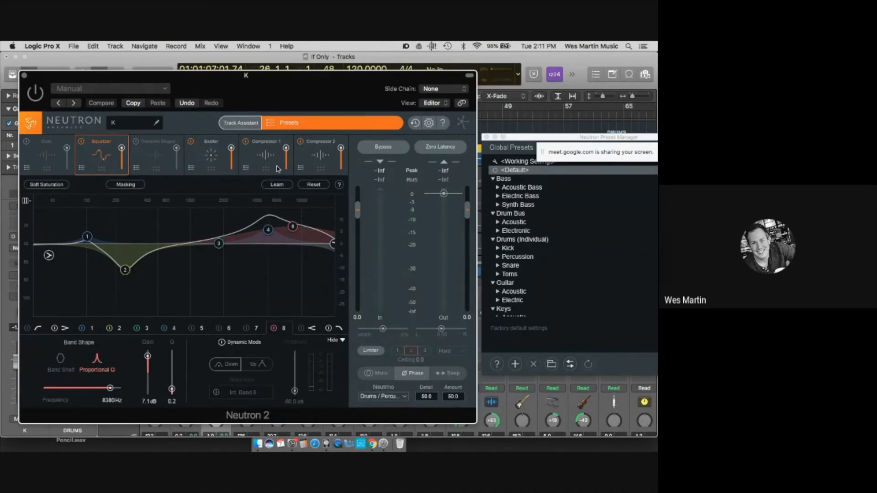
click(50, 158)
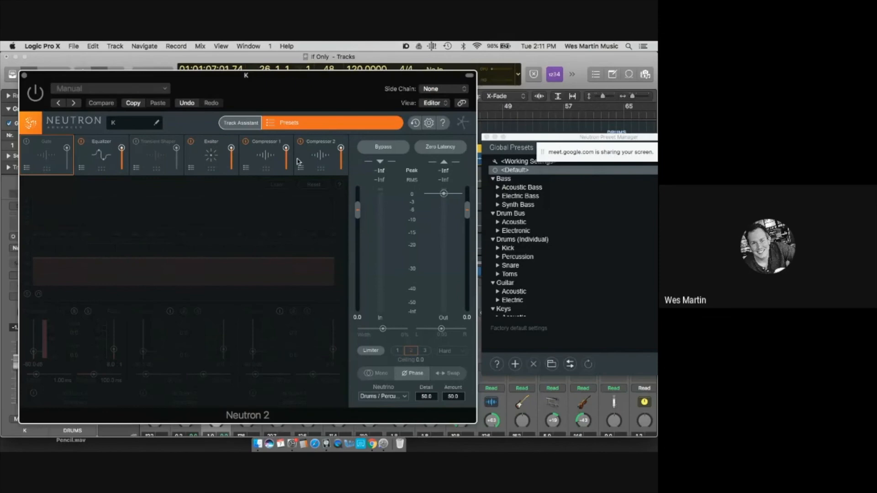
click(98, 156)
click(147, 156)
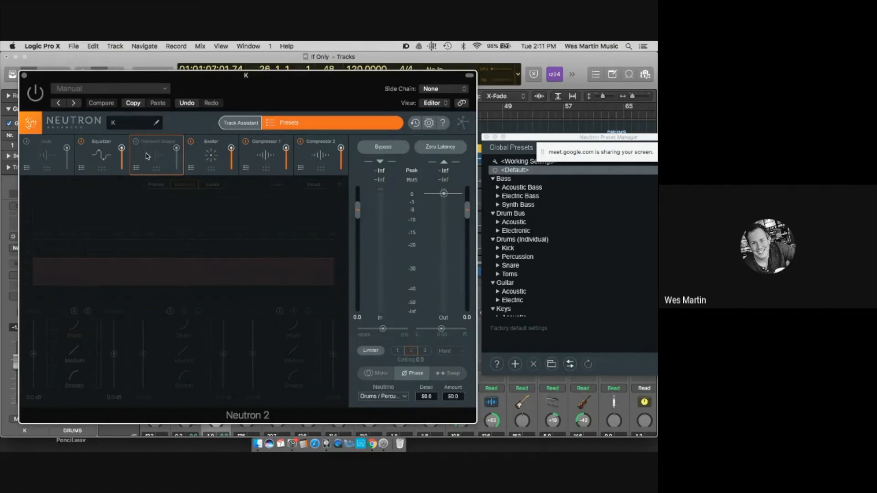
click(218, 154)
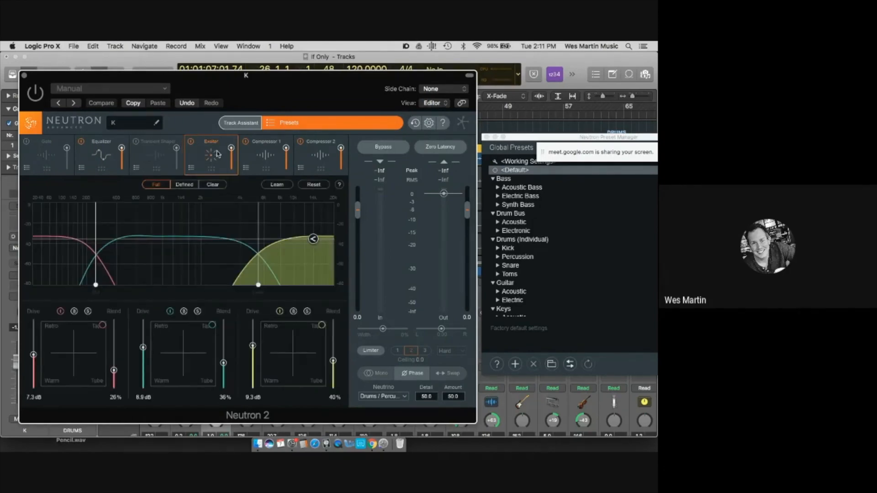
click(259, 154)
click(315, 154)
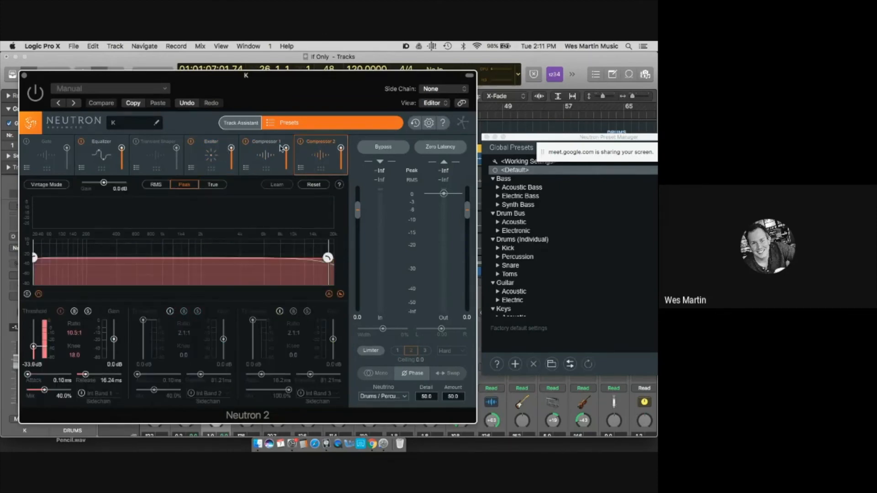
click(270, 150)
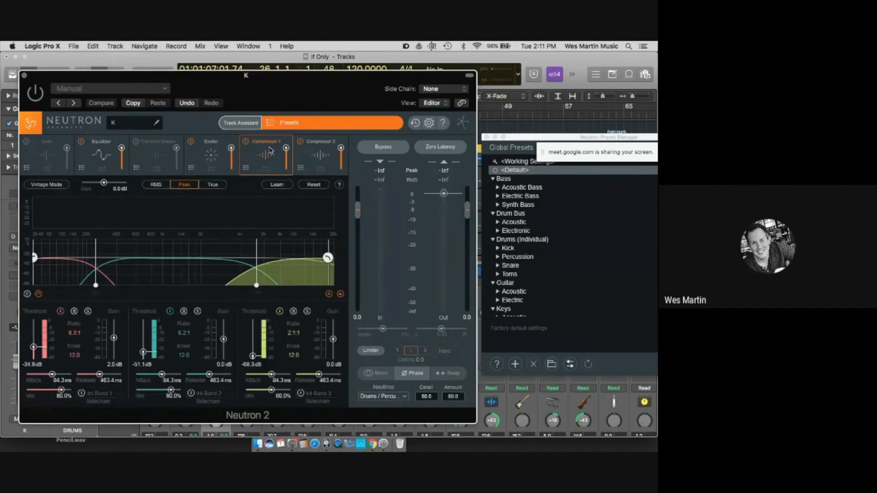
click(47, 152)
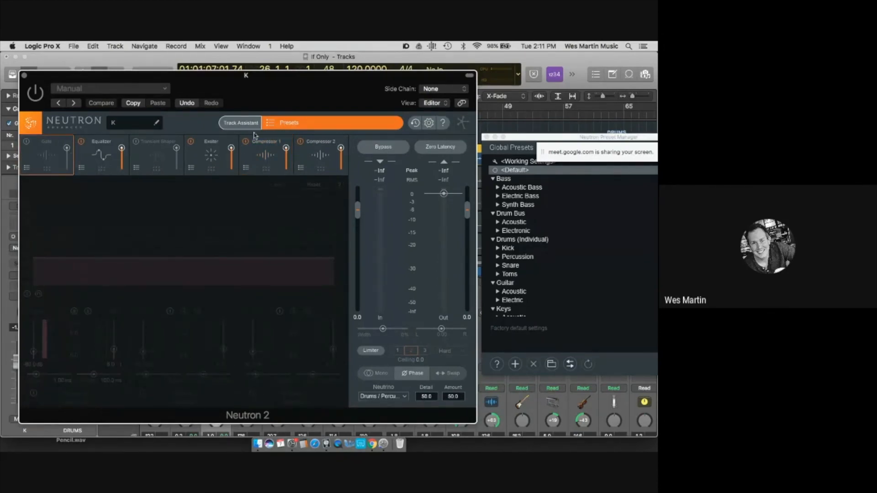
Look through Neutron 2's global preset categories and close the preset manager
click(284, 125)
click(289, 124)
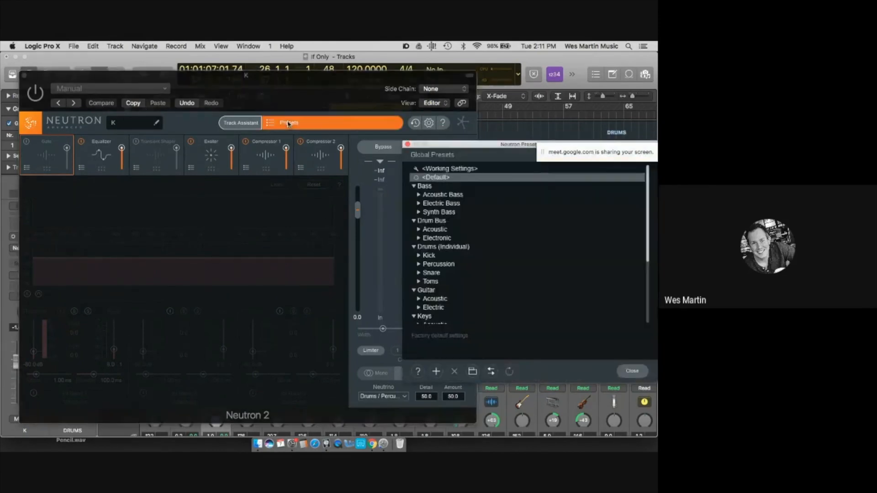
scroll(480, 220, down, 4)
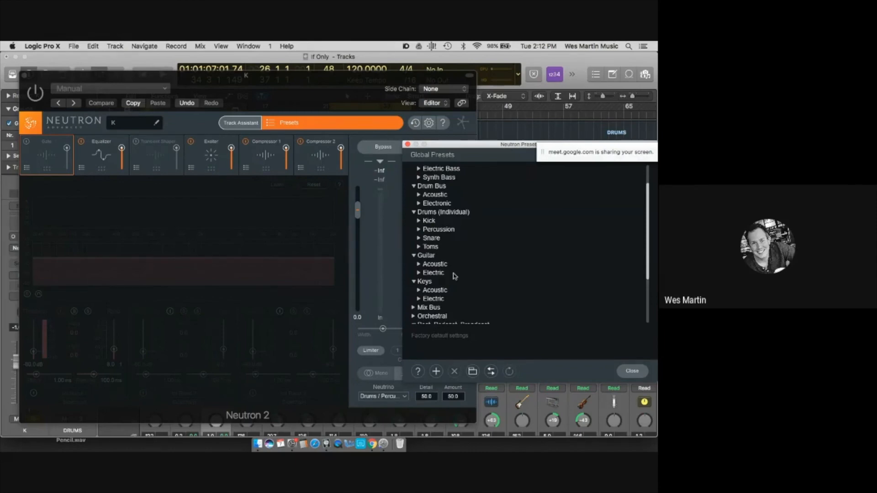
click(408, 145)
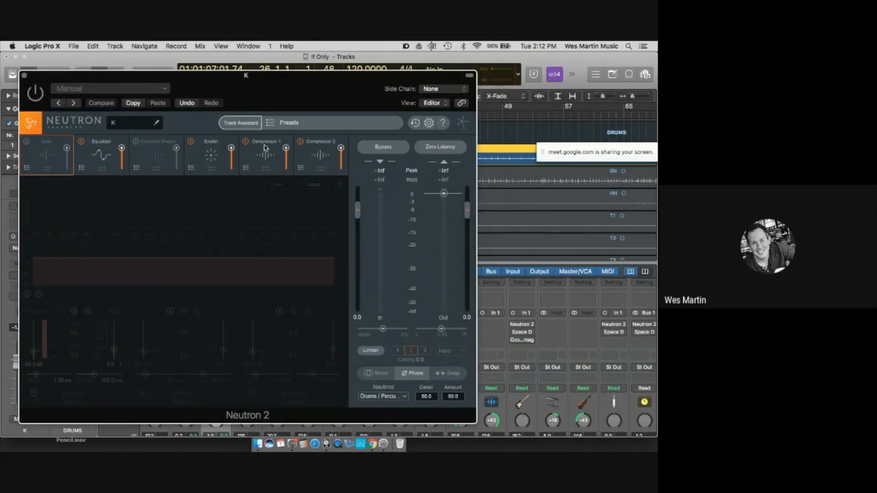
Start Neutron 2's Track Assistant for the kick and set its instrument to Percussion
click(237, 124)
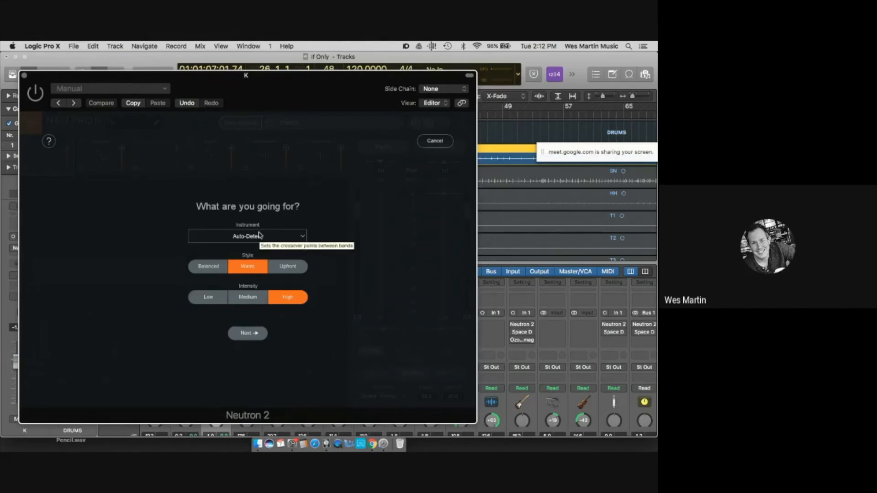
click(302, 239)
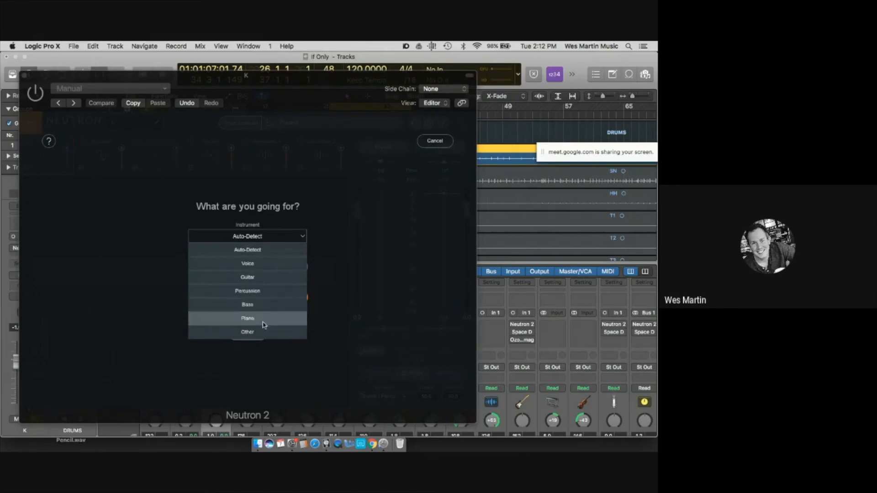
click(265, 293)
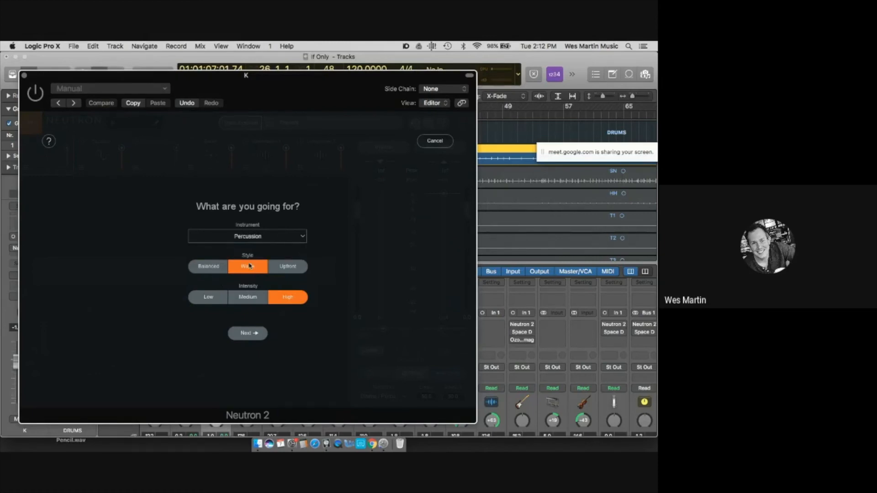
Try the Track Assistant's style and intensity options, choosing the Upfront style with High intensity
click(222, 271)
click(240, 270)
click(287, 271)
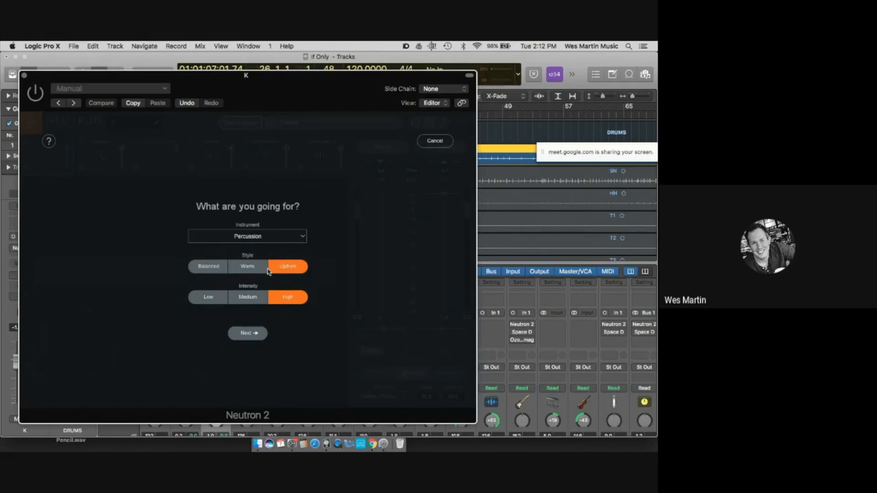
click(215, 297)
click(256, 300)
click(281, 300)
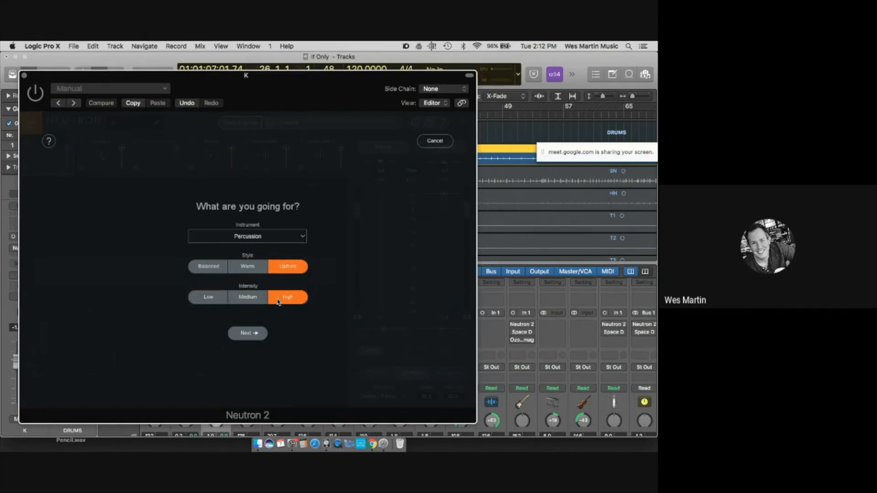
click(207, 299)
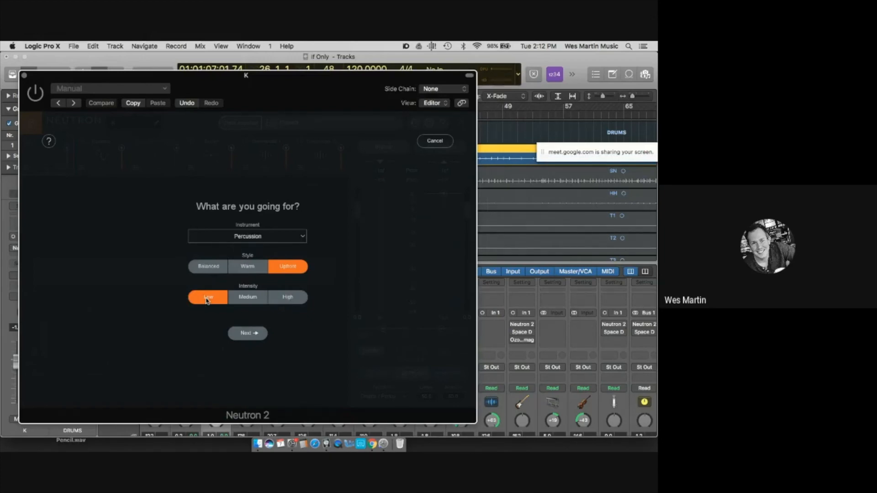
click(288, 298)
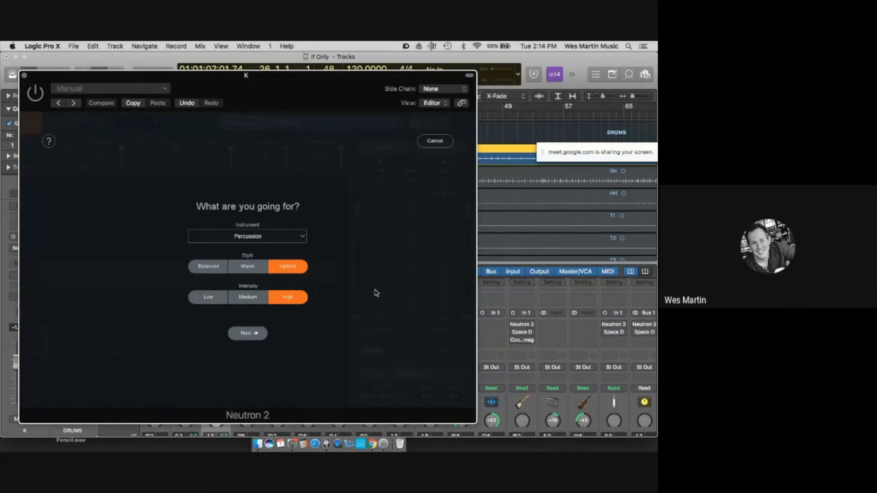
Set the Track Assistant to the Balanced style with Medium intensity and continue to its audio analysis
click(211, 269)
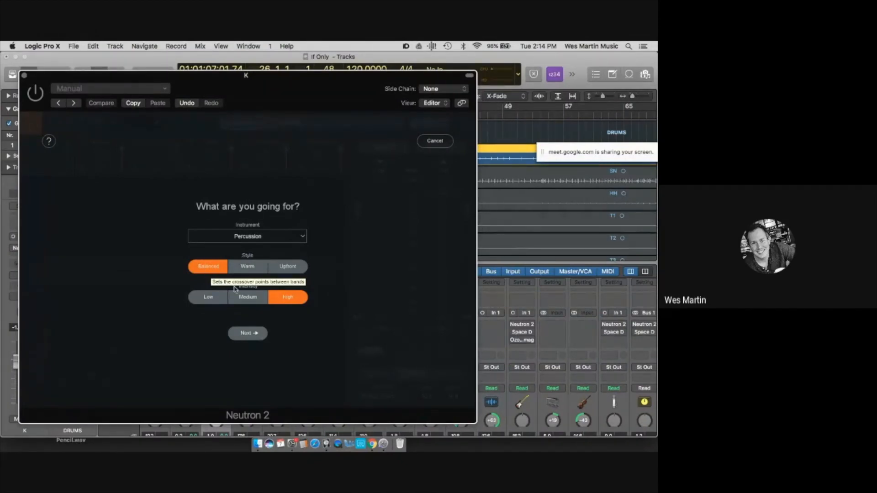
click(218, 297)
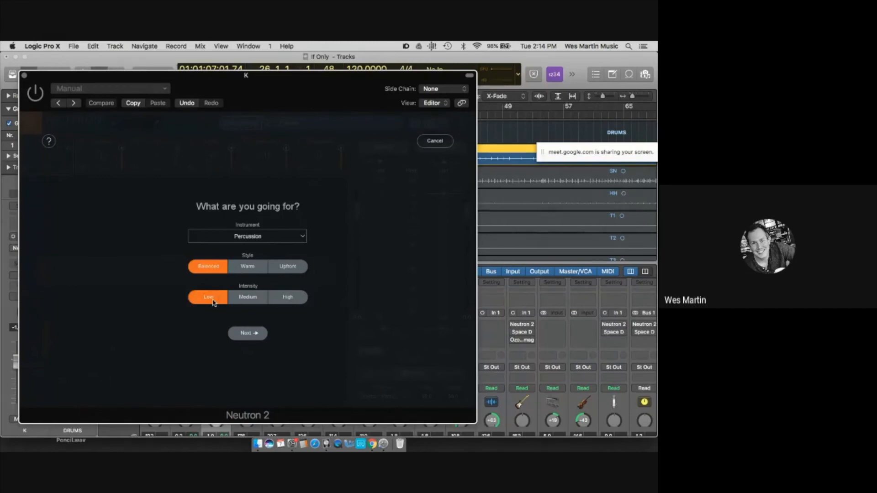
click(251, 301)
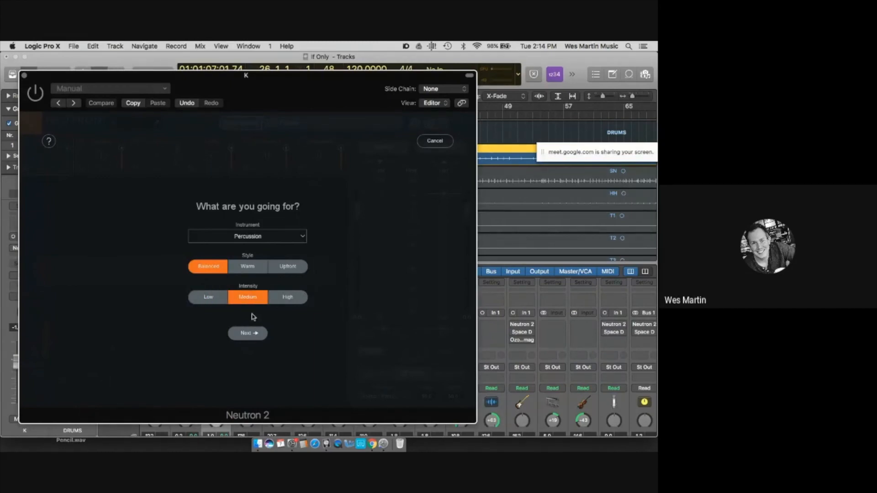
click(249, 334)
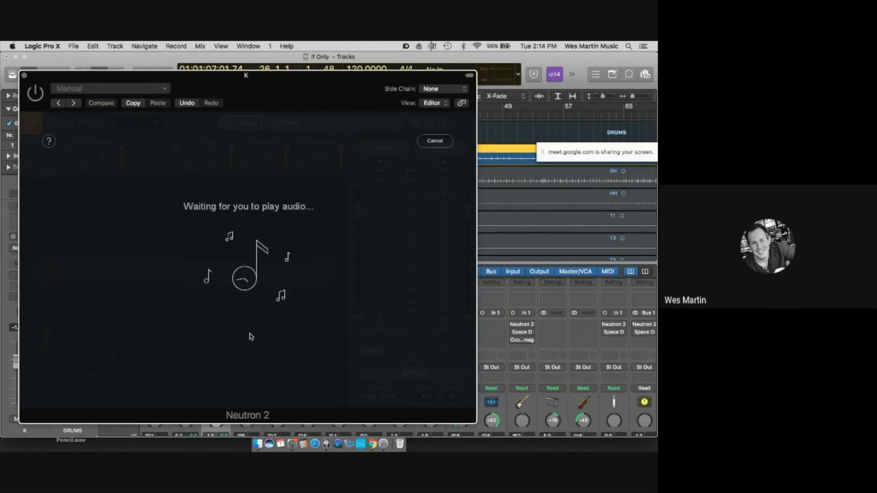
key(space)
drag(268, 94, 389, 106)
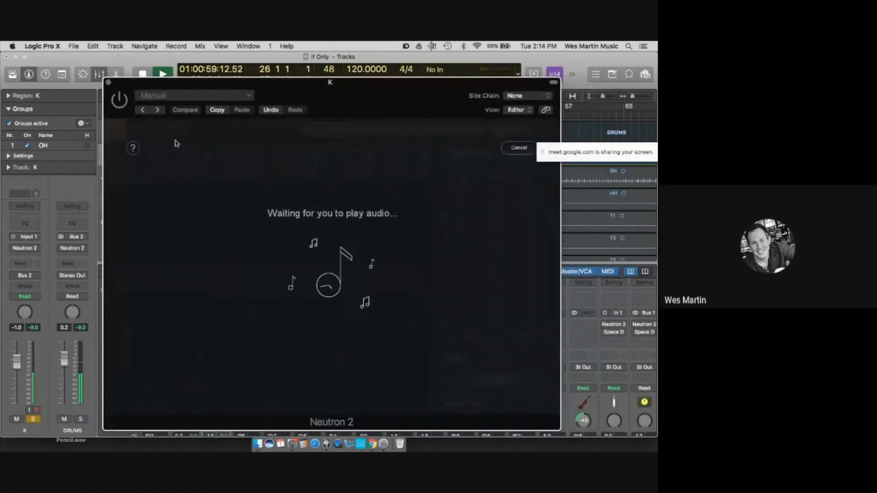
click(108, 83)
scroll(207, 364, down, 5)
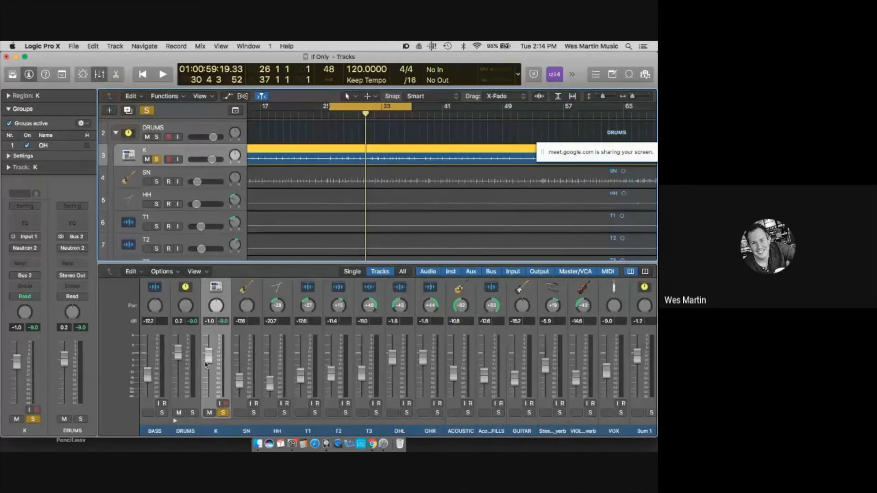
scroll(206, 365, up, 5)
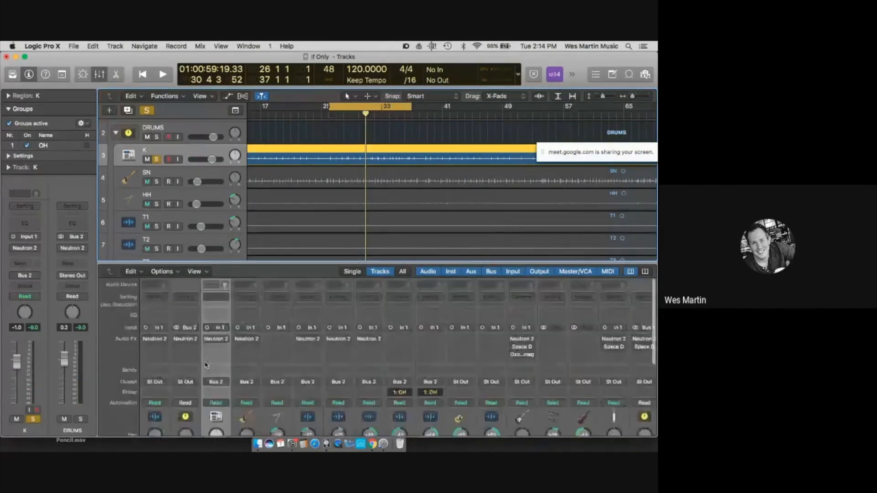
Reopen Neutron 2 on the kick track, turn the plug-in on, and play the kick for the Track Assistant to analyse
click(216, 339)
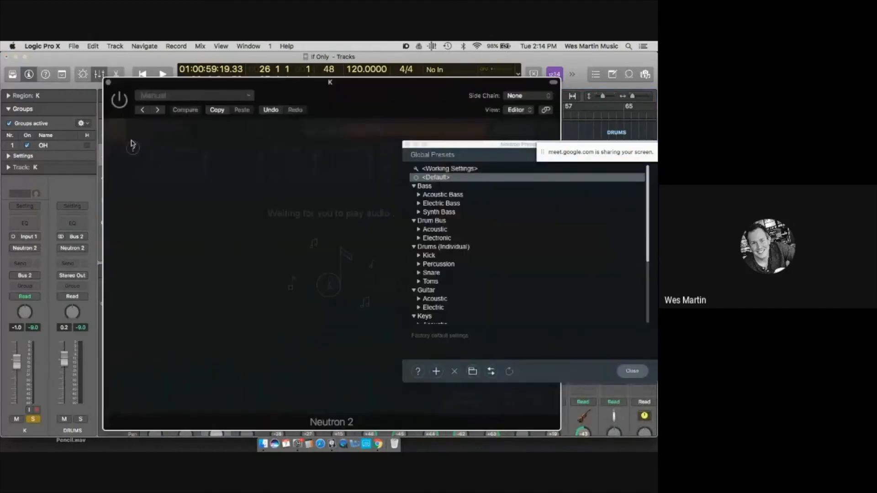
click(119, 99)
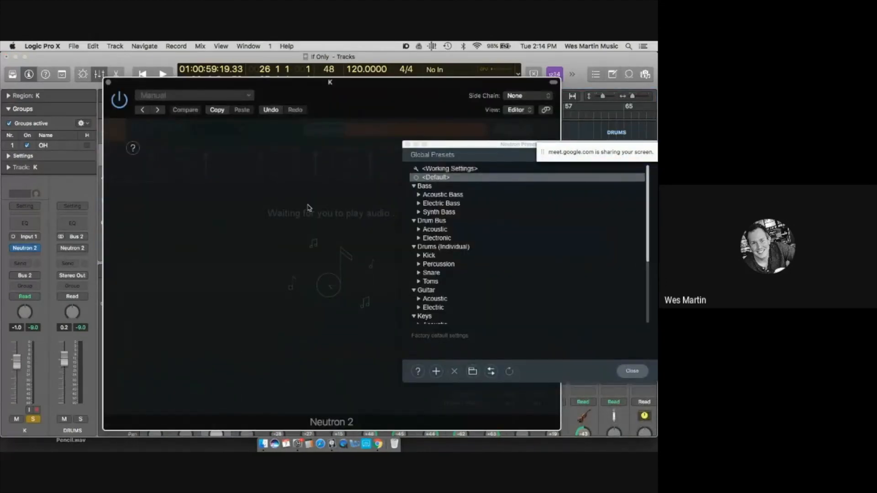
key(space)
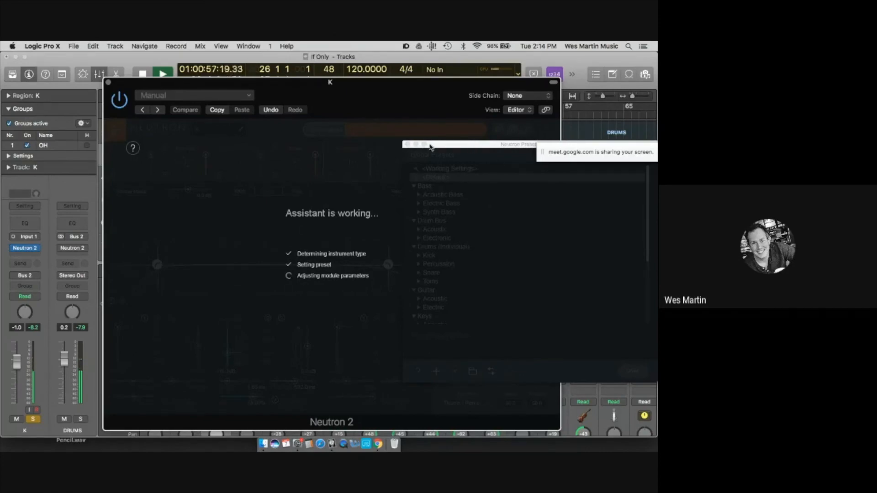
Close the preset manager and accept the Track Assistant's suggested settings for the kick
click(406, 144)
drag(395, 88, 359, 64)
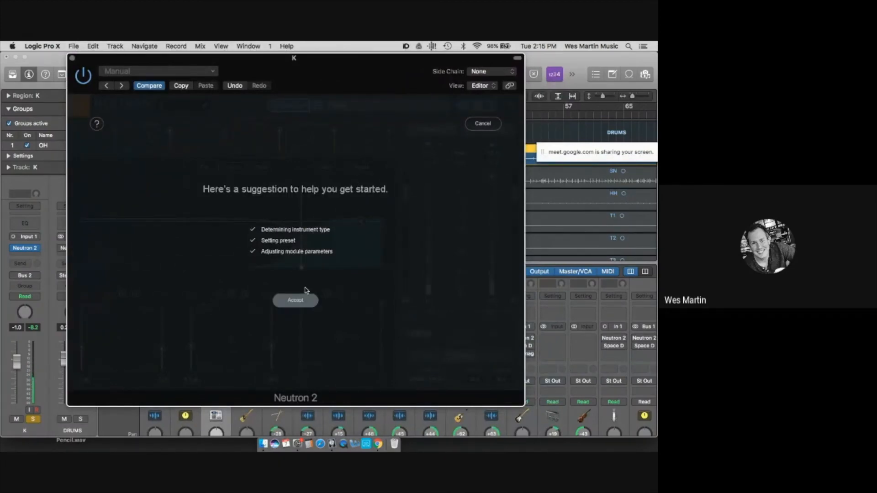
click(295, 301)
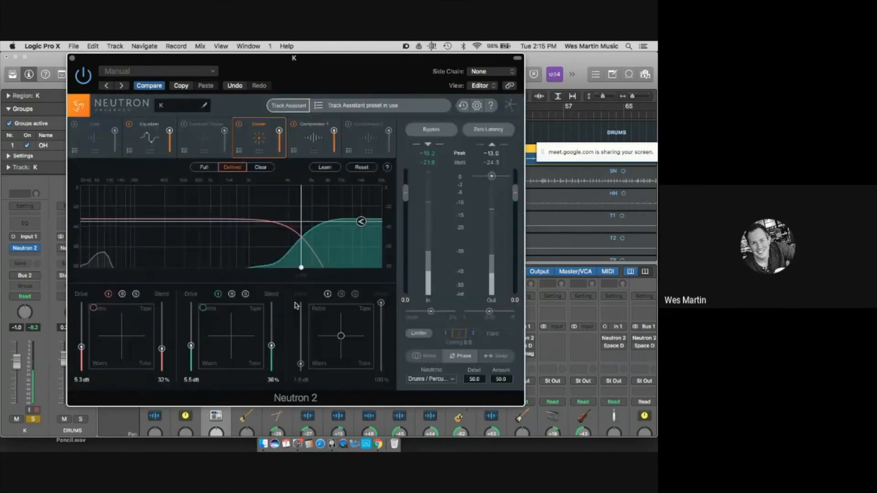
Review the assistant's settings for the kick in the Gate, Equalizer and Exciter modules
click(91, 143)
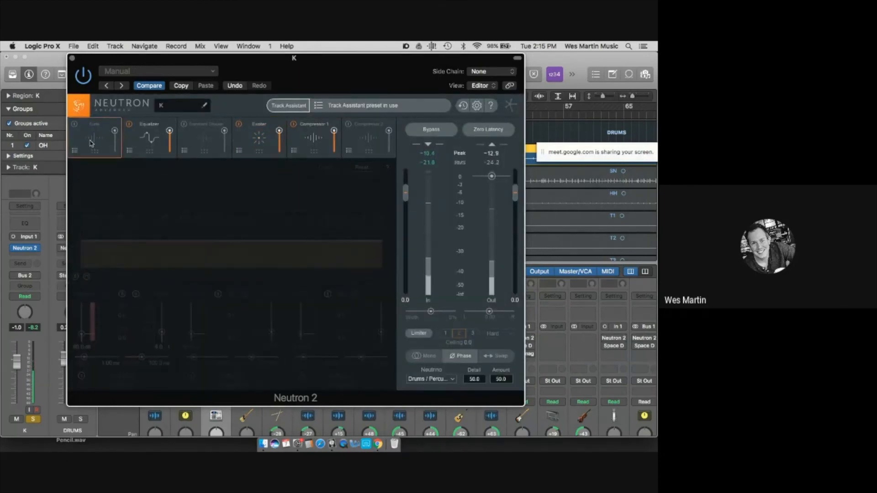
click(143, 143)
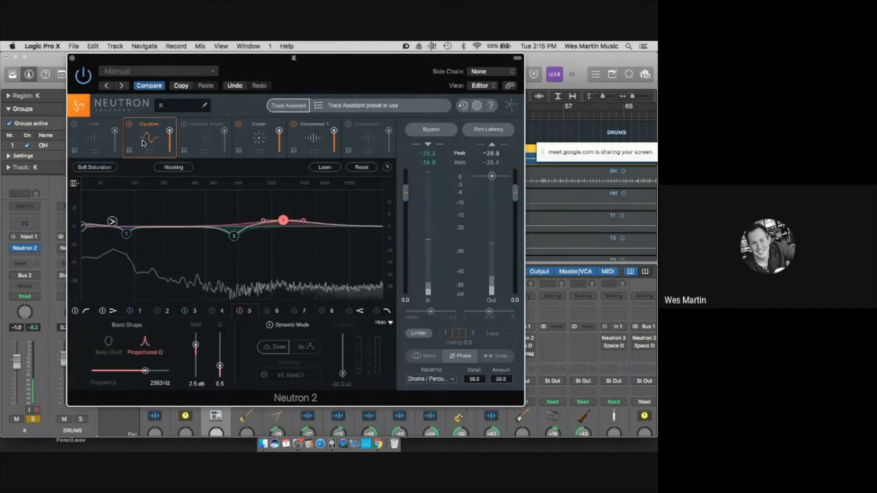
click(258, 137)
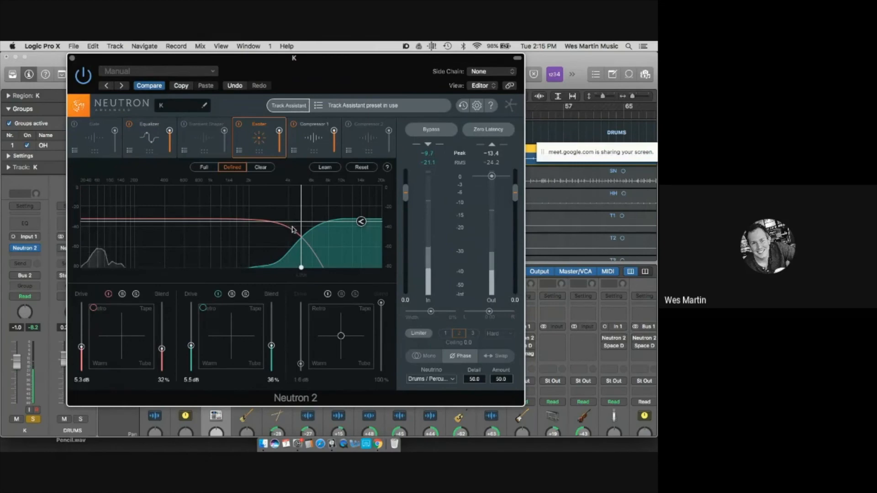
Review the kick's Compressor 1 settings and compare the sound with the module off and on
click(314, 140)
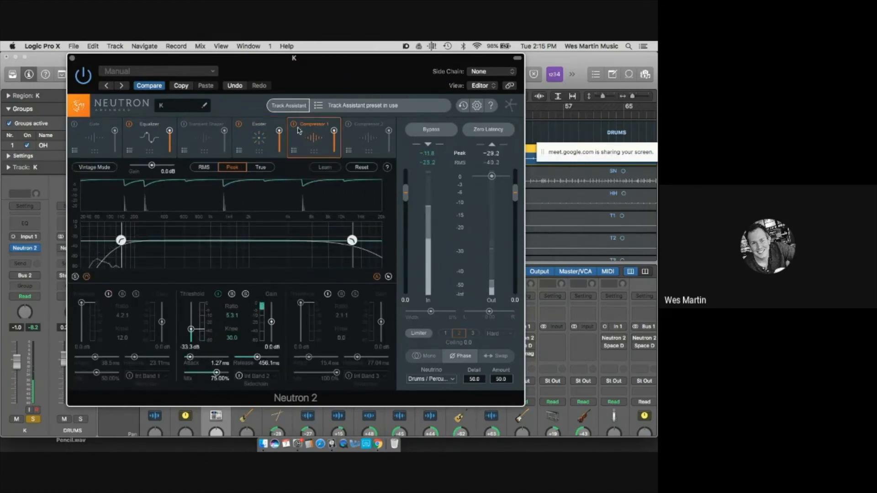
click(294, 125)
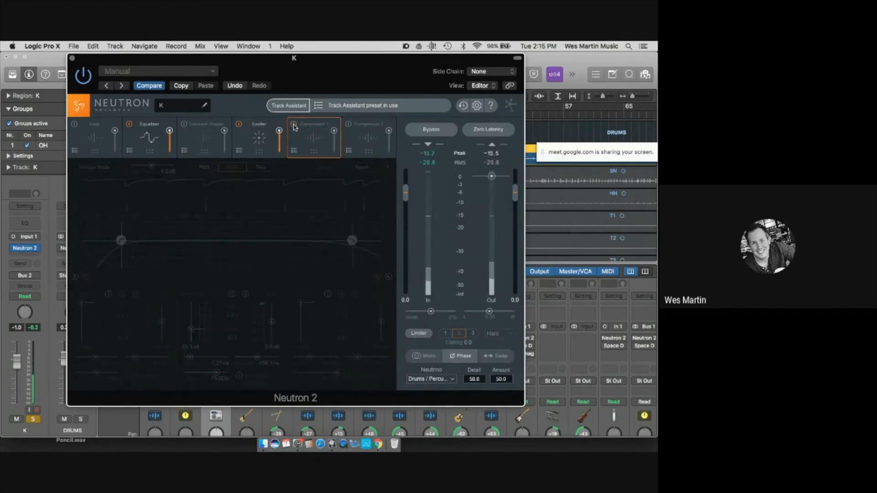
click(294, 126)
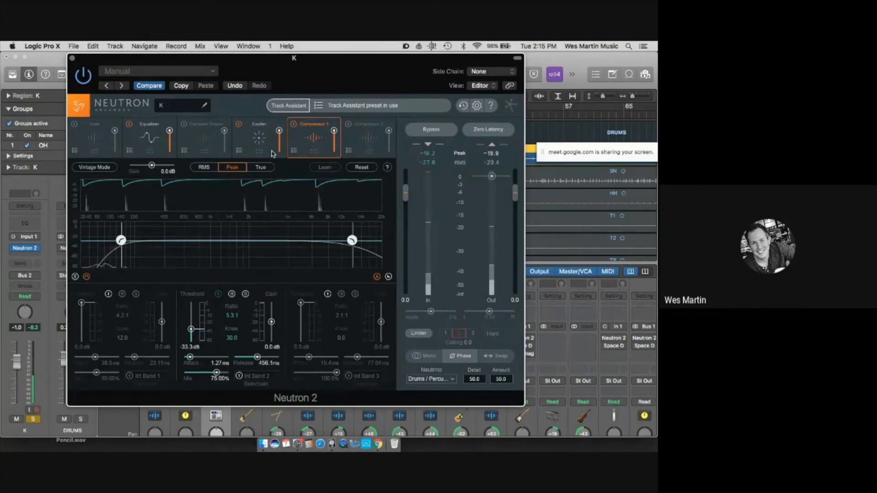
Examine bands 1, 3 and 5 of the assistant's Equalizer curve for the kick, auditioning bands 1 and 3 in isolation
click(150, 138)
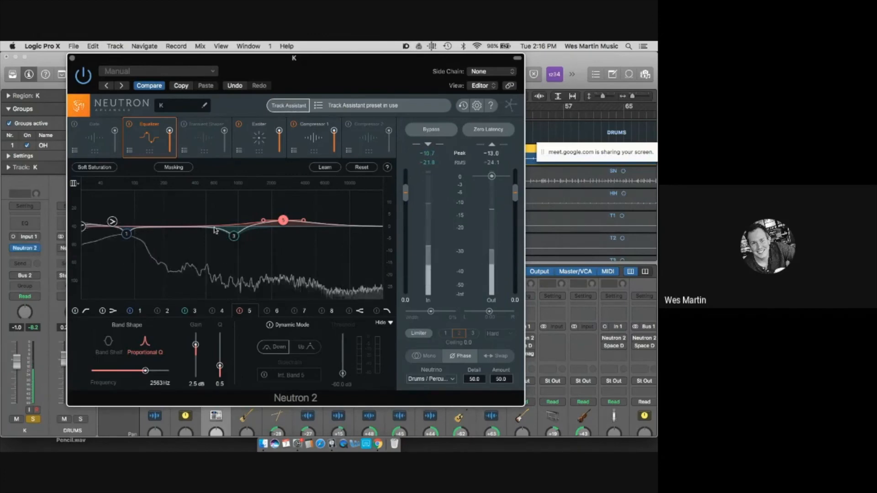
click(126, 235)
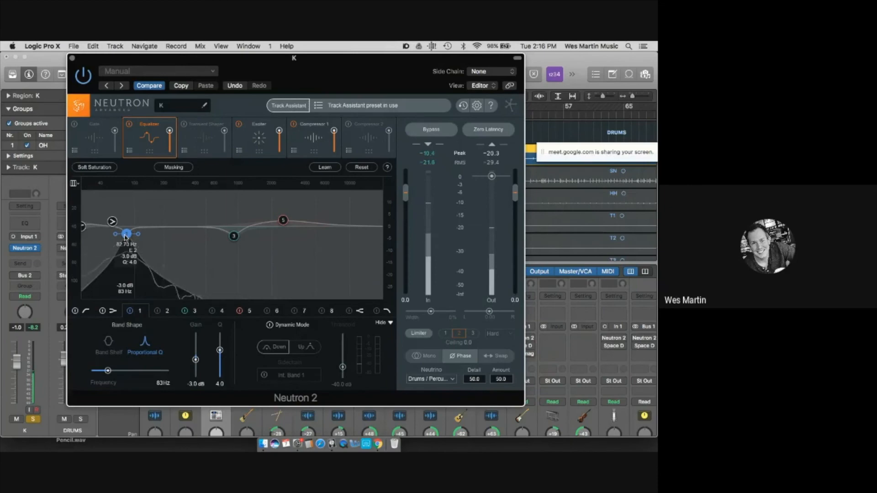
click(233, 237)
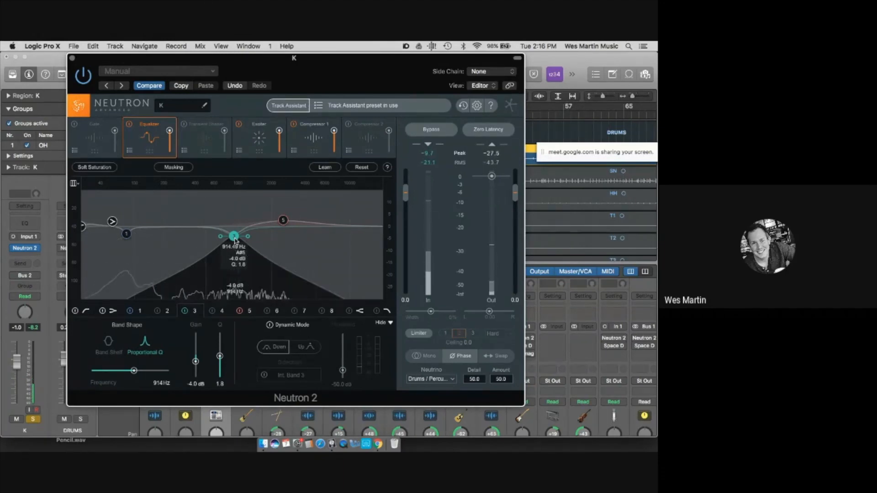
click(283, 221)
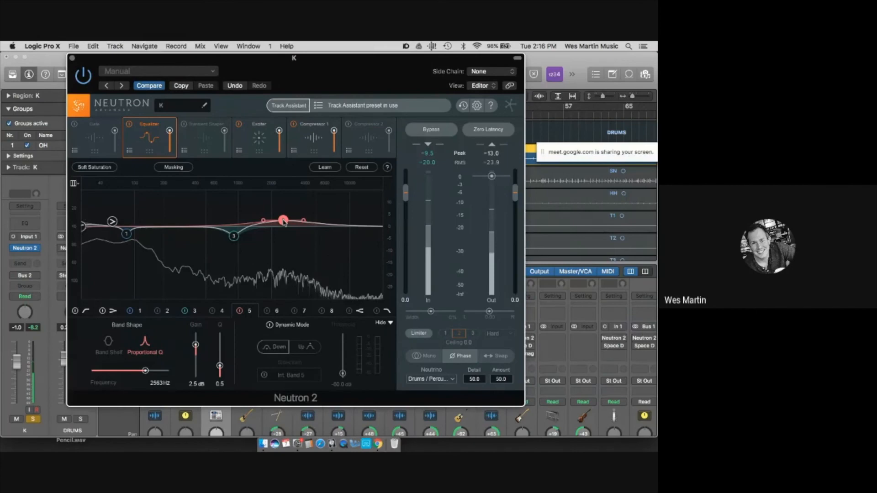
Rerun the Track Assistant on the kick with the Upfront style and Medium intensity, and accept its suggestion
click(289, 105)
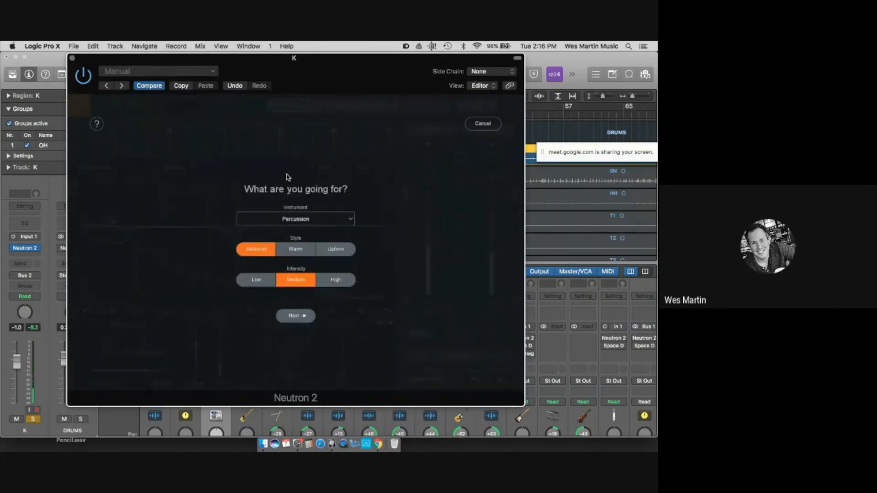
click(303, 250)
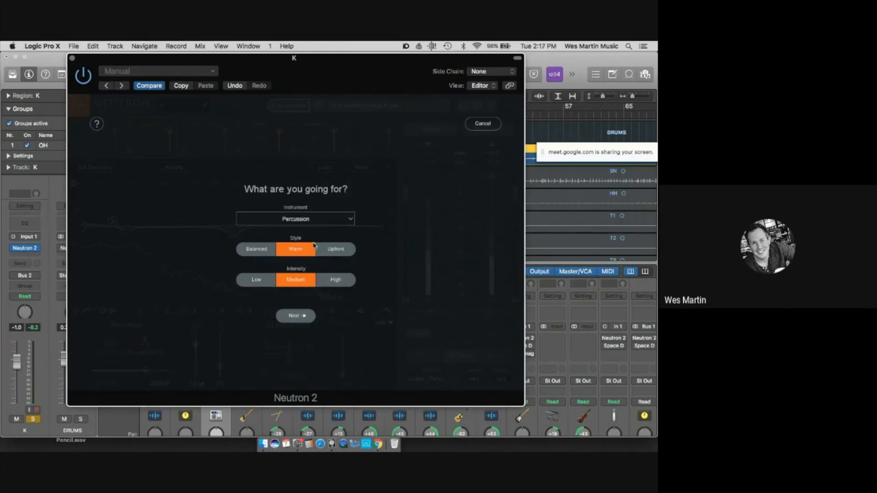
click(335, 249)
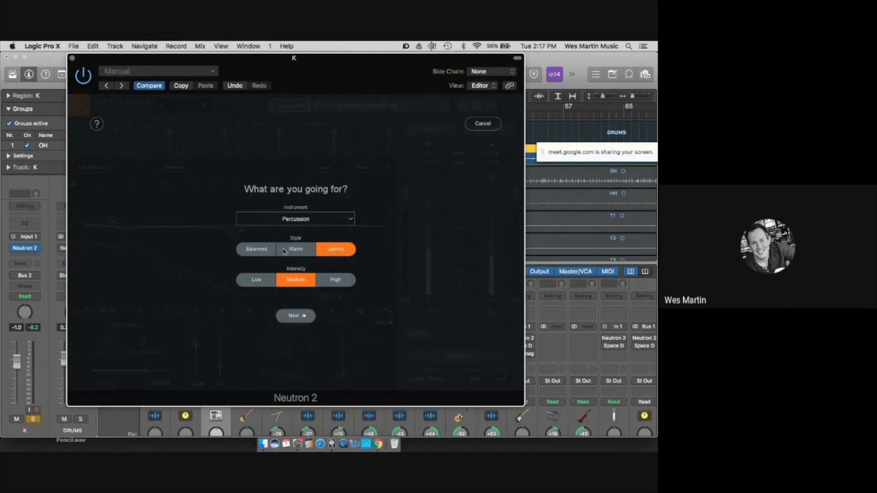
click(301, 316)
key(space)
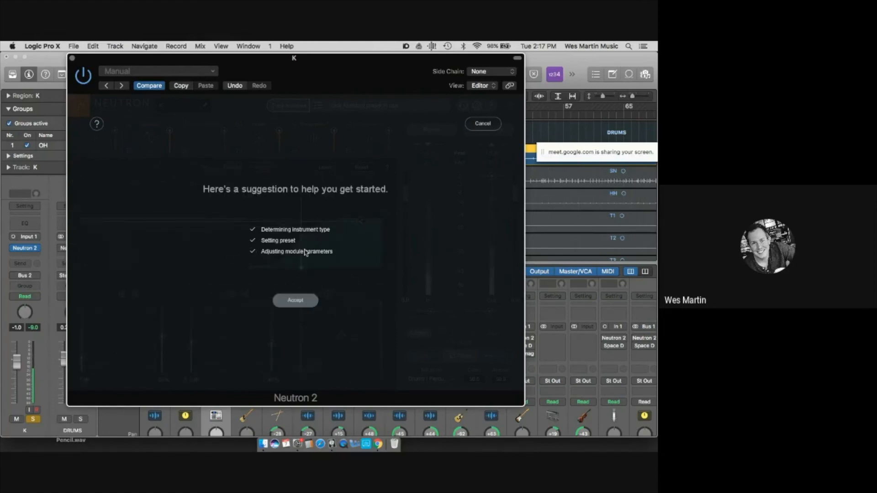
click(297, 301)
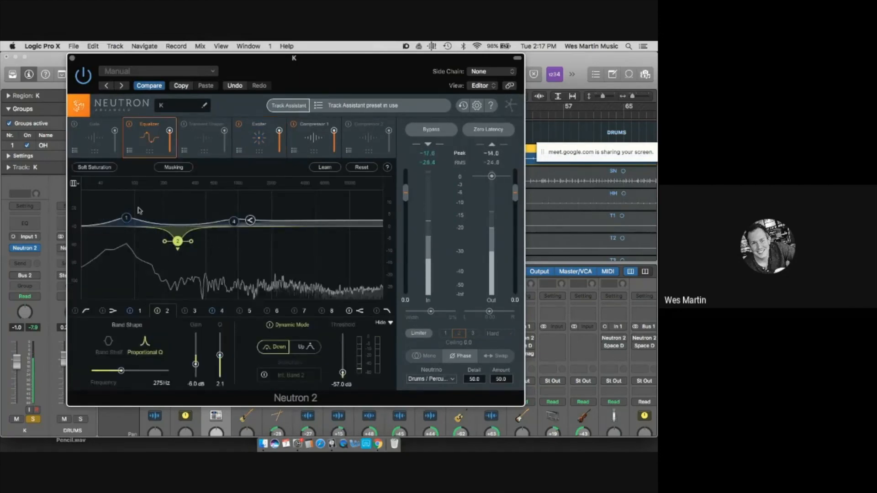
Examine bands 1 and 2 of the new kick Equalizer curve, auditioning band 2 in isolation
click(127, 219)
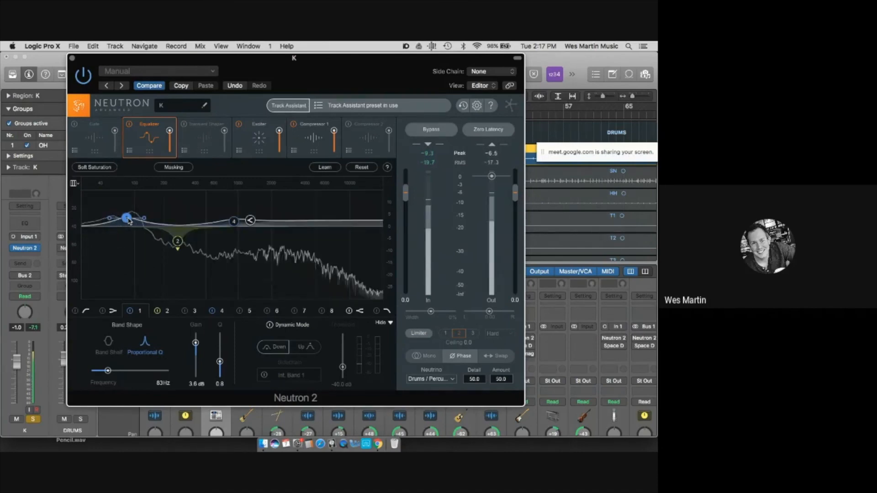
click(177, 241)
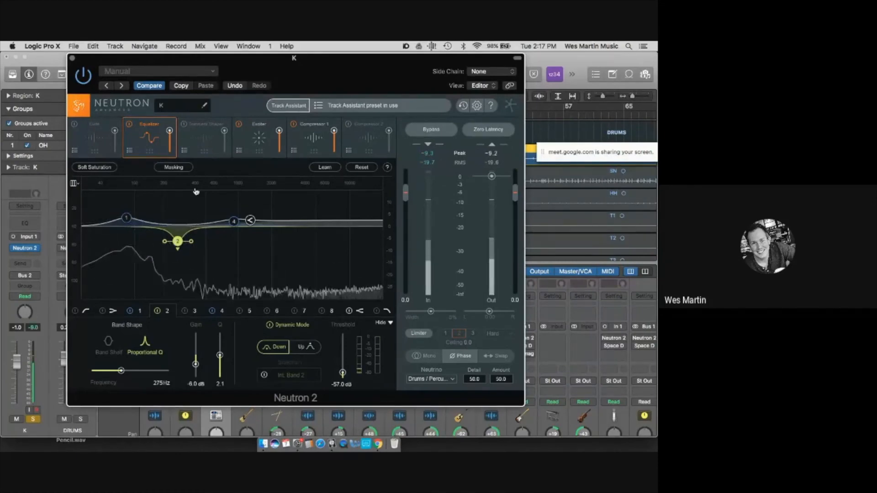
click(178, 241)
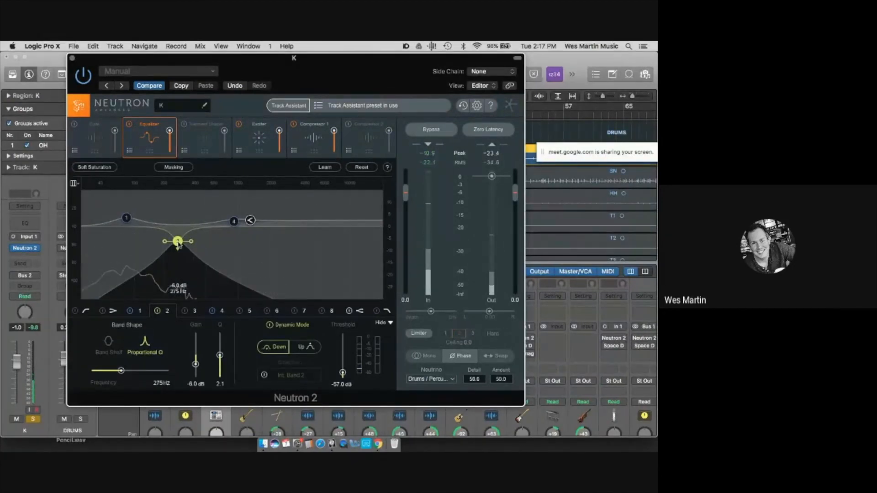
drag(178, 243, 179, 243)
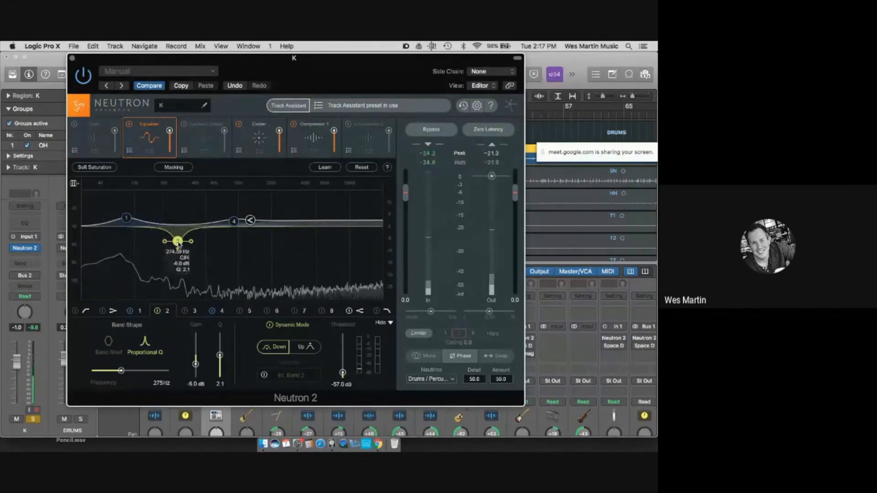
Boost and then cut Equalizer band 2 to about -12.5 dB near 297 Hz, and widen band 4 to a Q of 0.1
drag(178, 244, 153, 195)
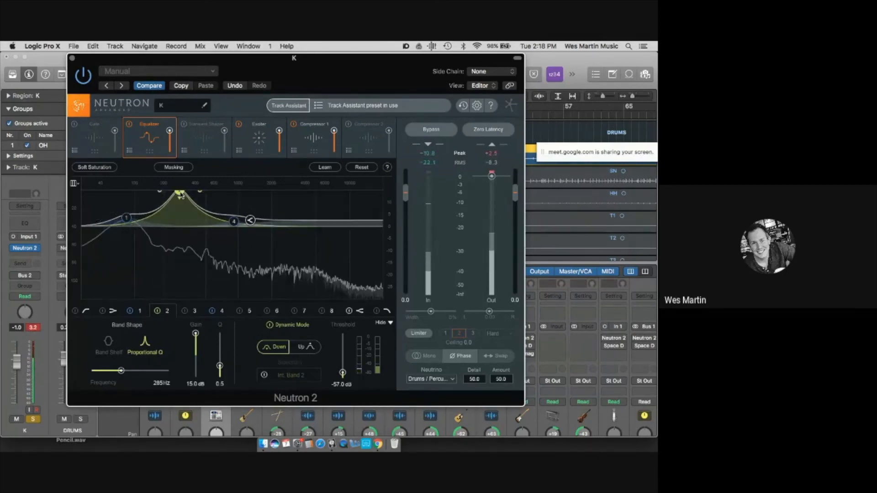
drag(180, 195, 182, 261)
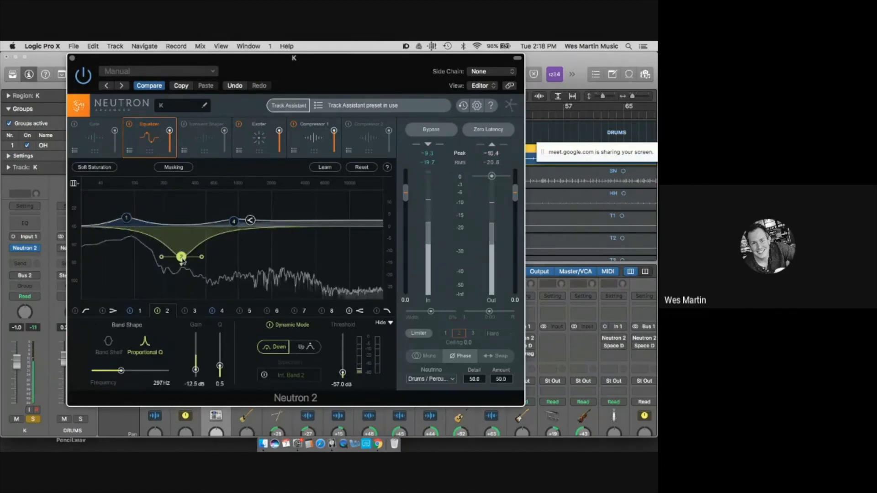
click(233, 222)
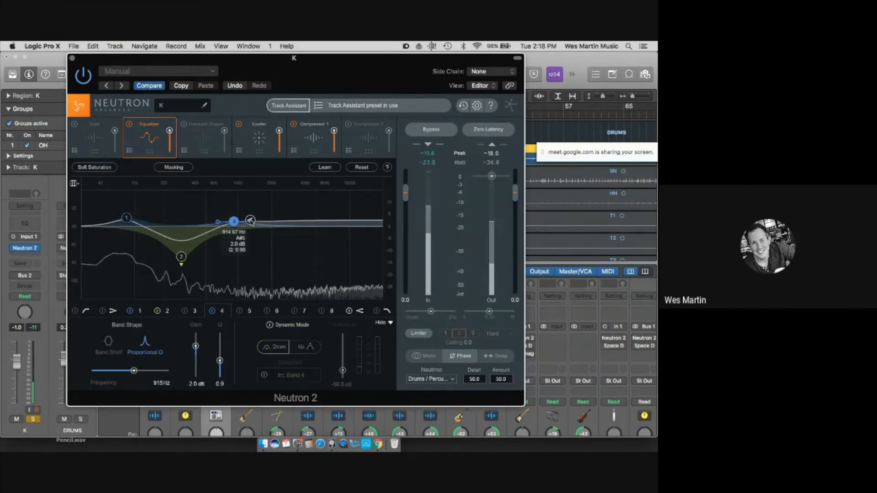
drag(252, 222, 270, 222)
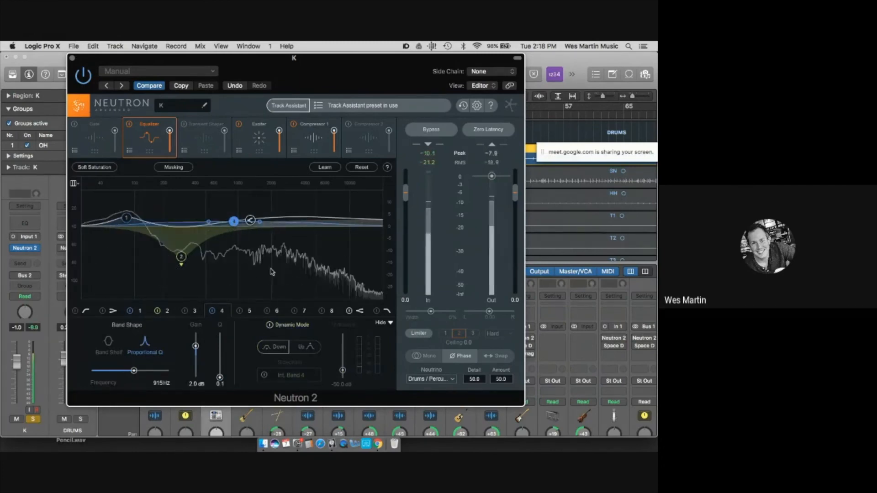
Enable Equalizer band 6 and shape it into a boost of about 6.5 dB near 5039 Hz
click(267, 311)
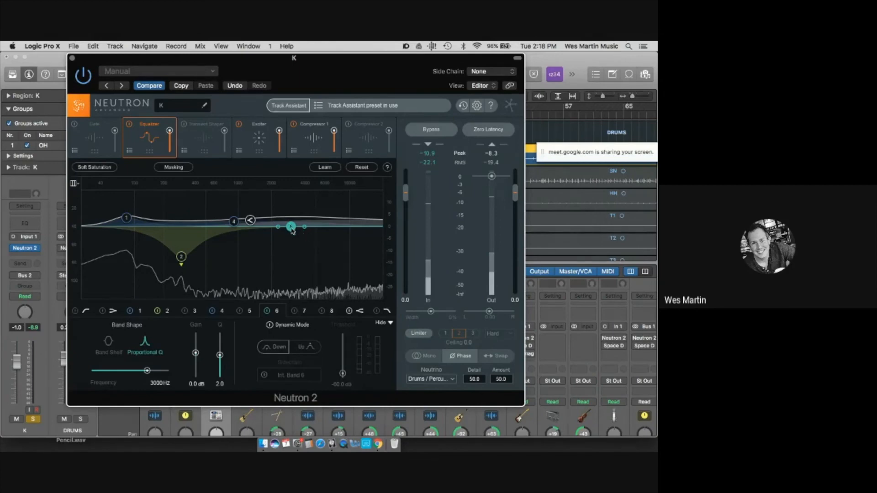
mouse_move(291, 228)
drag(291, 228, 318, 230)
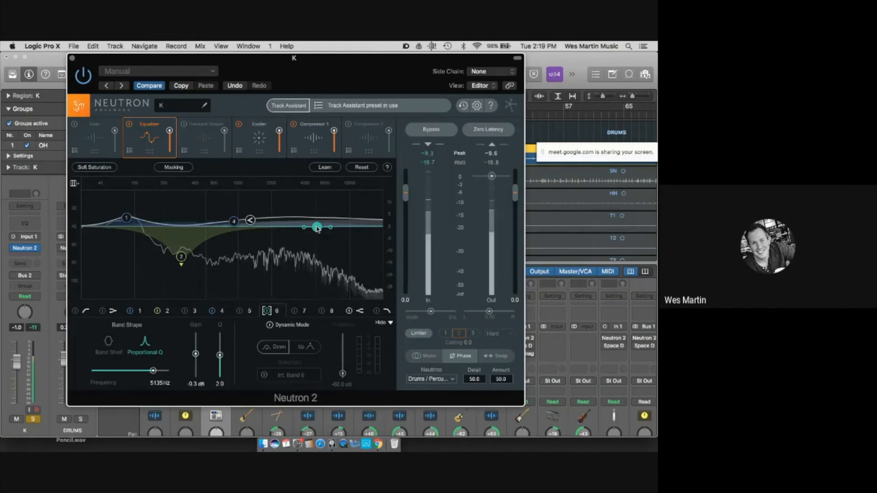
drag(318, 228, 317, 198)
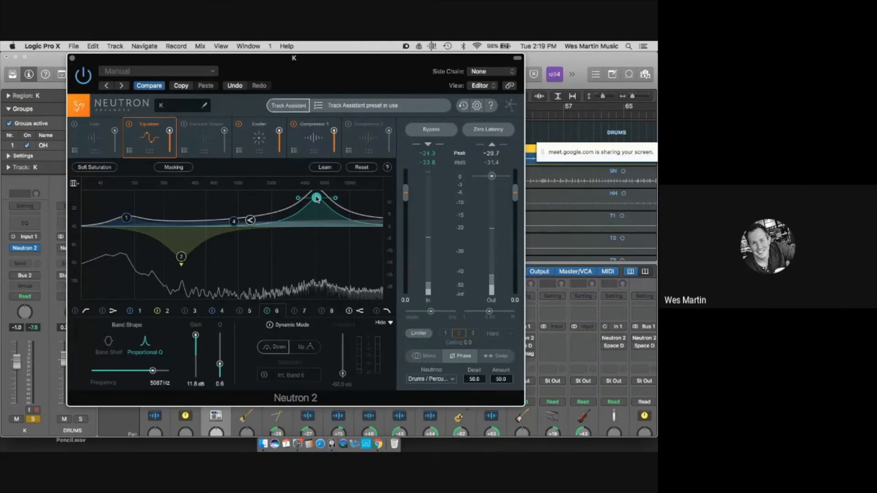
drag(317, 198, 316, 210)
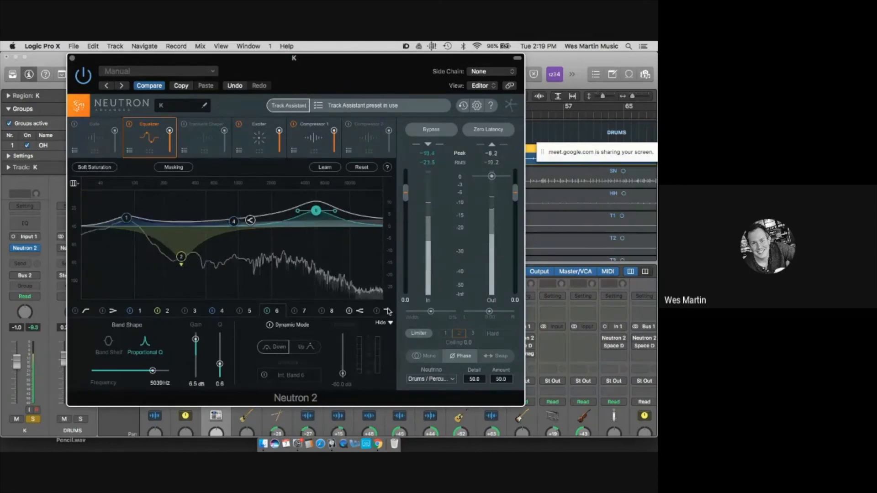
Add a 12 dB low-pass filter at about 11.5 kHz to the kick Equalizer and compare the result against bypass
click(376, 311)
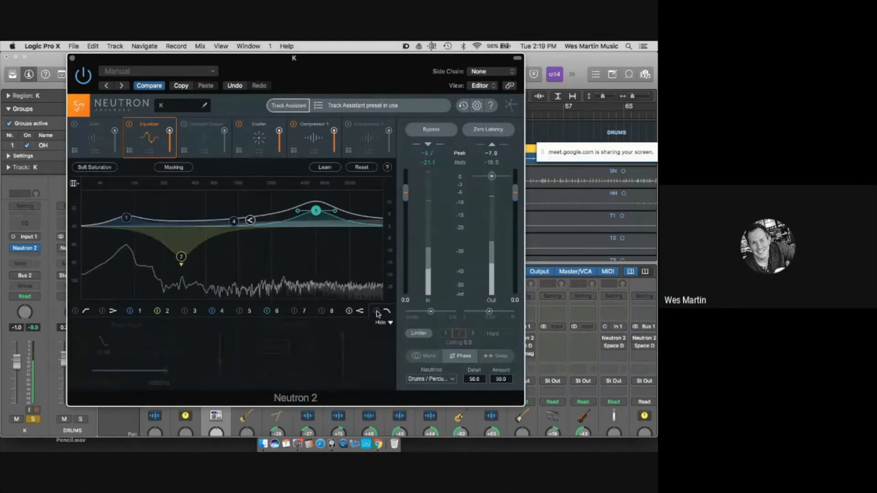
click(377, 311)
mouse_move(372, 226)
mouse_down()
mouse_move(343, 226)
mouse_move(356, 226)
mouse_up()
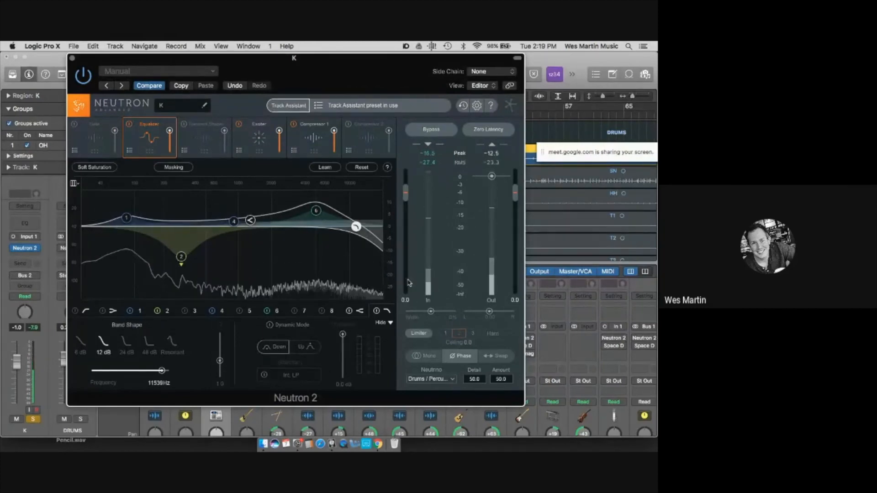
click(431, 130)
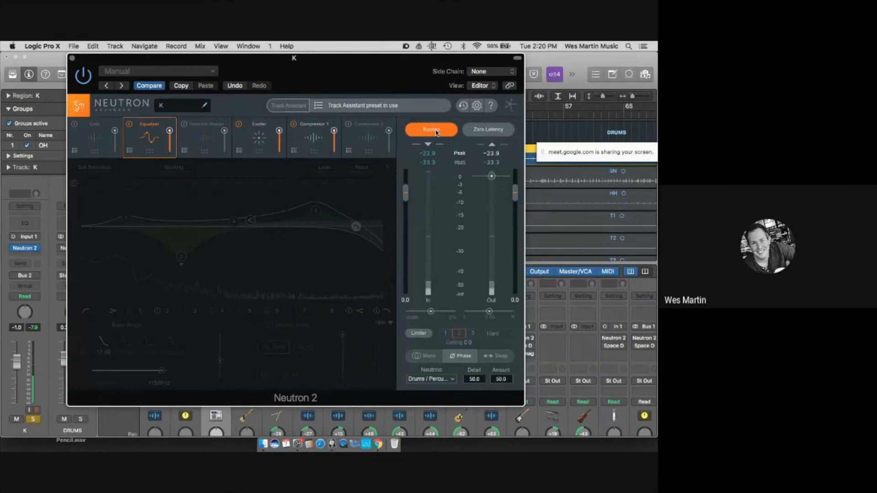
click(431, 130)
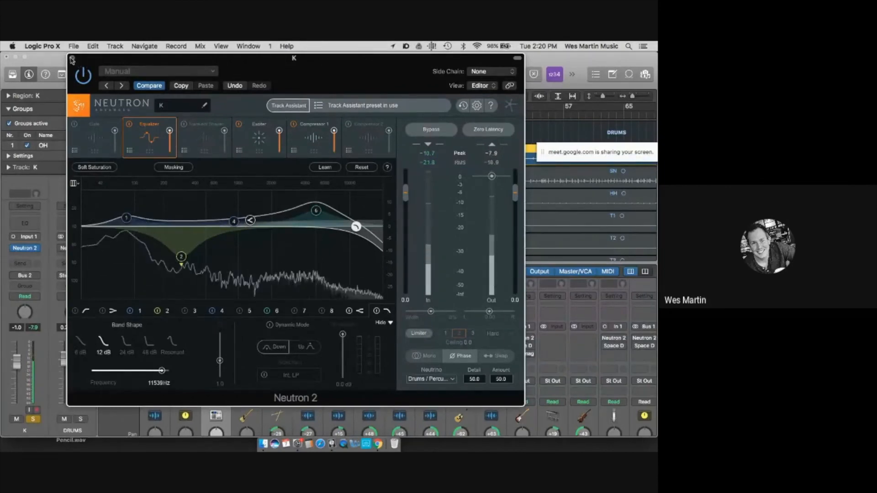
Enable the Gate on the kick with a band 1 threshold of about -39 dB and an attack of 0.14 ms
click(75, 123)
click(89, 133)
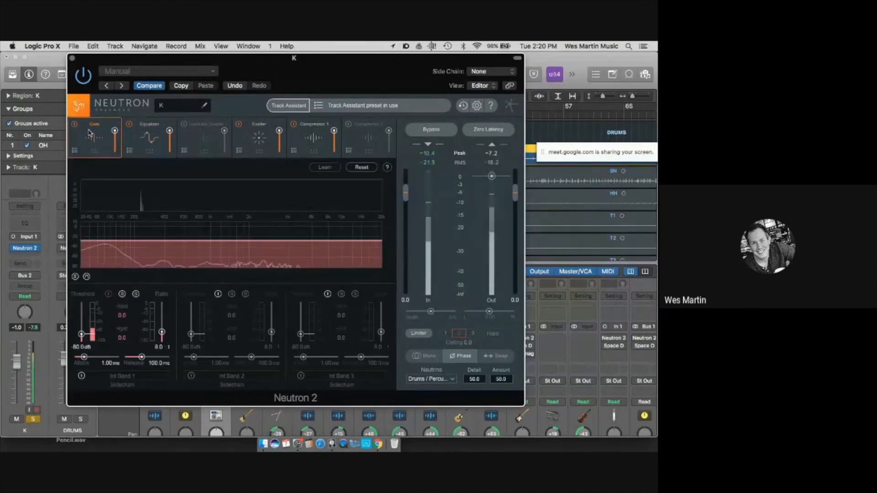
drag(81, 334, 83, 326)
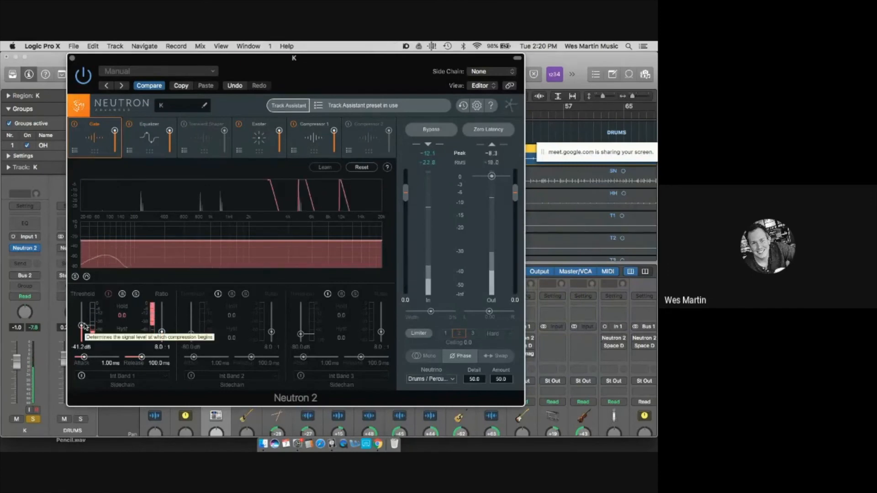
drag(83, 326, 84, 325)
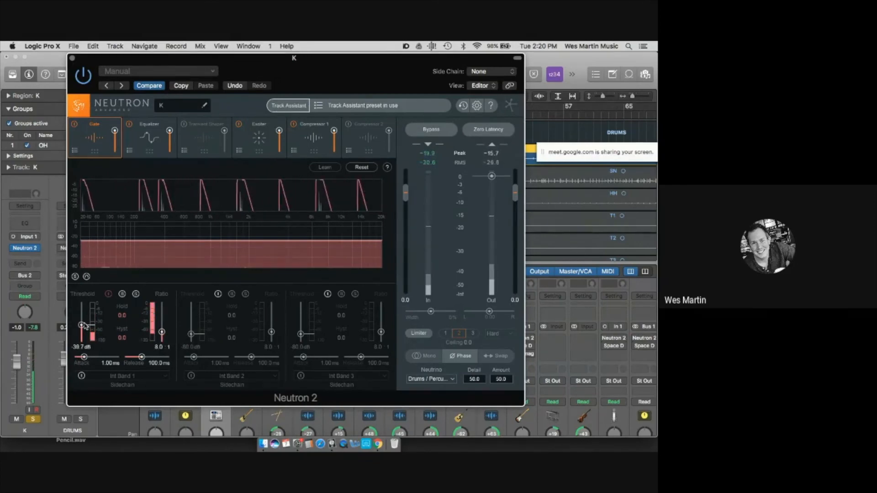
drag(86, 356, 82, 360)
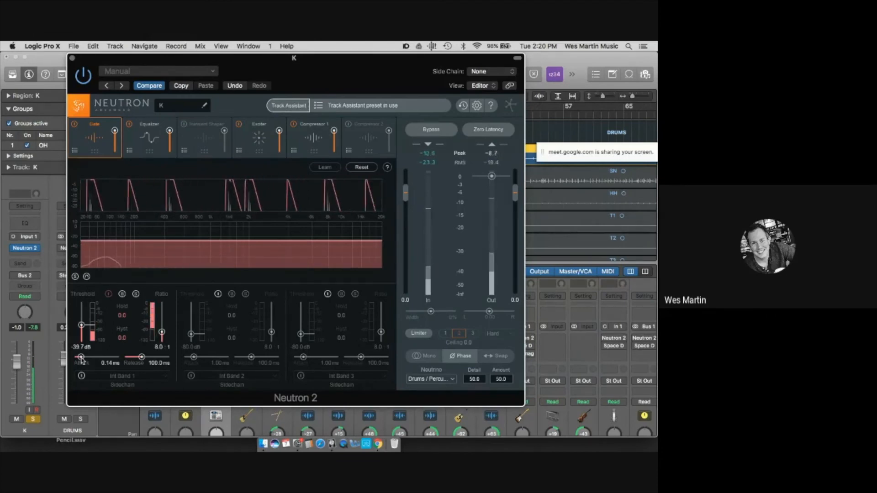
Compare the kick with the Gate off and on, leaving the Gate enabled
click(74, 125)
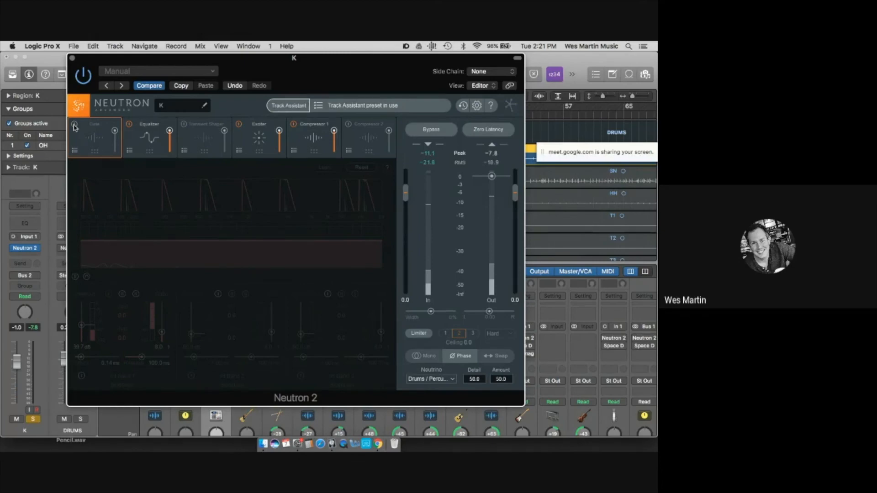
click(74, 125)
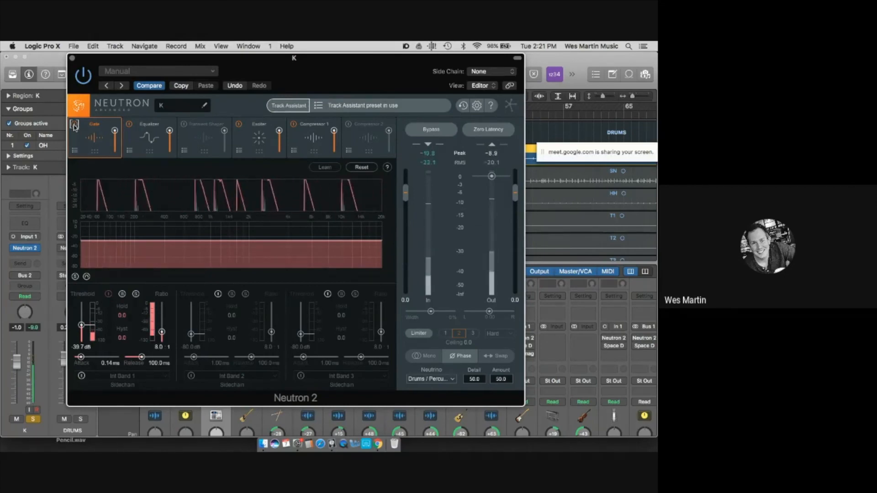
click(74, 125)
click(74, 125)
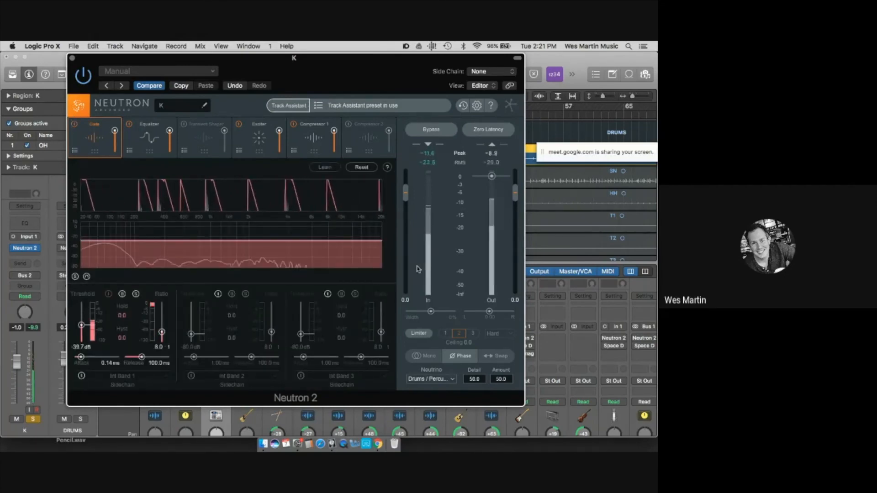
Compare the kick with Neutron 2 bypassed and active, leave it active, and close the plug-in window
click(425, 131)
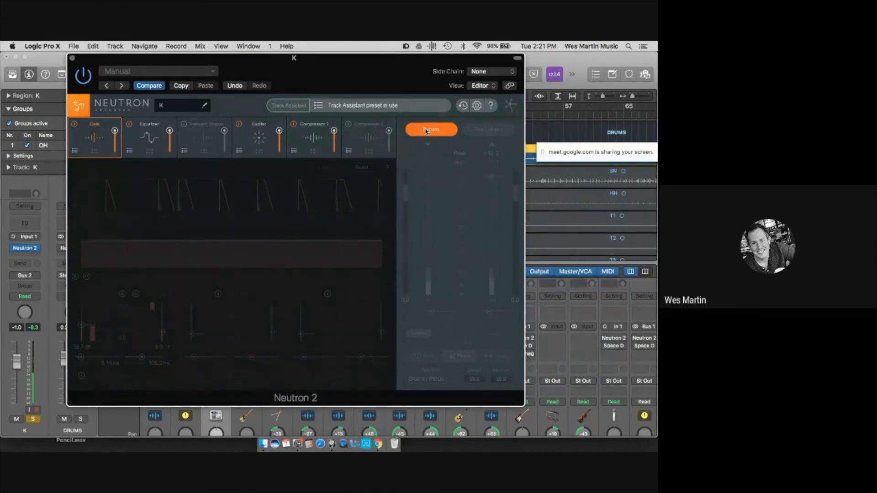
click(425, 130)
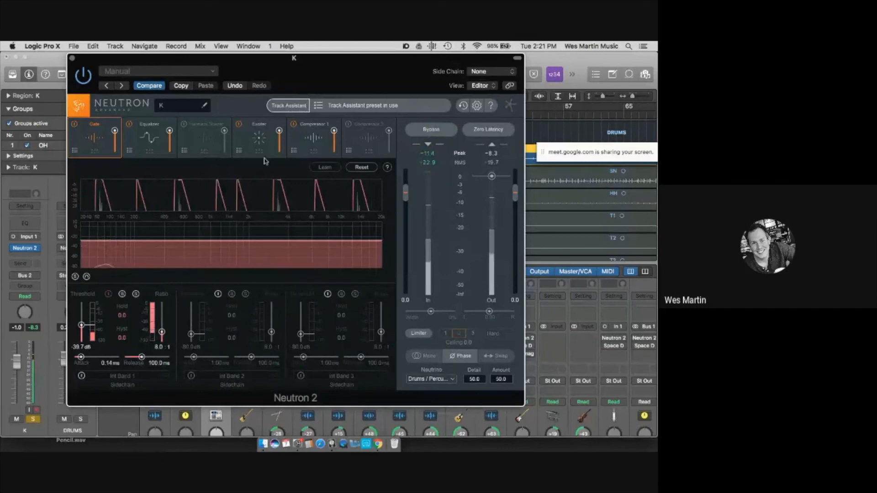
click(72, 59)
Turn on Neutron 2 on the T1, T2 and T3 tom channels
scroll(237, 338, down, 3)
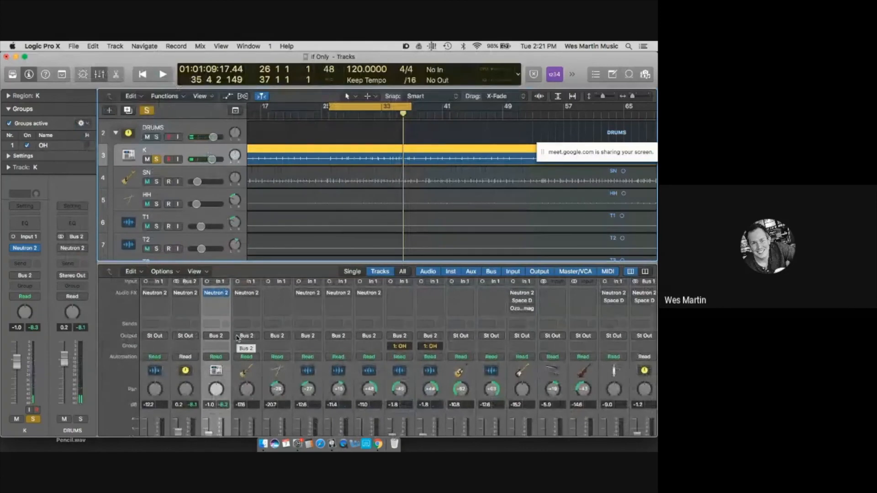
scroll(234, 360, down, 6)
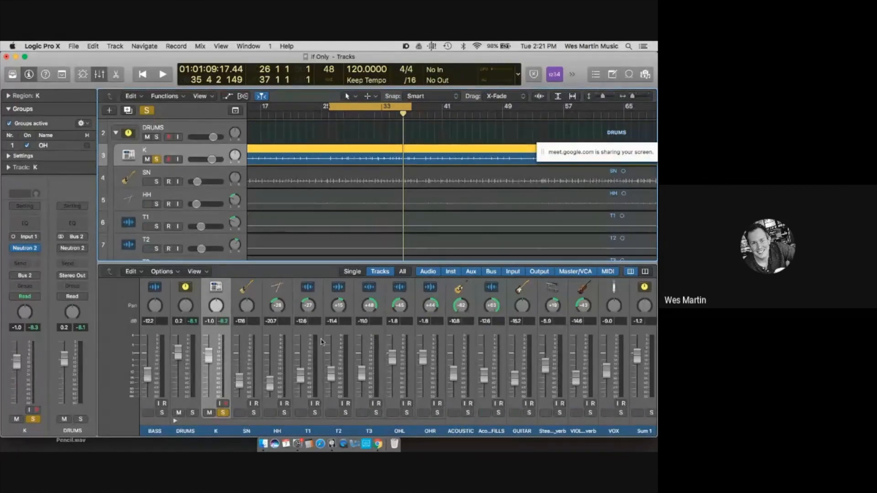
scroll(321, 342, up, 5)
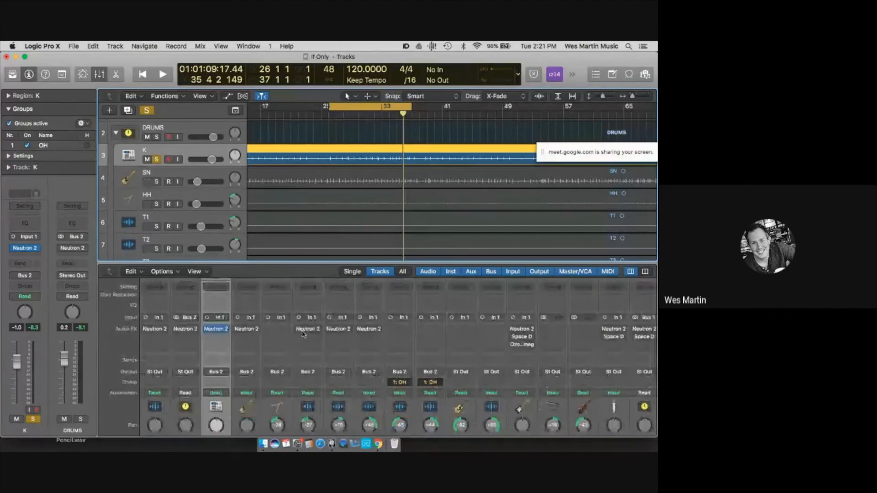
click(299, 330)
click(330, 330)
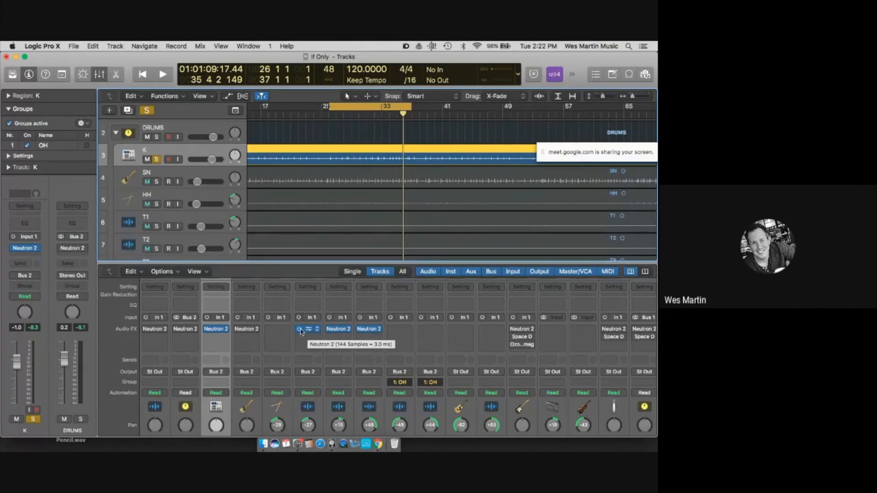
Select the T1, T2 and T3 channels together, switch off their Neutron 2, and solo them in place of the kick
click(320, 410)
drag(353, 414, 359, 413)
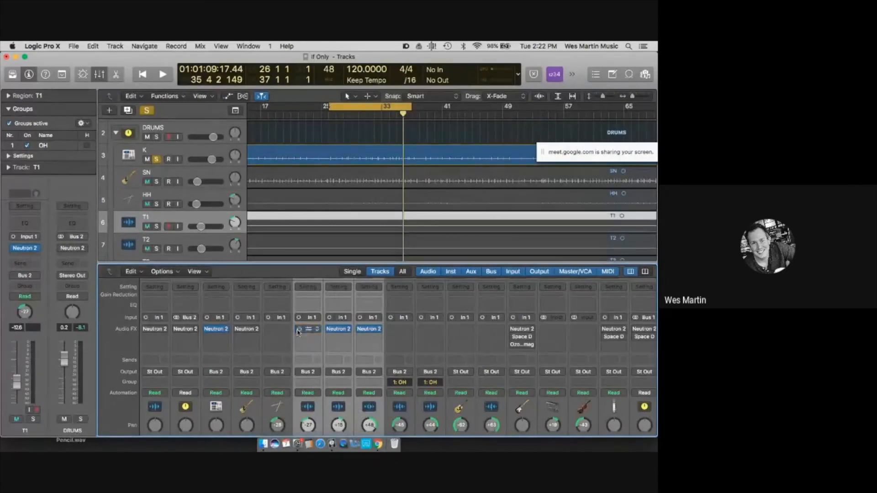
scroll(302, 347, down, 5)
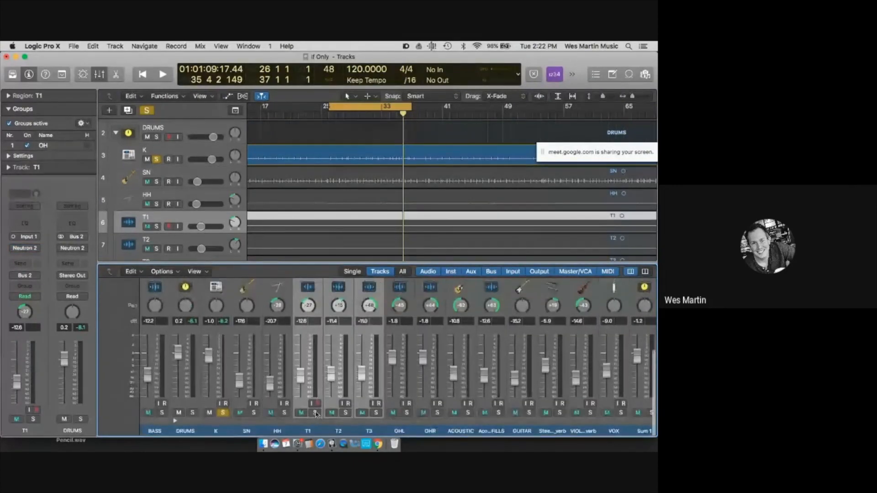
click(315, 412)
click(223, 412)
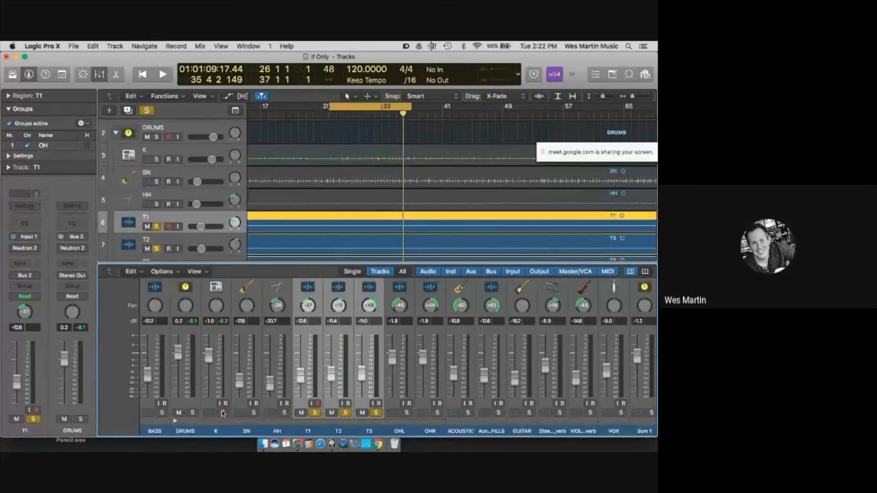
Set the cycle range to bars 85–87 around the tom fill and loop playback of the soloed toms
scroll(393, 205, right, 5)
scroll(392, 205, down, 2)
scroll(392, 206, right, 3)
drag(459, 108, 489, 110)
key(space)
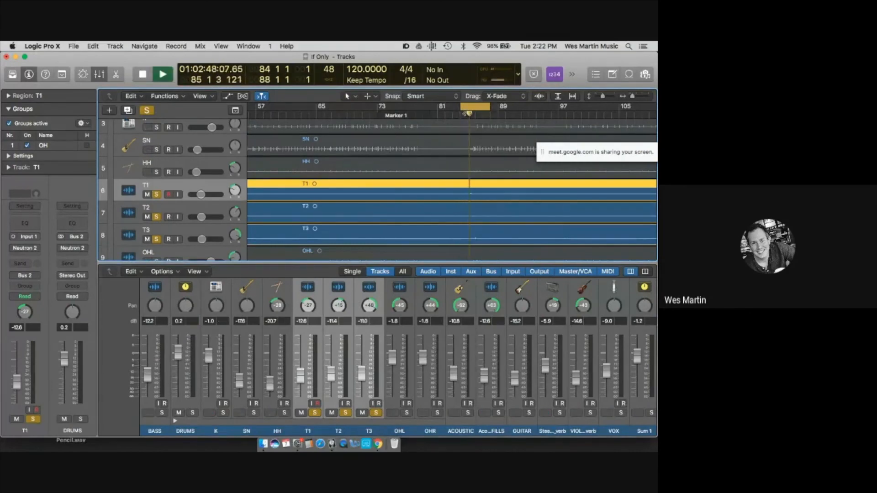
drag(460, 108, 485, 108)
key(space)
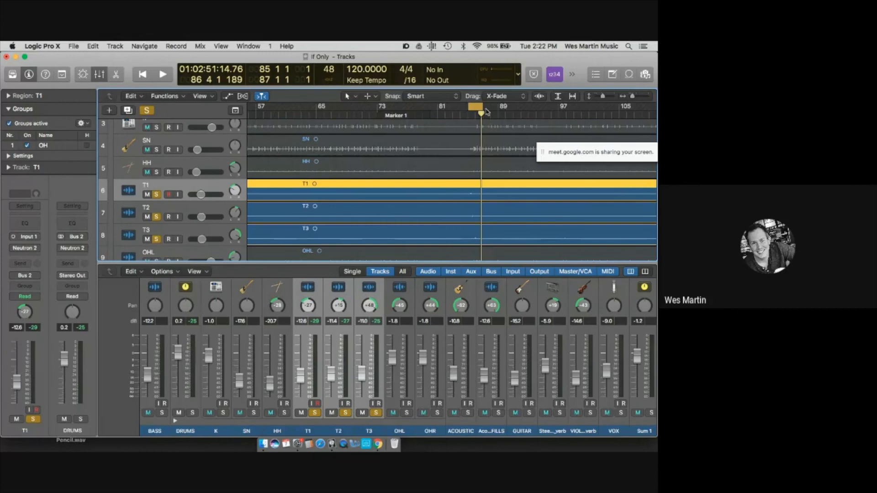
key(space)
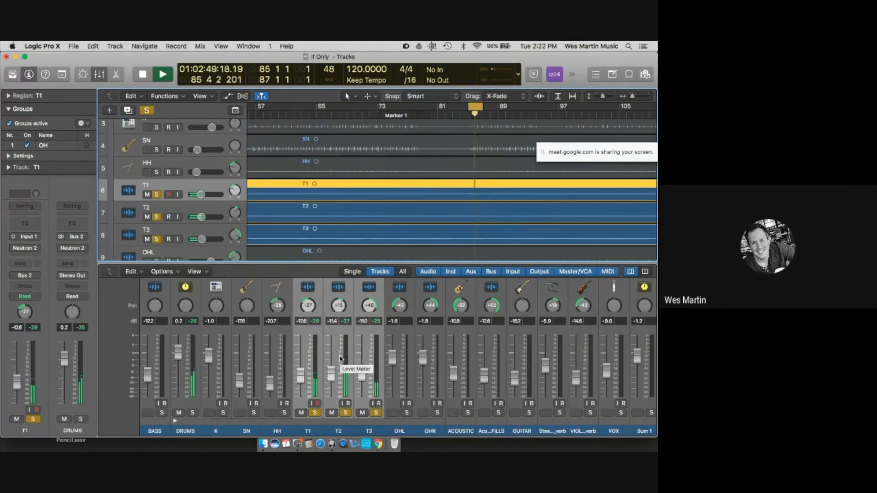
Turn on Neutron 2 for the three selected toms during playback to hear the difference, and stop playback
scroll(340, 359, up, 8)
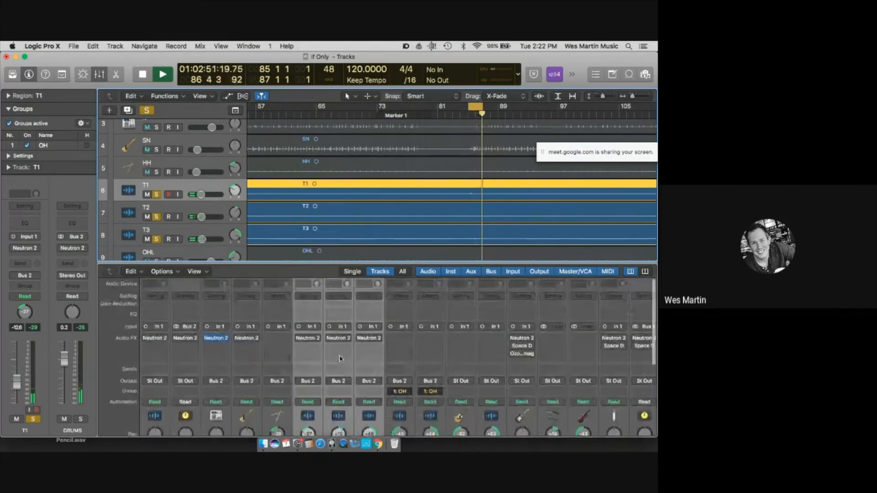
click(299, 338)
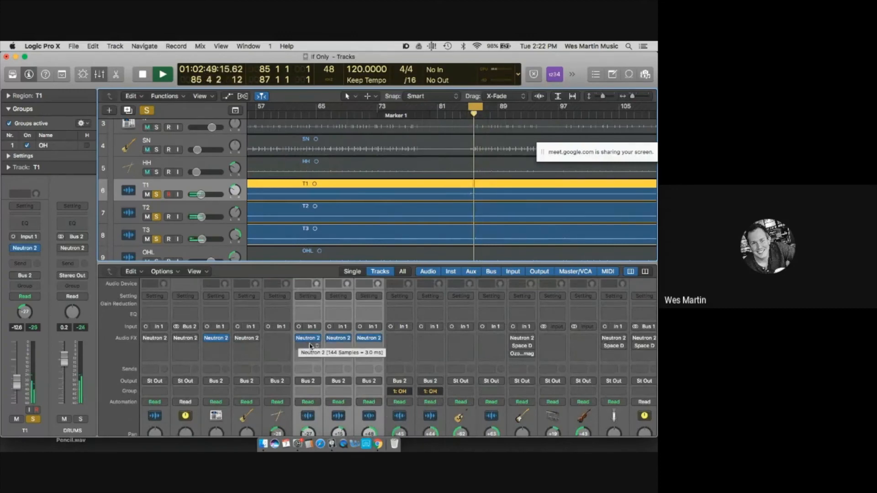
scroll(329, 363, down, 5)
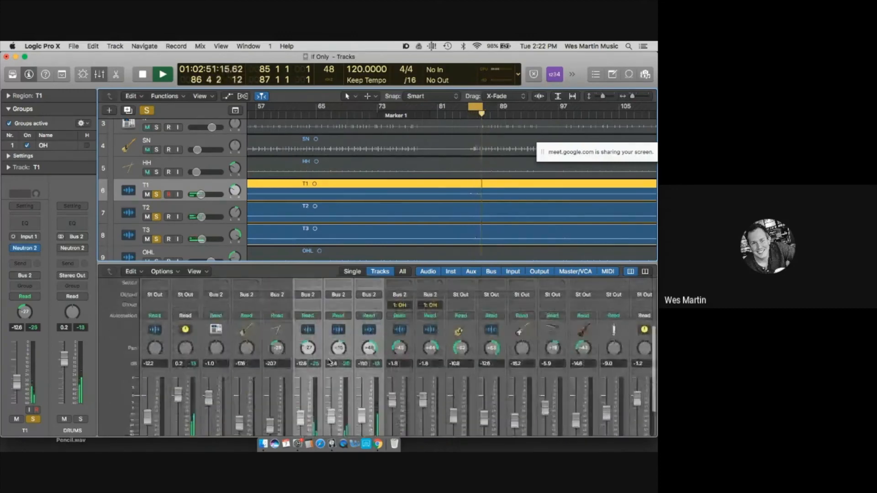
key(space)
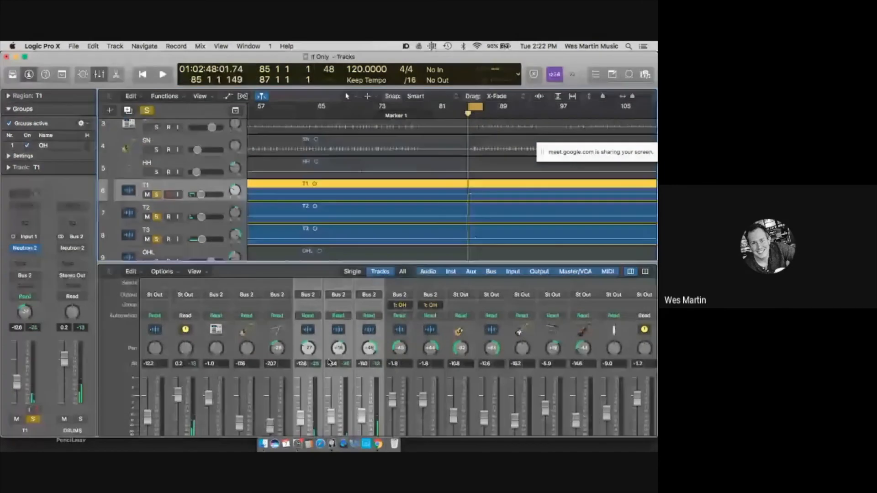
scroll(329, 362, down, 3)
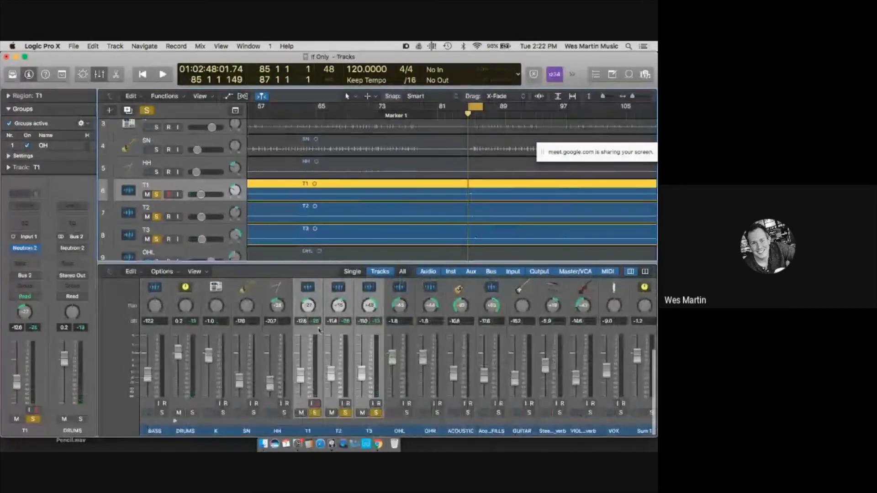
Show T3's Neutron 2 window, dismiss its presets list, play the toms, and move the window aside to uncover the tom channels
scroll(318, 330, up, 8)
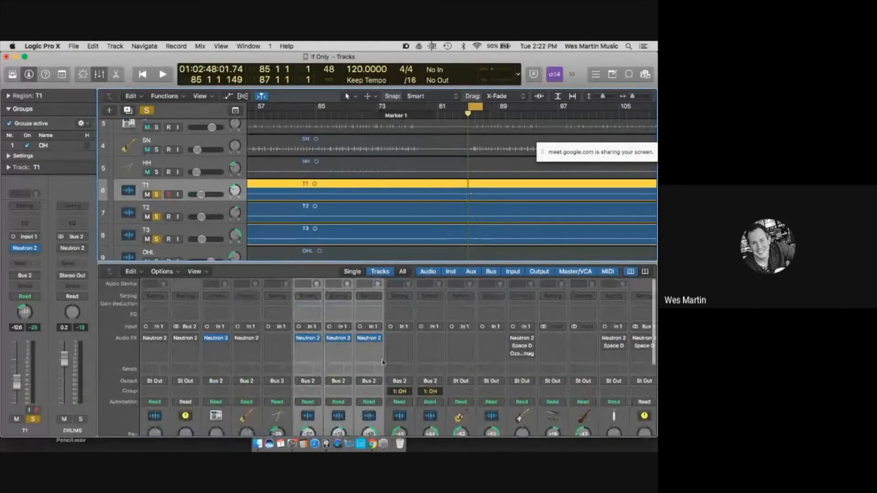
key(v)
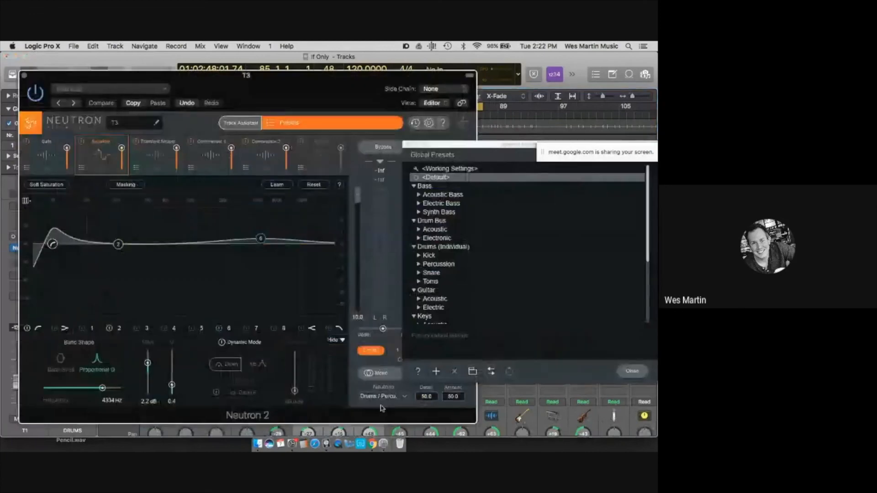
click(408, 145)
key(space)
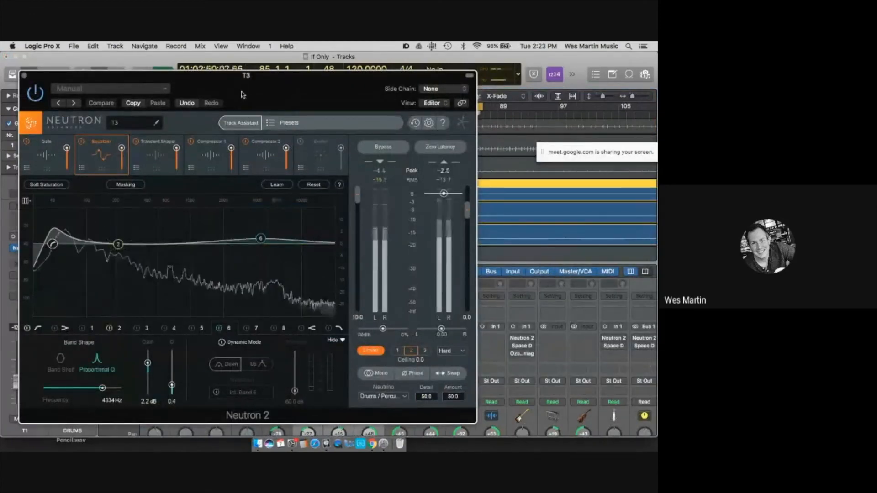
drag(242, 91, 125, 91)
scroll(510, 322, down, 3)
scroll(510, 322, down, 2)
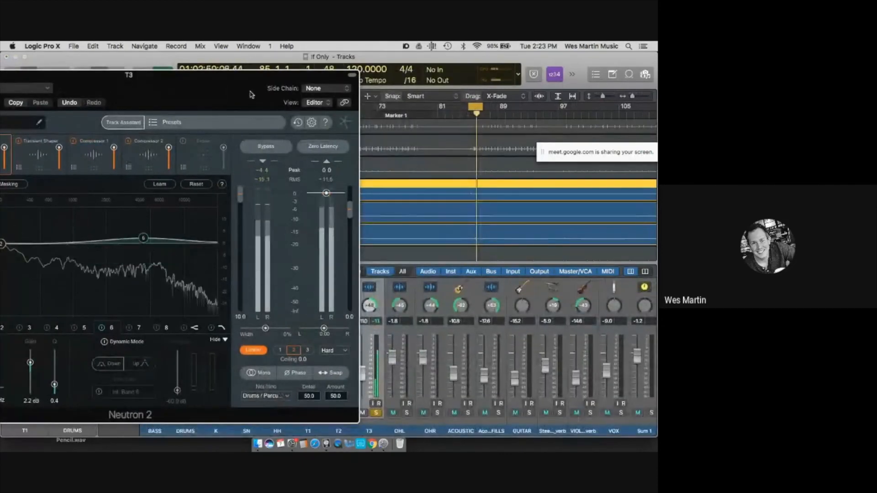
drag(282, 109, 212, 107)
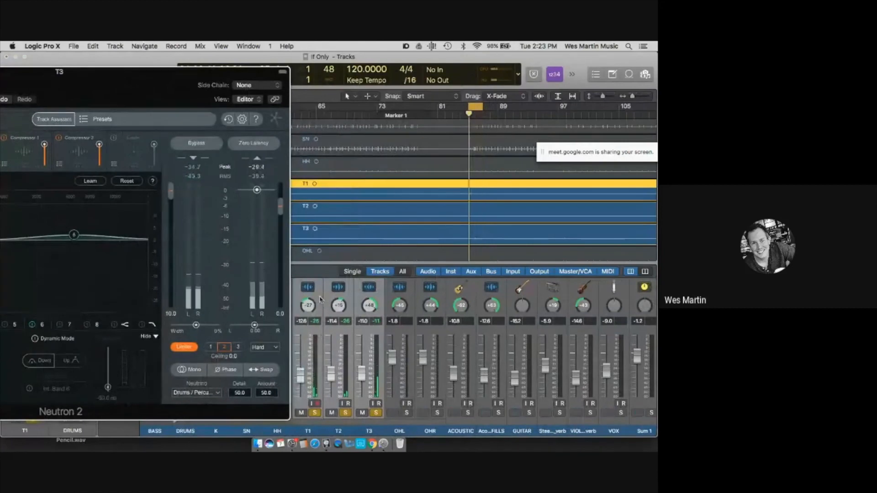
Unsolo T1 and T2 so only T3 stays soloed, and raise T3's level to about -2.9 dB
click(314, 413)
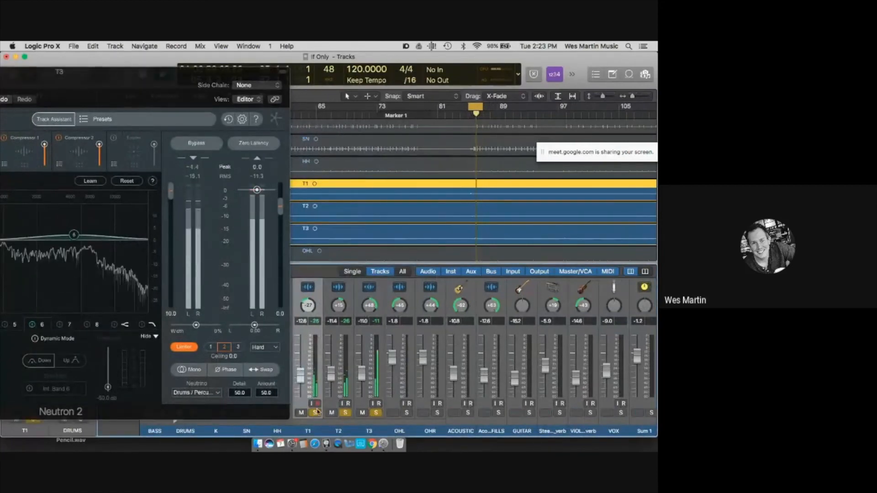
click(315, 414)
click(346, 413)
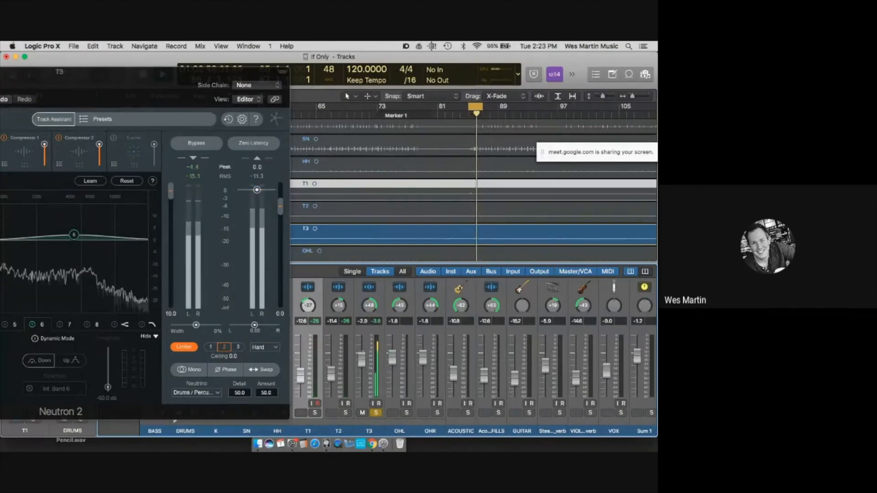
Run Track Assistant on T3 with auto-detected instrument, Upfront style and High intensity, and accept its suggestion
drag(178, 86, 392, 72)
click(268, 106)
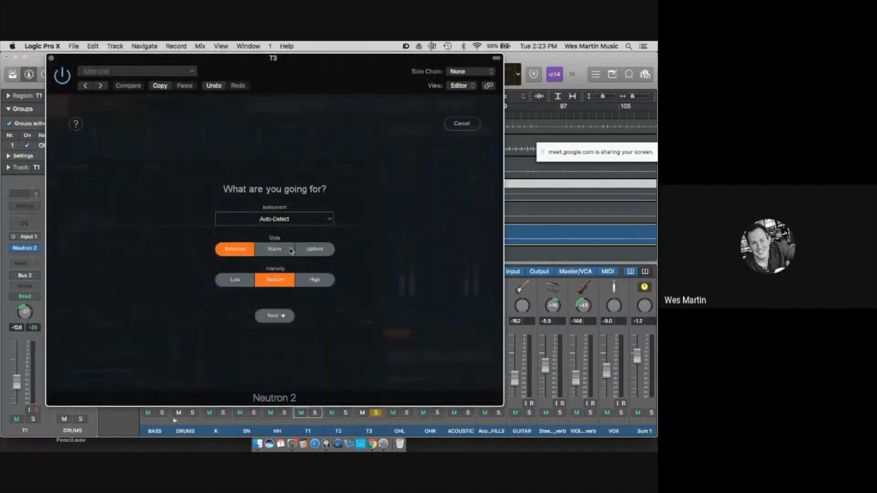
click(289, 250)
click(314, 250)
click(315, 285)
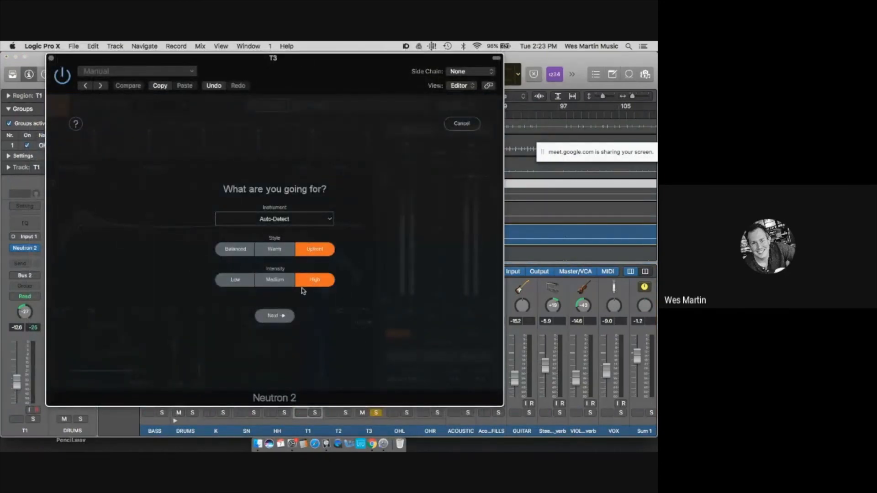
click(276, 315)
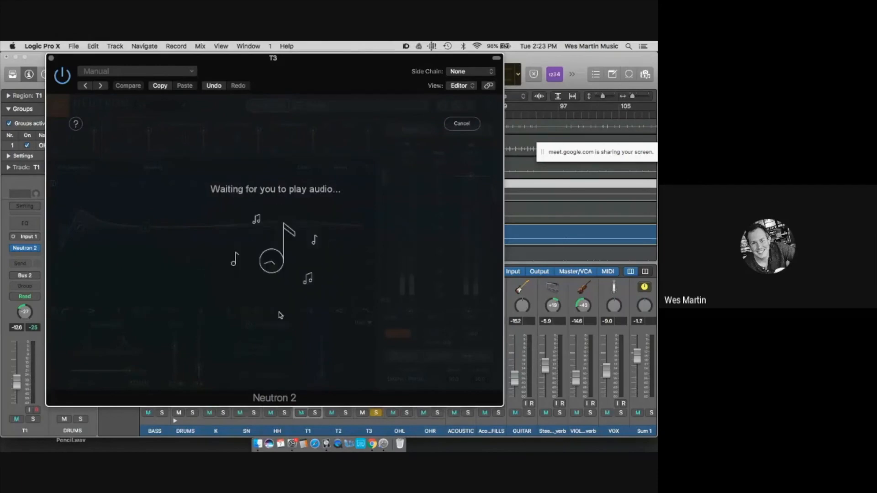
key(space)
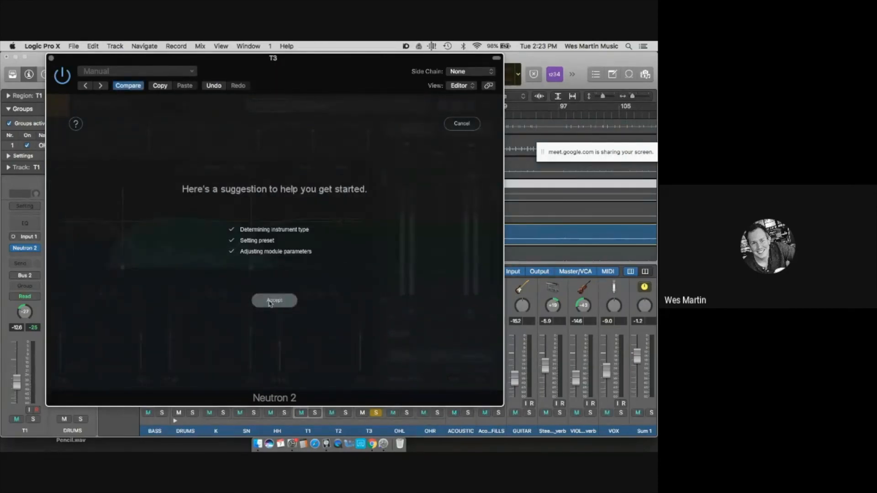
click(273, 301)
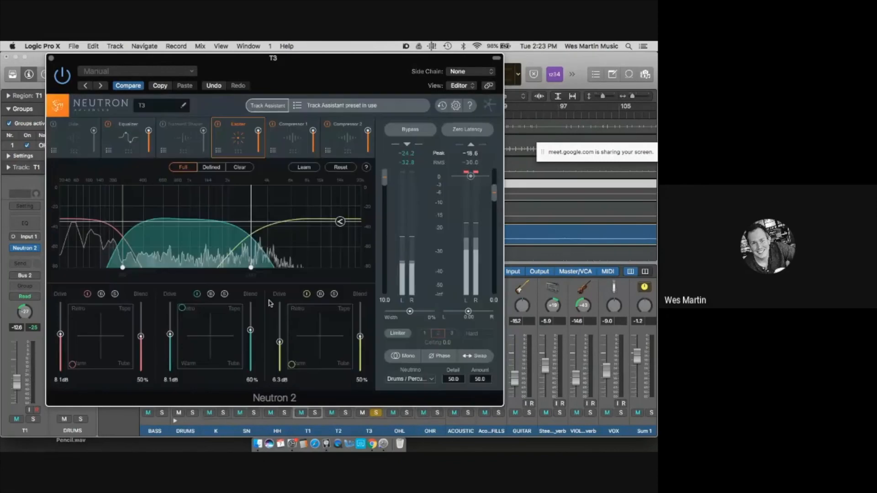
Rerun Track Assistant on T3 with Warm style and Medium intensity, and accept the new suggestion
click(273, 108)
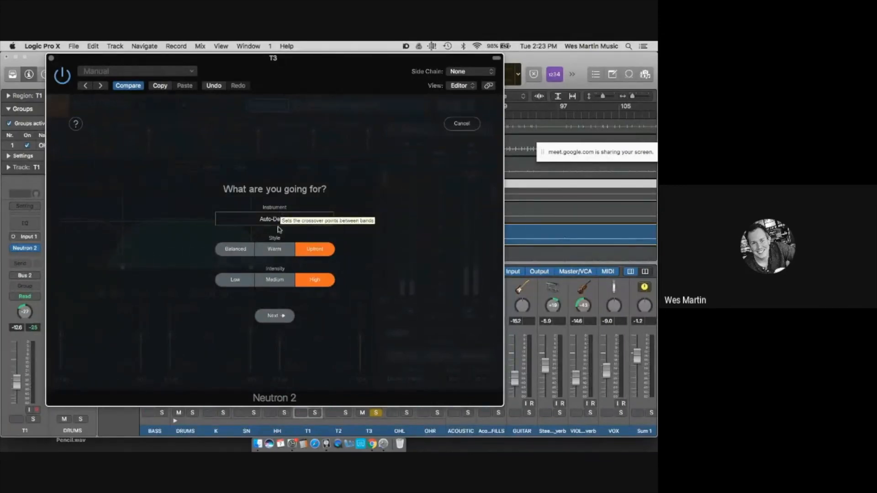
click(275, 279)
click(273, 250)
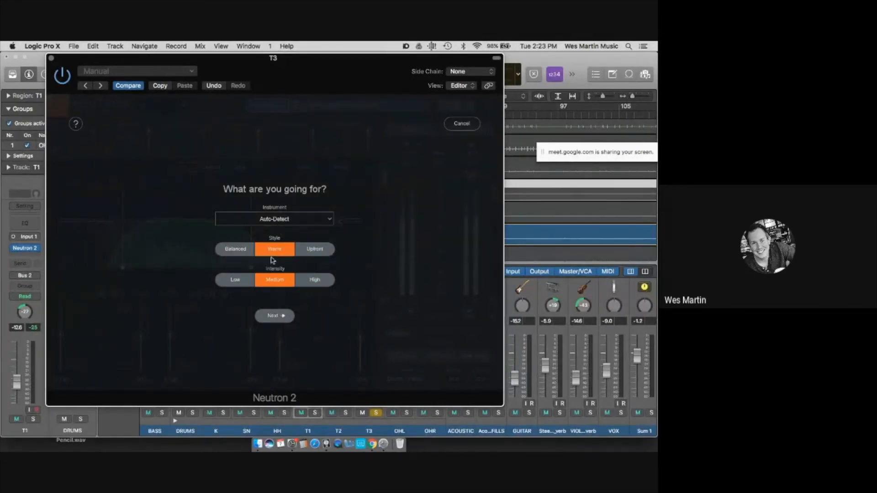
click(272, 316)
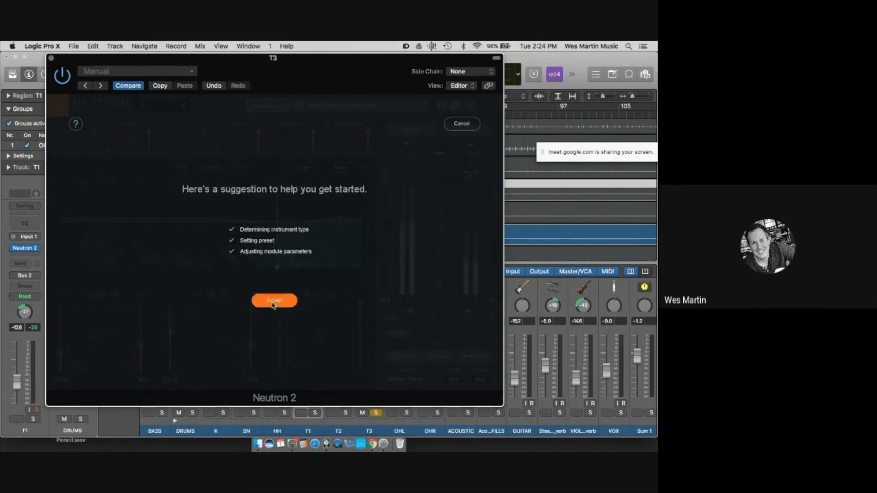
click(272, 303)
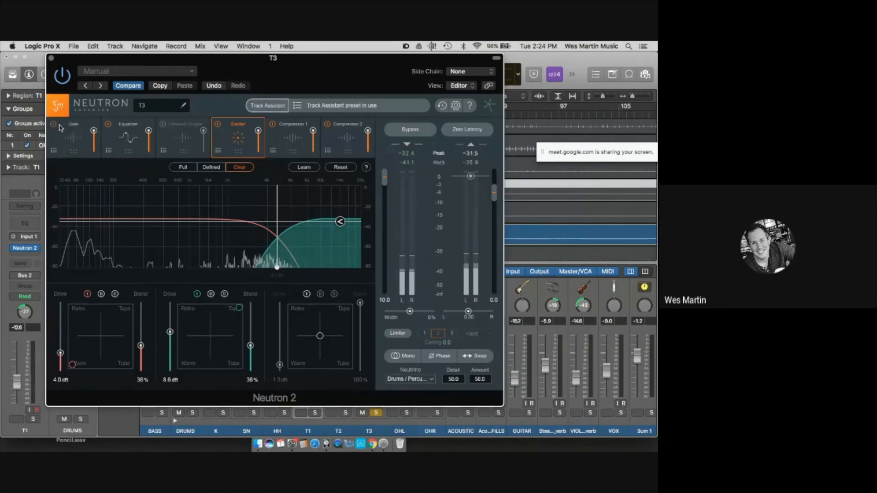
In T3's Gate module, set the band 1 threshold to about -13.5 dB and the release to about 966 ms
click(73, 137)
drag(60, 333, 60, 318)
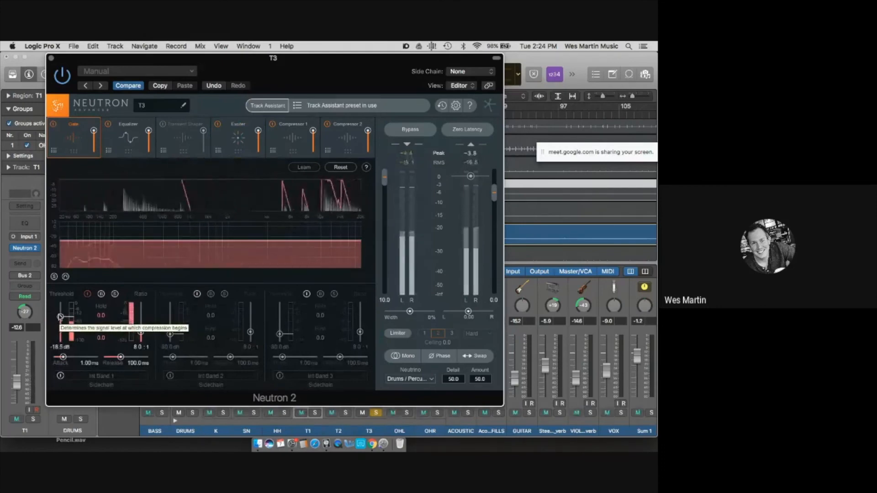
drag(121, 357, 147, 360)
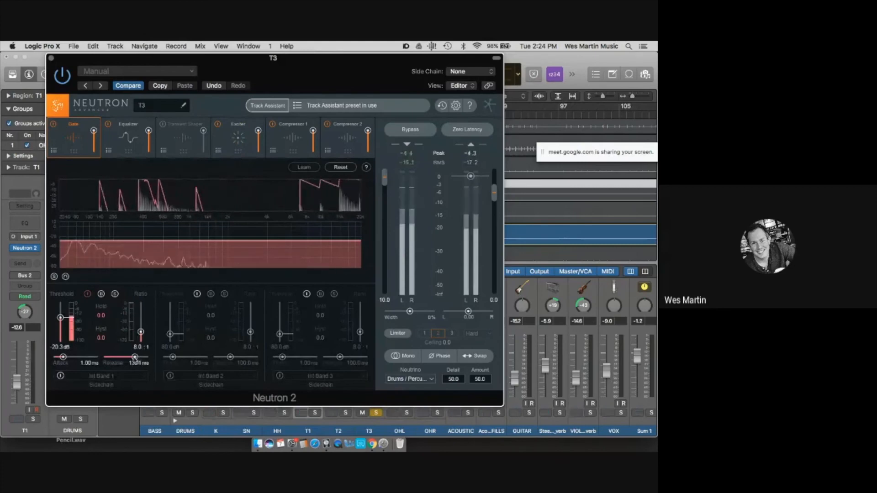
drag(60, 317, 61, 311)
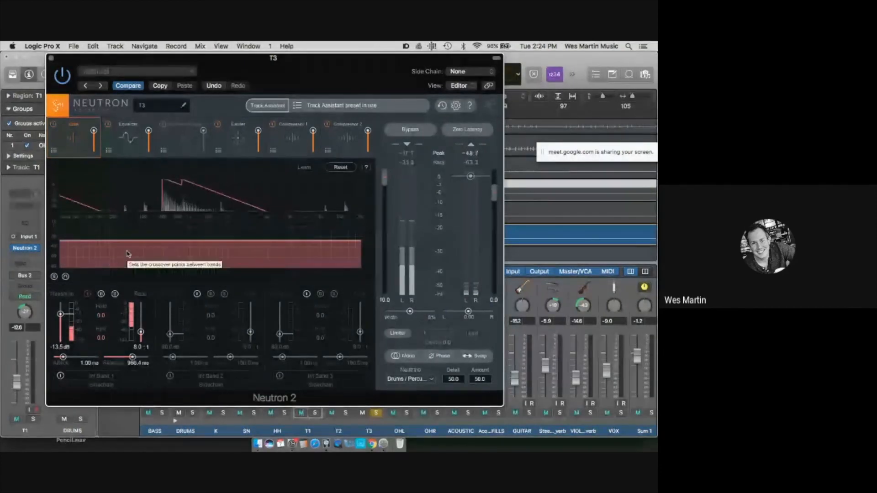
Move T3's Neutron 2 window off the tom channels, raise T3's level to about 1.1 dB, and clear the solo
drag(113, 58, 16, 60)
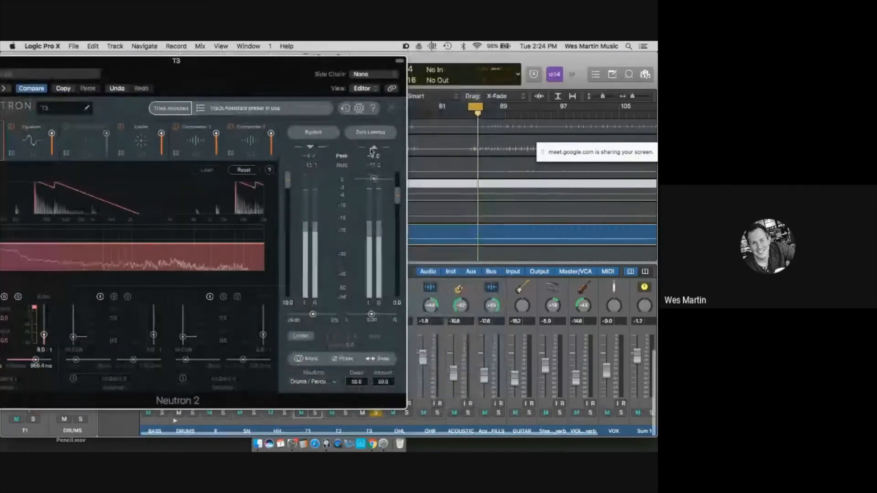
drag(315, 60, 227, 60)
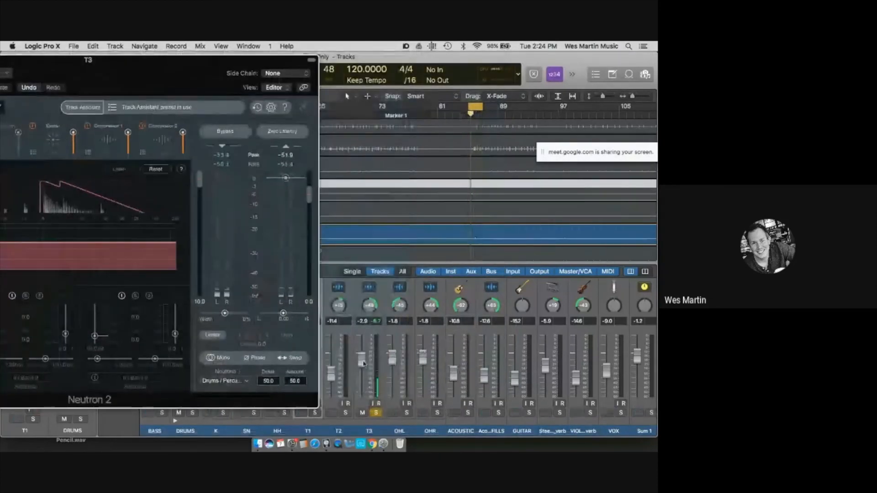
drag(362, 346, 362, 350)
key(s)
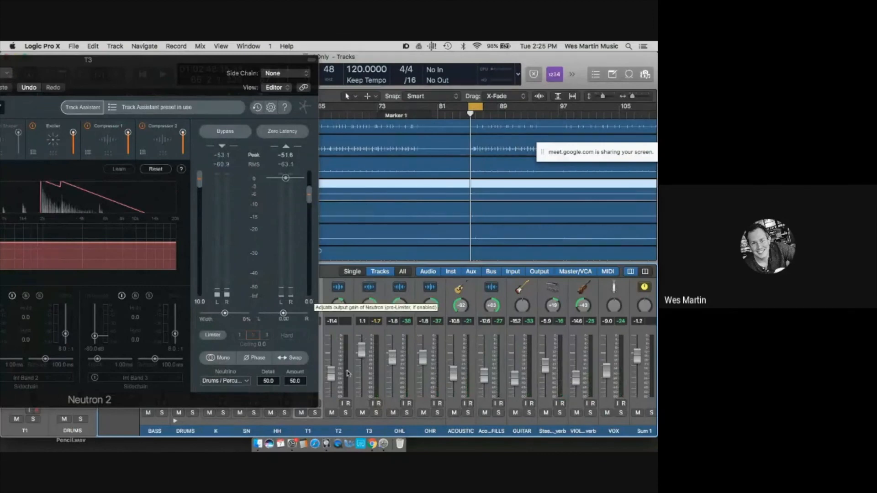
Solo T1, T2 and T3 together, and raise T3's level to about 3.1 dB
click(376, 413)
click(346, 413)
click(316, 414)
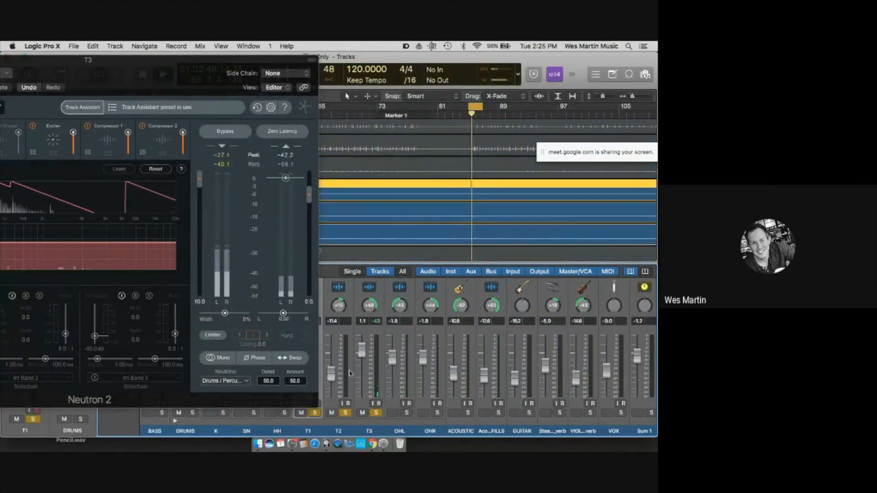
drag(364, 361, 364, 354)
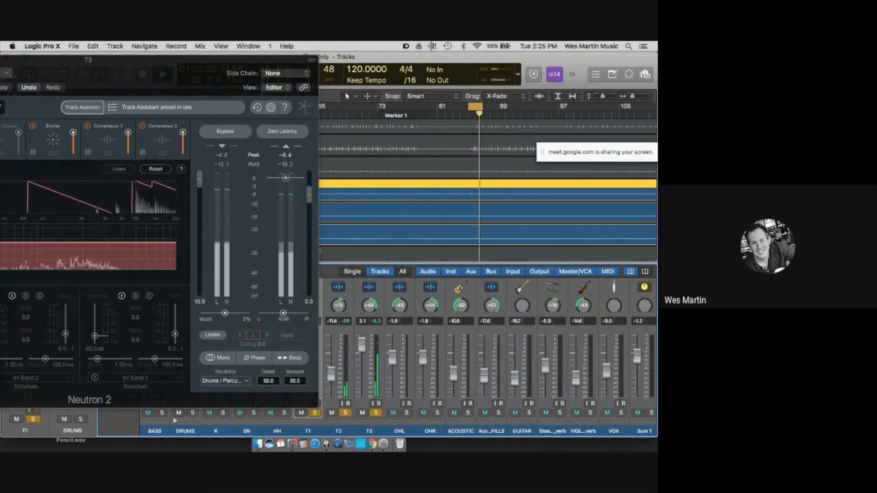
Close T3's Neutron 2 window and lower the toms together to about -21.6 dB on T1, -13.0 dB on T2 and -4.9 dB on T3
drag(201, 78, 429, 74)
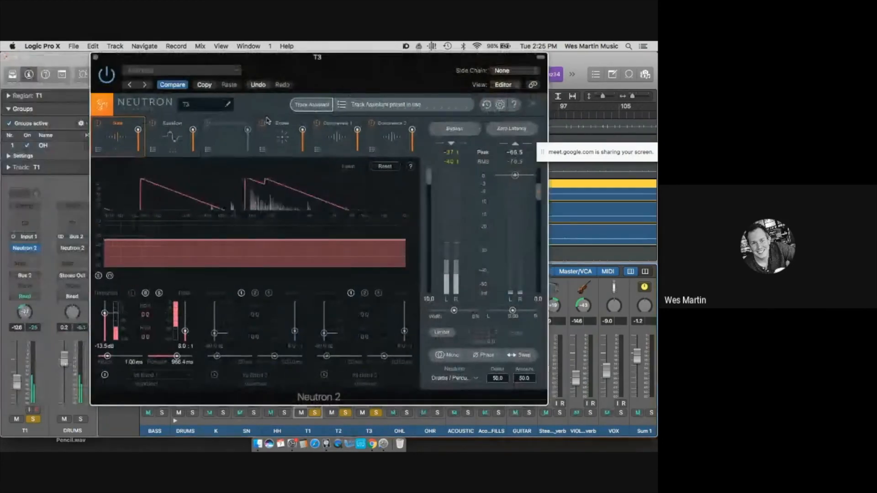
click(95, 57)
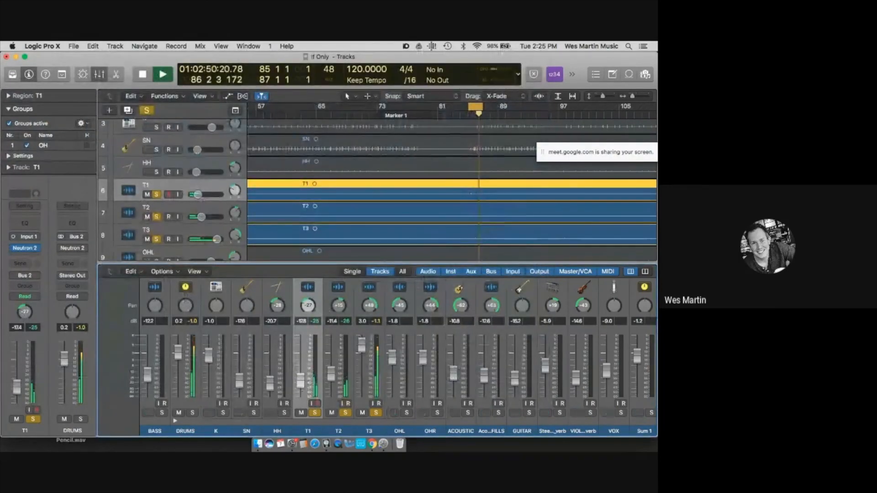
key(comma)
key(comma)
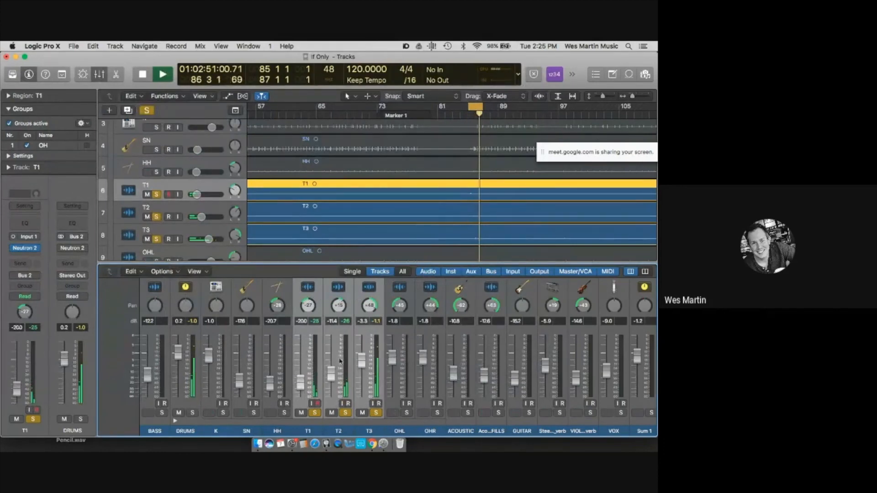
key(space)
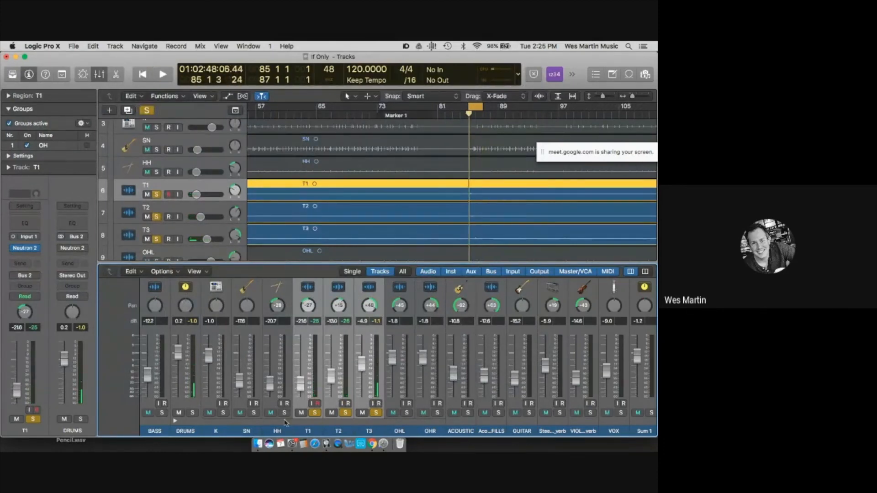
Solo only the snare channel SN, and set the cycle range to bars 63 to 76 for playback
click(253, 413)
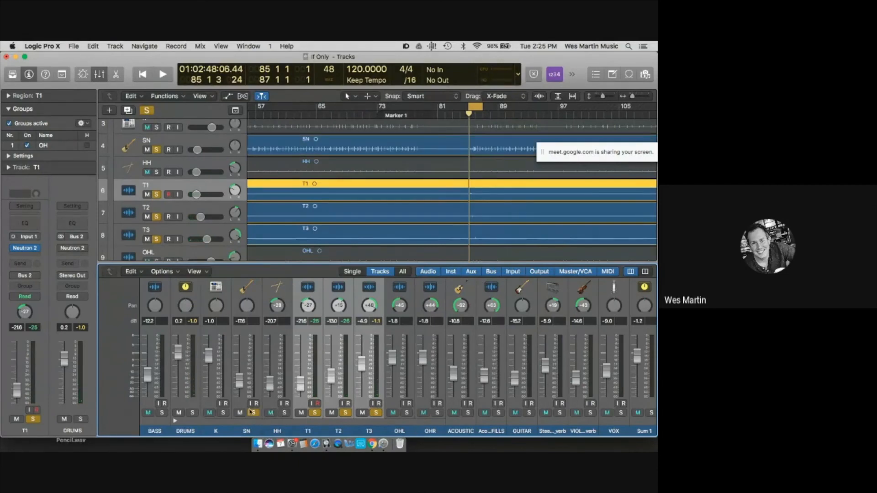
alt+click(254, 414)
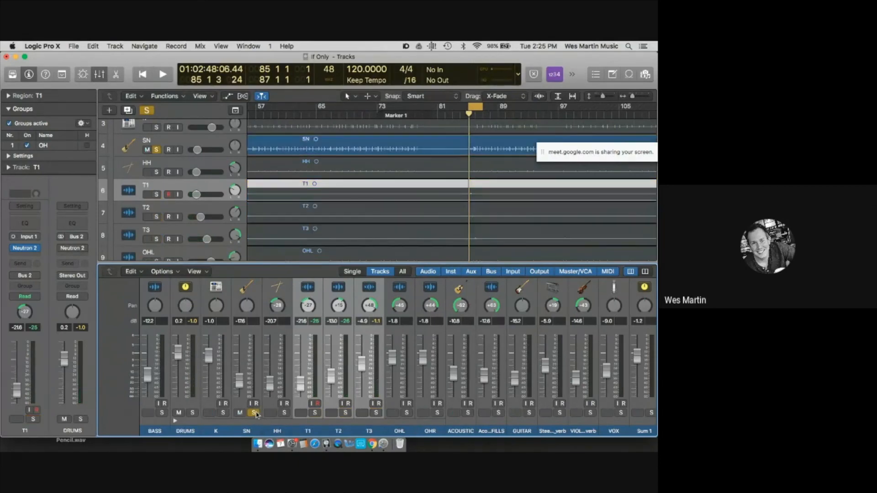
key(space)
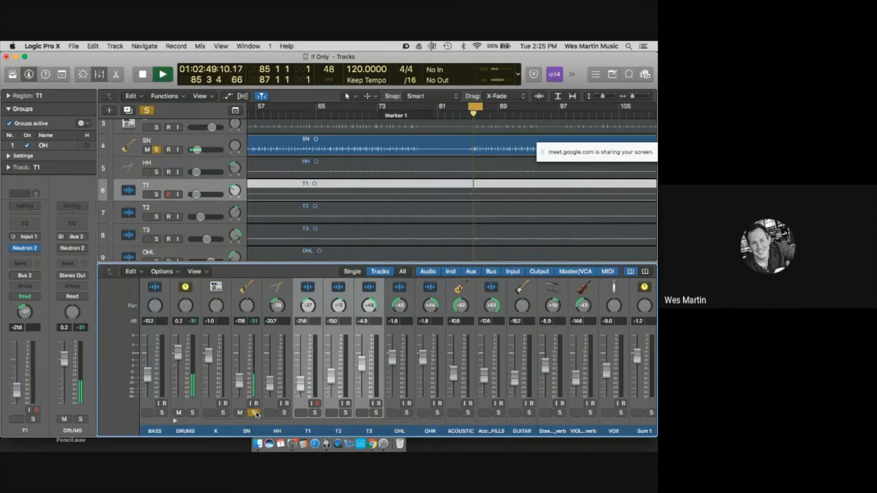
key(space)
click(489, 113)
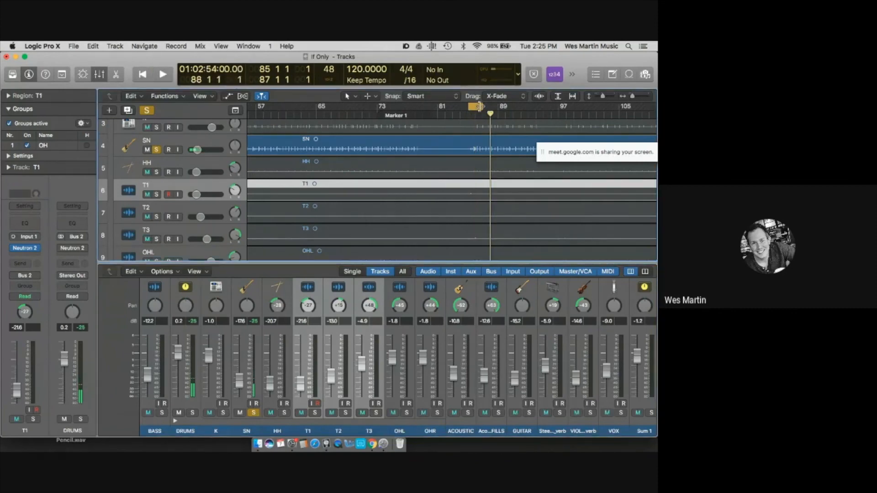
drag(302, 110, 398, 112)
key(space)
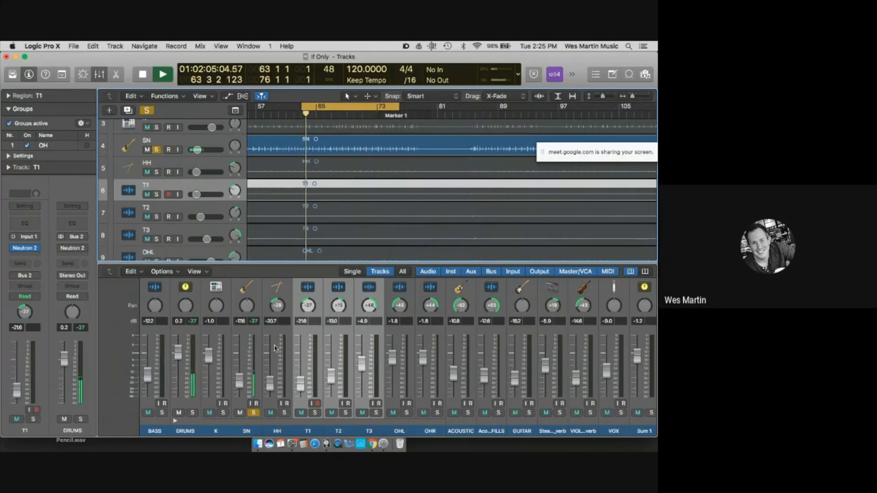
Show Neutron 2 on the SN channel, run Track Assistant with auto-detected instrument, Warm style and Low intensity, and accept its suggestion
scroll(262, 342, up, 5)
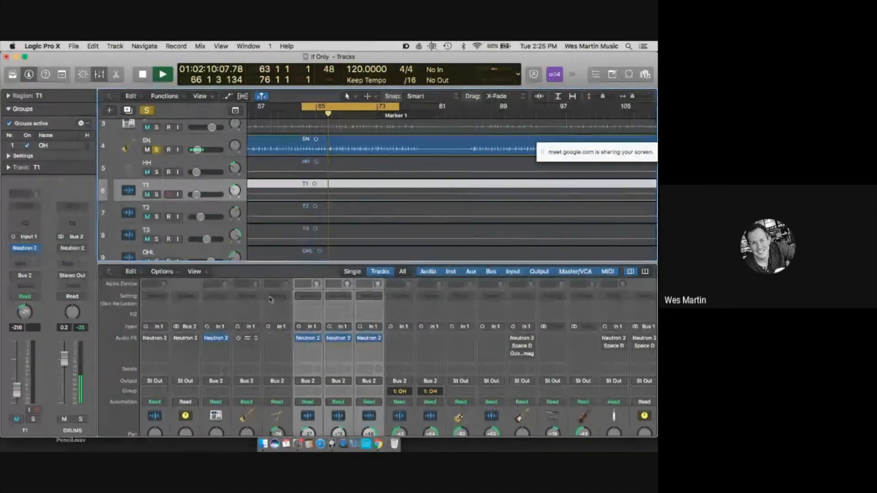
click(269, 337)
click(393, 150)
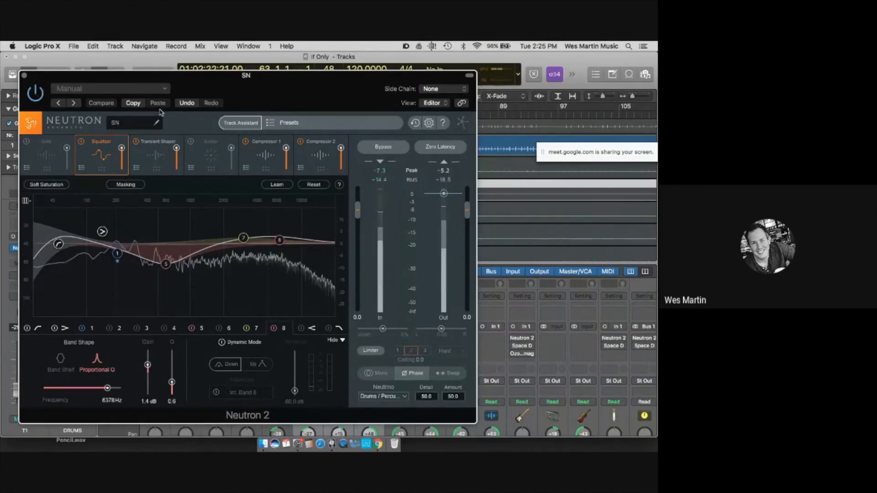
click(230, 121)
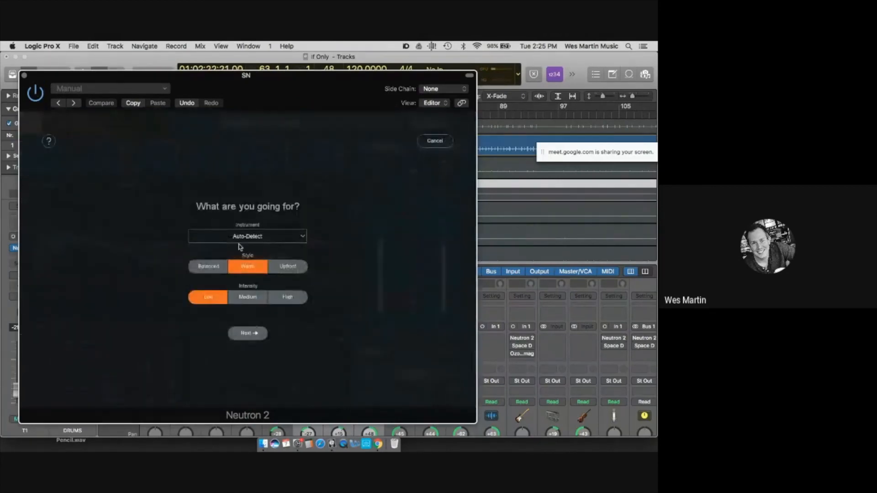
click(253, 334)
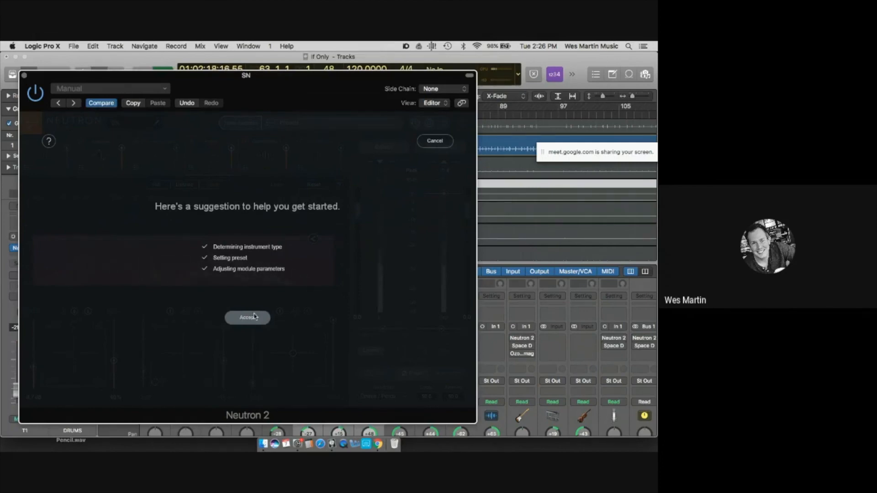
click(254, 316)
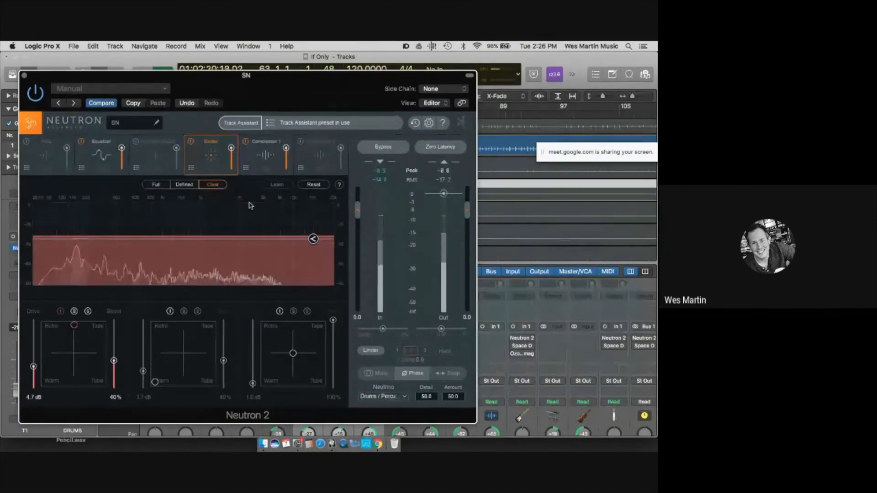
Compare the snare with the Exciter off and on, and examine Equalizer band 1 at 207 Hz
click(192, 143)
click(191, 143)
click(104, 157)
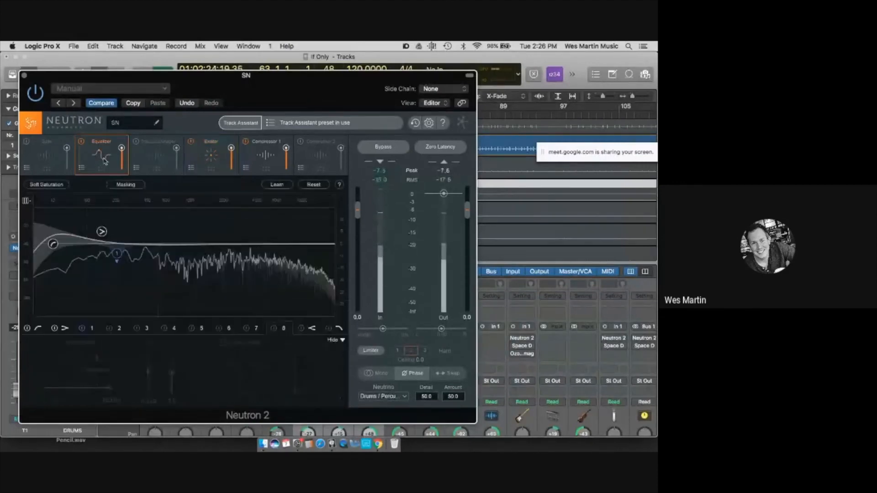
click(118, 255)
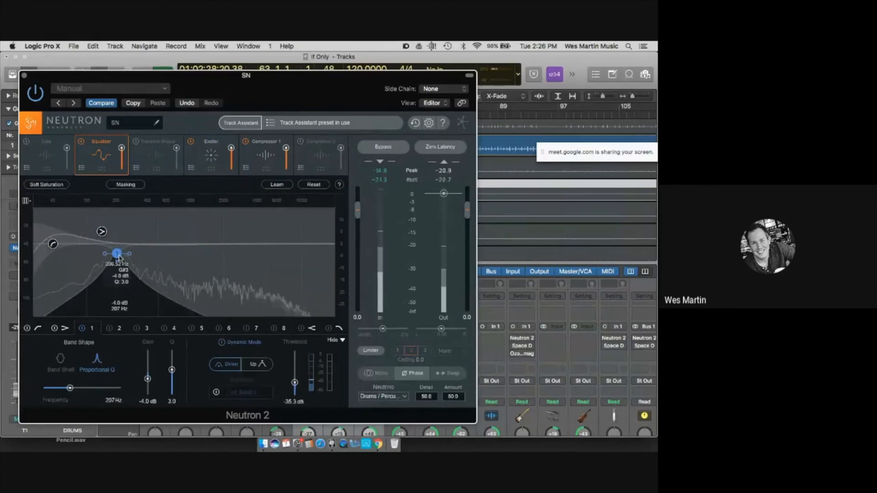
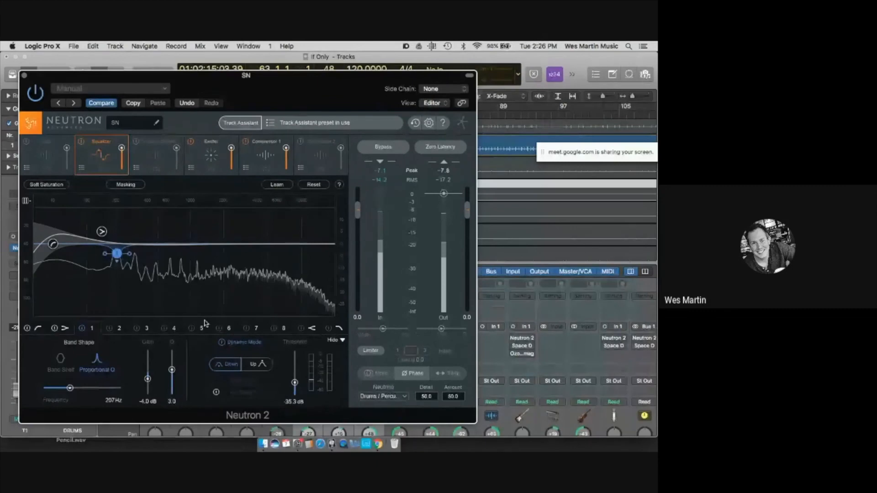
Enable Equalizer band 4 on the snare, sweep it to 799 Hz, and cut it to about -18.2 dB
click(164, 329)
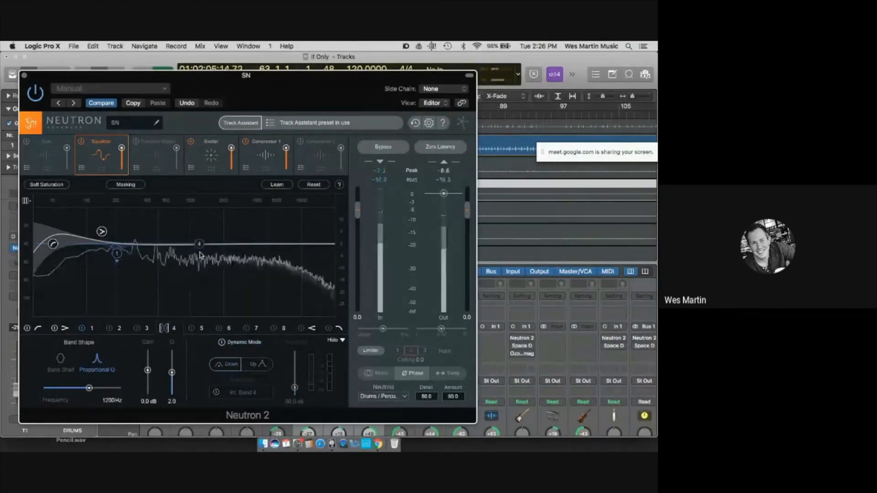
drag(199, 244, 180, 208)
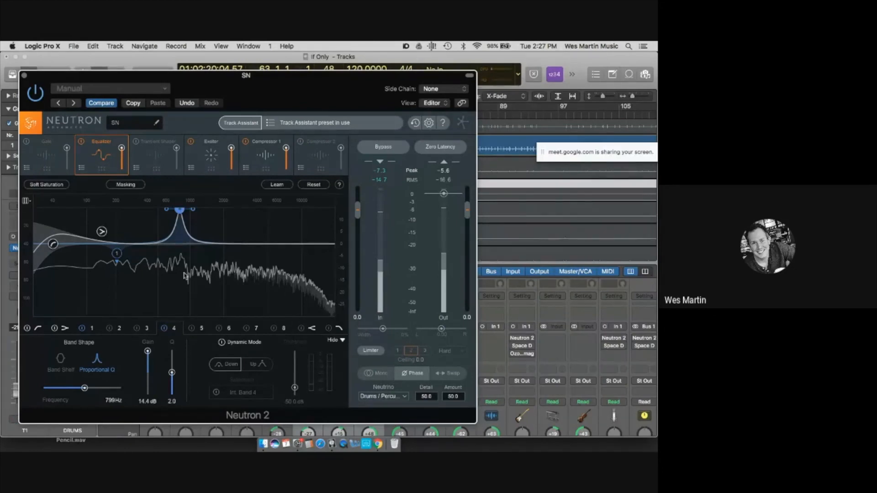
drag(147, 357, 149, 405)
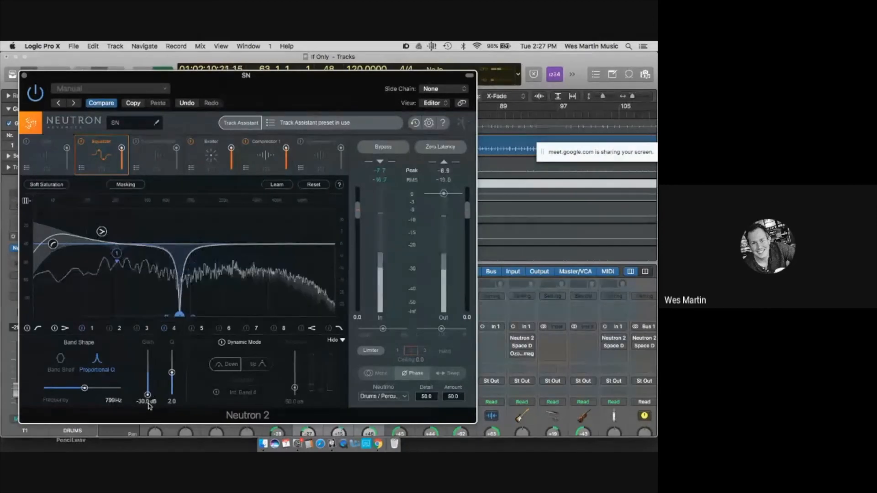
drag(149, 405, 148, 393)
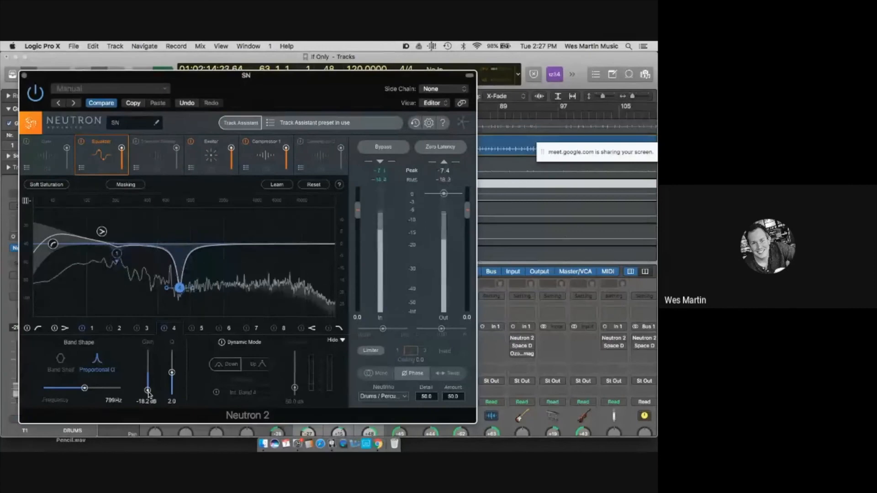
right_click(179, 288)
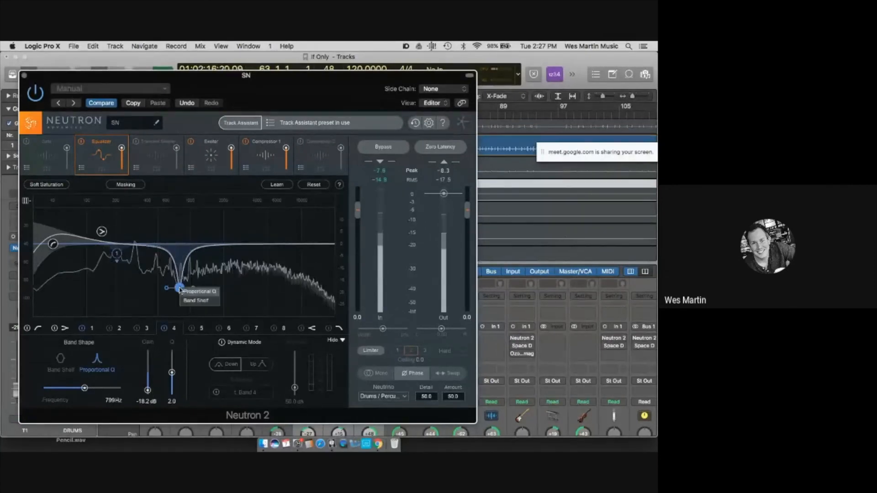
click(174, 292)
drag(178, 291, 180, 290)
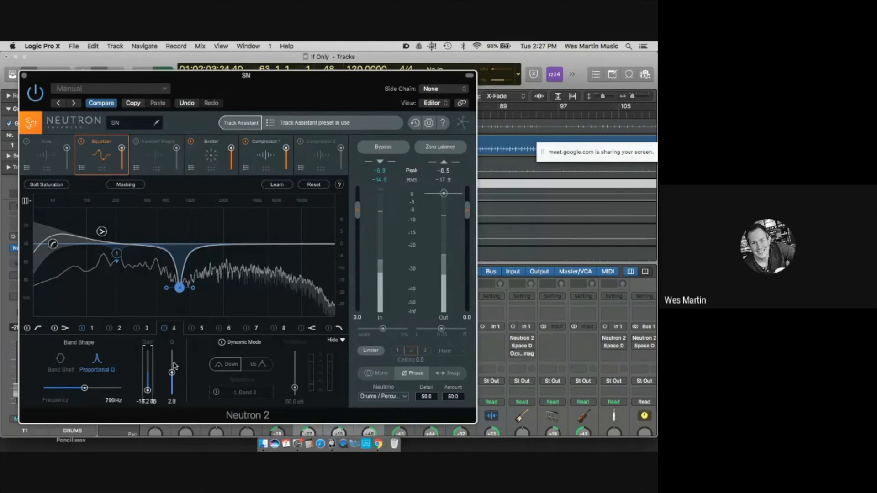
Enable Equalizer band 6 on the snare and boost it about 9.4 dB at 3085 Hz with a Q of 0.9
click(219, 328)
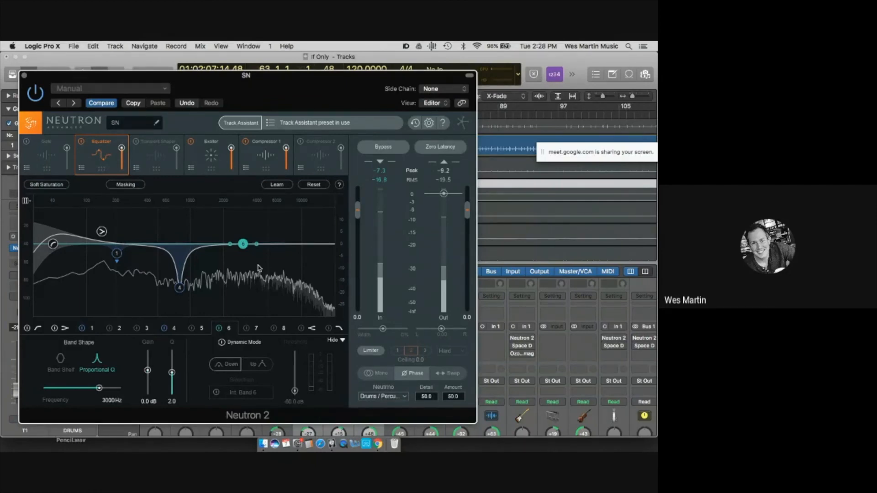
mouse_move(244, 247)
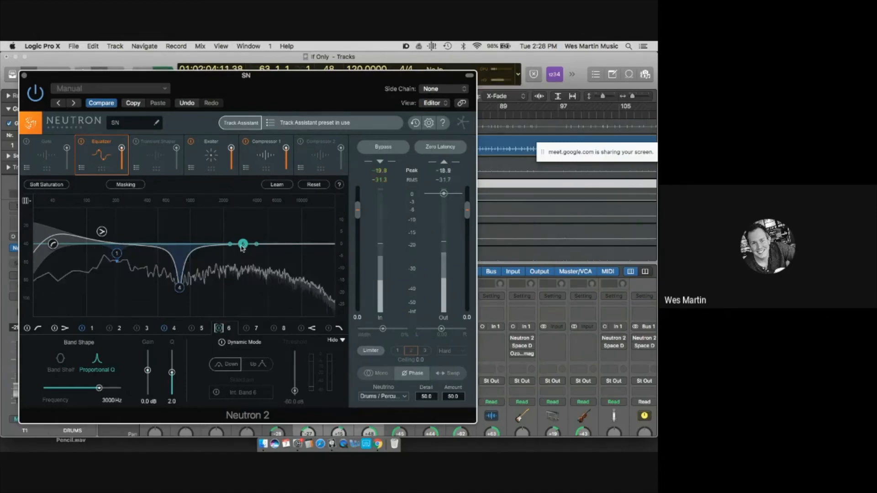
mouse_move(242, 243)
mouse_down()
mouse_move(244, 223)
mouse_move(263, 222)
mouse_move(243, 236)
mouse_up()
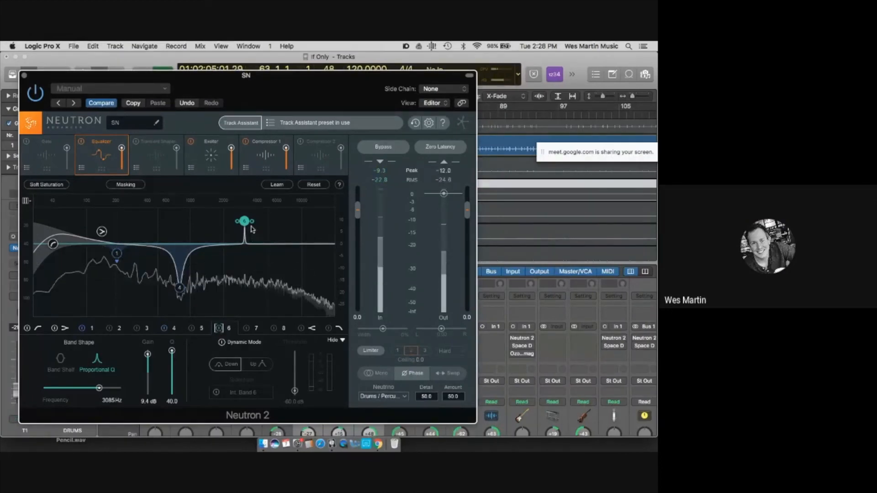
scroll(248, 224, down, 10)
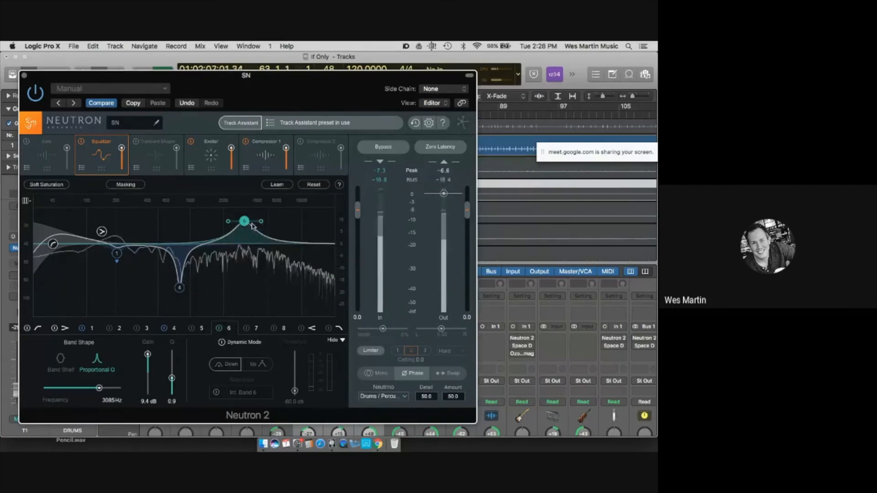
Try a stronger boost on the snare's Equalizer band 6, settling on about 3.5 dB at 3085 Hz
drag(248, 224, 246, 216)
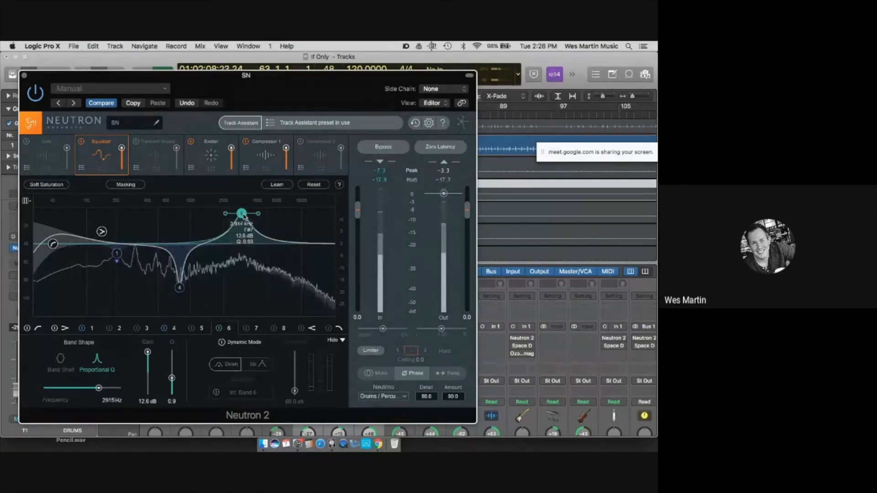
drag(246, 215, 248, 239)
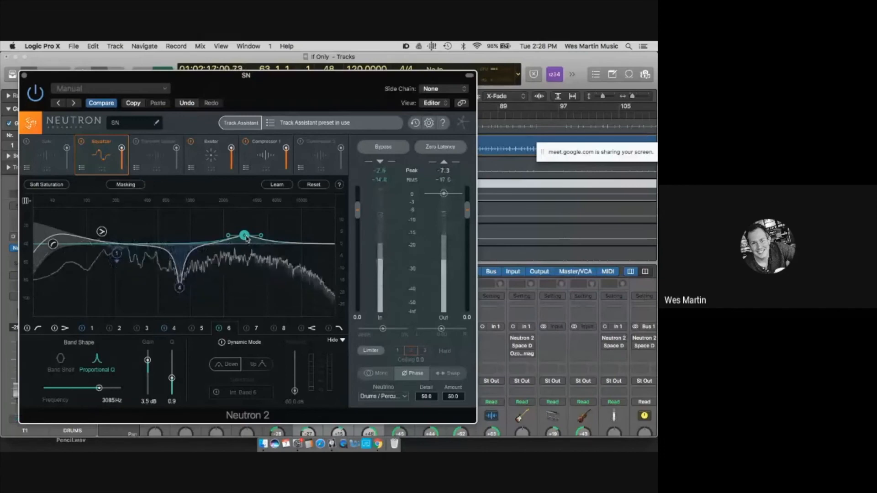
click(246, 328)
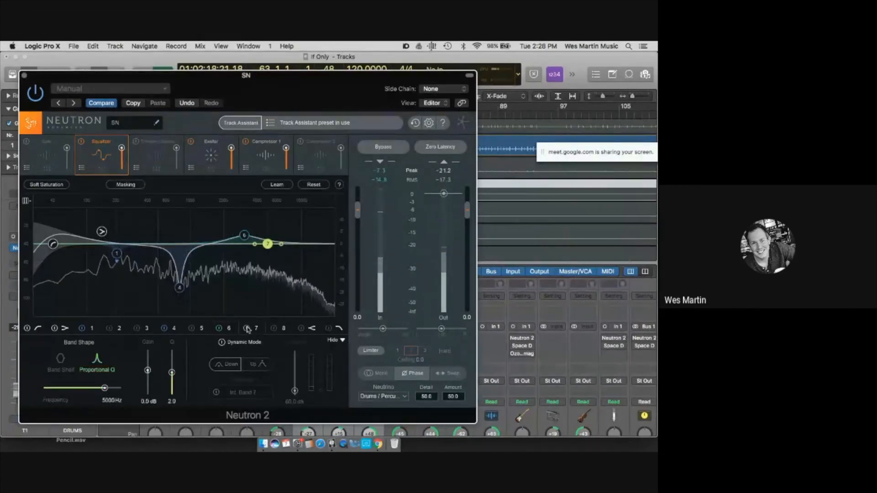
drag(270, 249, 280, 248)
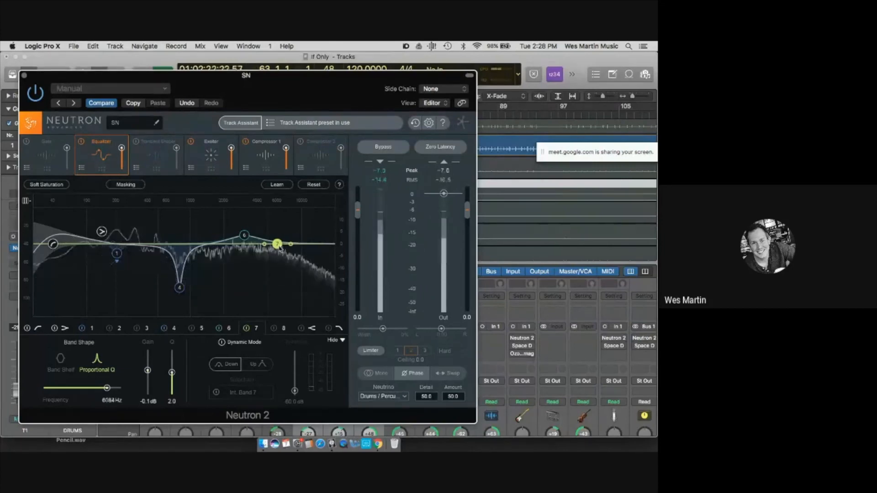
drag(280, 249, 280, 249)
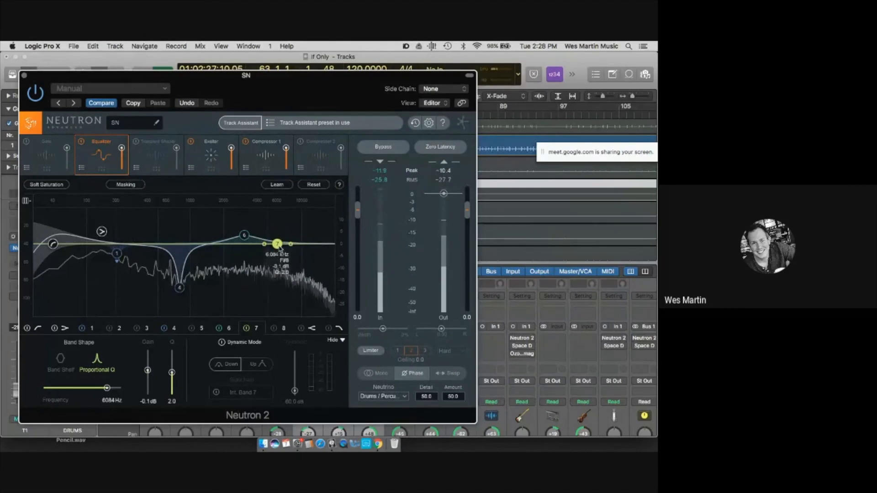
click(245, 327)
Enable the snare Equalizer's high shelf and boost it about 4.8 dB at 6438 Hz
click(301, 328)
drag(310, 247, 280, 236)
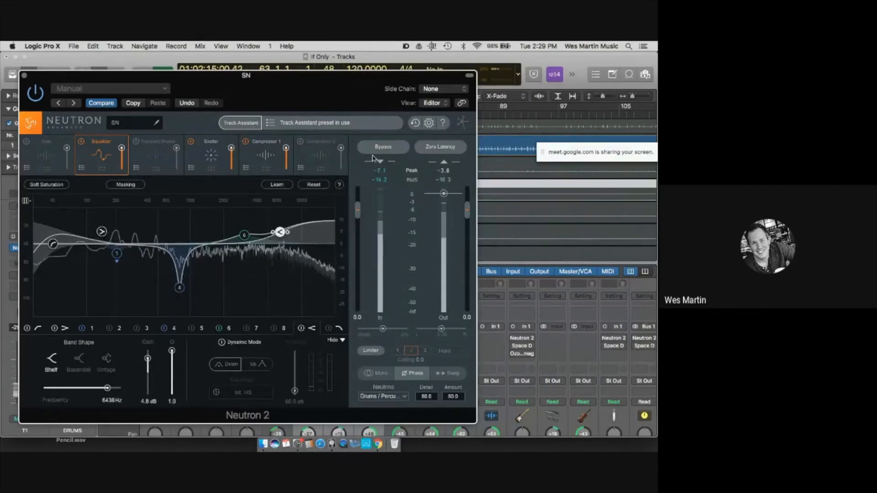
Compare the snare with Neutron 2 bypassed and active, and lower the high shelf boost to about 1.4 dB
key(super+space)
key(Escape)
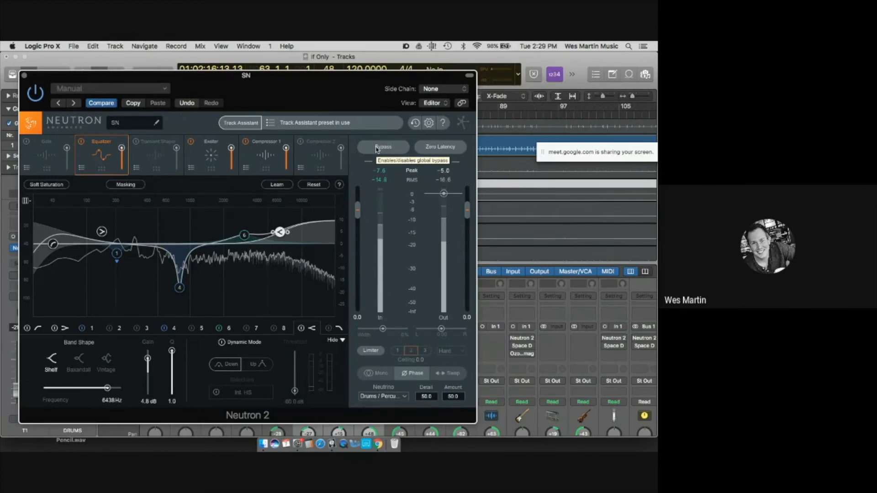
click(383, 147)
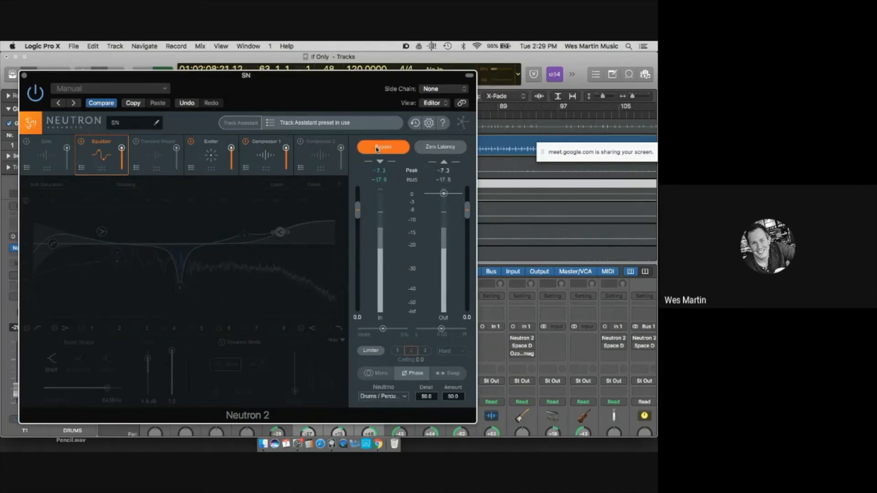
click(377, 147)
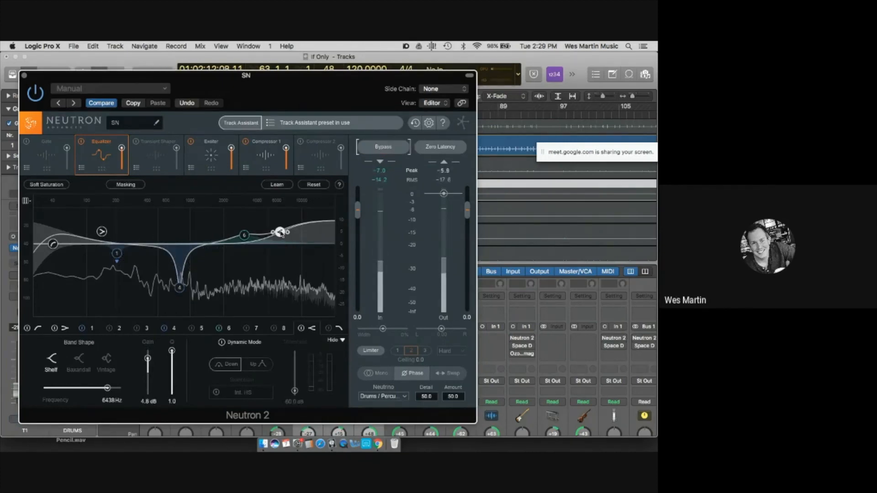
drag(283, 235, 282, 243)
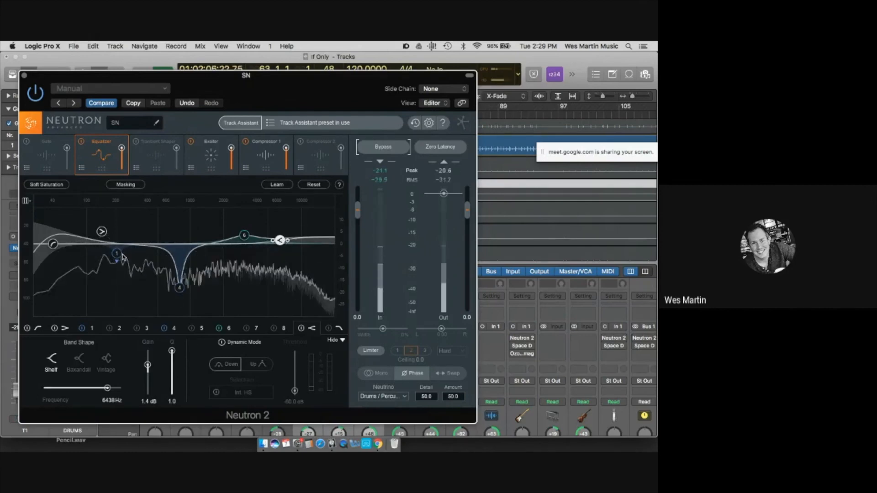
Enable Equalizer band 3 on the snare and place it as a slight cut just above band 1
click(166, 244)
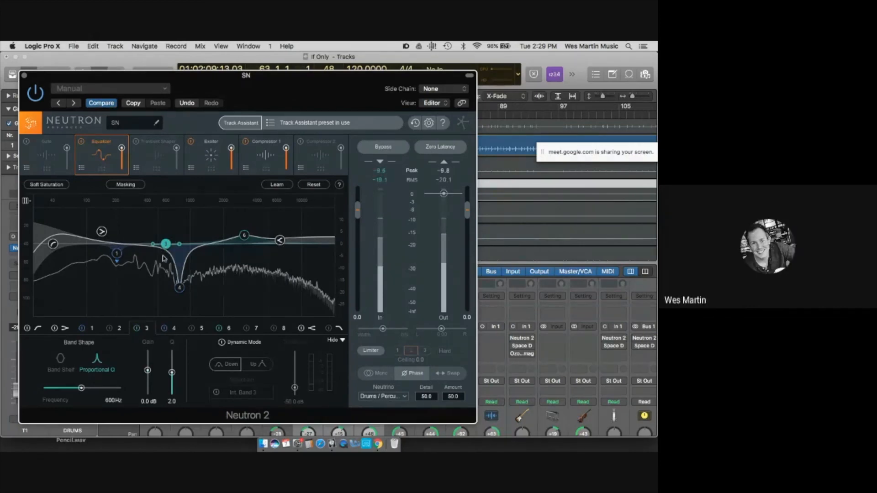
drag(165, 244, 148, 244)
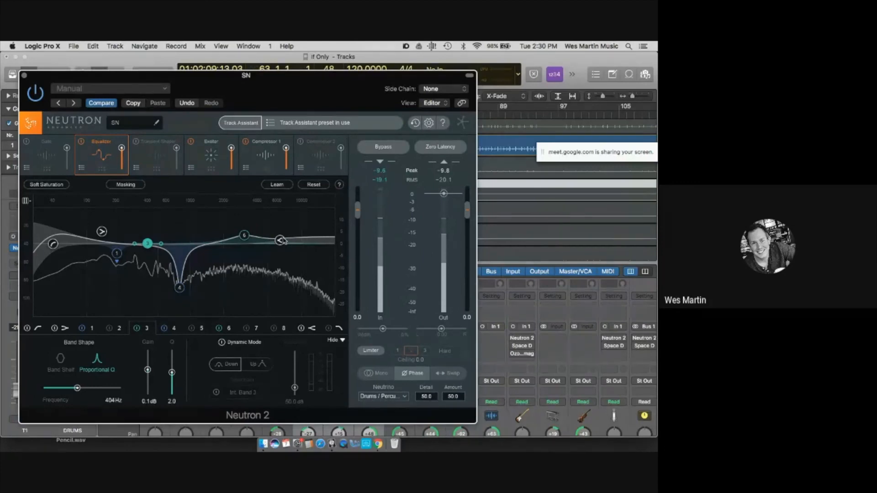
mouse_move(147, 244)
mouse_down()
mouse_move(126, 245)
mouse_move(127, 226)
mouse_move(146, 226)
mouse_move(130, 210)
mouse_move(106, 215)
mouse_move(136, 212)
mouse_move(135, 252)
mouse_move(136, 209)
mouse_move(134, 249)
mouse_up()
Ease the snare's Equalizer band 4 cut to about -13.8 dB and the band 6 boost to about 2.9 dB
drag(181, 286, 180, 279)
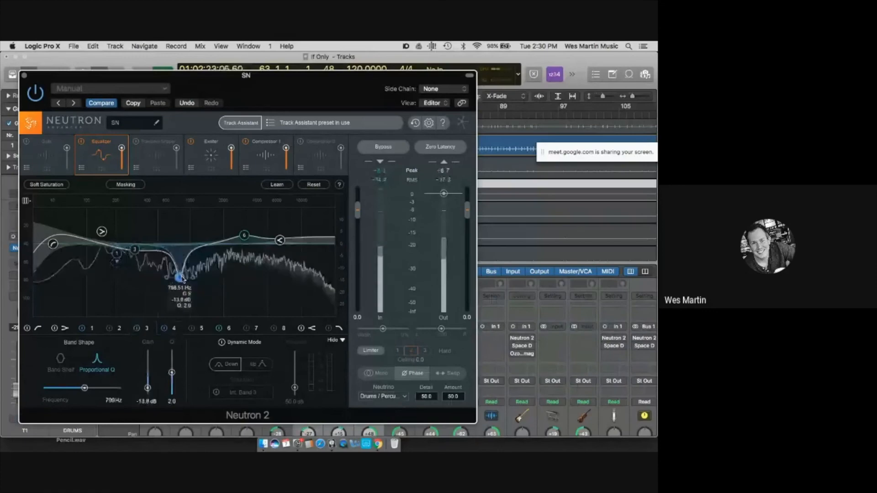
click(244, 236)
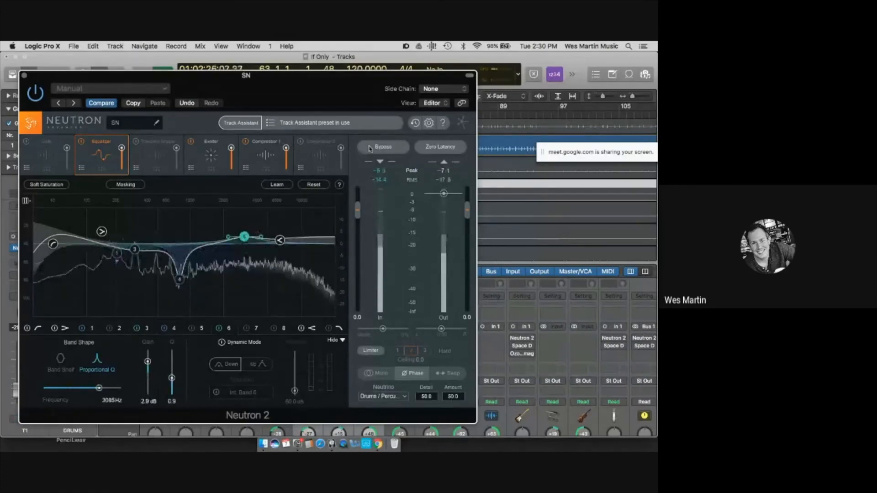
Compare the snare with Neutron 2 bypassed and active, lower the high shelf to about 0.9 dB, and close the plug-in
click(383, 147)
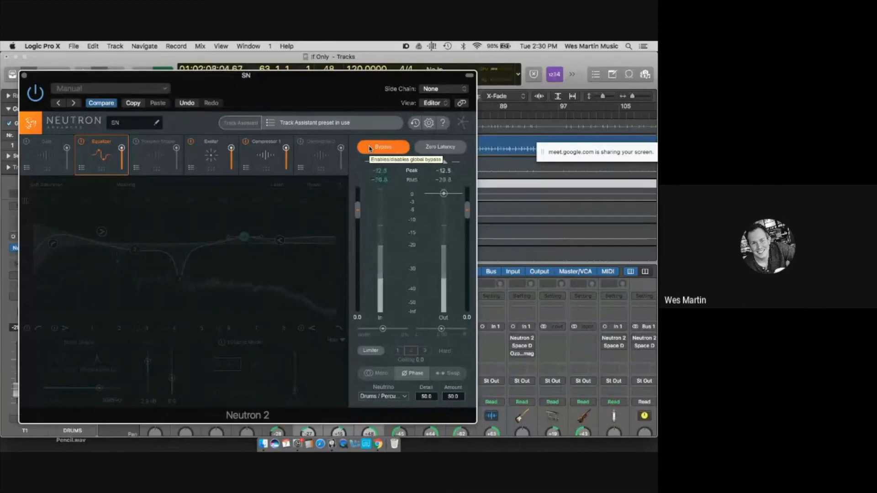
click(370, 148)
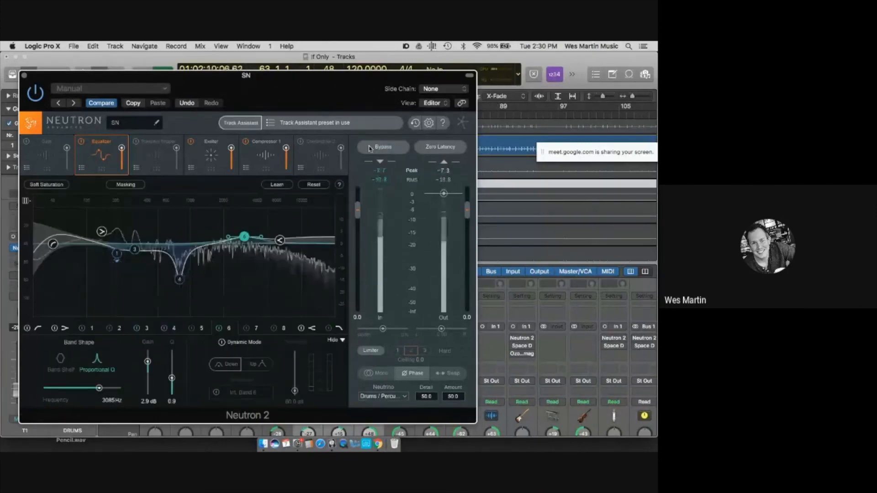
click(280, 241)
drag(281, 241, 281, 242)
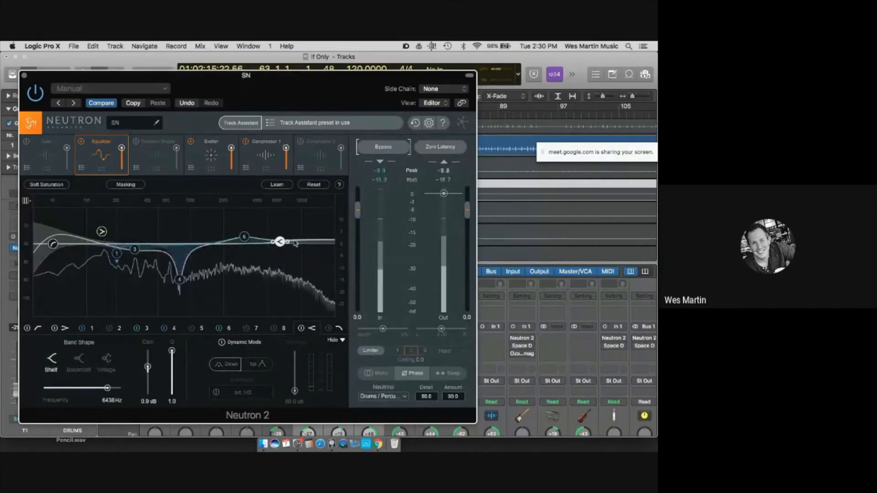
click(24, 76)
Solo the K, HH, T1, T2 and T3 channels together with the snare
scroll(312, 306, down, 4)
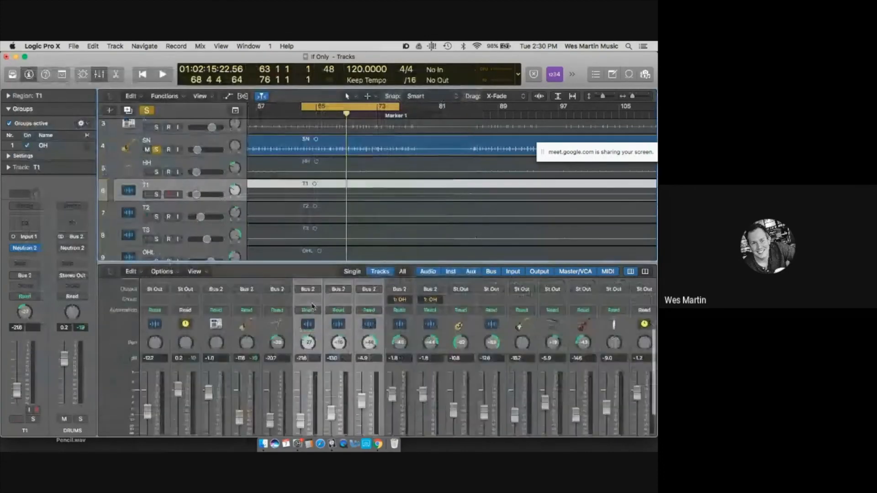
scroll(245, 380, down, 1)
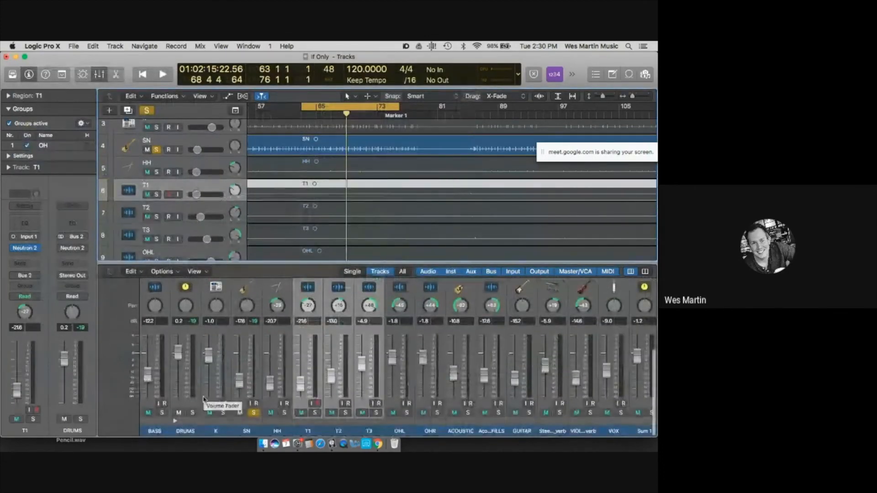
click(223, 413)
click(284, 412)
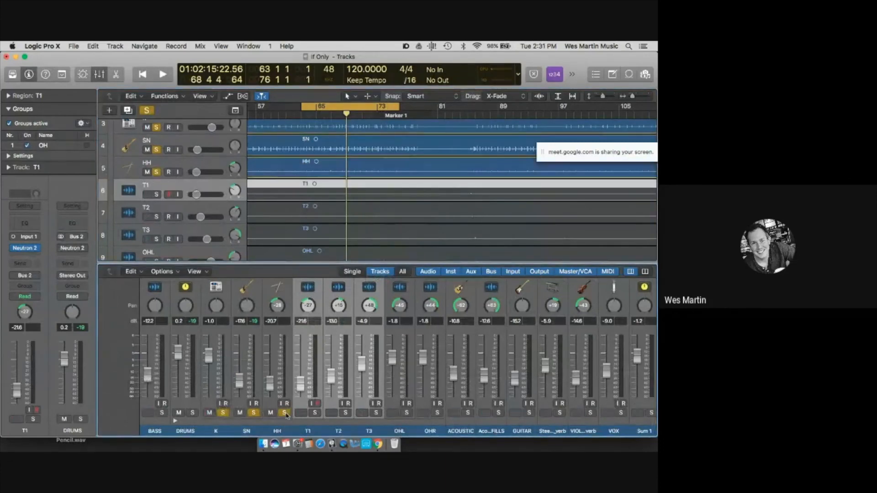
click(315, 413)
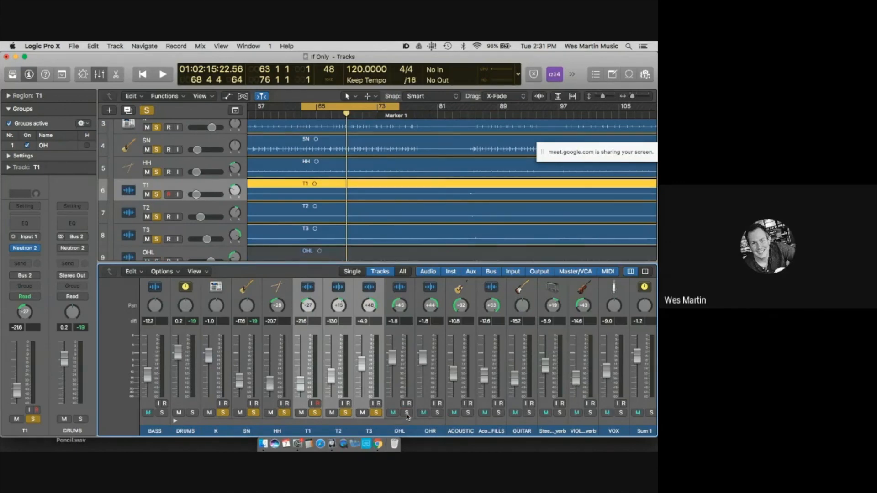
Solo only the OHL and OHR overheads and set their linked faders to about -1.7 dB during playback
alt+click(407, 413)
click(437, 413)
key(space)
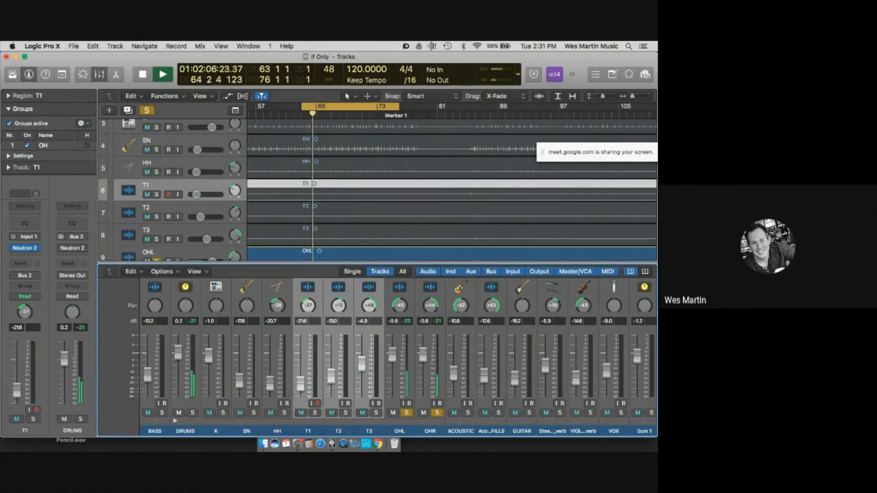
drag(423, 355, 423, 365)
key(space)
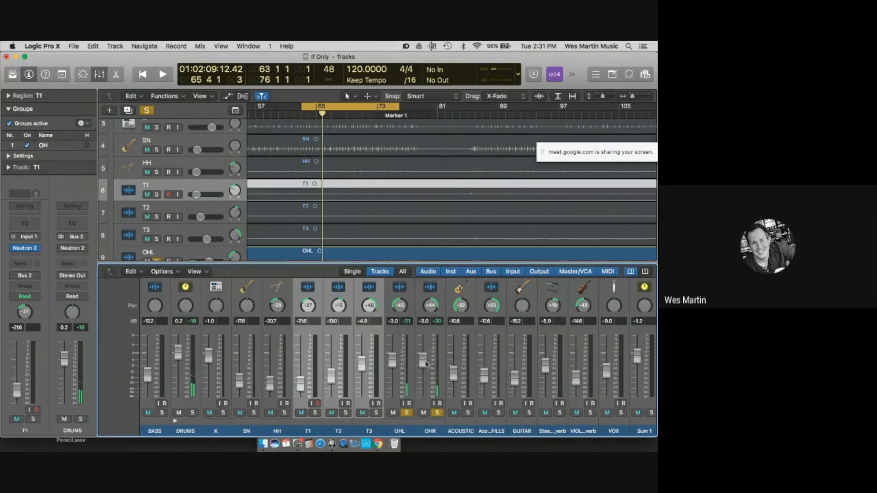
mouse_move(426, 357)
mouse_down()
mouse_move(425, 374)
mouse_move(424, 360)
mouse_up()
key(space)
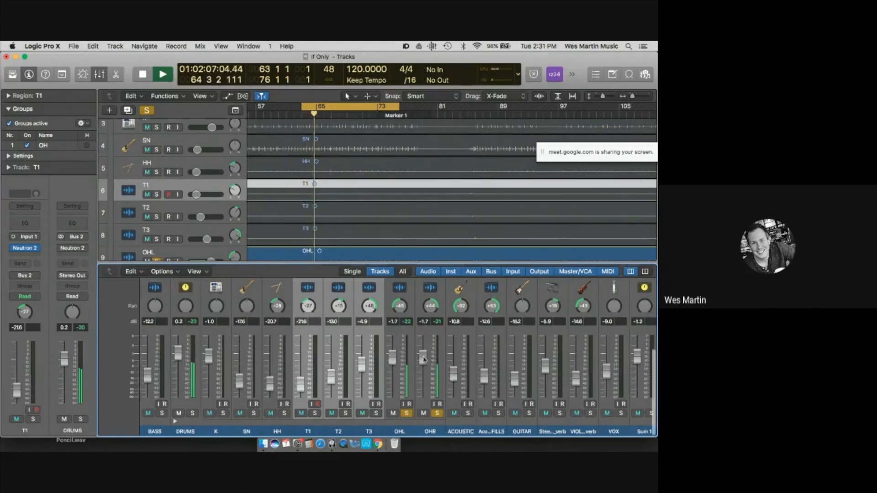
Stop playback and try to insert Neutron 2 as Mono->Stereo on the overheads with both channels selected
scroll(423, 359, up, 10)
key(space)
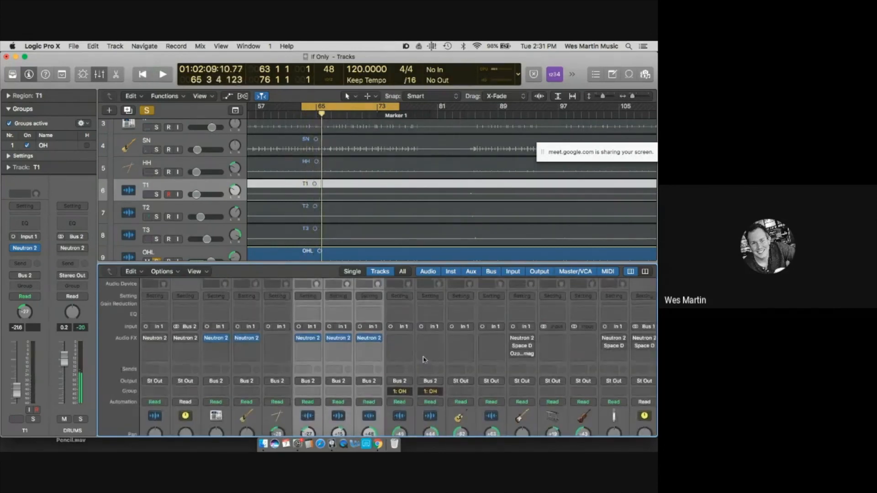
click(410, 417)
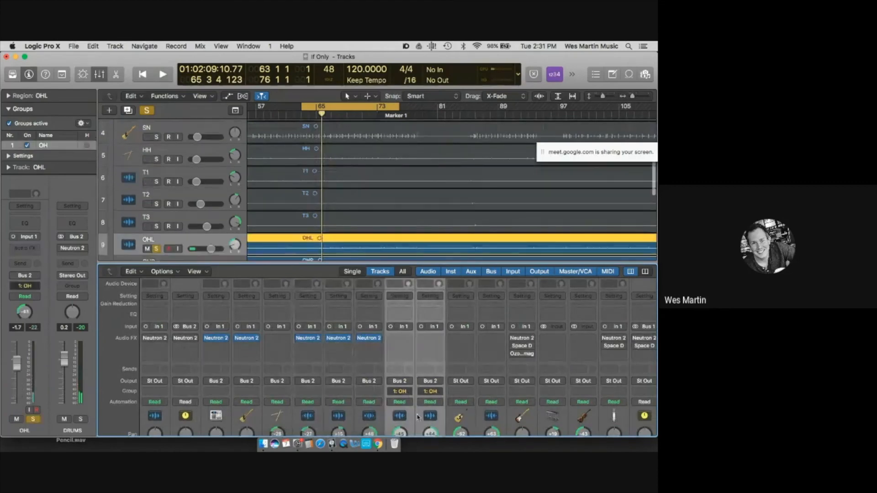
click(400, 338)
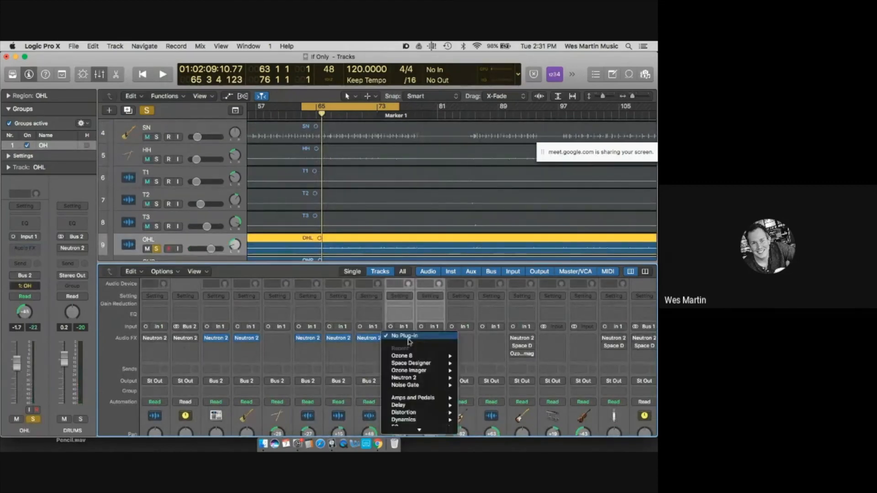
mouse_move(409, 364)
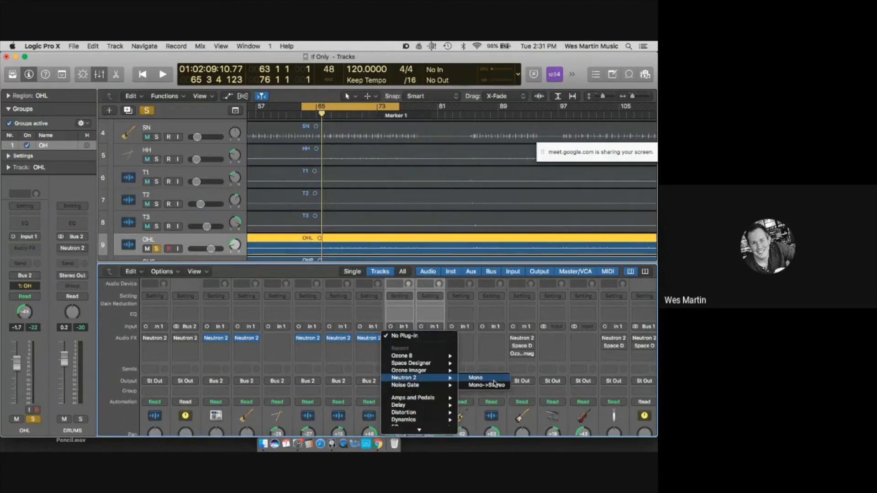
click(488, 385)
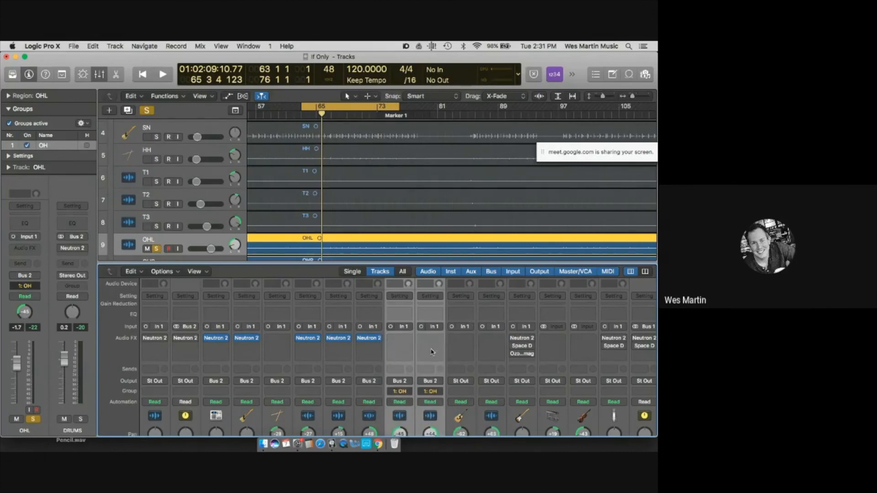
Select only the OHR channel, insert Neutron 2 as Mono->Stereo on OHL, and close the plug-in window
click(442, 377)
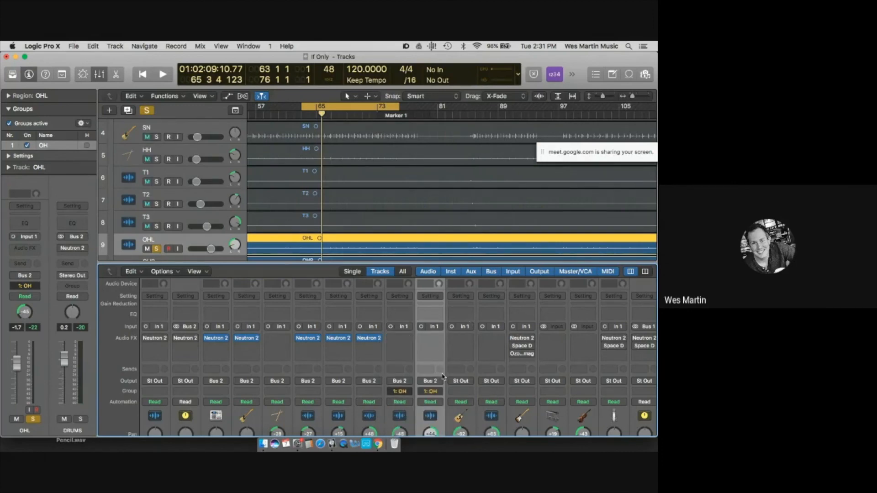
click(409, 340)
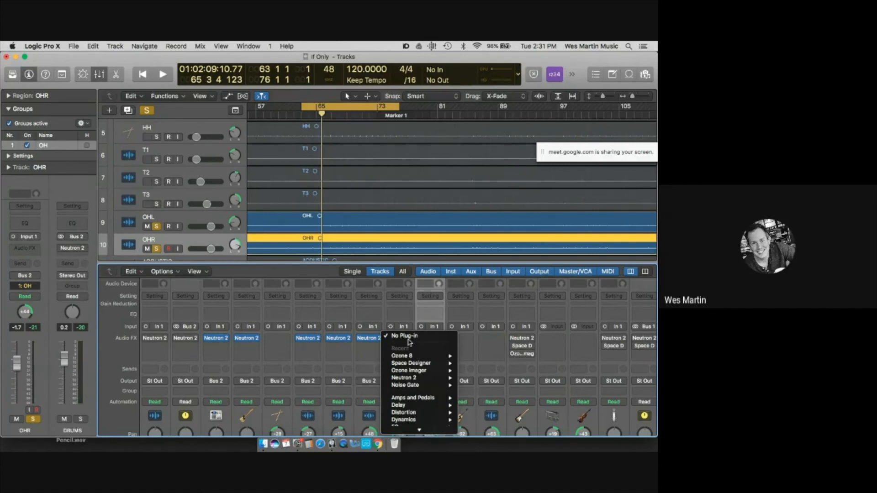
mouse_move(412, 379)
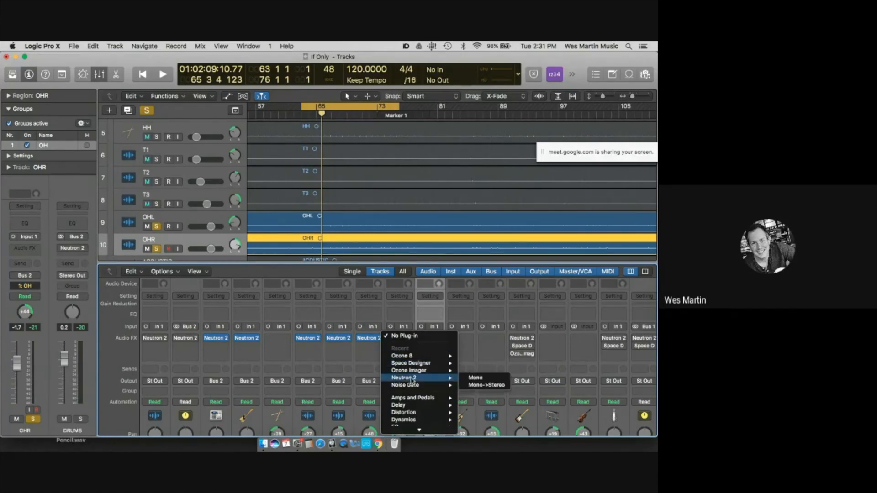
click(476, 385)
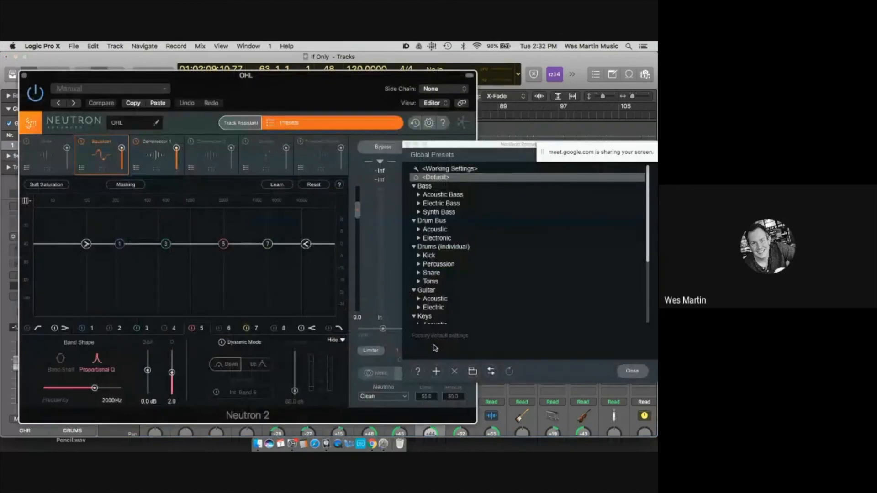
click(25, 75)
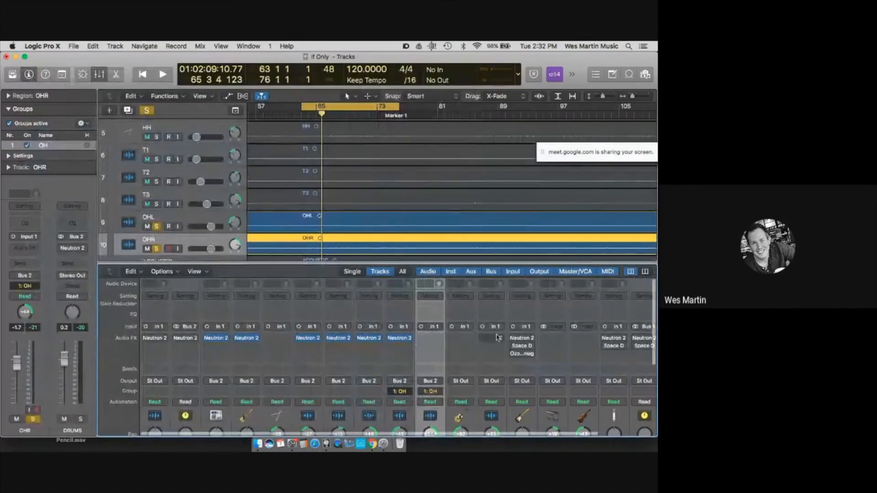
scroll(498, 338, down, 3)
scroll(498, 337, down, 5)
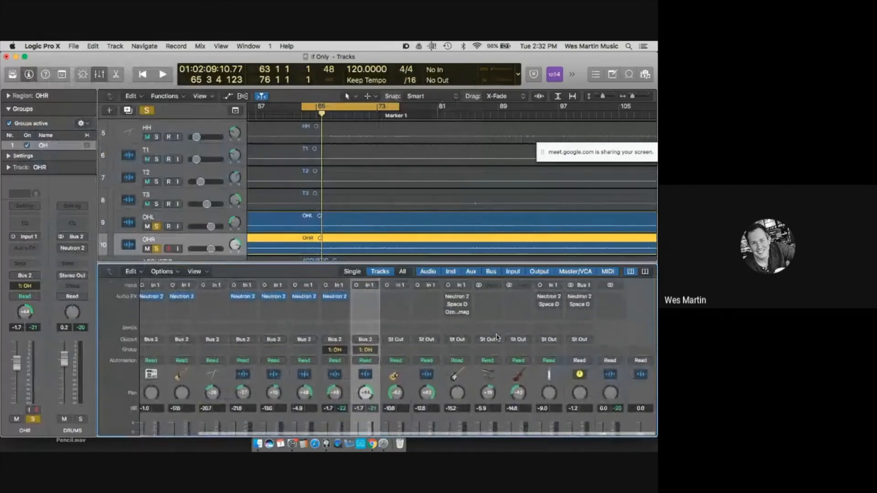
Review the Audio FX inserts, routing and fader levels of the drum channels in the mixer
scroll(498, 338, up, 7)
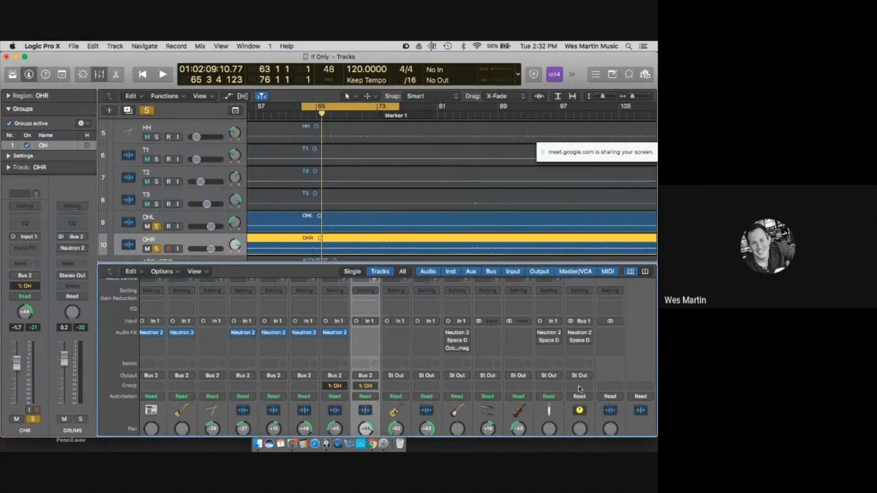
scroll(579, 392, left, 3)
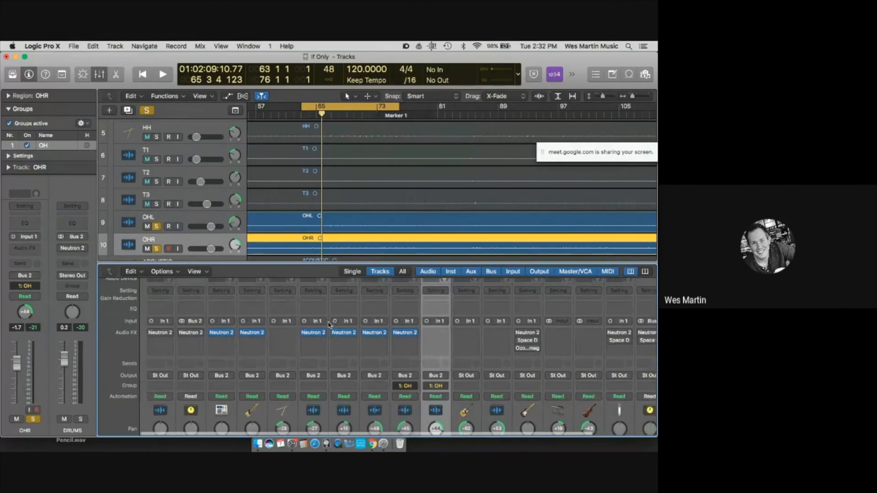
scroll(328, 325, down, 5)
scroll(329, 324, up, 5)
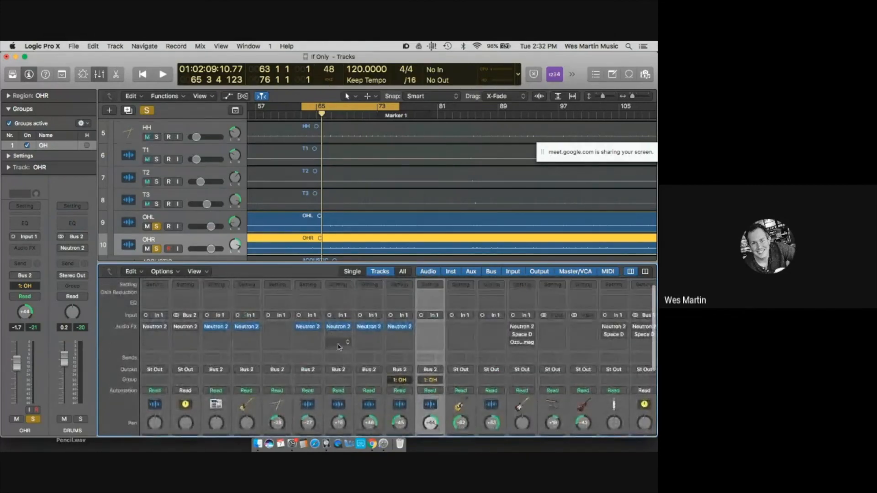
scroll(339, 348, down, 5)
scroll(338, 347, up, 5)
scroll(401, 347, down, 10)
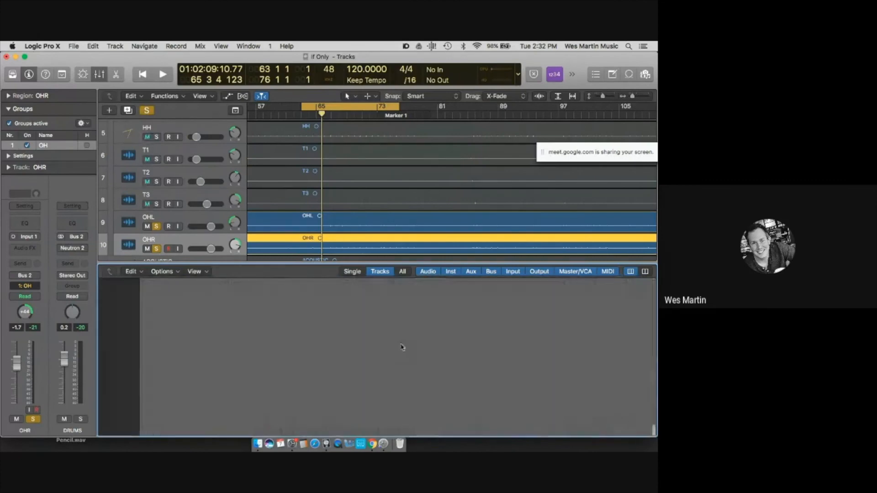
scroll(402, 347, up, 5)
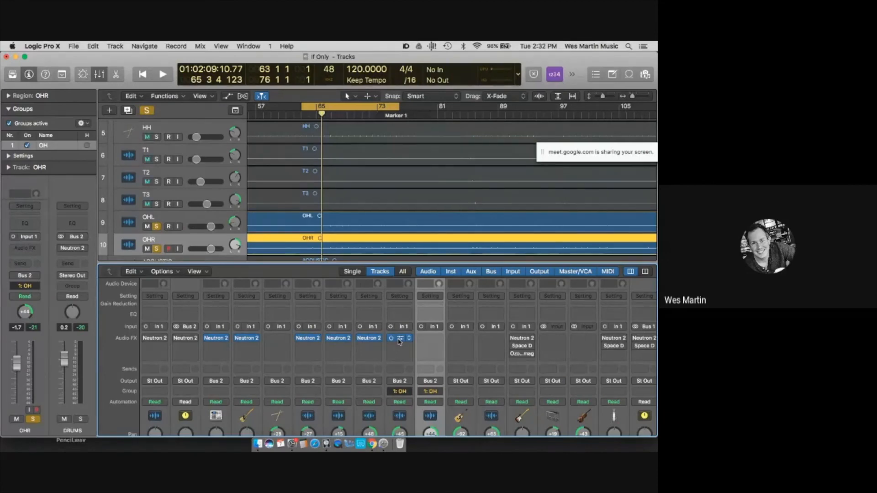
scroll(441, 351, down, 5)
scroll(440, 350, up, 4)
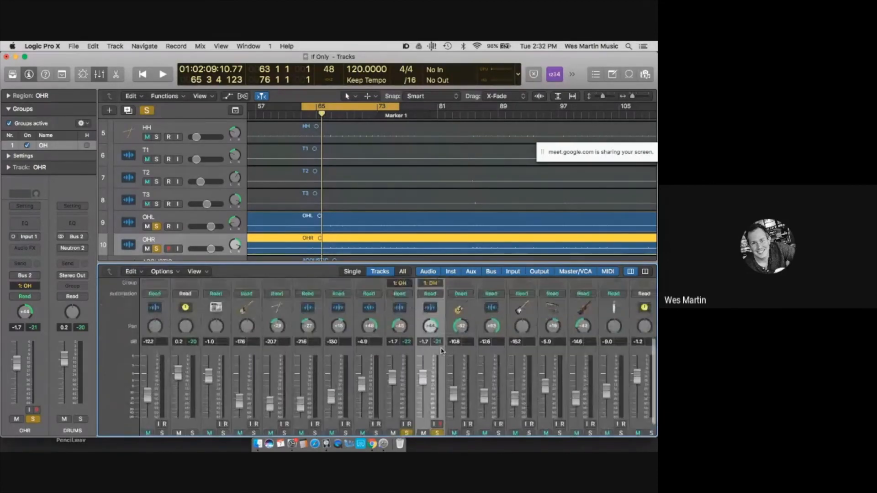
scroll(441, 351, up, 1)
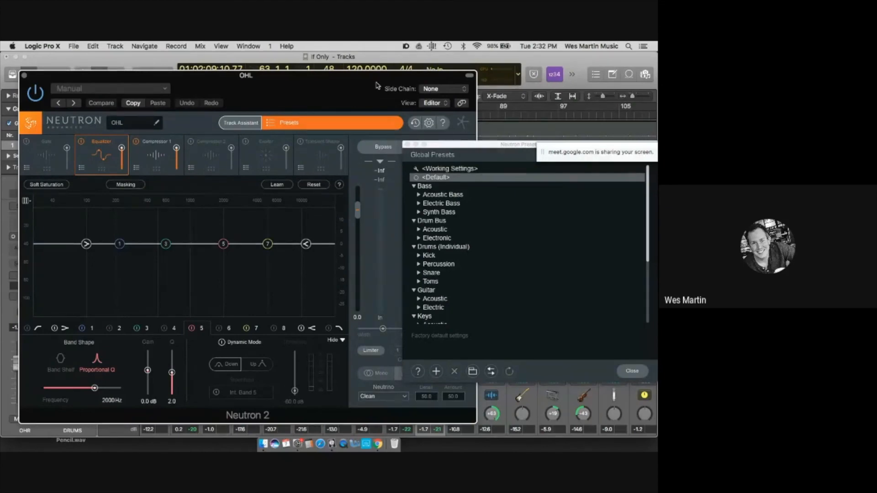
Close the Neutron presets browser, unsolo the OHR overhead and start playback with OHL's Neutron window in view
drag(377, 84, 245, 97)
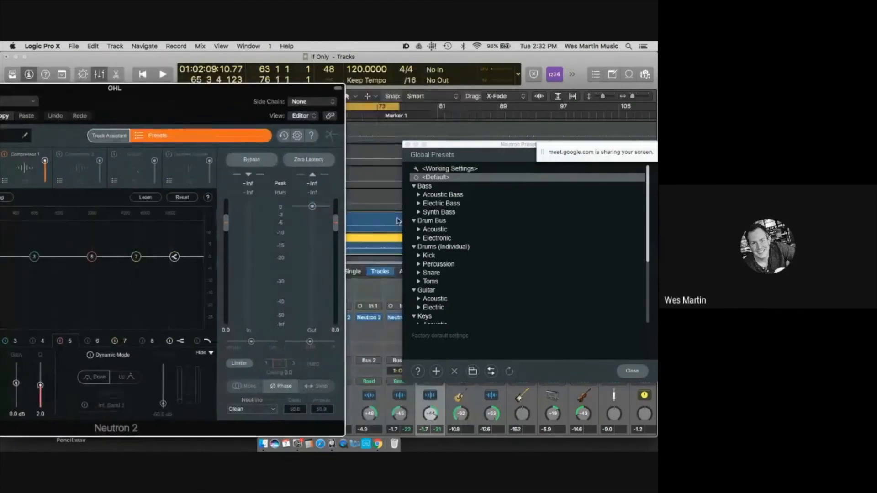
click(408, 145)
scroll(437, 416, down, 6)
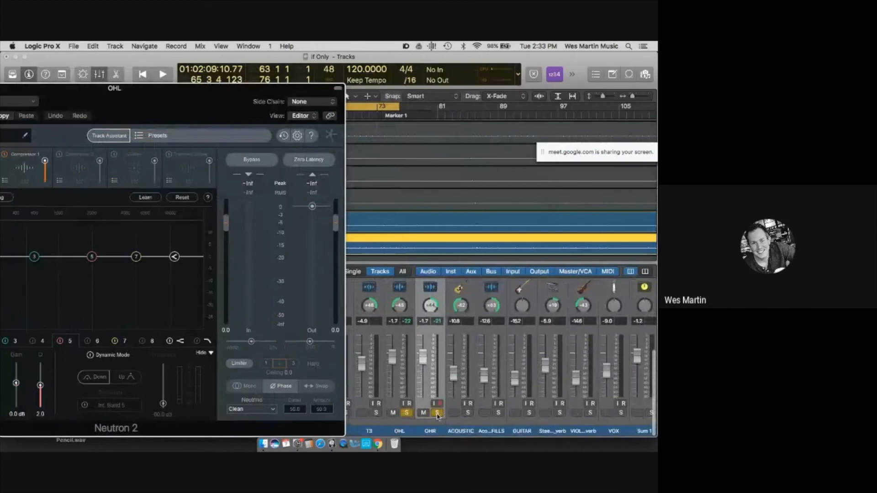
click(437, 413)
scroll(437, 415, up, 6)
scroll(437, 417, down, 1)
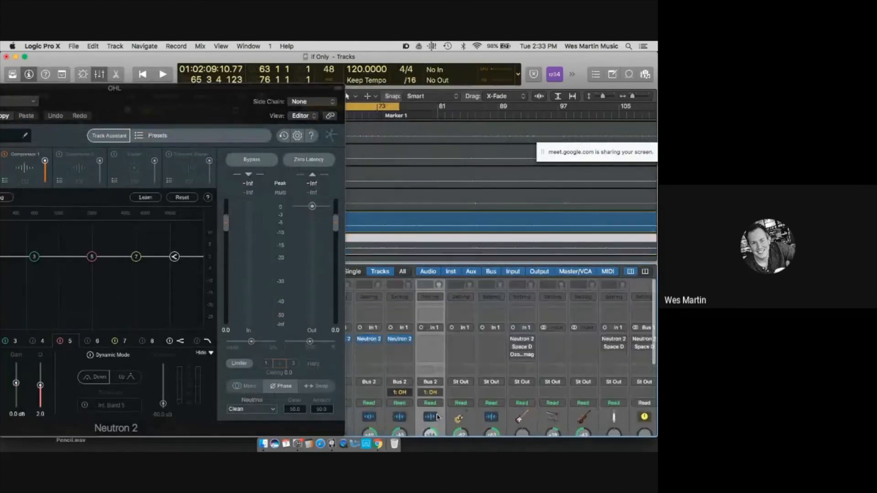
drag(209, 102, 464, 108)
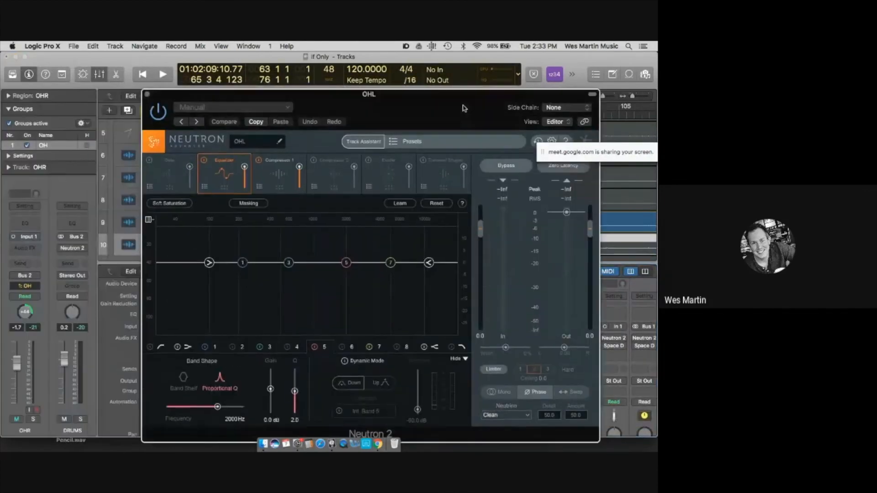
key(space)
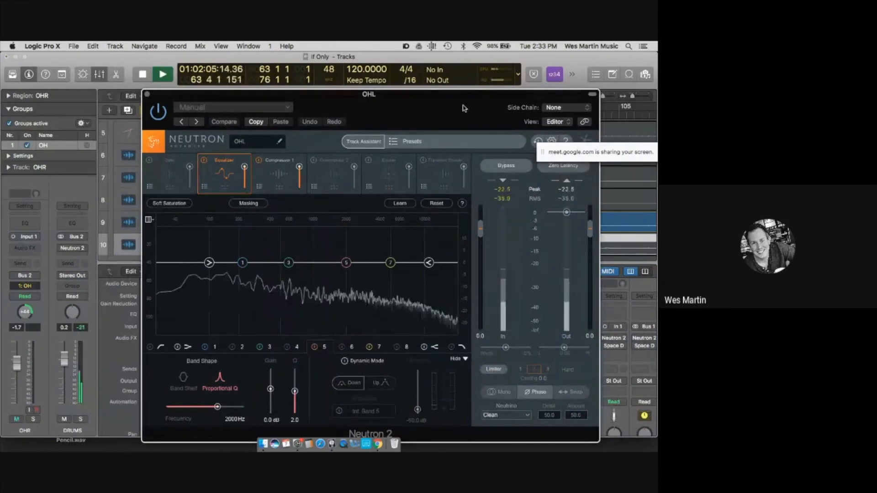
drag(461, 97, 336, 80)
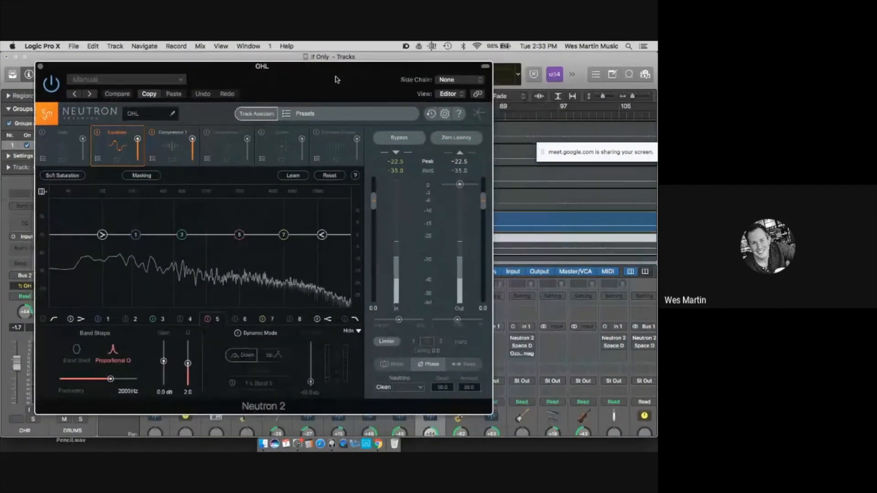
Browse OHL's Neutron global presets and expand the acoustic presets under Drum Bus
click(362, 118)
scroll(441, 255, down, 5)
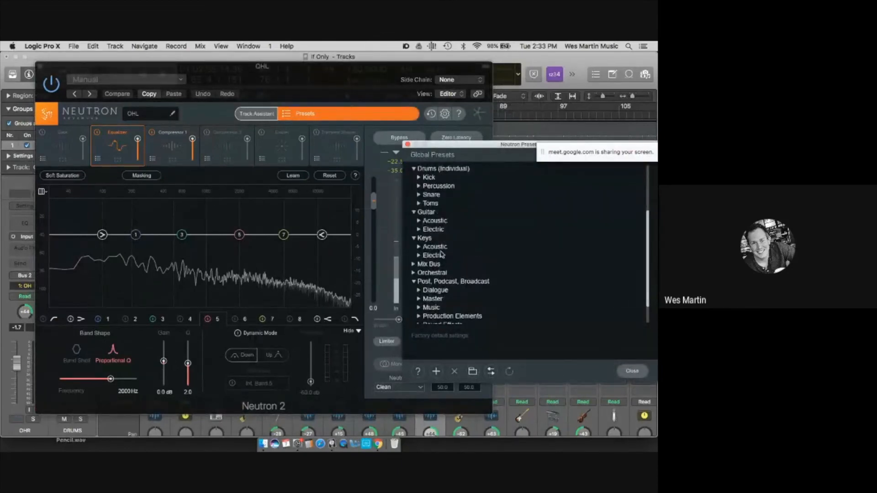
scroll(446, 255, down, 1)
scroll(446, 255, up, 2)
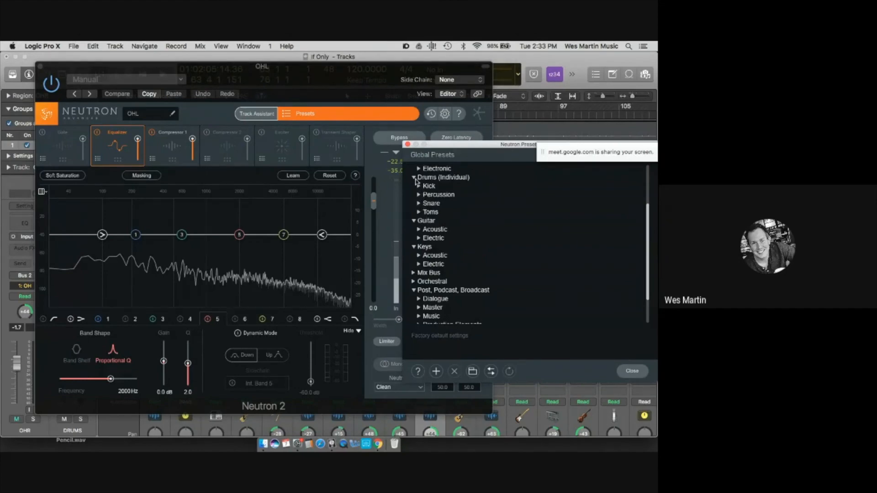
scroll(426, 243, up, 3)
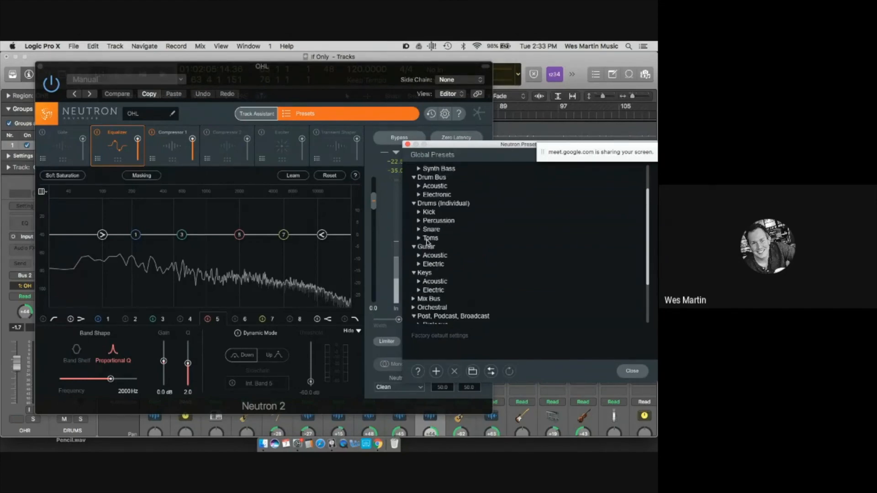
click(419, 186)
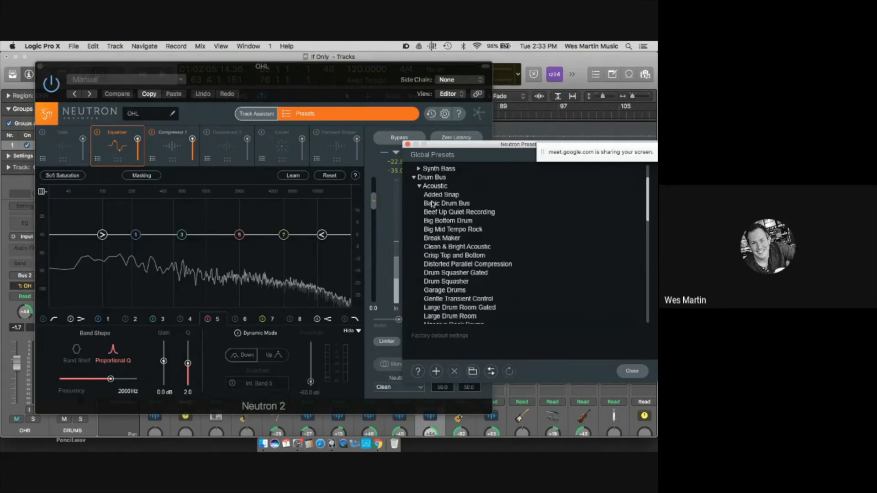
Audition the Added Snap, Basic Drum Bus, Beef Up Quiet Recording, Big Bottom Drum and Big Mid Tempo Rock presets on OHL
click(433, 196)
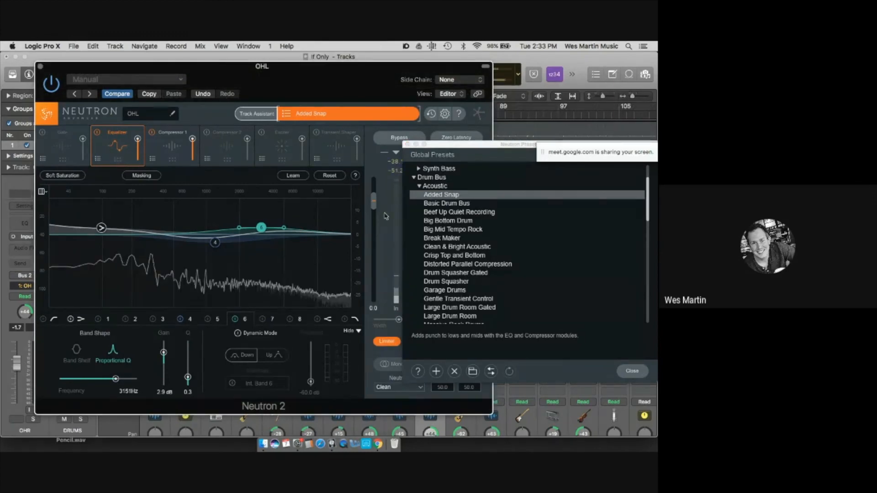
click(429, 206)
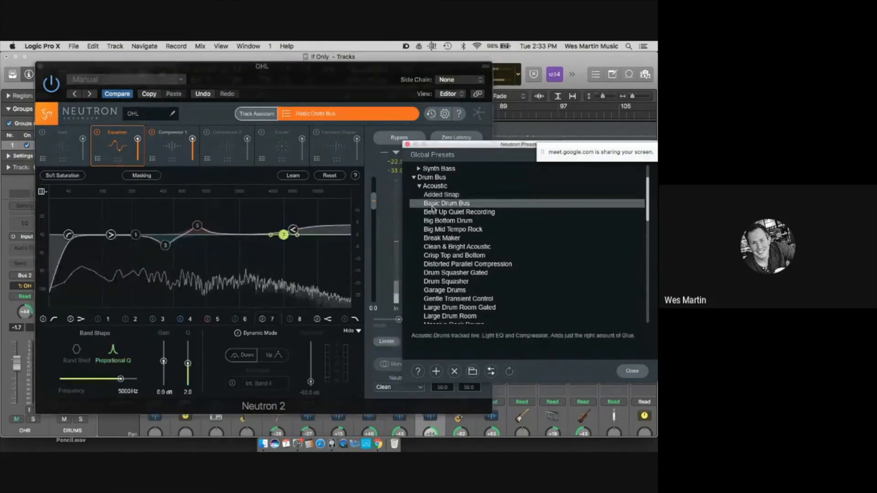
click(433, 212)
click(434, 221)
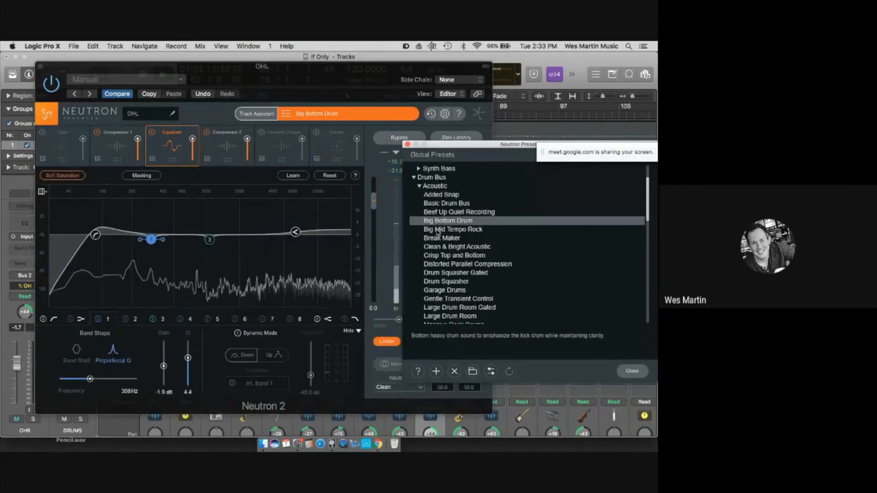
click(436, 229)
click(386, 215)
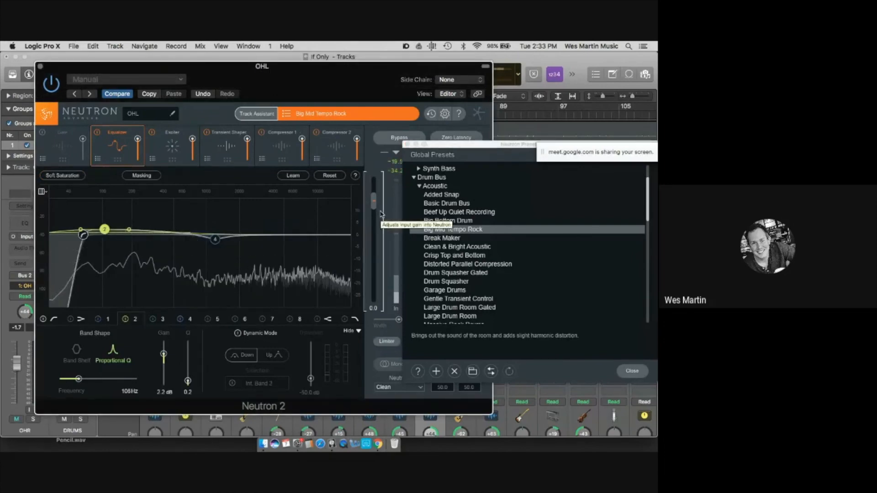
click(421, 186)
Run Track Assistant on OHL with auto-detected instrument, Warm style and Low intensity, accept its suggestion and close the presets browser
click(255, 114)
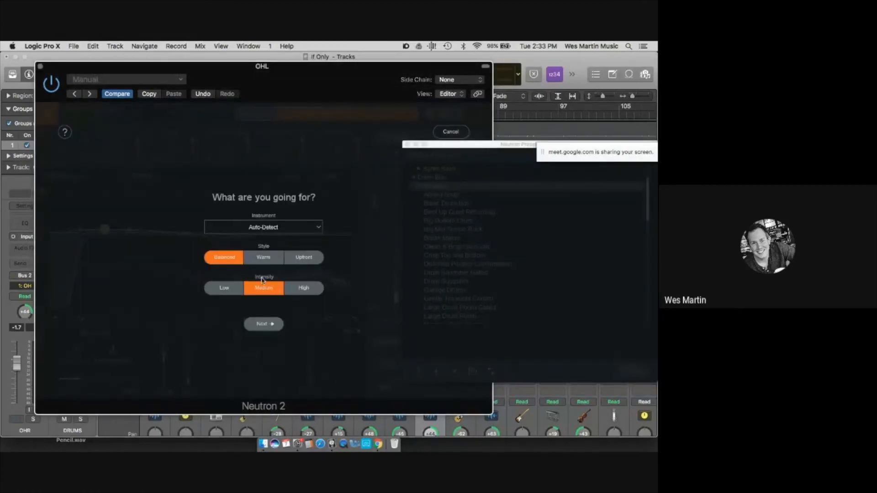
click(267, 259)
click(224, 287)
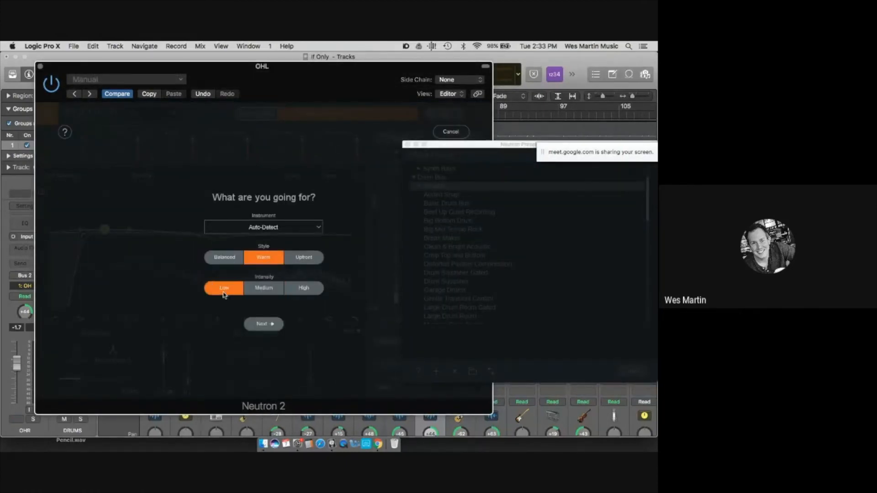
click(263, 324)
key(space)
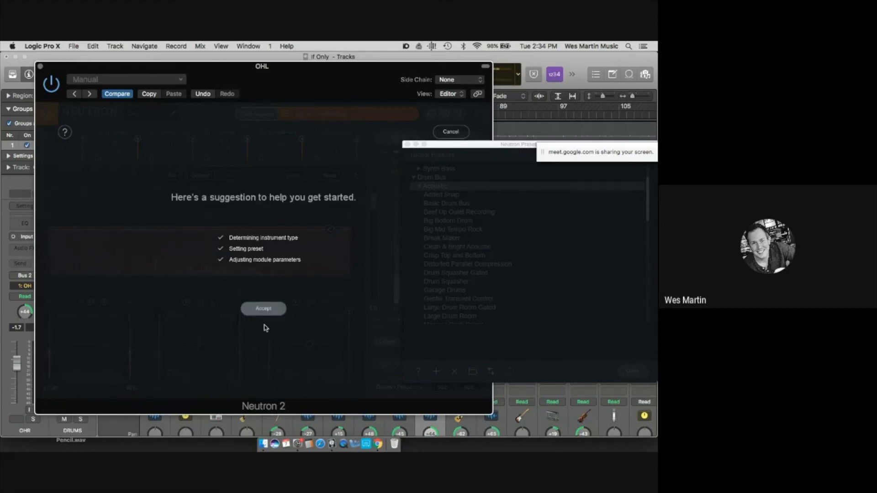
click(263, 309)
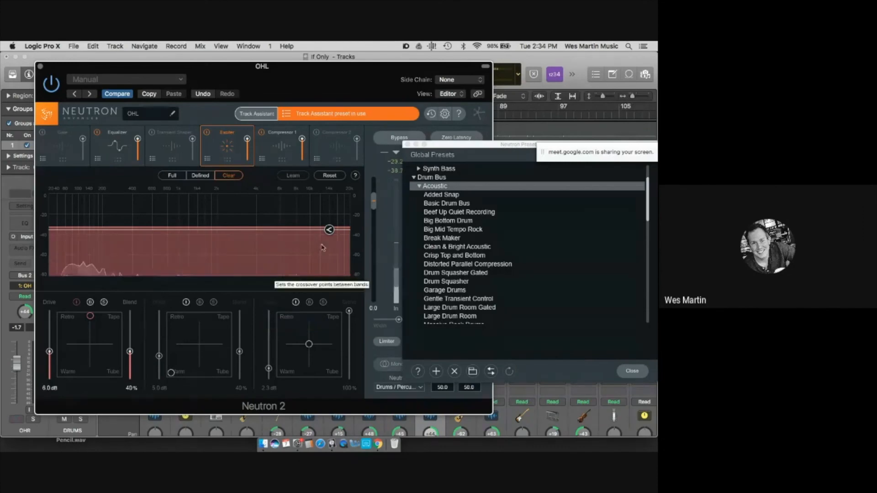
click(408, 144)
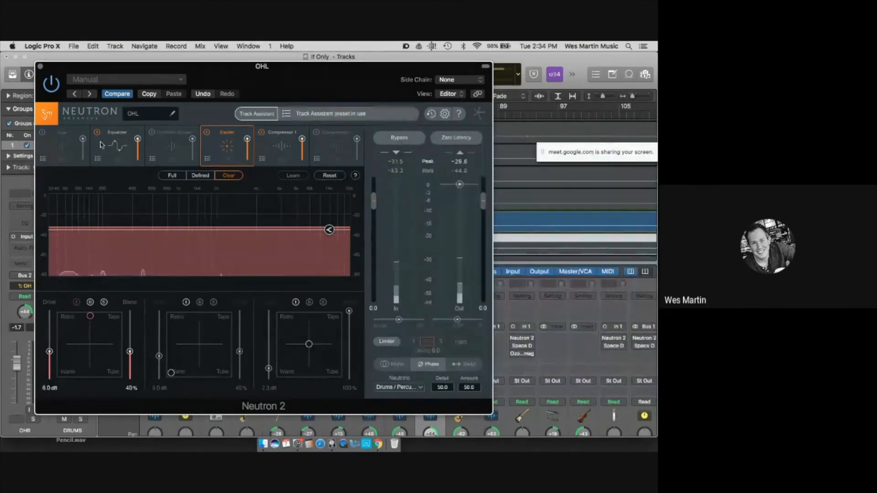
Set the 12 dB high-pass filter in OHL's Neutron equalizer to about 62 Hz
click(117, 145)
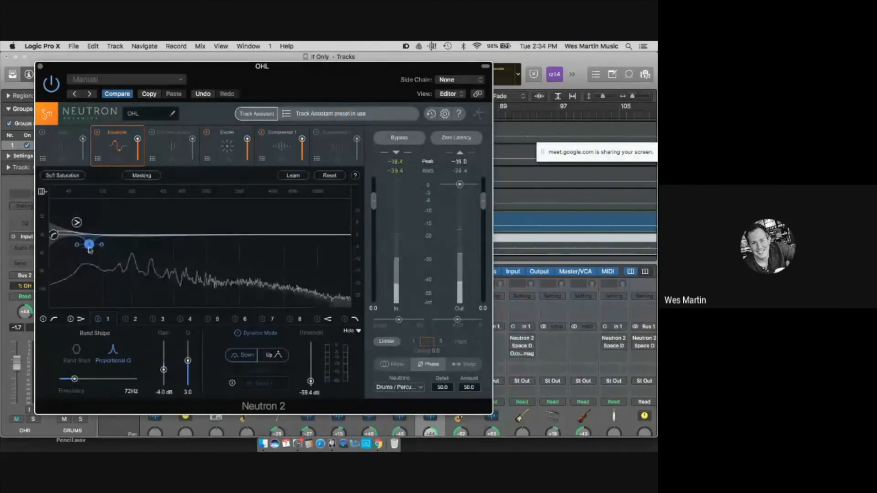
mouse_move(90, 246)
mouse_down()
mouse_move(59, 233)
mouse_move(84, 234)
mouse_up()
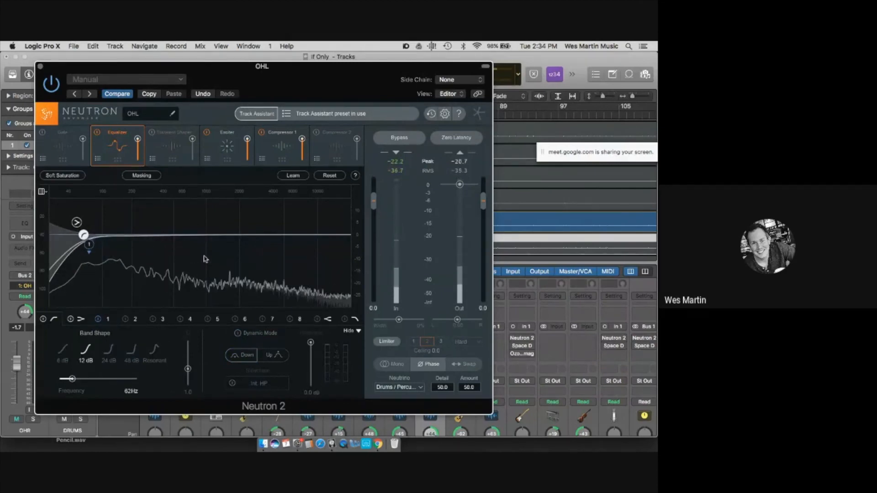
key(ctrl+m)
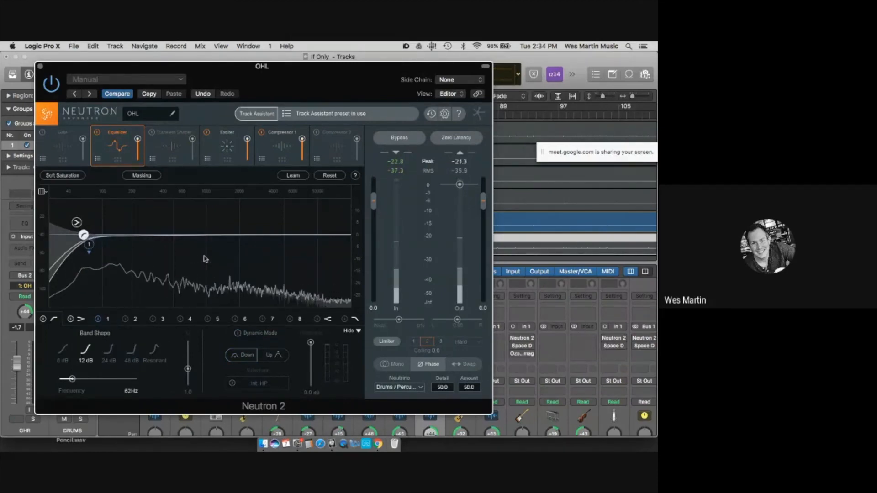
key(ctrl+m)
key(ctrl+m)
Enable EQ band 5 on OHL and cut about 5.1 dB around 996 Hz
click(208, 319)
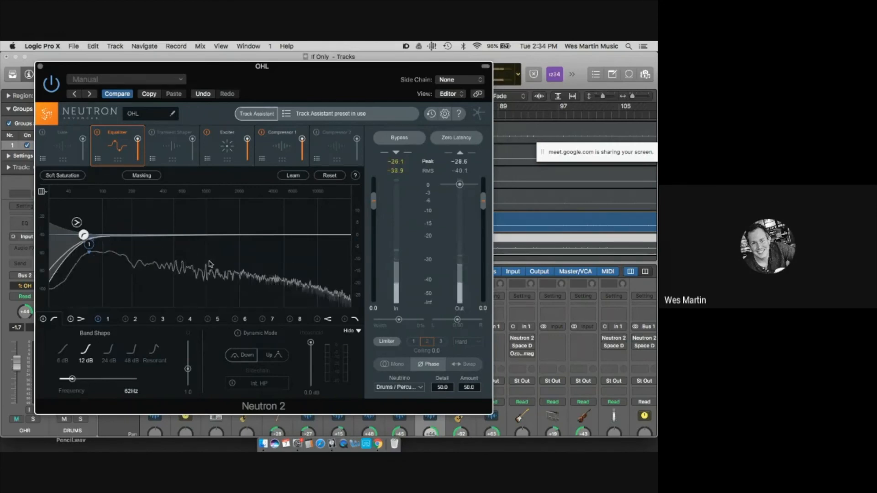
click(208, 319)
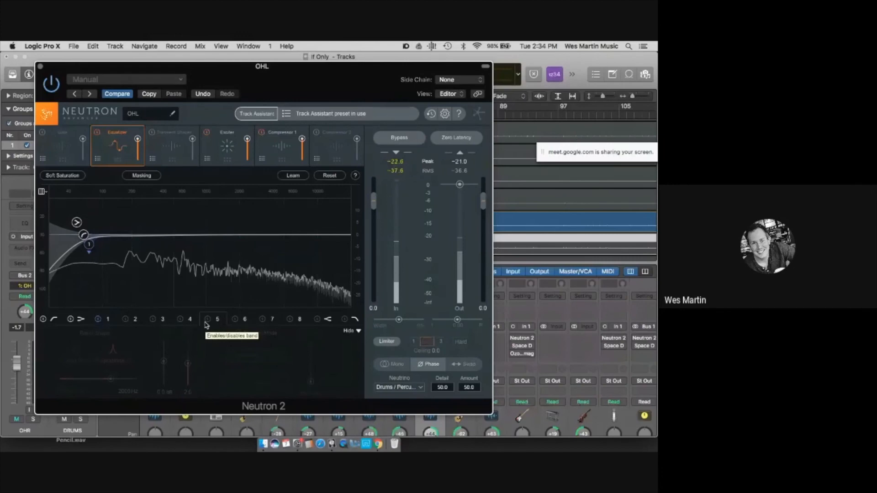
click(207, 320)
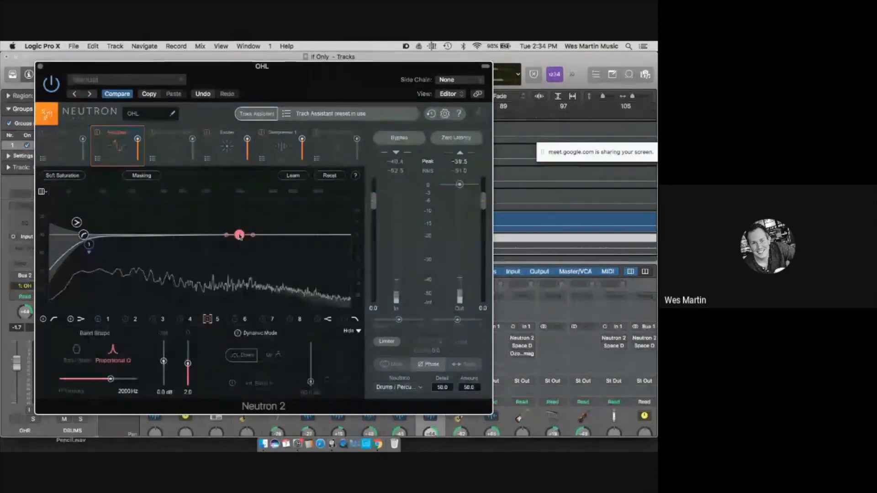
drag(239, 235, 192, 250)
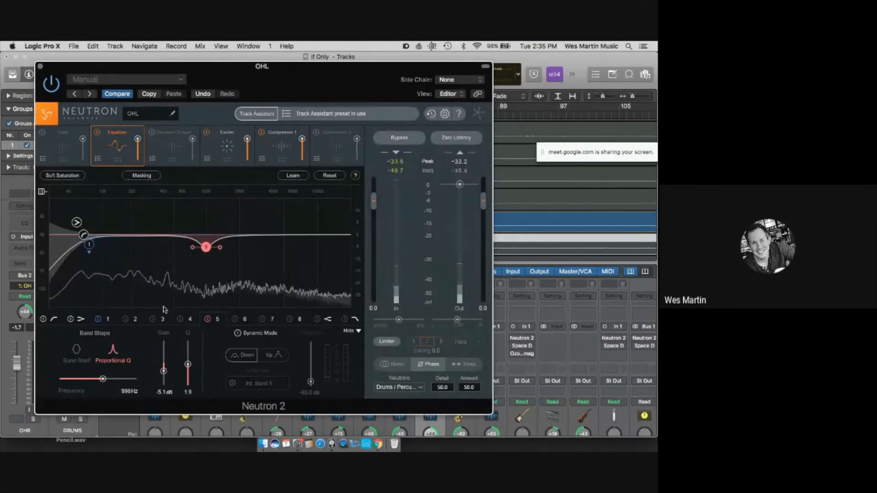
Add EQ band 4 on OHL with a cut of about 5.9 dB around 527 Hz, and bypass Neutron for comparison
double_click(214, 235)
drag(214, 235, 176, 249)
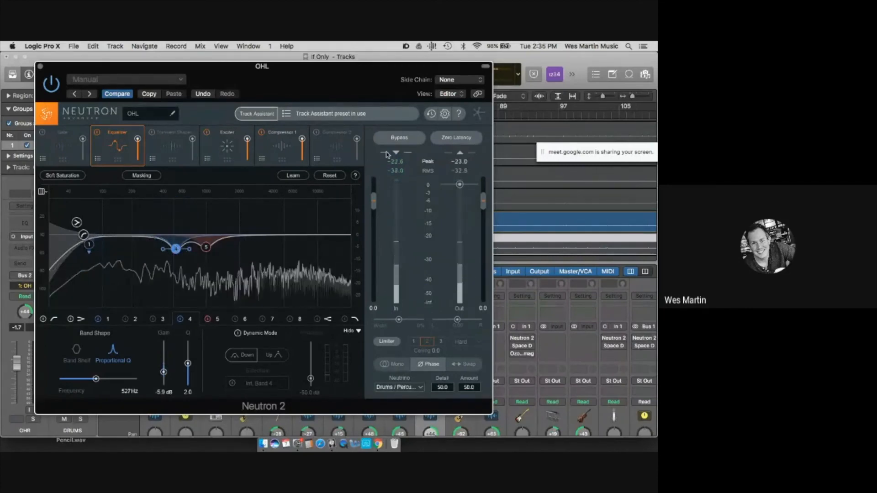
click(402, 139)
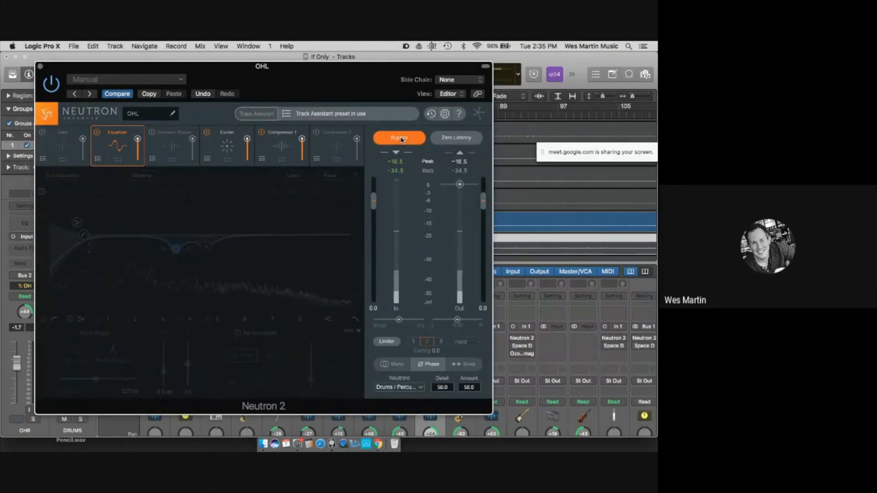
Re-enable the bypassed Neutron 2 on OHL, close it, and copy the plug-in with its settings to OHR
click(402, 139)
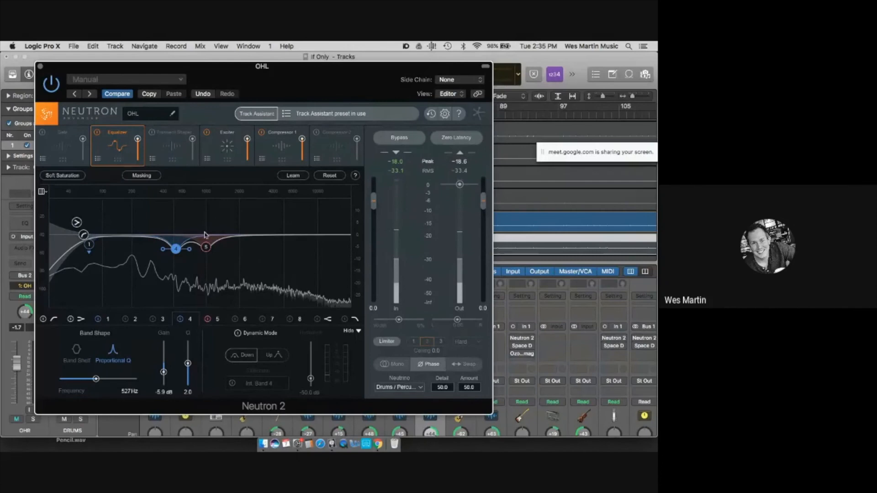
click(40, 67)
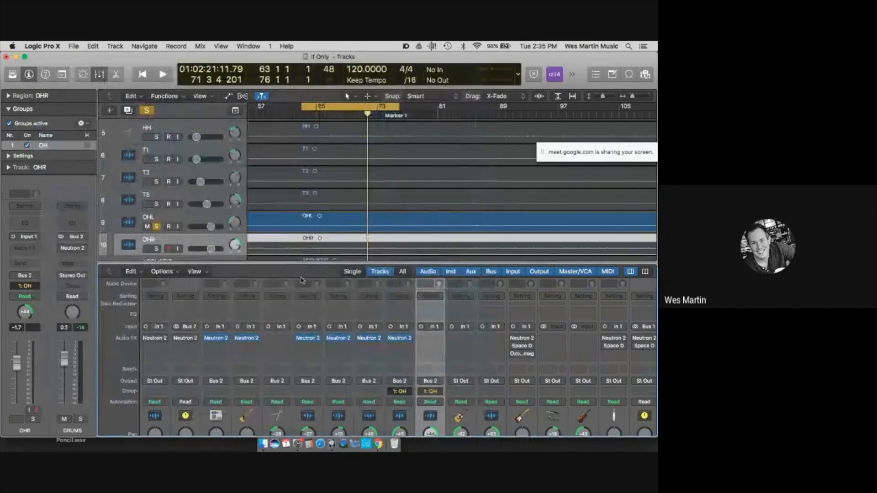
scroll(322, 341, down, 5)
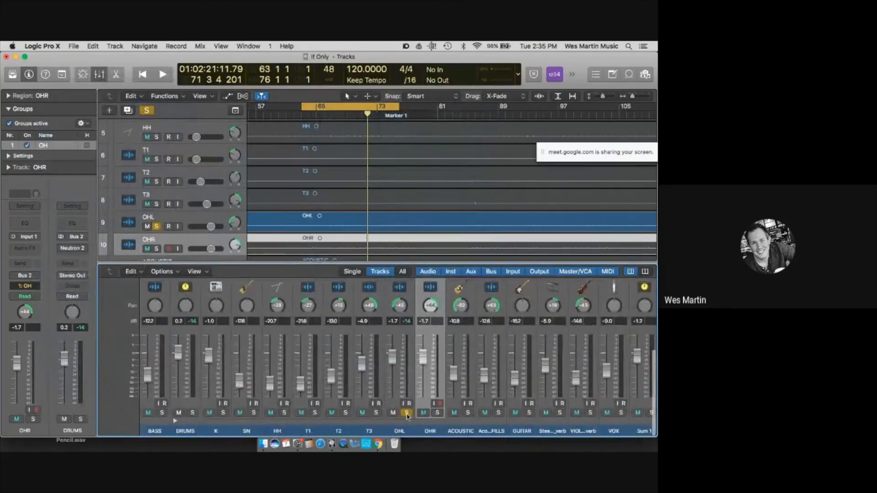
scroll(404, 366, up, 5)
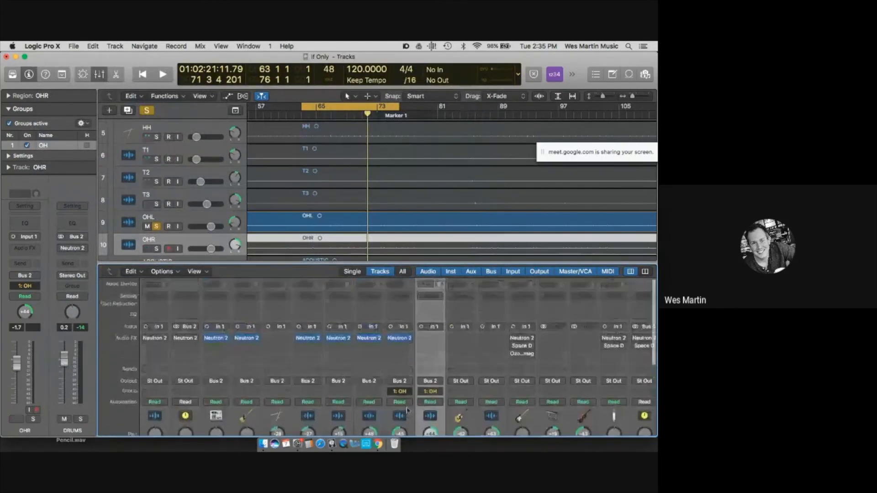
drag(400, 339, 416, 352)
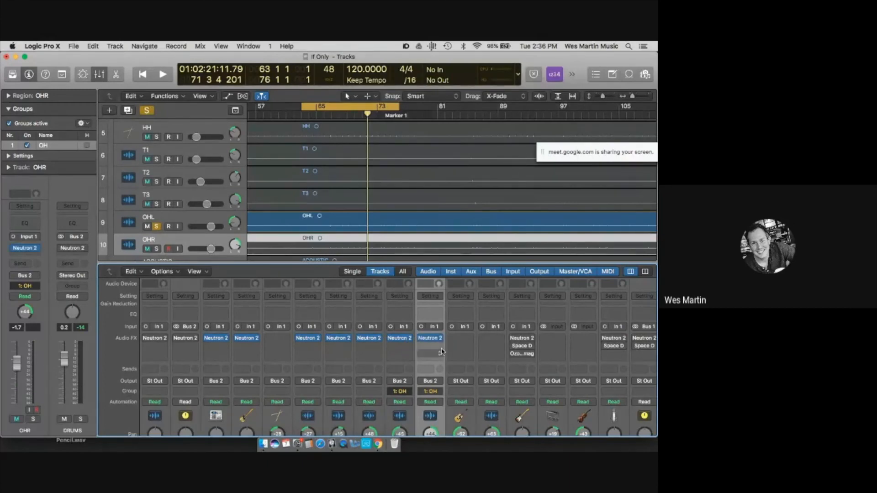
Solo OHR together with OHL, start playback and raise the grouped overhead faders to 1.2 dB
scroll(428, 343, down, 5)
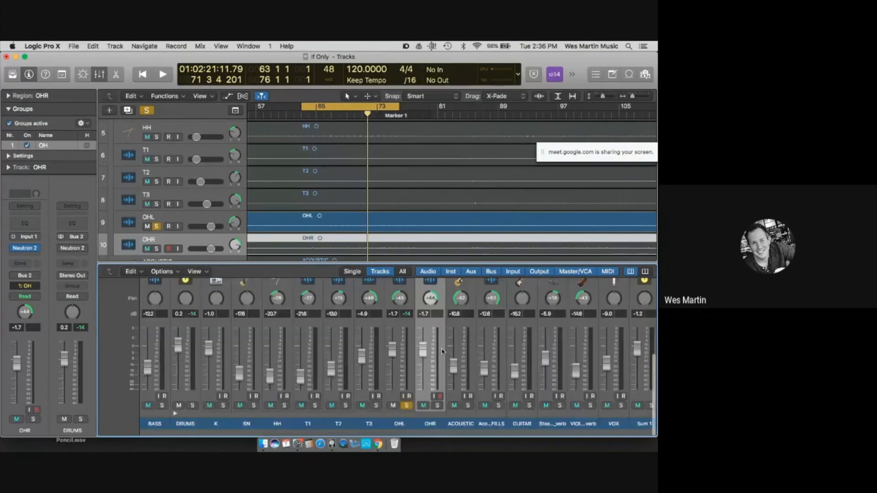
click(436, 412)
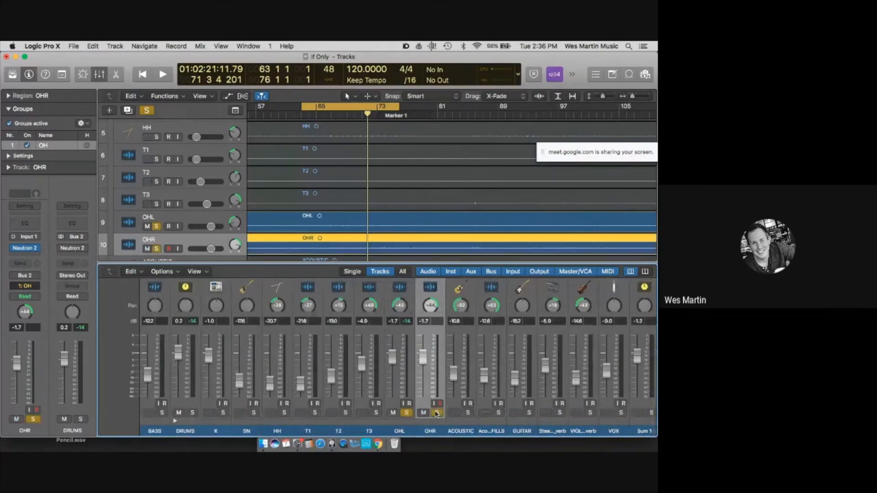
key(space)
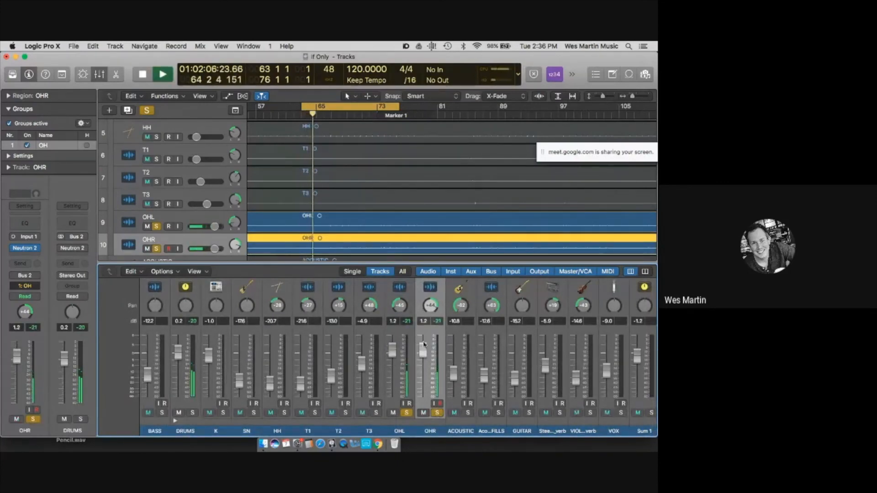
Compare both overheads during playback with Neutron 2 bypassed and re-enabled, and stop playback
scroll(415, 396, up, 5)
click(397, 345)
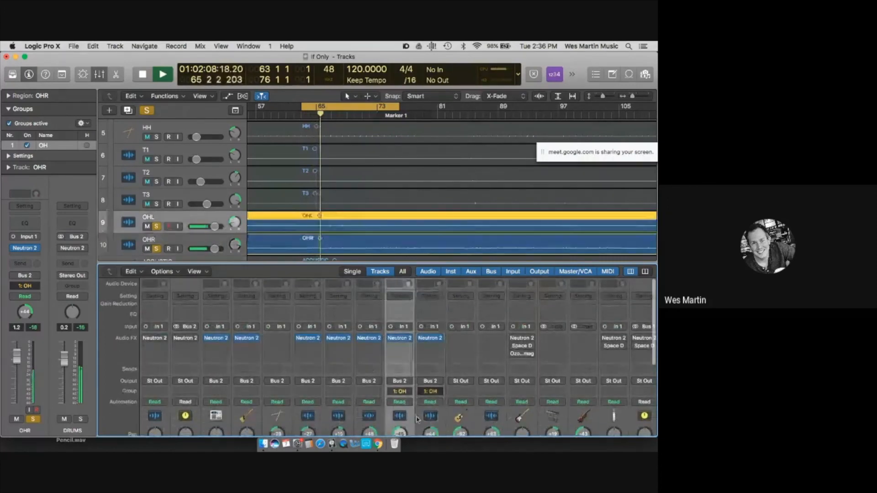
click(391, 338)
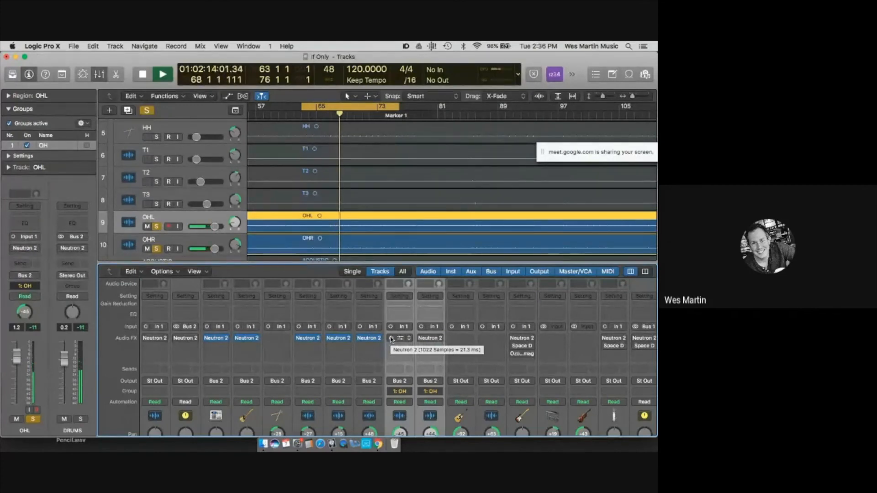
click(391, 338)
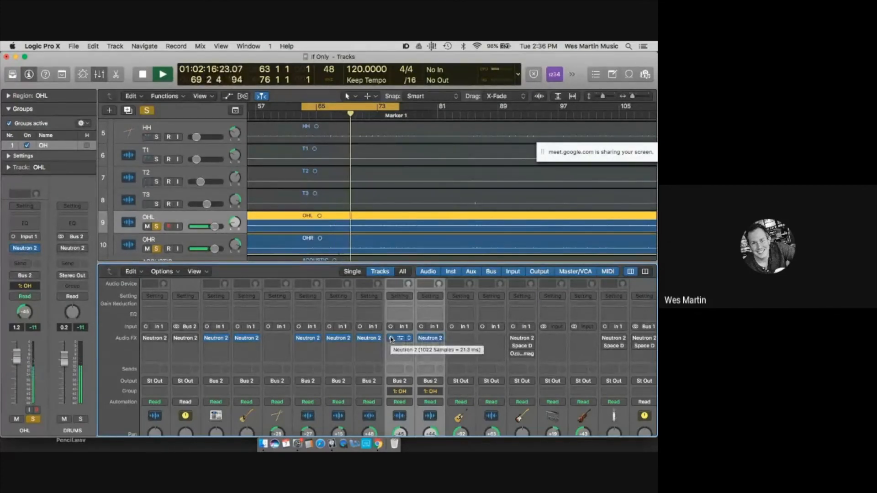
key(space)
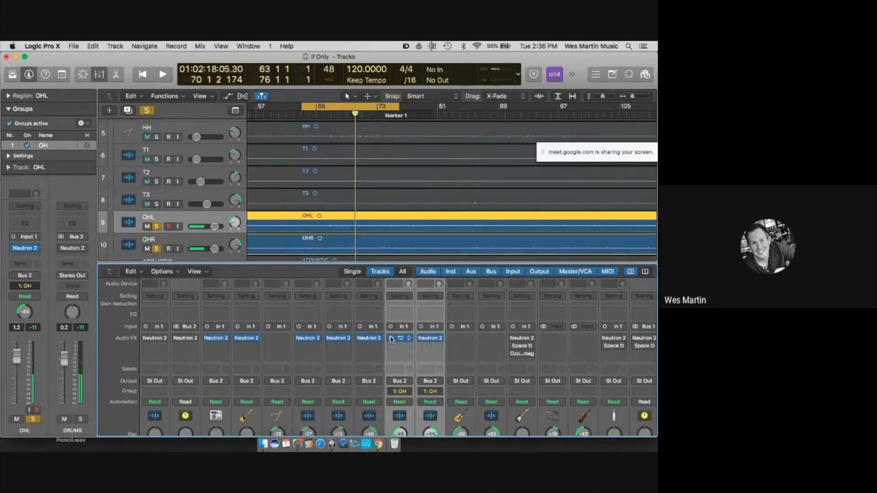
Unsolo the overheads, solo the DRUMS stack and collapse its individual channels
scroll(397, 352, down, 10)
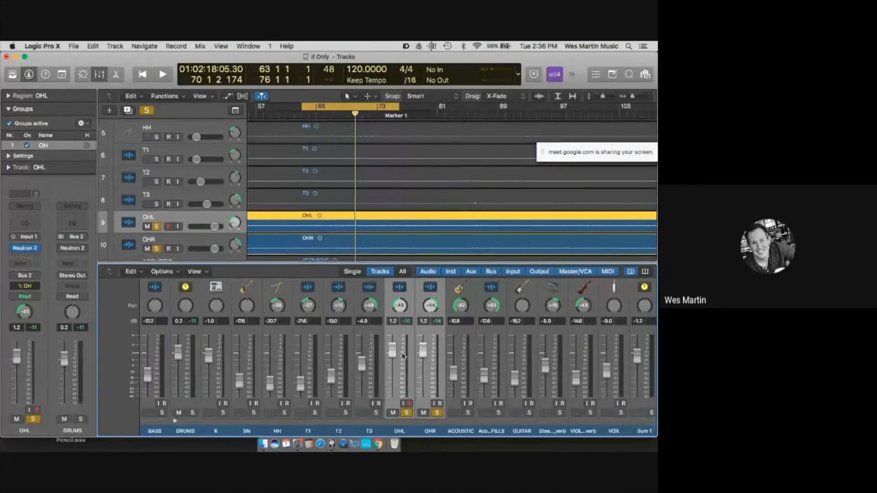
click(406, 413)
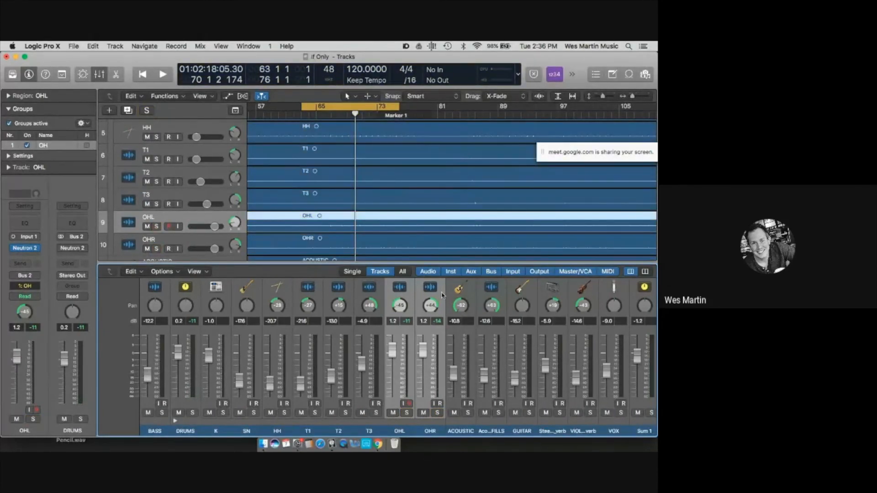
click(192, 413)
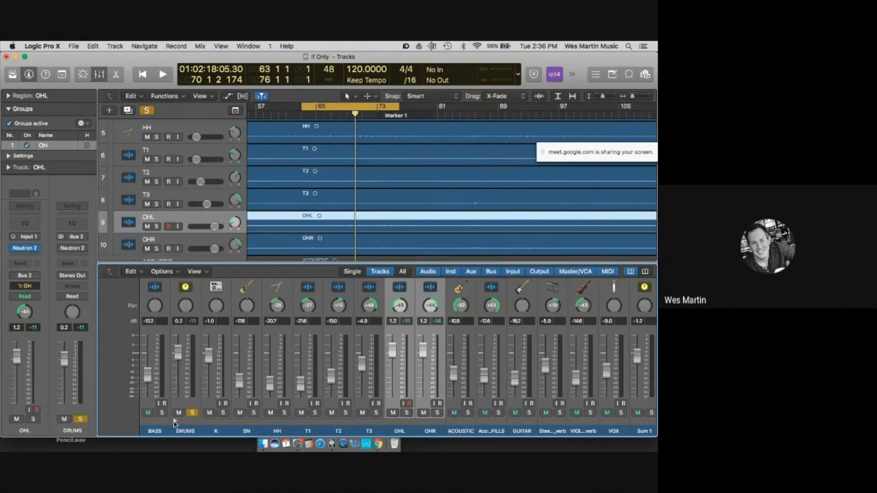
click(174, 422)
click(174, 422)
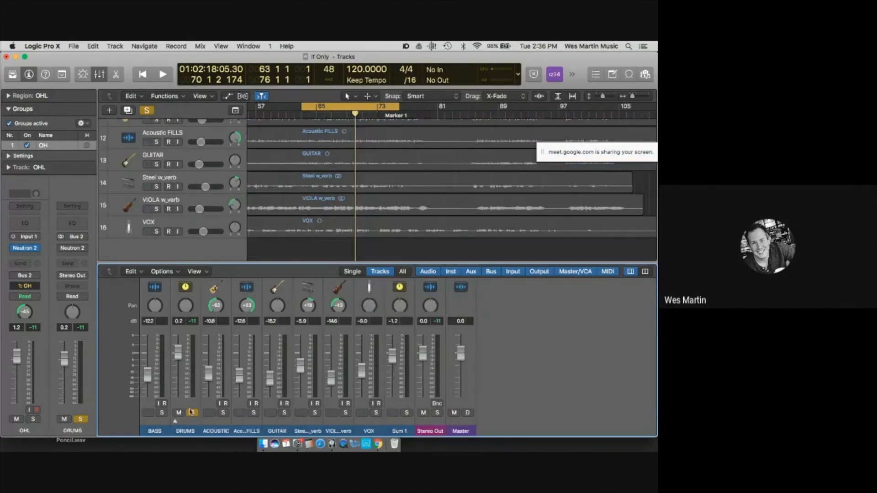
Play the soloed DRUMS, expand the stack and raise the HH fader to -17.0 dB
scroll(188, 369, up, 3)
scroll(189, 369, up, 5)
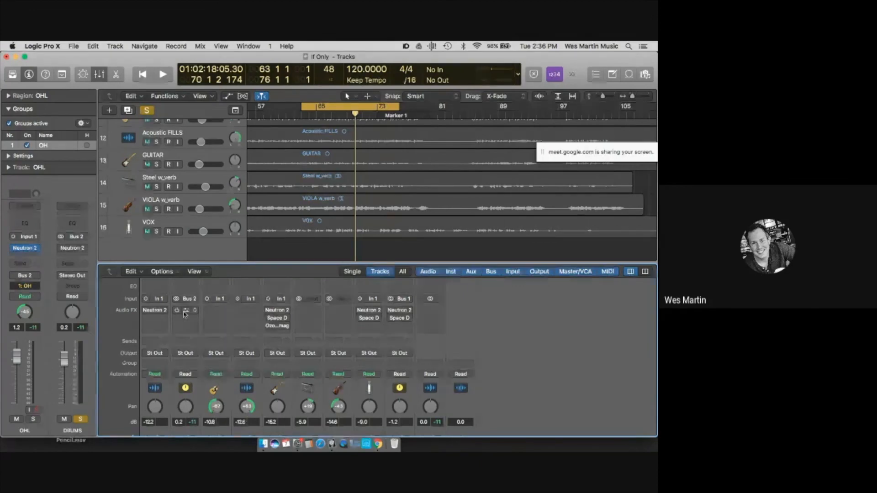
scroll(185, 320, down, 5)
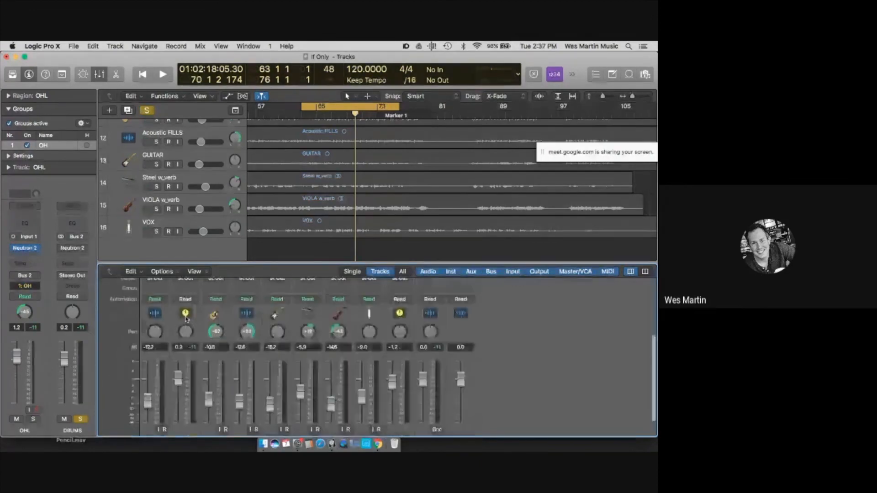
key(space)
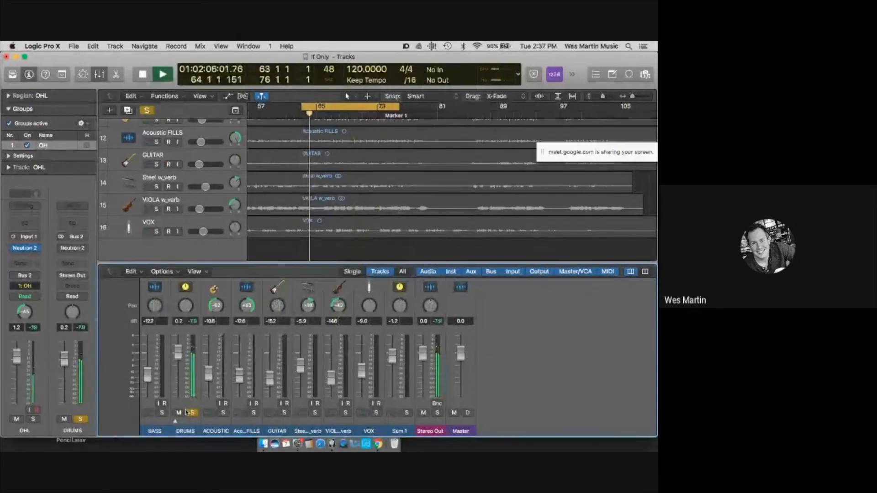
click(175, 420)
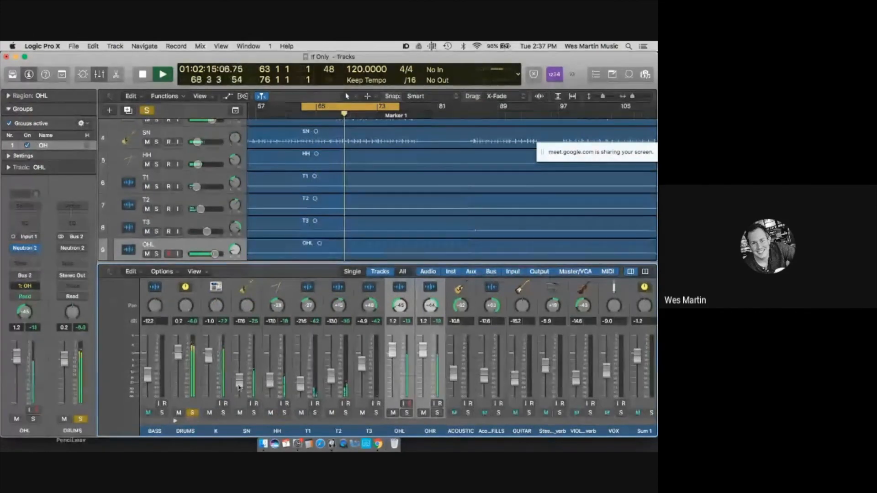
Rebalance the kick from the loop start, setting the K fader to -10.8 dB, and stop playback
key(space)
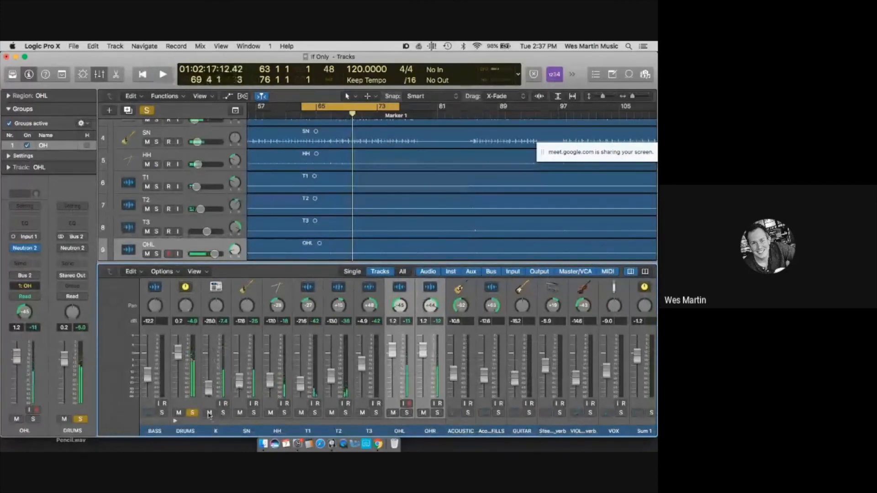
key(space)
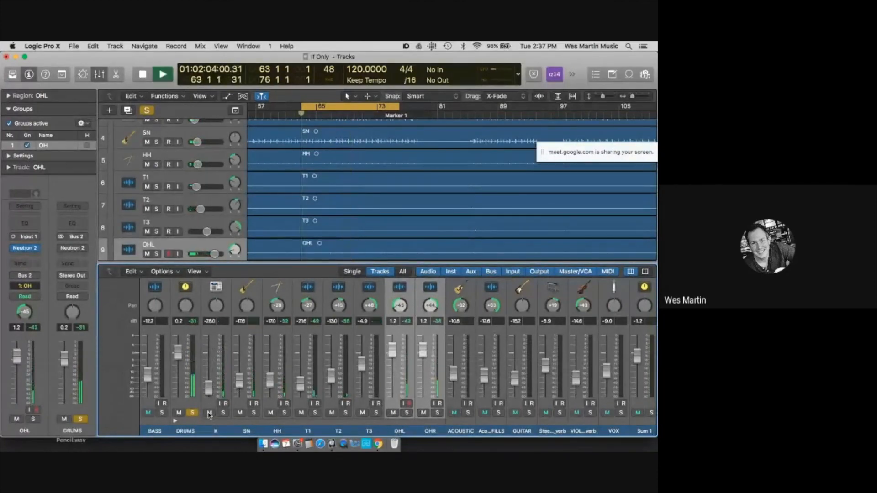
drag(209, 388, 212, 368)
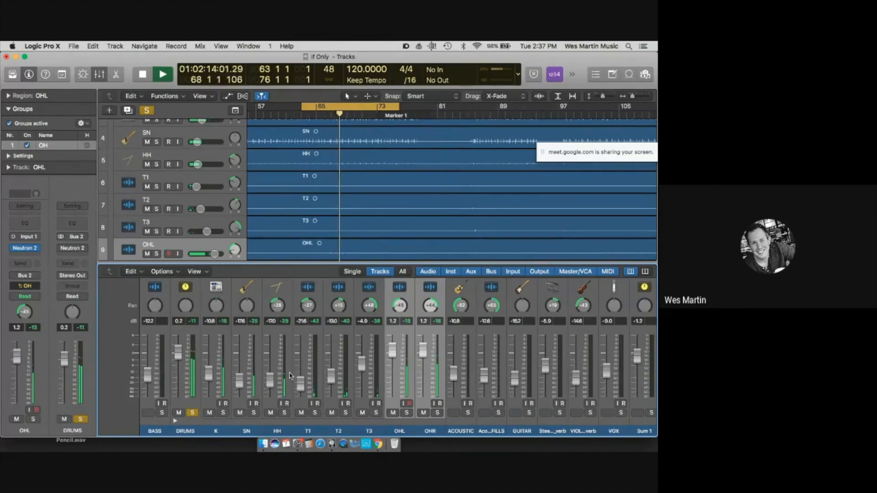
key(space)
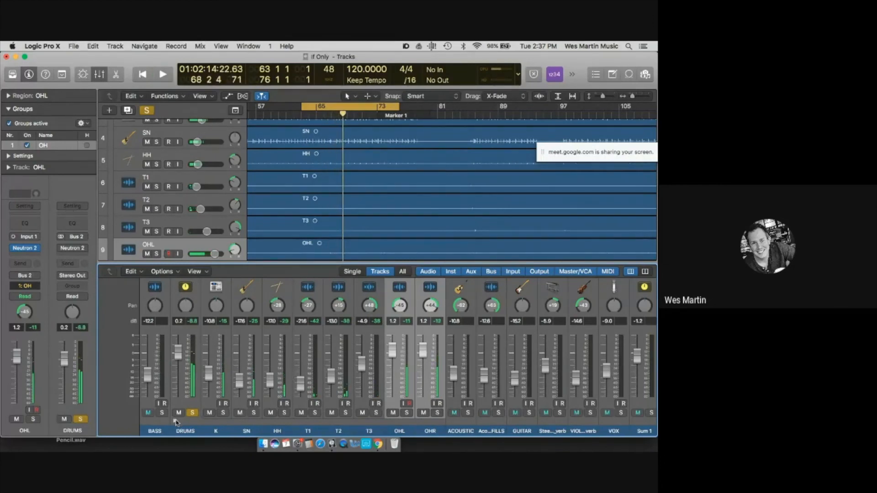
Collapse the DRUMS stack, run Track Assistant in its Neutron 2 with Auto-Detect, Balanced style and Medium intensity, and accept the suggestion
click(175, 421)
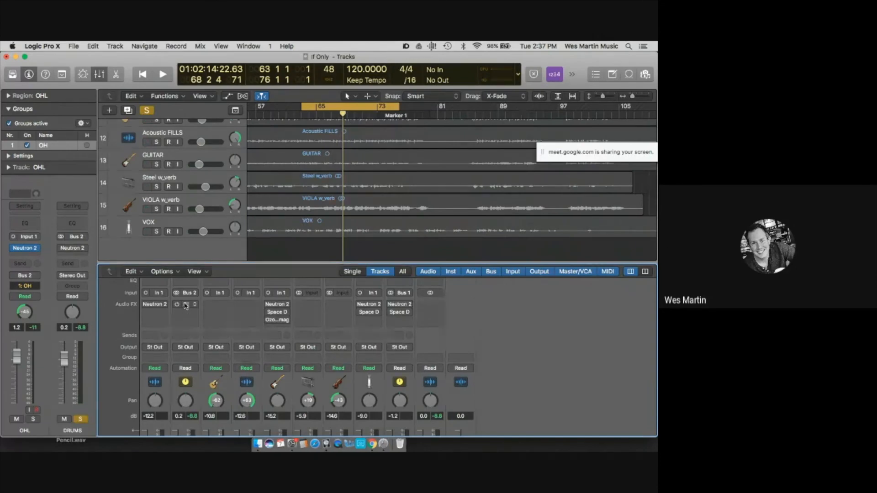
click(186, 305)
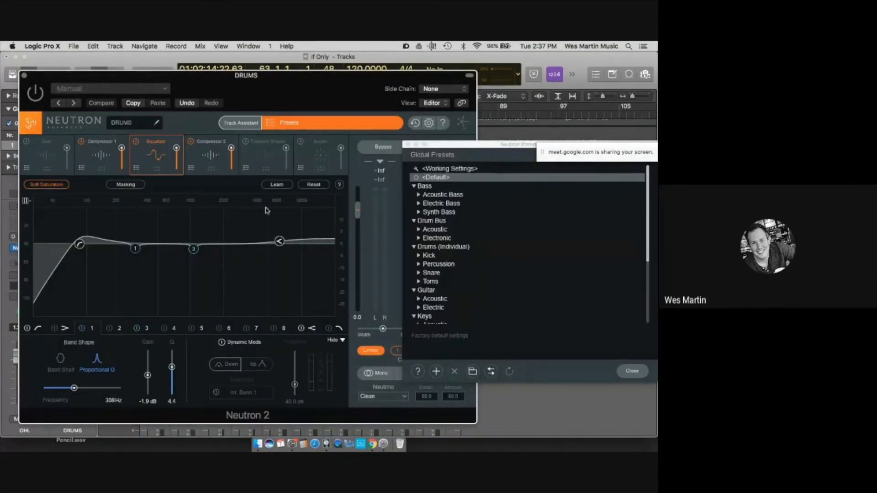
click(245, 124)
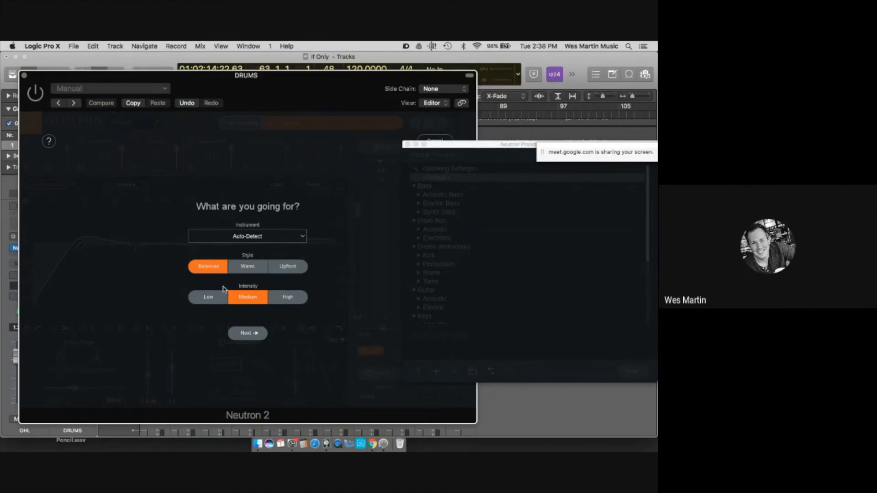
click(243, 335)
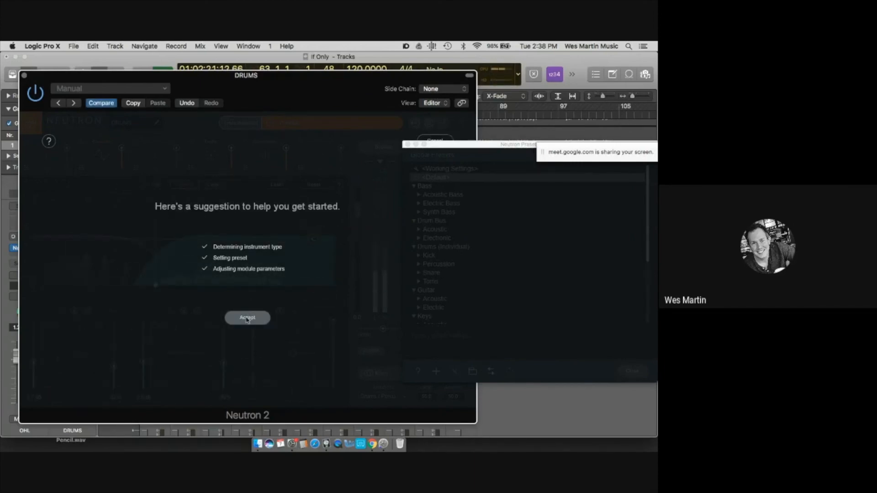
click(247, 318)
Display the DRUMS equalizer and compare the sound with the Exciter and Compressor 1 modules disabled and re-enabled
click(101, 154)
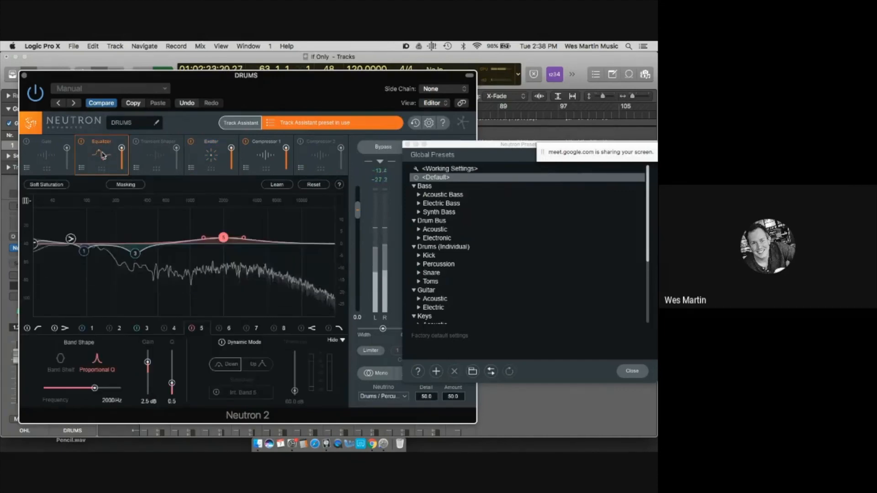
click(192, 142)
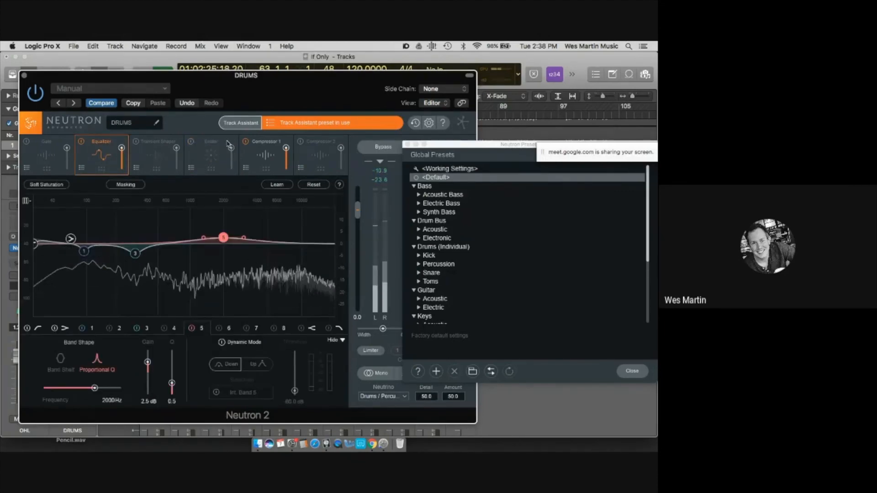
click(246, 141)
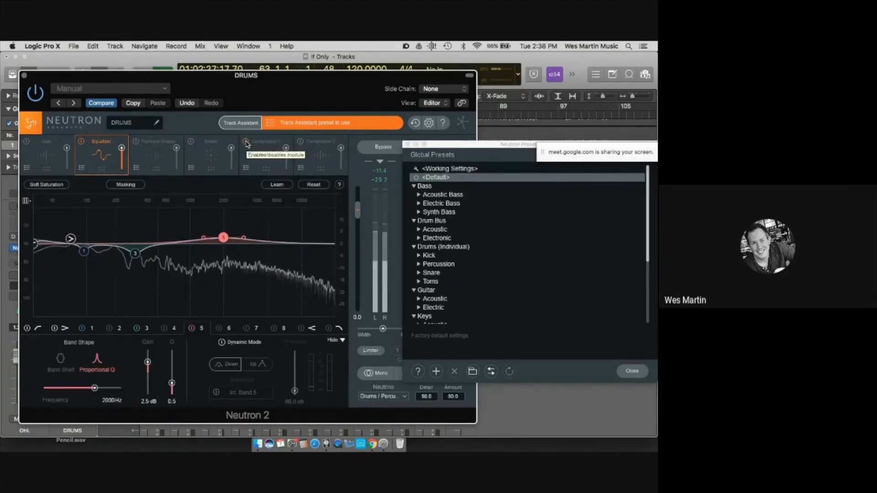
click(246, 142)
click(190, 141)
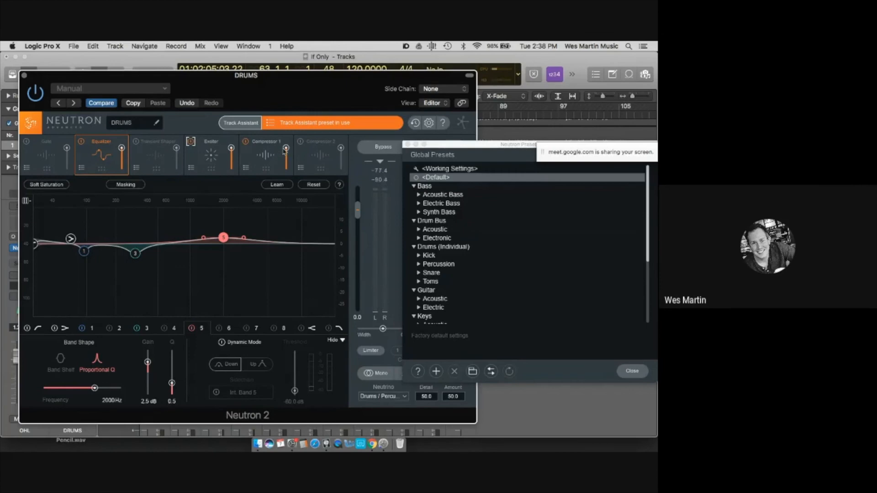
Try out Compressor 1's dry/wet blend on DRUMS and audition EQ band 3 on its own
mouse_move(287, 147)
mouse_down()
mouse_move(284, 185)
mouse_move(283, 144)
mouse_up()
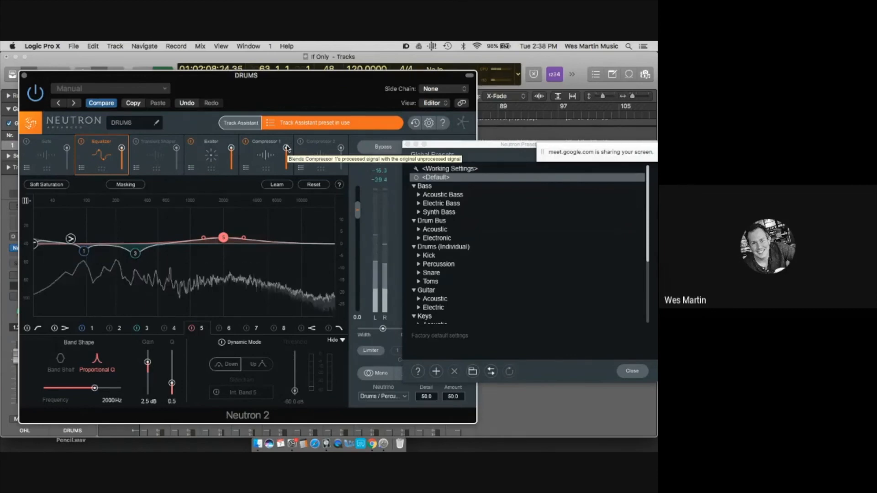
mouse_move(288, 146)
mouse_down()
mouse_move(287, 192)
mouse_move(286, 151)
mouse_up()
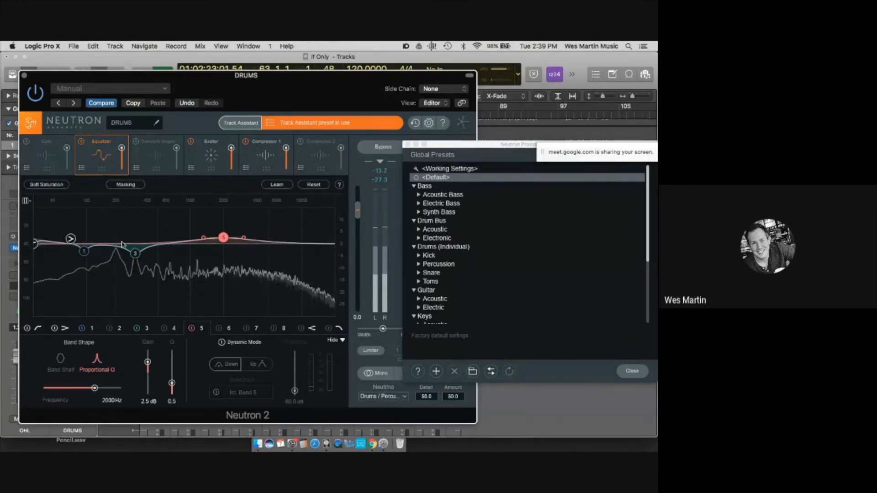
click(136, 254)
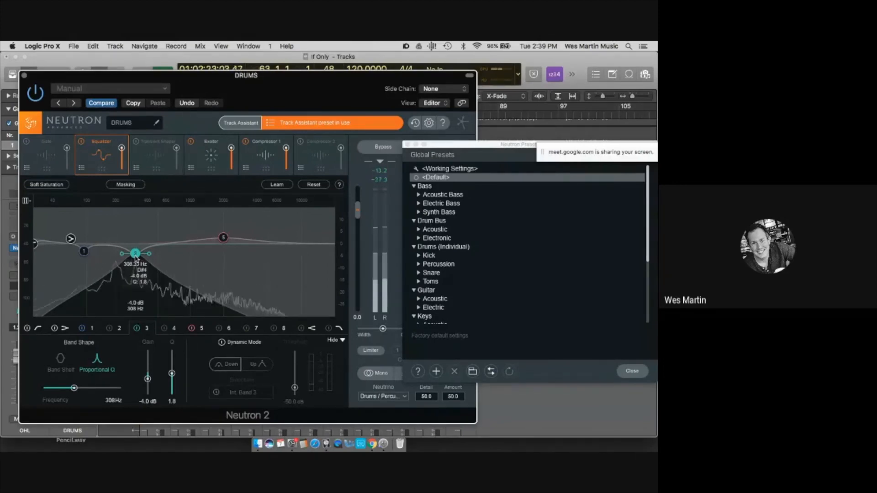
Audition EQ band 5 on DRUMS and turn it into a cut of -2.3 dB at 725 Hz
click(224, 239)
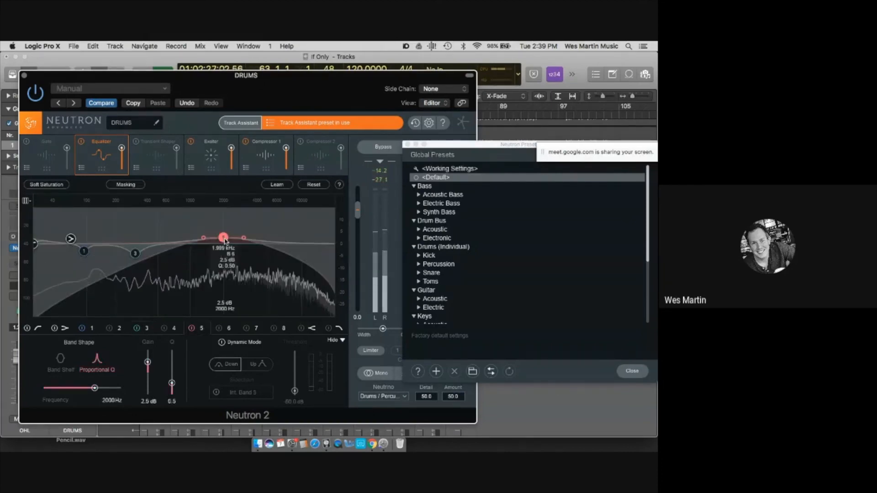
key(space)
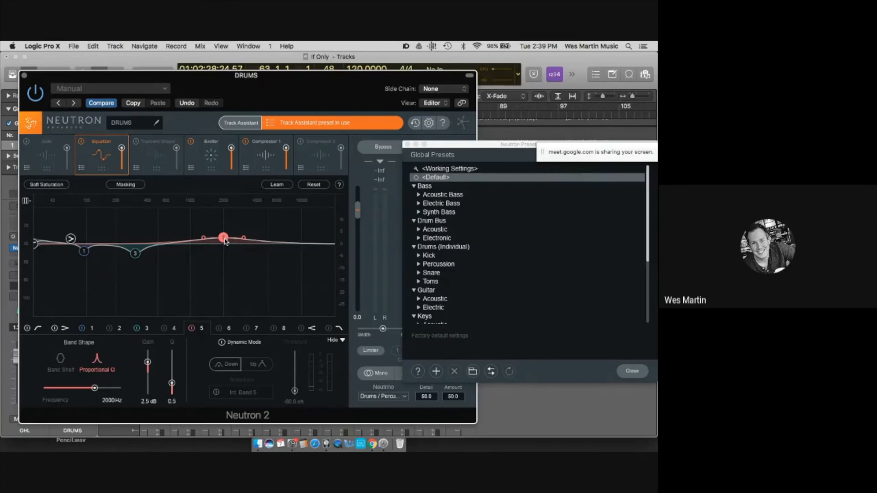
drag(225, 241, 225, 246)
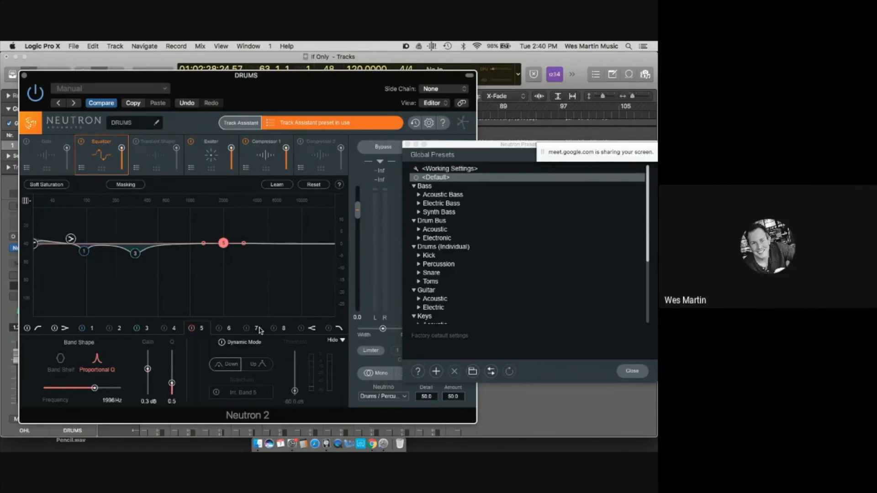
key(space)
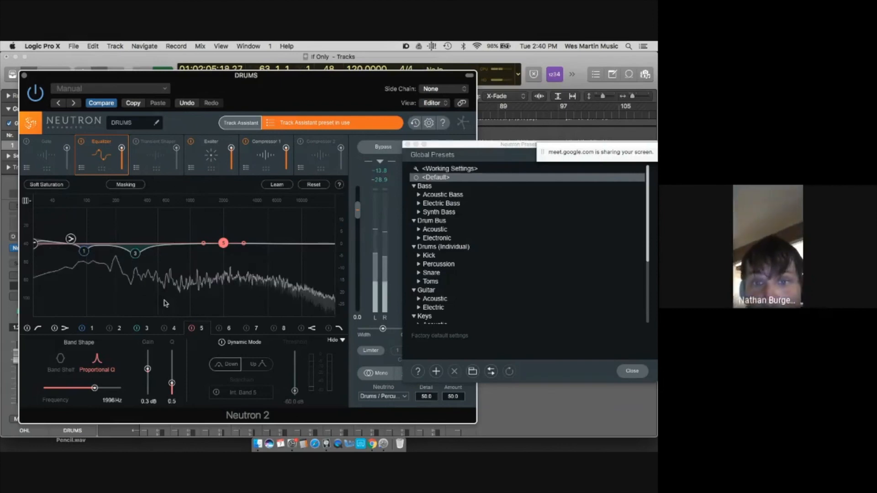
key(space)
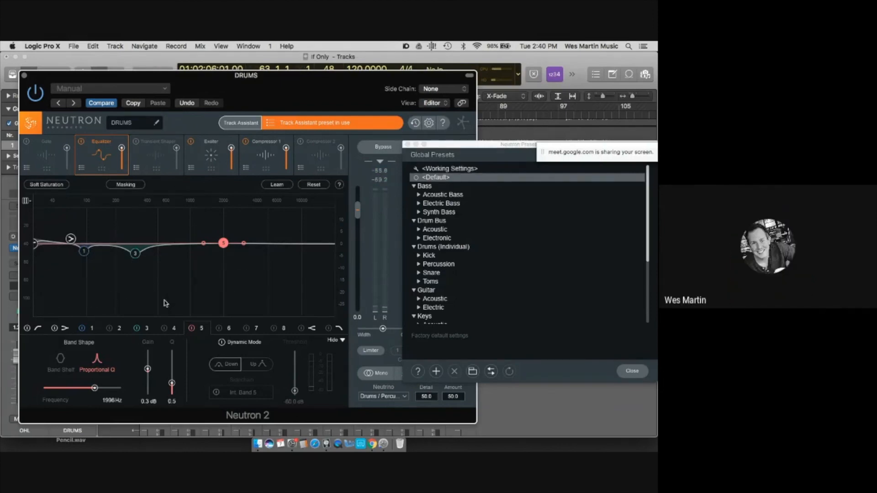
key(space)
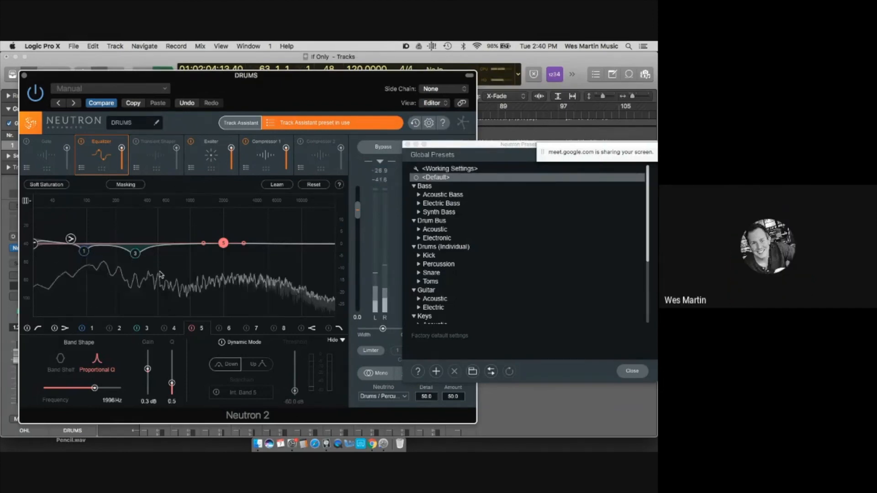
drag(223, 242, 224, 250)
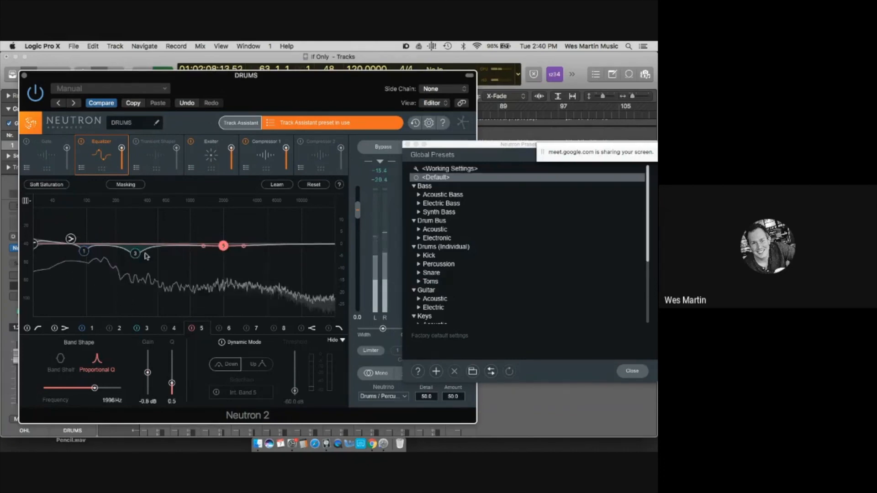
drag(224, 249, 175, 252)
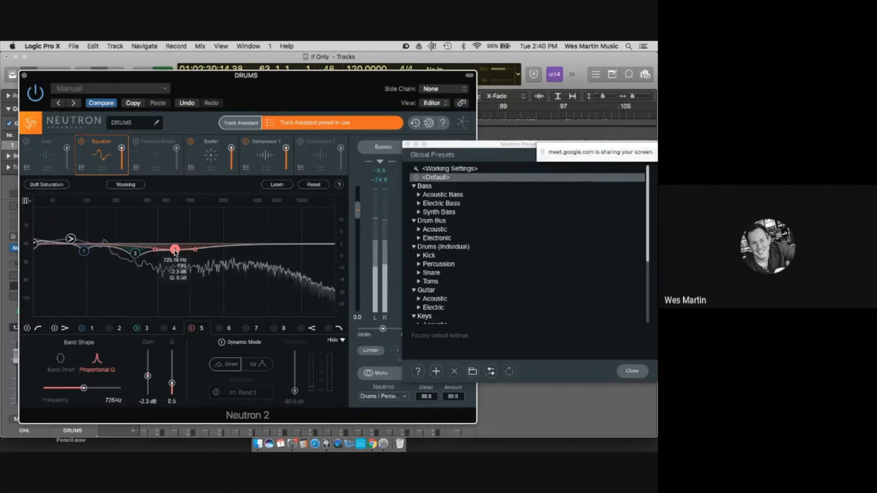
alt+click(175, 250)
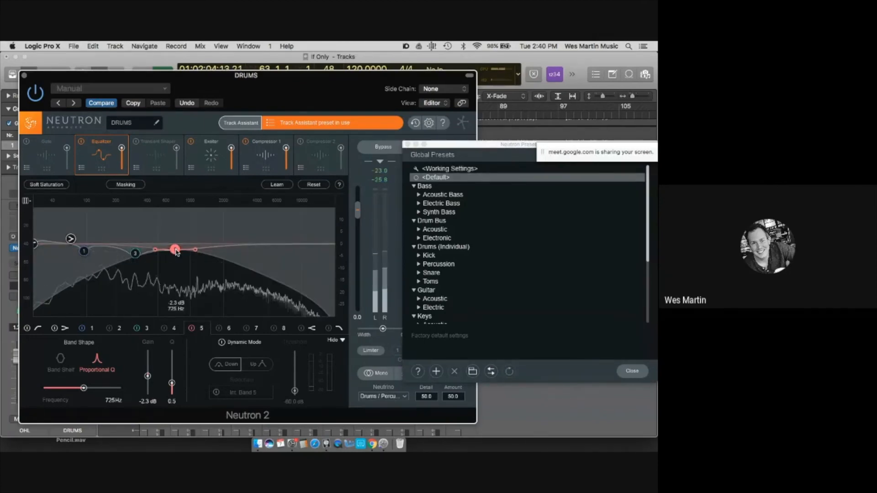
Compare DRUMS with Neutron 2 bypassed and active, closing the presets window and reducing Compressor 1's dry/wet blend in between
click(384, 150)
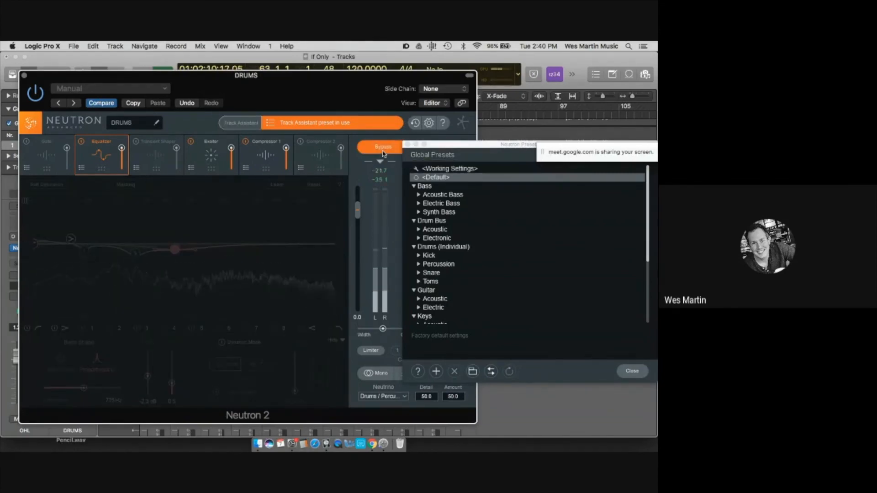
click(383, 152)
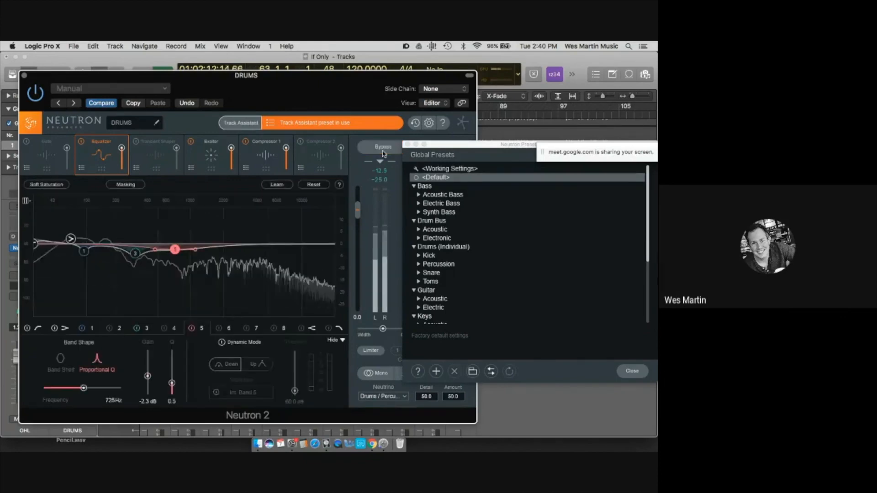
click(406, 145)
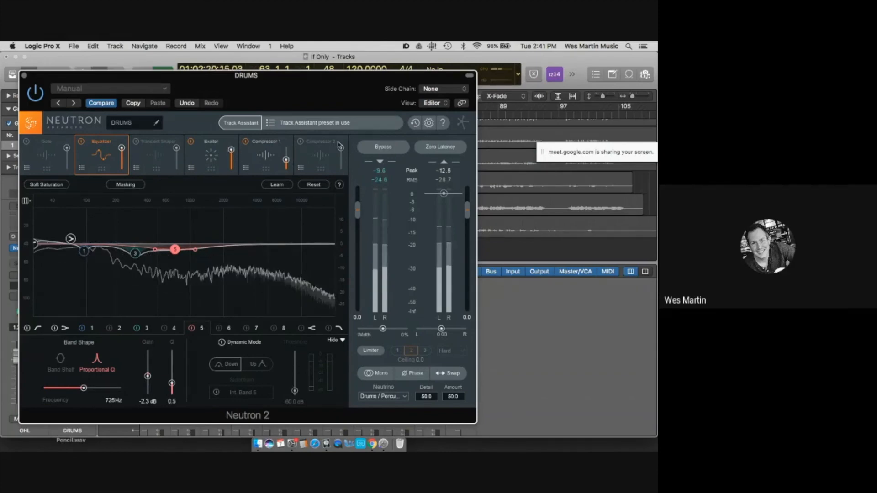
click(370, 146)
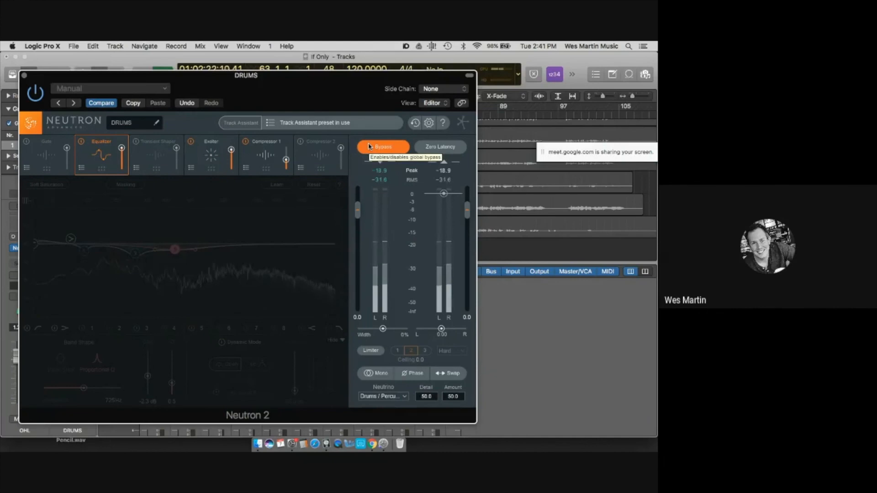
click(370, 146)
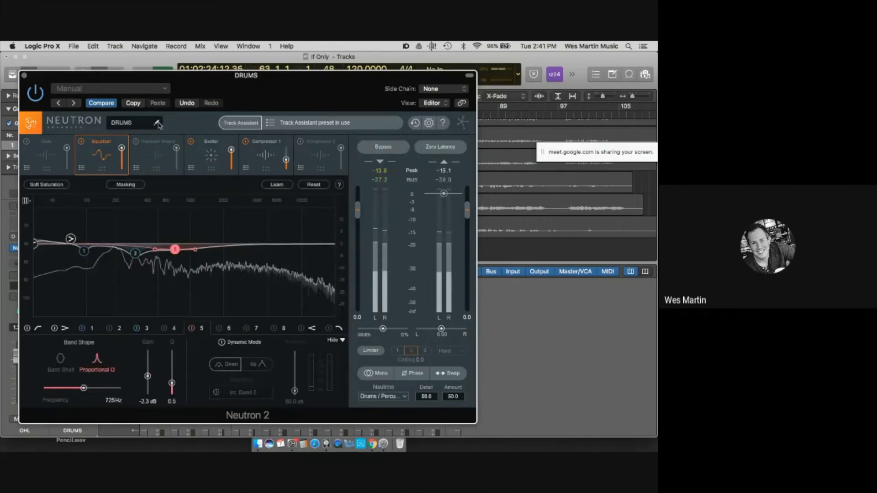
Close the DRUMS plug-in, stop playback and set the DRUMS fader to -0.2 dB
click(25, 76)
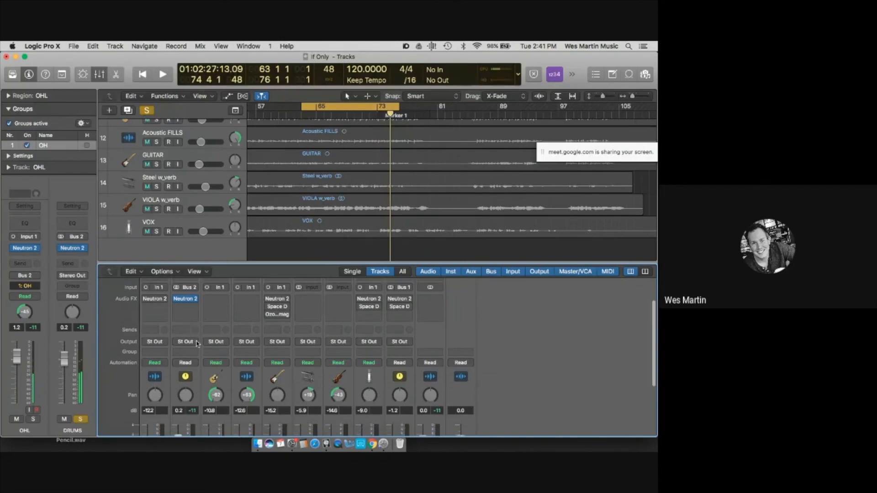
scroll(198, 343, down, 5)
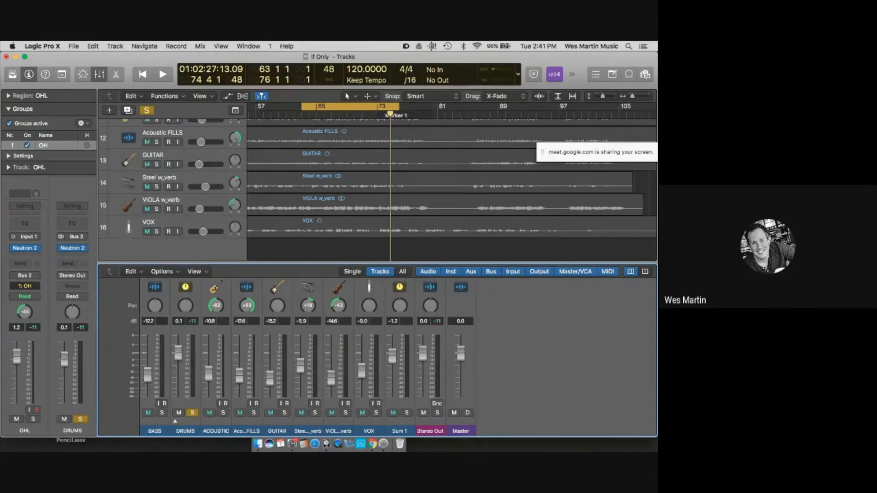
drag(180, 353, 180, 354)
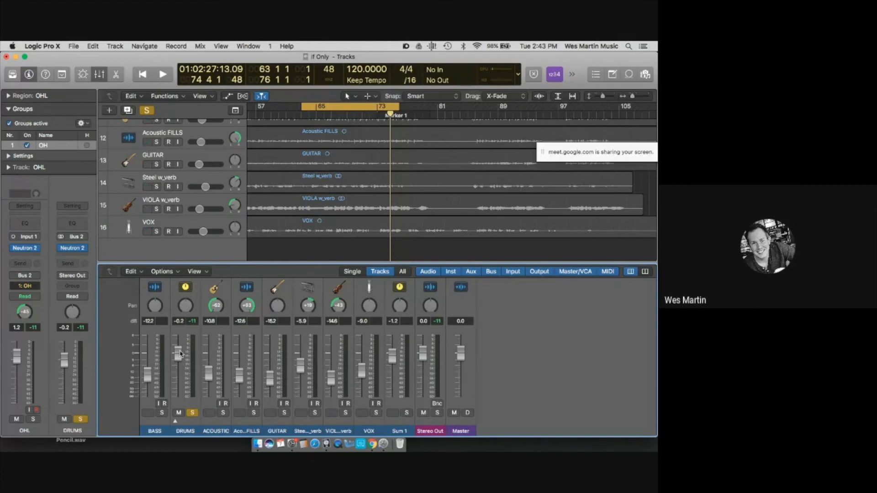
Solo BASS instead of DRUMS, start playback and set the BASS fader to -8.8 dB
click(163, 416)
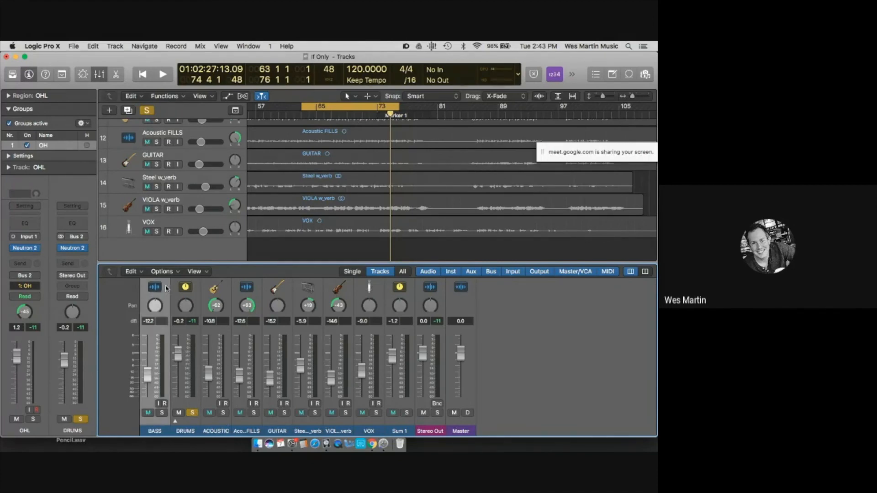
click(163, 413)
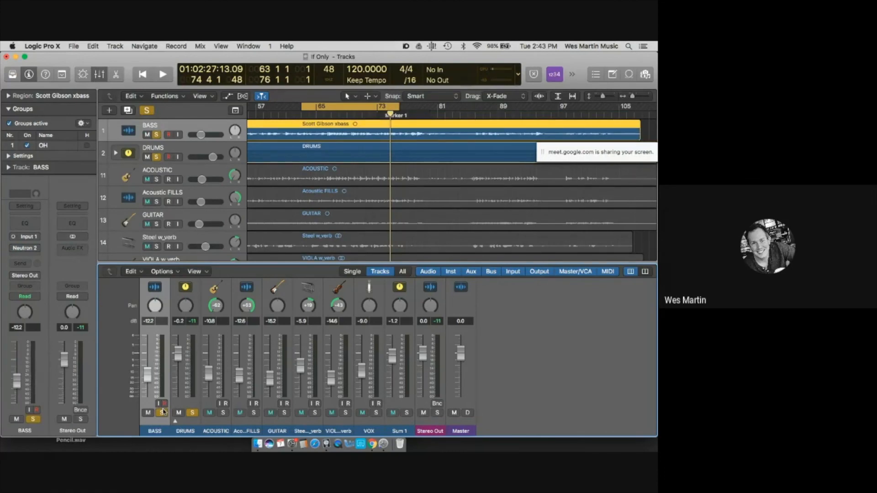
scroll(158, 347, up, 5)
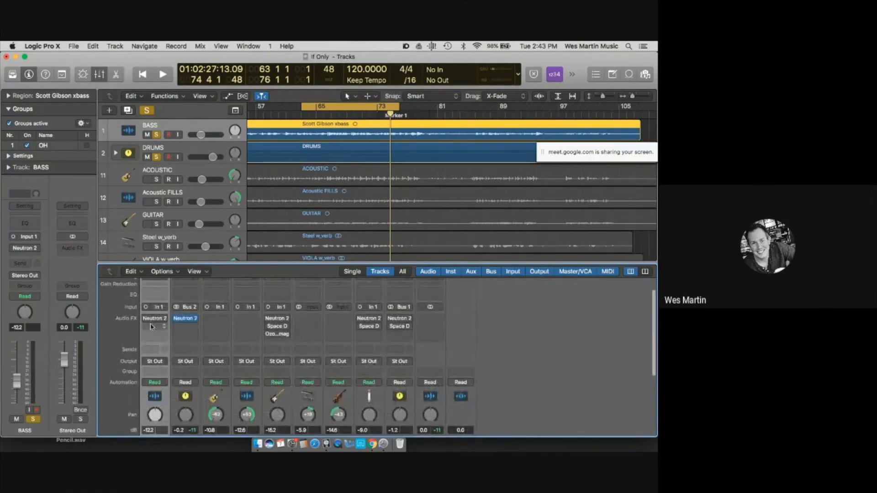
scroll(157, 325, down, 5)
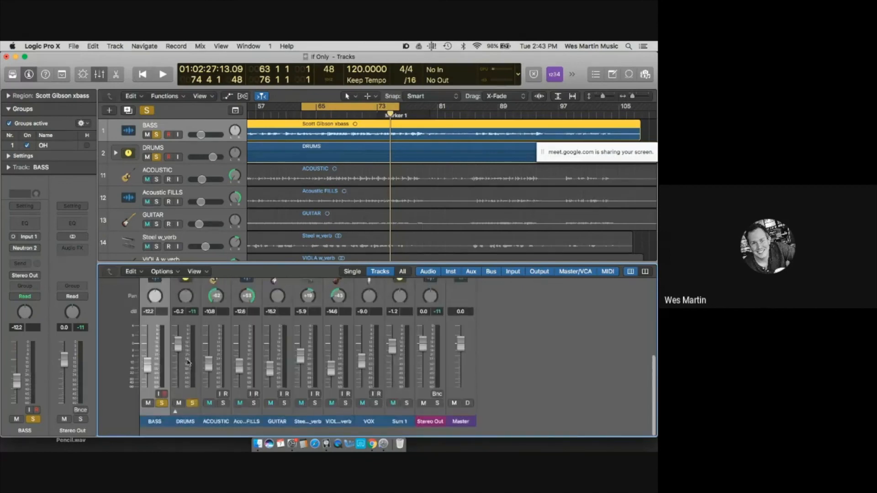
click(192, 413)
key(space)
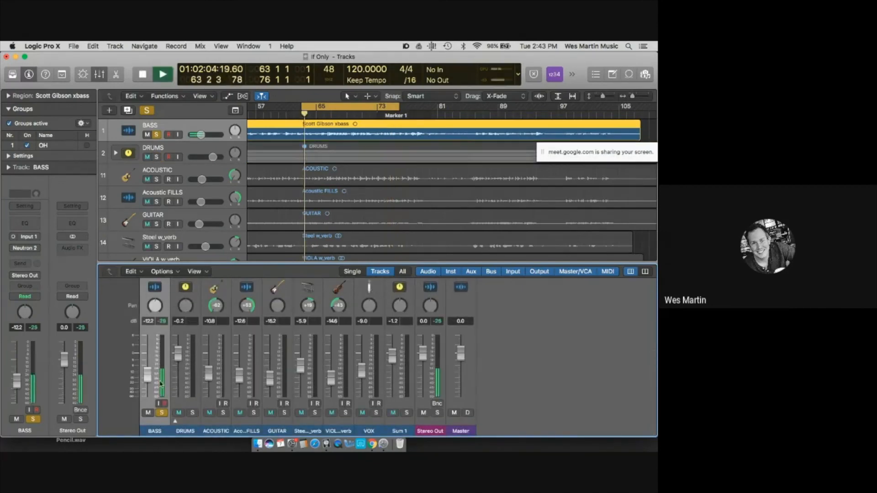
drag(150, 378, 151, 372)
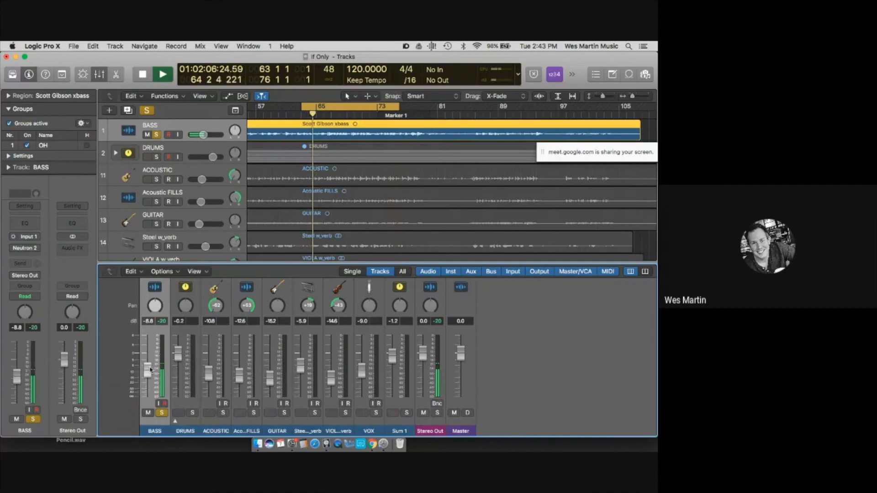
Open Neutron 2 on BASS, hide its masking comparison and switch the plug-in on
scroll(169, 352, up, 5)
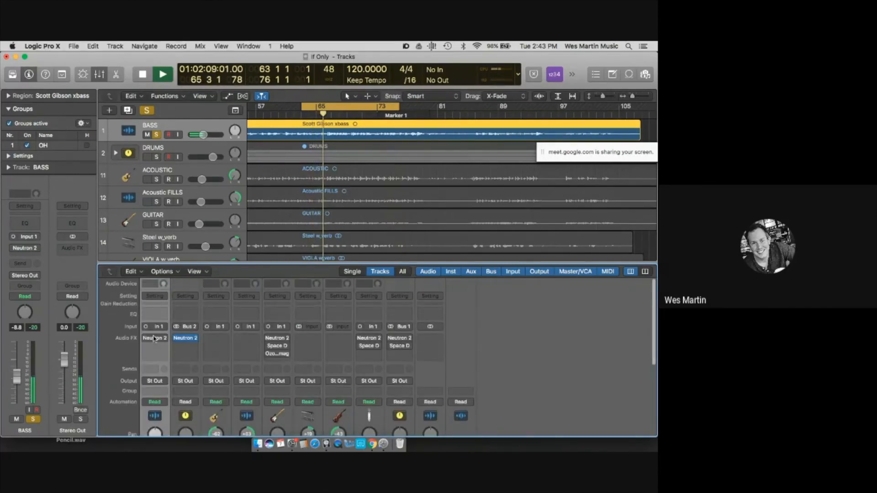
click(154, 338)
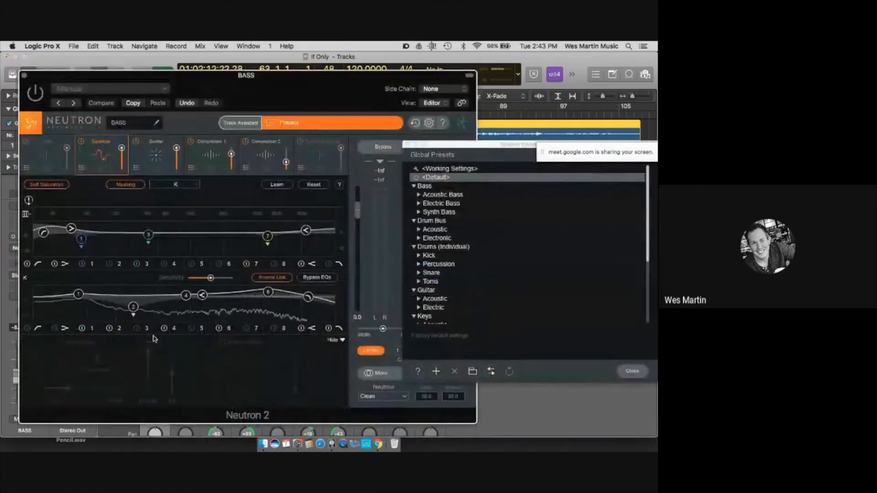
click(126, 185)
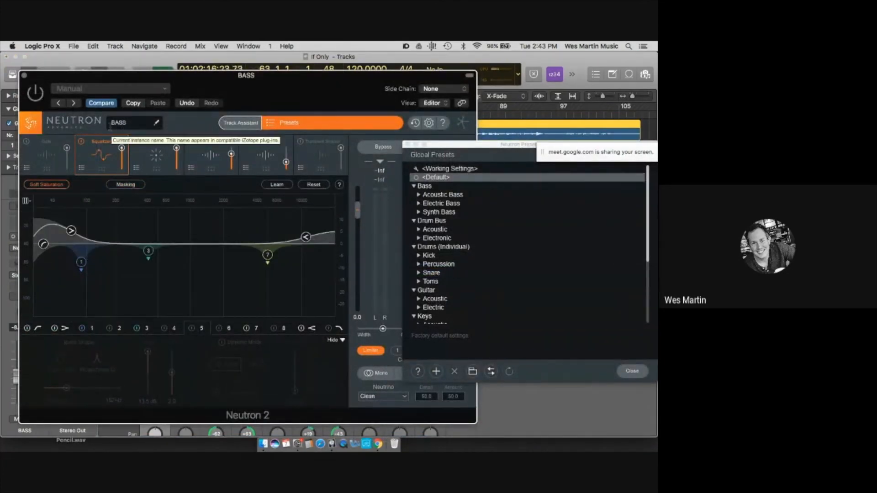
click(36, 94)
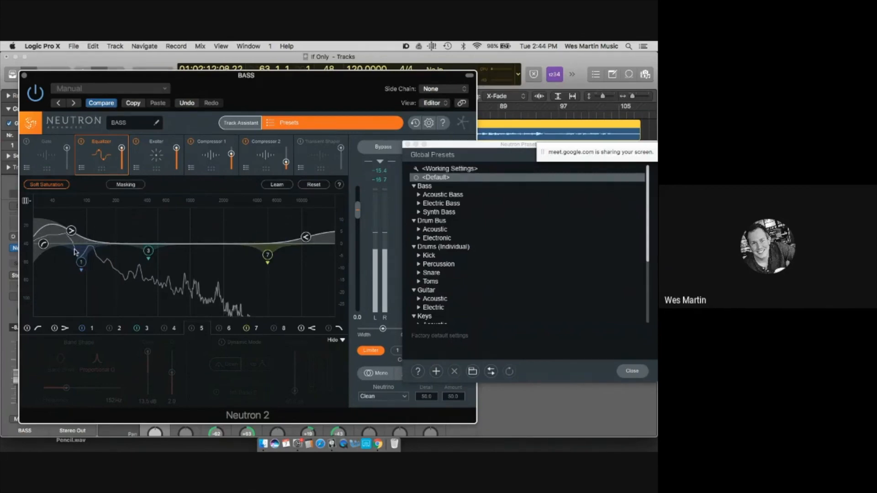
Audition BASS EQ bands 3 and 7 on their own, then review the Exciter and Compressor 2 modules before returning to the equalizer
click(149, 255)
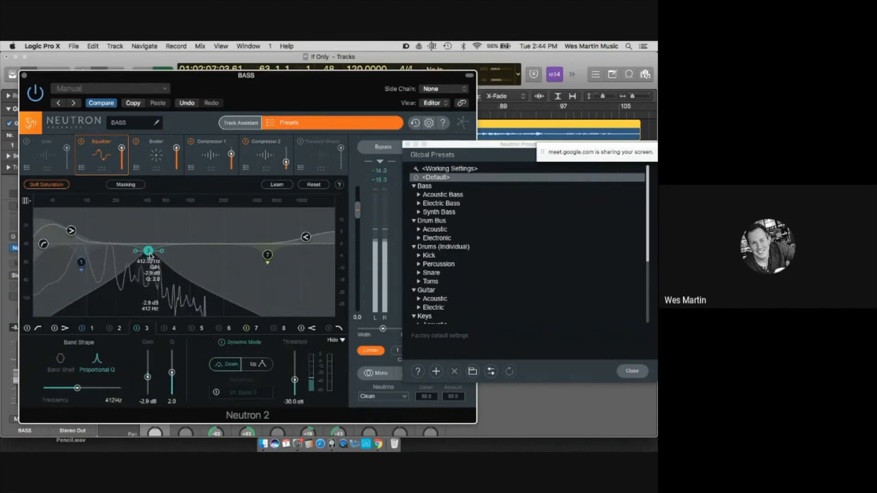
click(268, 254)
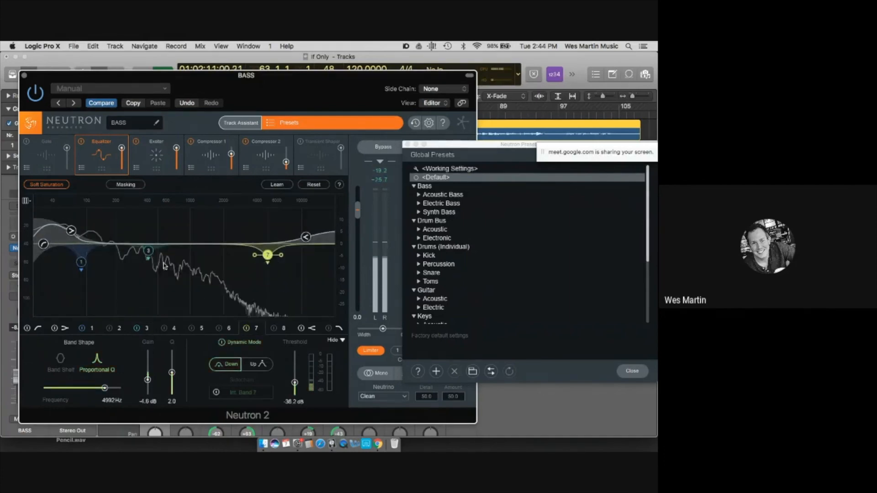
click(164, 158)
click(255, 159)
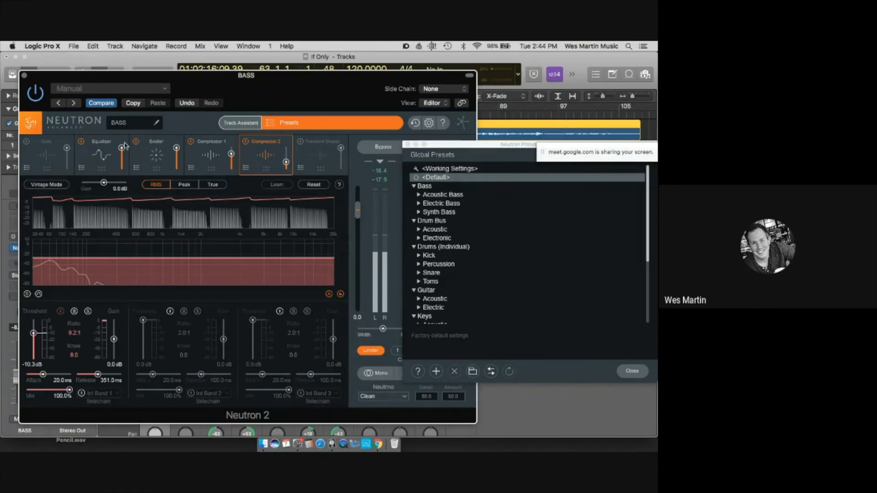
click(103, 155)
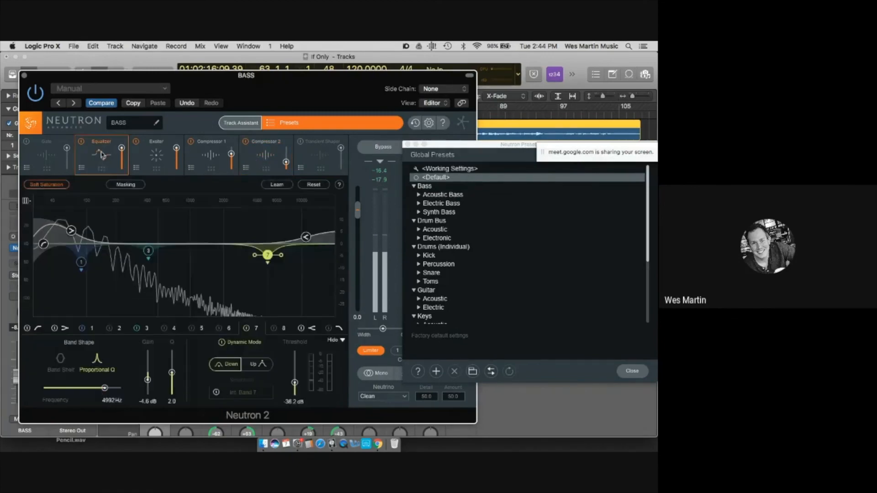
Show the BASS equalizer's masking comparison against K and disable Inverse Link
click(123, 185)
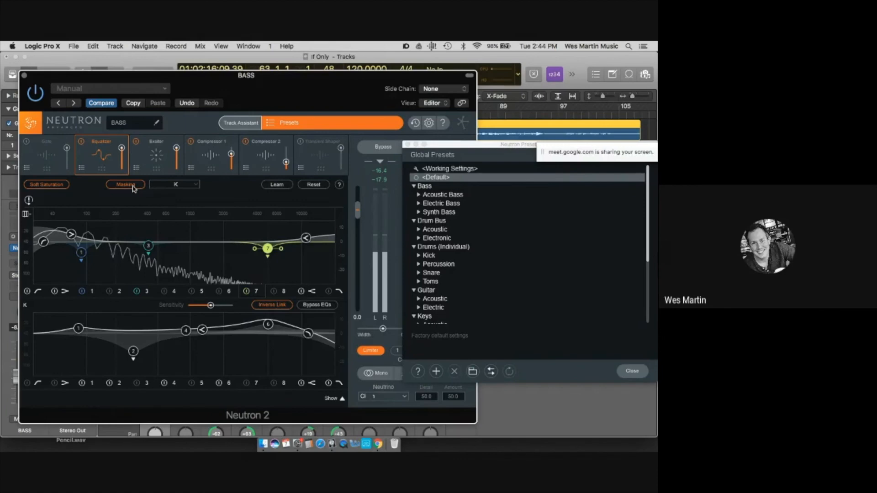
click(191, 185)
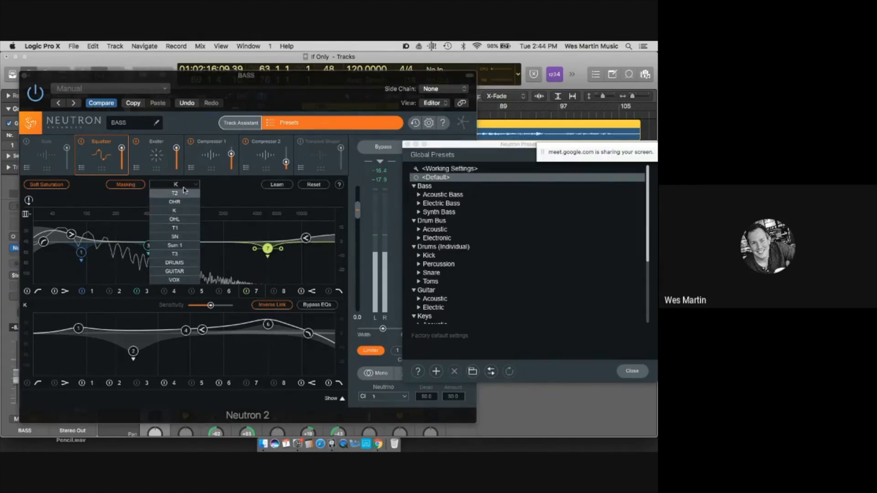
click(182, 211)
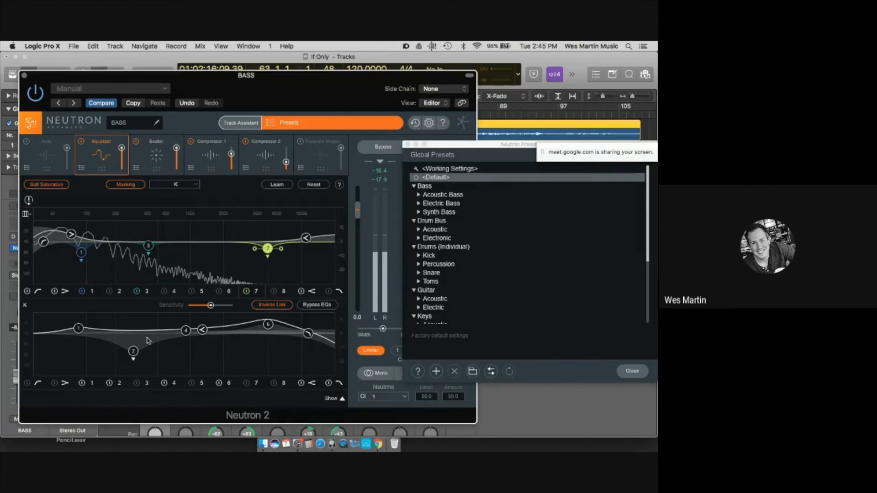
click(274, 305)
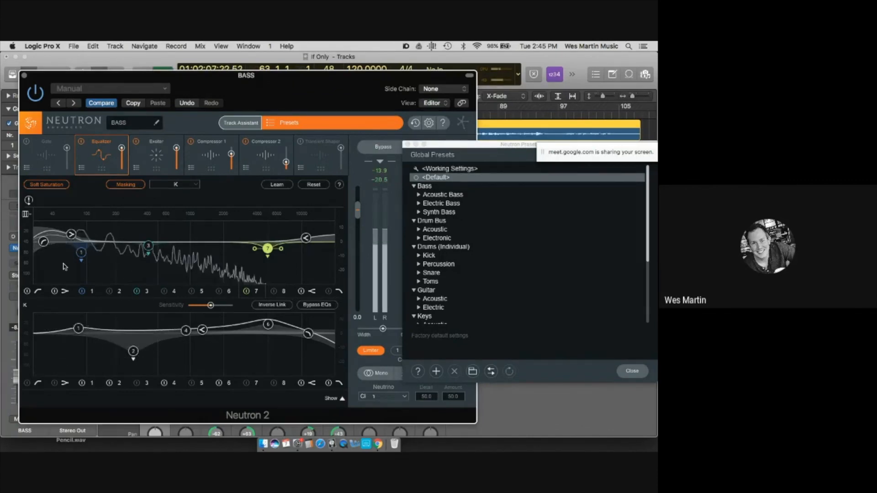
Compare the BASS equalizer with band 1 switched off and on
click(82, 291)
click(82, 291)
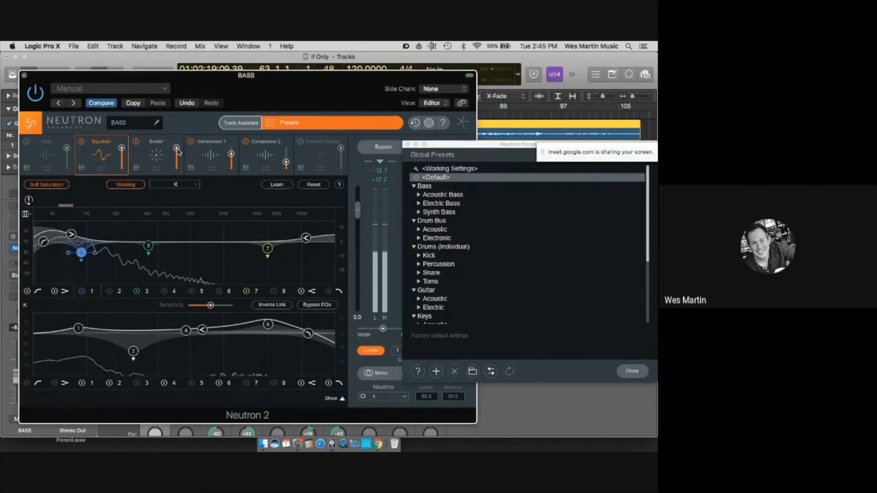
Expand the DRUMS stack in the mixer, solo K together with BASS and start playback
drag(229, 90, 473, 140)
scroll(245, 360, down, 5)
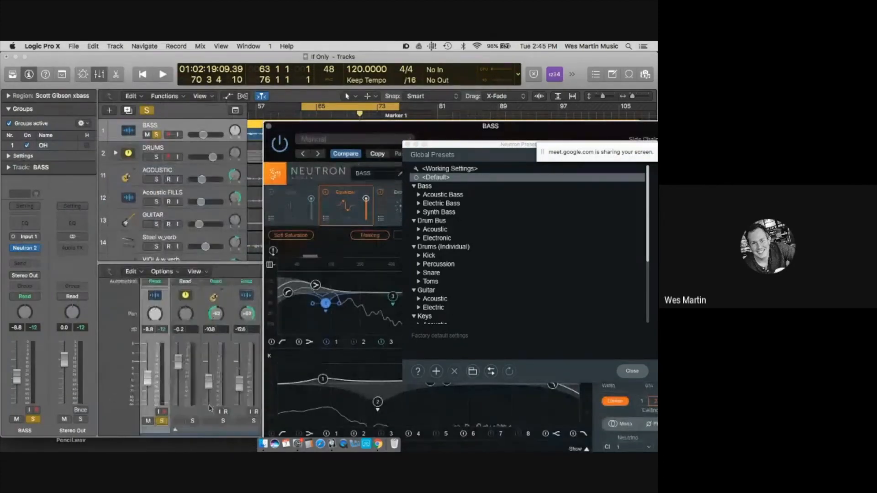
click(175, 431)
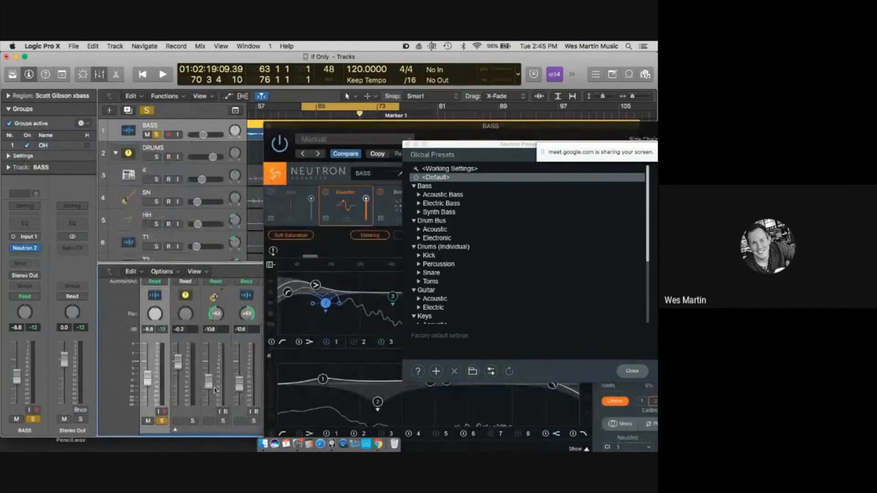
click(222, 413)
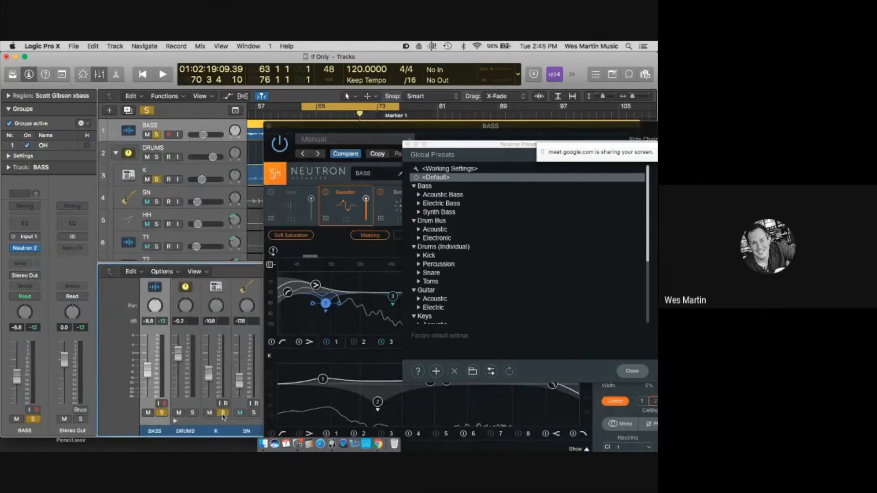
key(space)
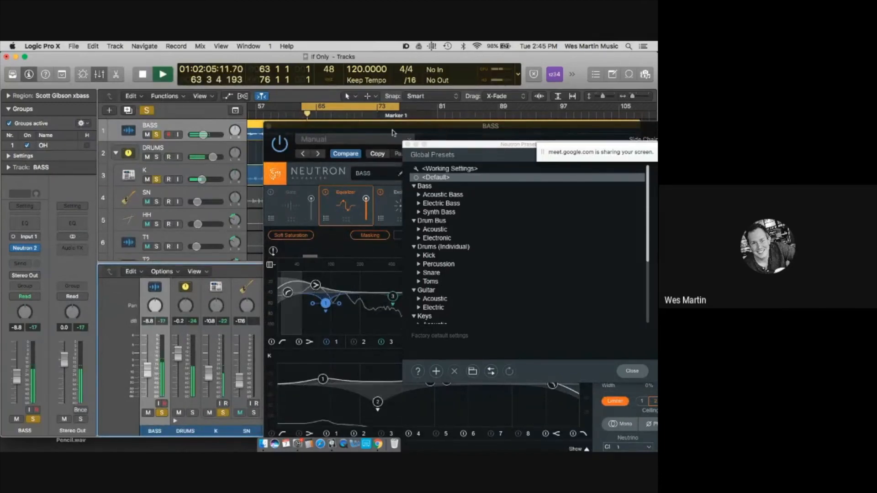
Compare BASS EQ band 1 with Dynamic Mode off and on against the soloed K, leaving Dynamic Mode on
drag(439, 132, 323, 101)
drag(236, 90, 108, 53)
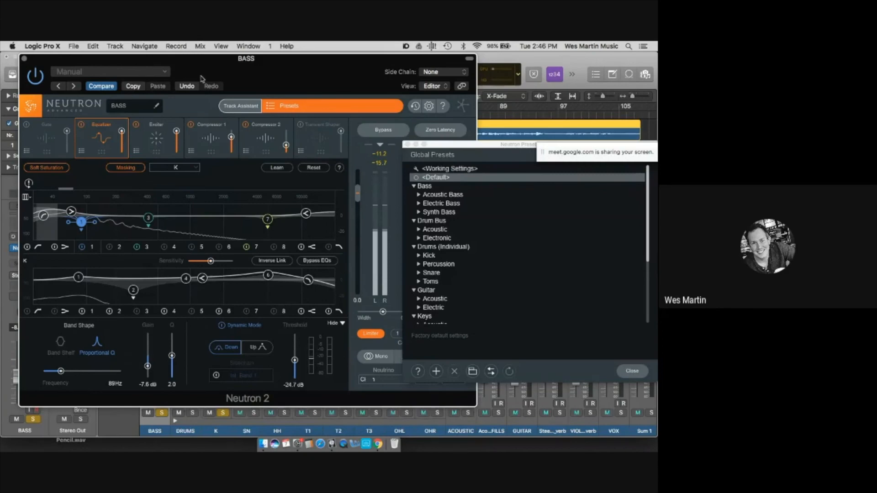
drag(224, 73, 206, 72)
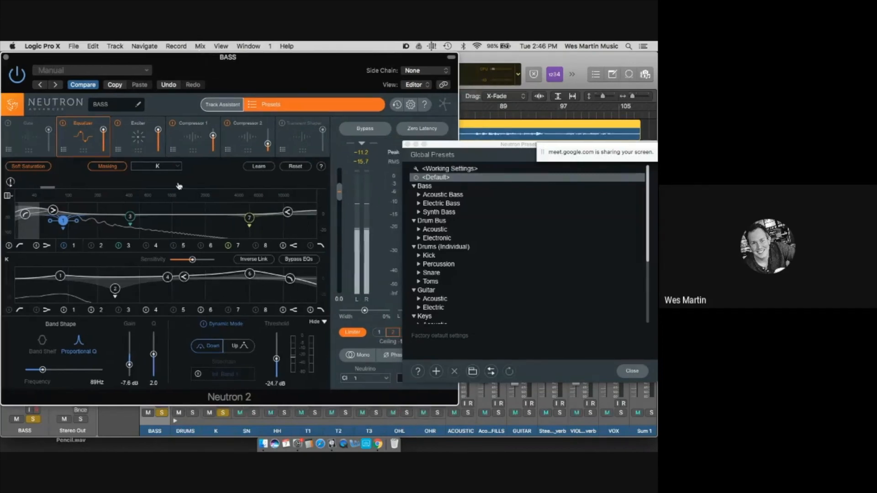
click(218, 325)
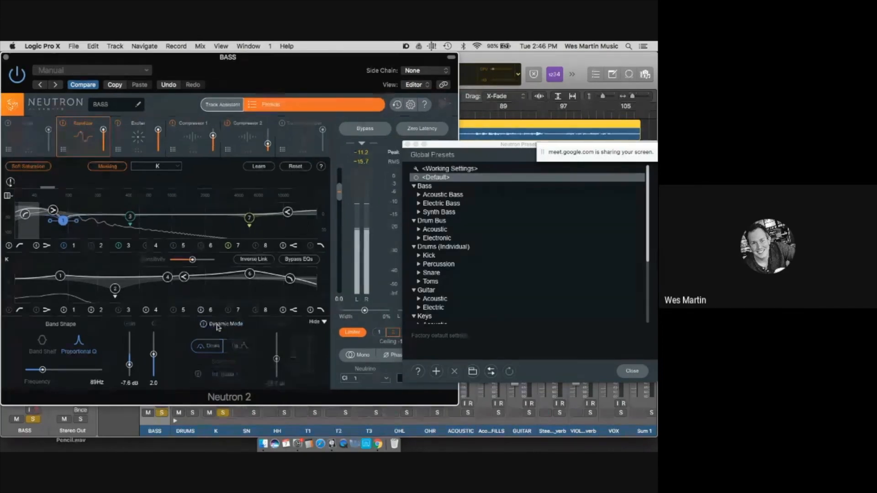
key(space)
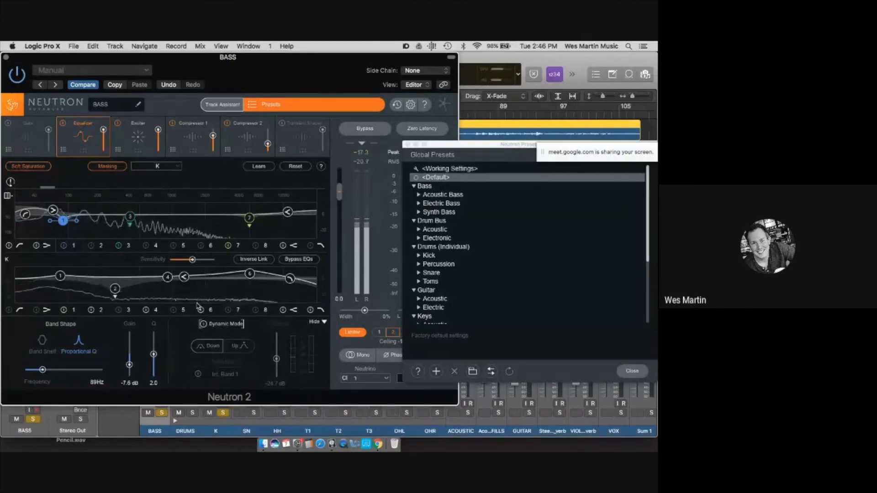
mouse_move(174, 67)
mouse_down()
mouse_move(194, 67)
mouse_move(184, 67)
mouse_up()
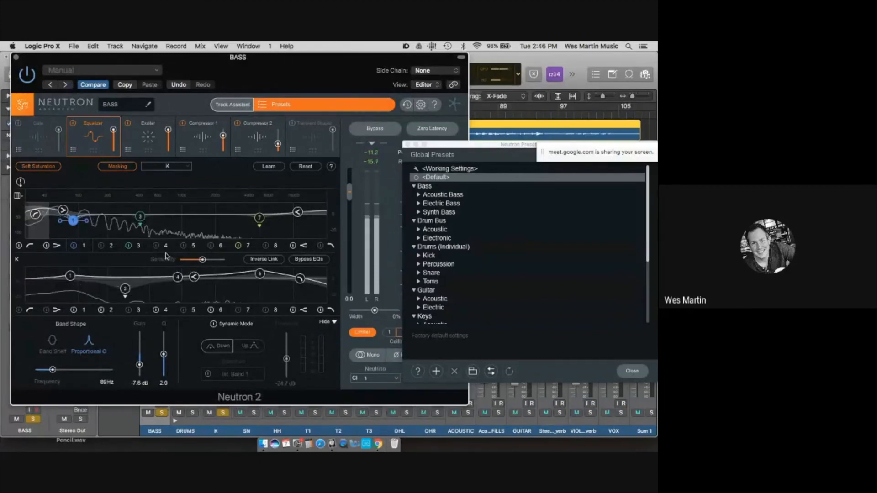
click(268, 259)
click(218, 326)
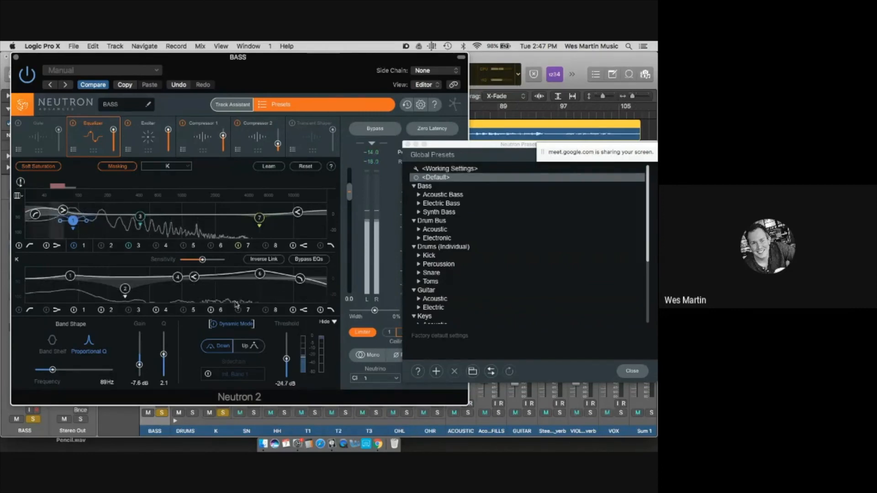
click(213, 324)
click(213, 324)
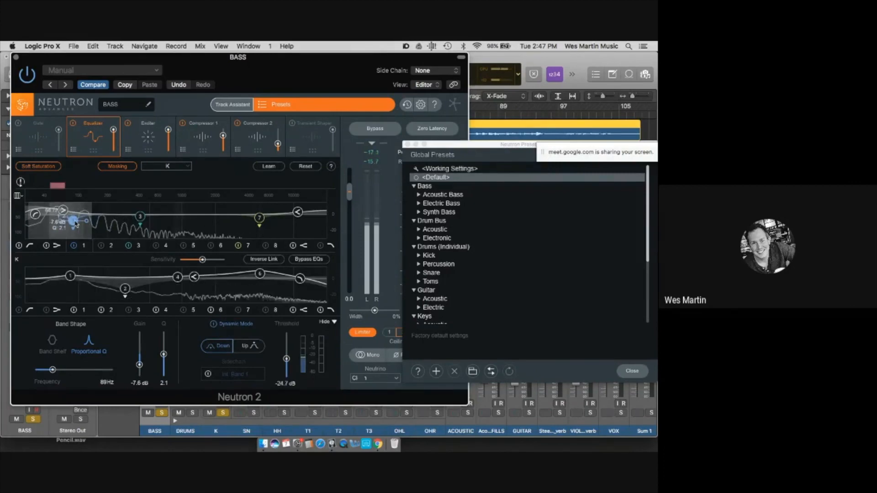
Enable Inverse Link and exaggerate BASS EQ band 1 to -30.0 dB at 112 Hz, compare with bypass, and try 15.0 dB at 111 Hz
click(250, 260)
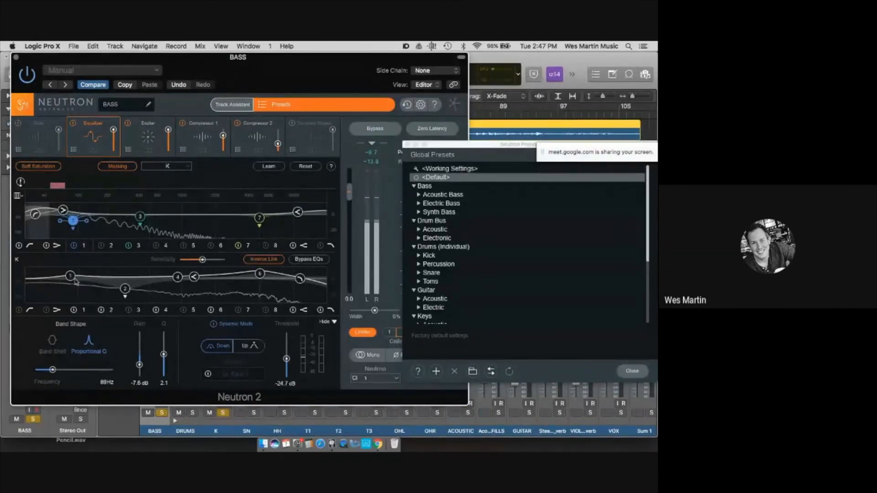
drag(74, 224, 83, 250)
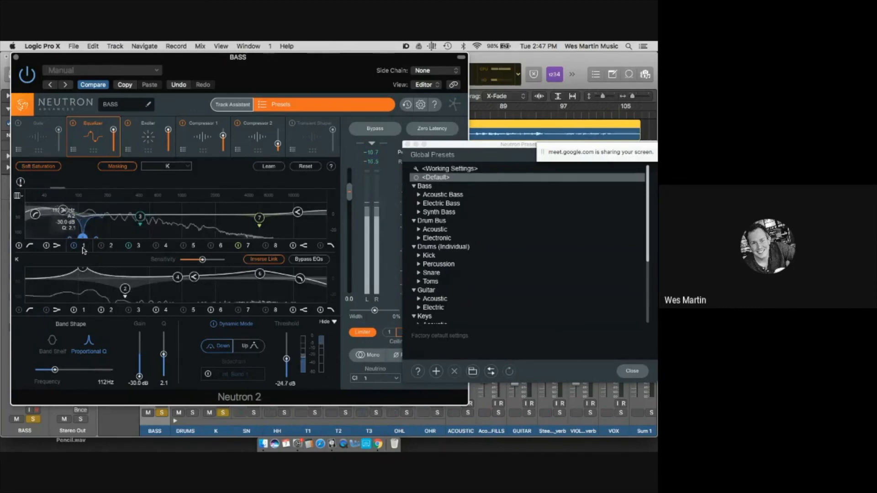
click(369, 130)
click(369, 130)
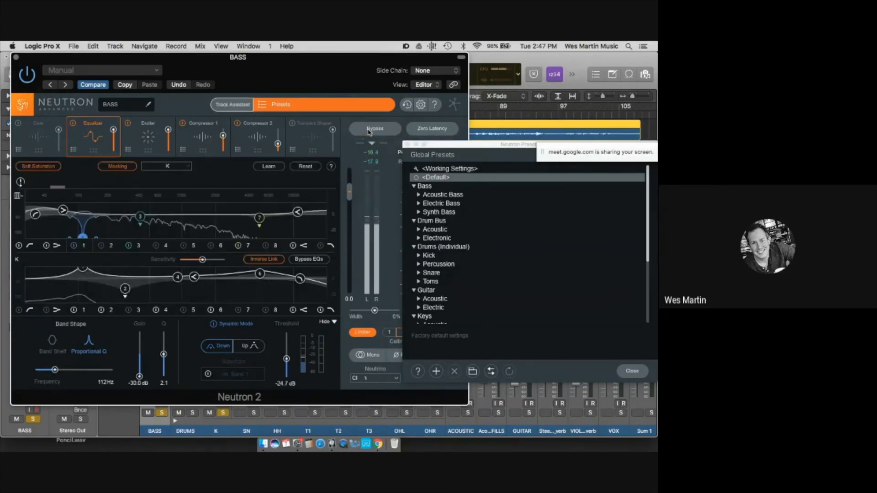
mouse_move(83, 238)
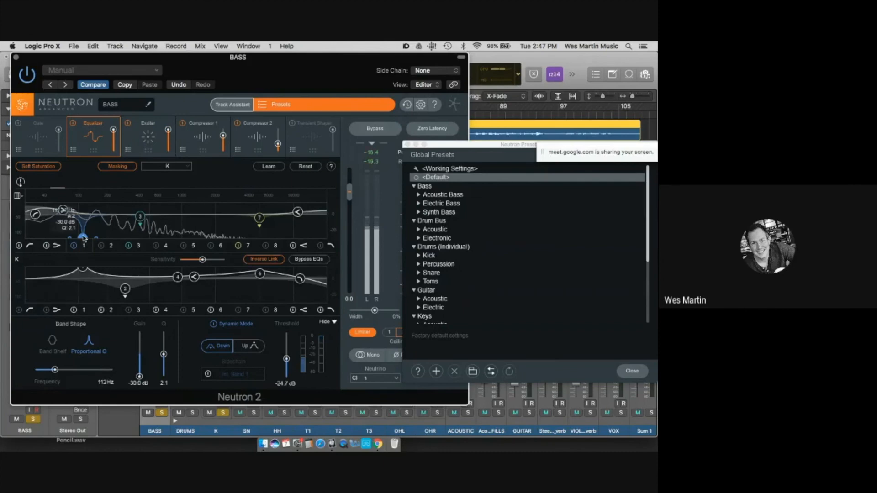
drag(84, 228, 83, 191)
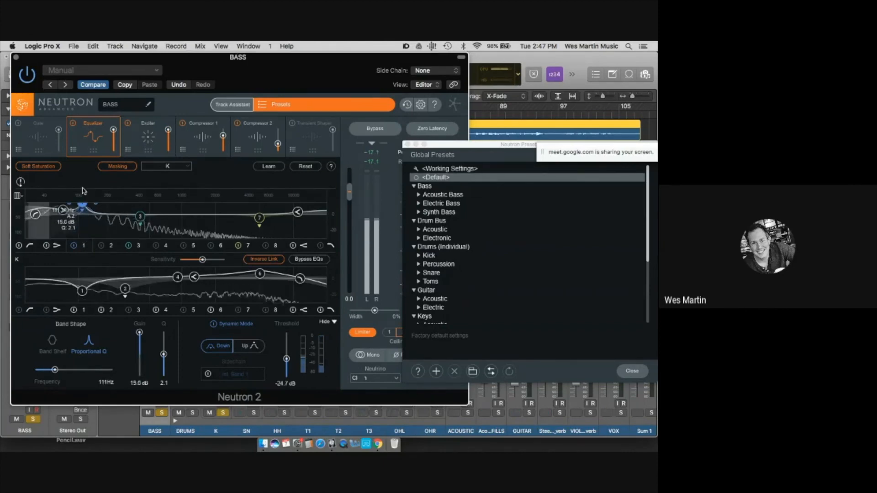
Set BASS EQ band 1 to -11.2 dB at 116 Hz, then reduce the linked K band 1 to 5.9 dB
drag(83, 206, 85, 224)
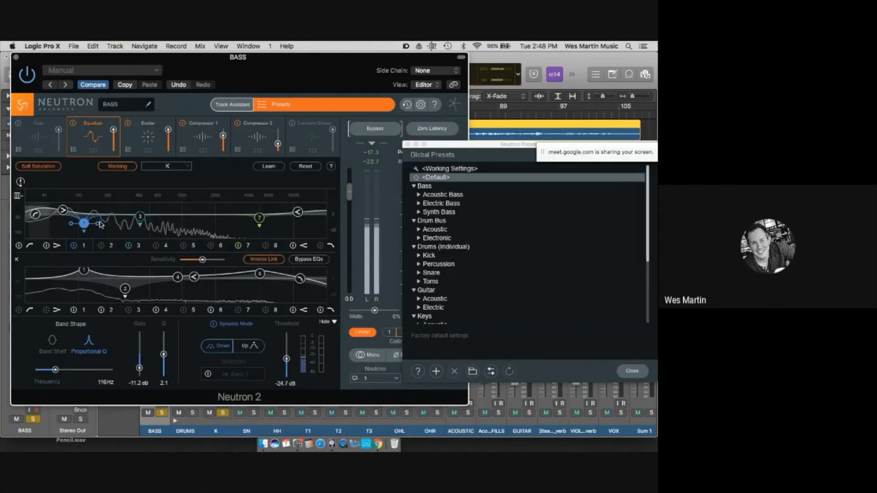
click(84, 277)
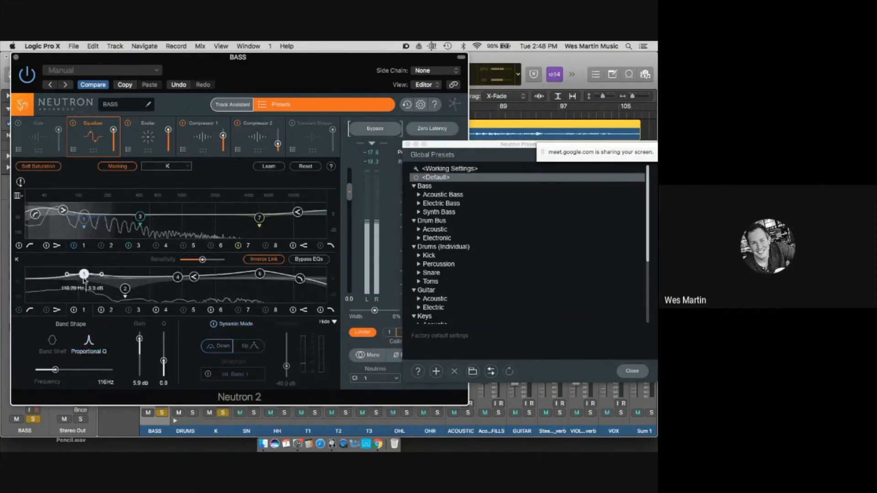
Boost band 1 of the inverse-linked kick EQ to 15 dB at 131 Hz and compare the result against Neutron's bypassed sound
mouse_move(84, 280)
mouse_down()
mouse_move(69, 261)
mouse_move(89, 262)
mouse_up()
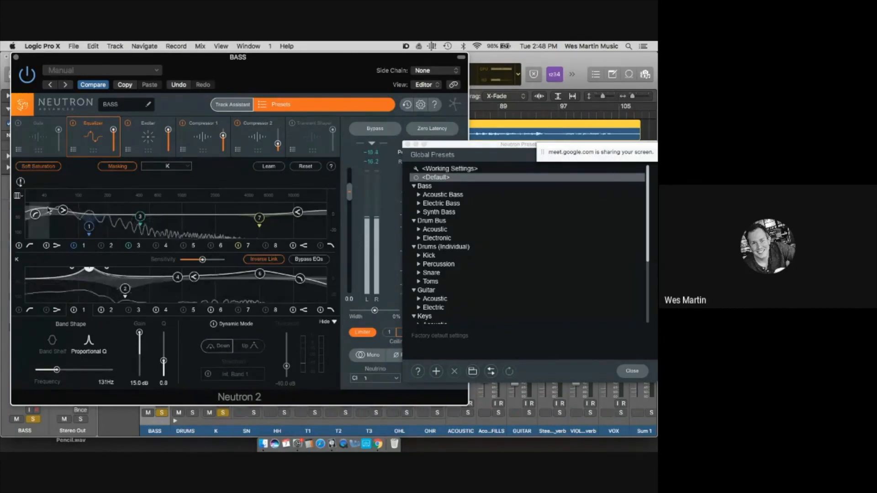
click(378, 130)
click(385, 131)
click(385, 131)
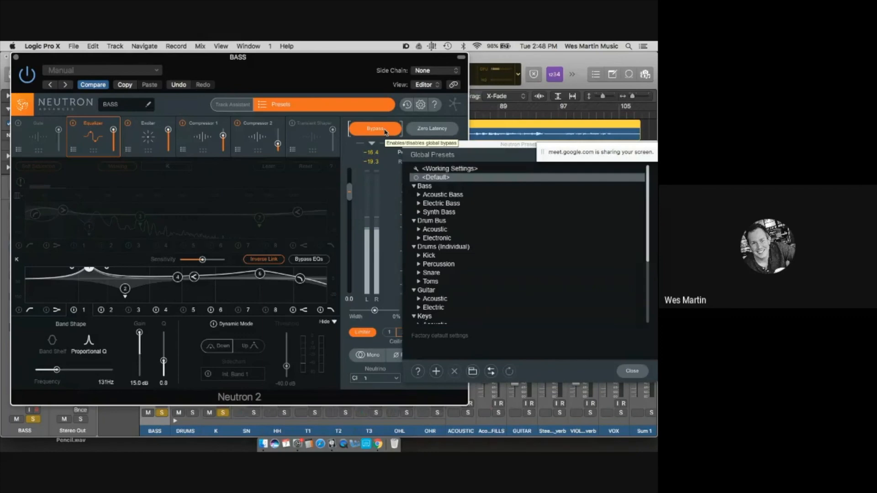
click(375, 129)
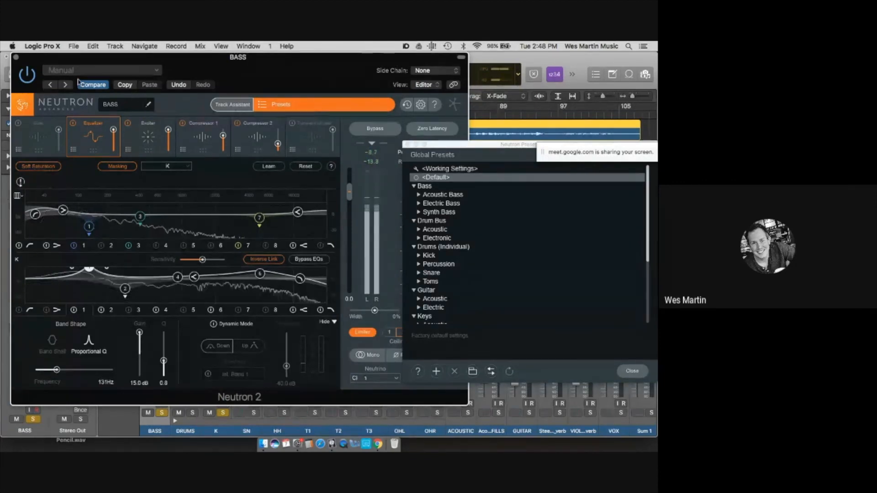
click(16, 57)
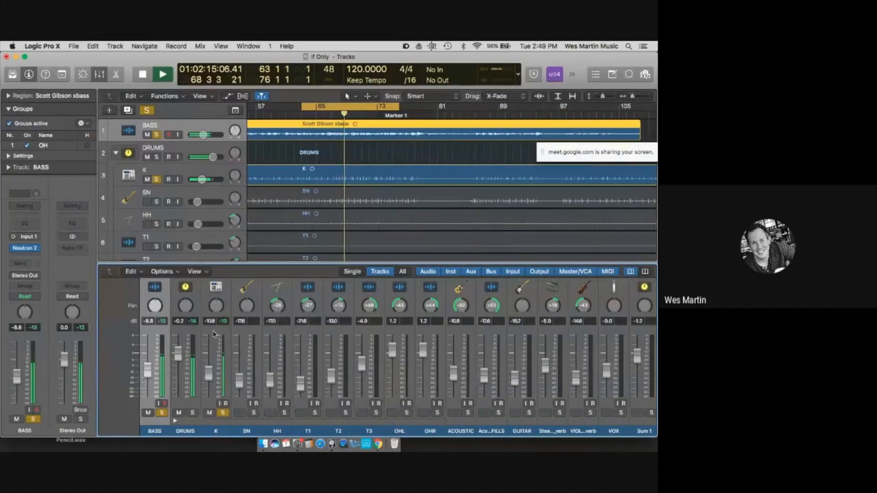
Stop playback and take the kick and BASS channels out of solo
key(space)
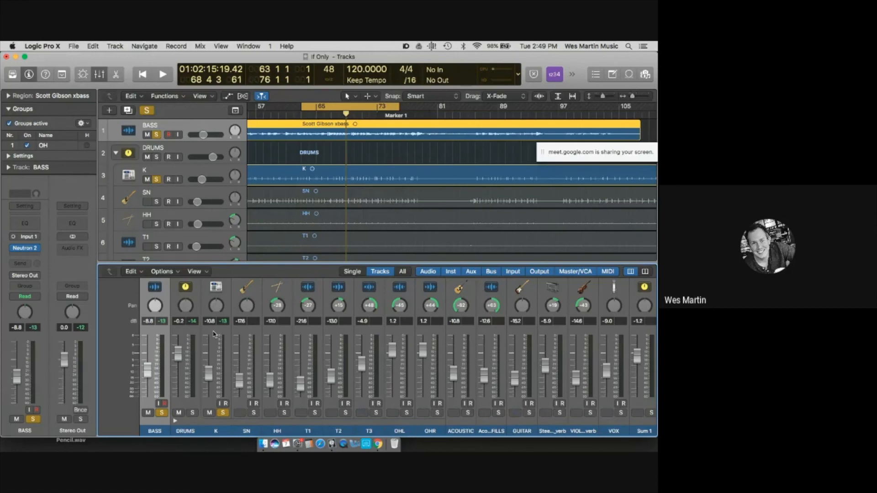
click(222, 413)
click(161, 412)
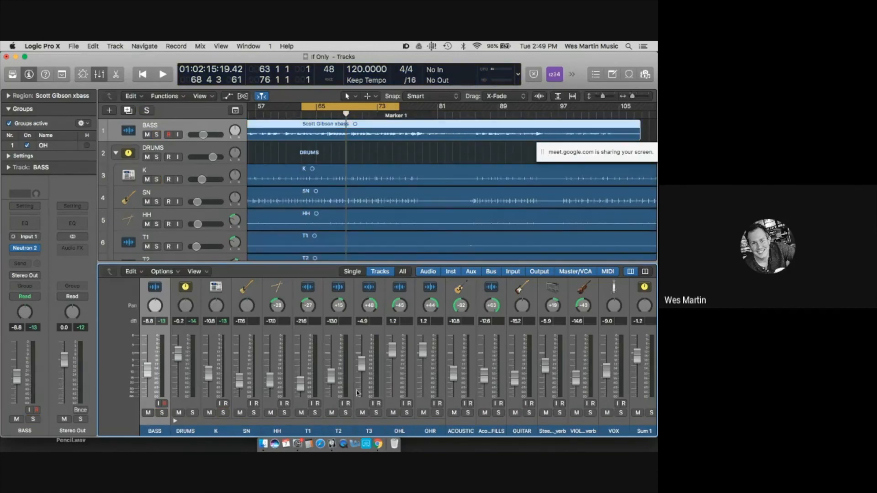
Solo the VOX channel and play it from the start of the cycle range
scroll(358, 393, right, 3)
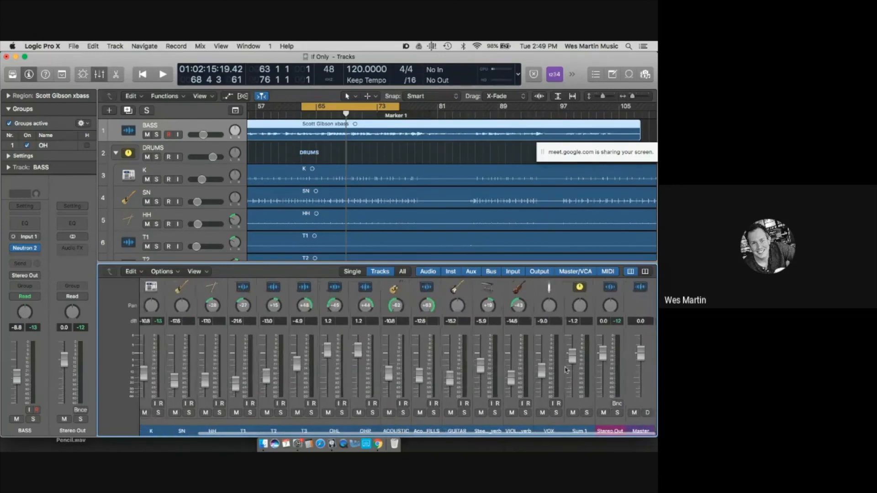
click(561, 292)
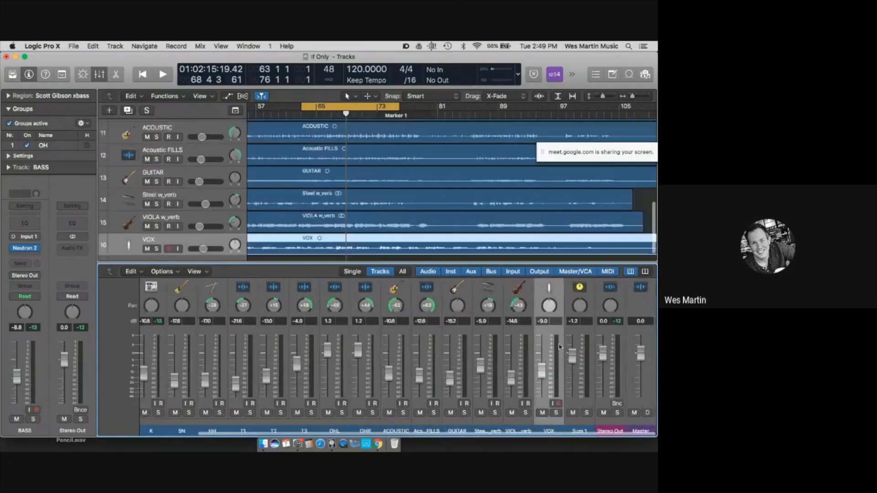
click(556, 413)
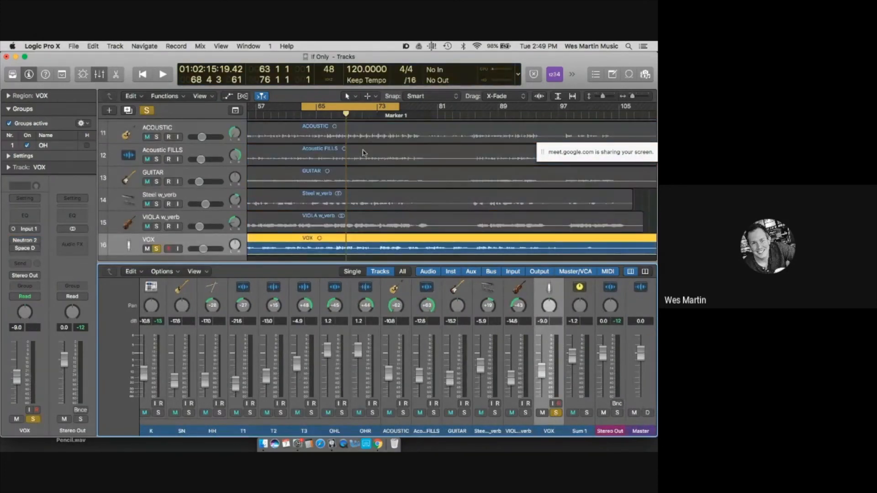
key(space)
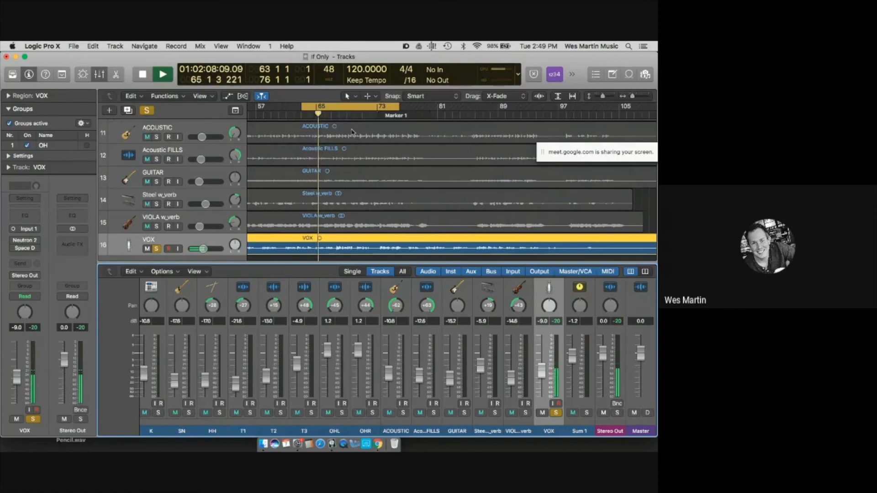
Set the cycle range to bars 71 through 78 for the vocal passage and stop playback
mouse_move(352, 106)
mouse_down()
mouse_move(443, 106)
mouse_move(348, 108)
mouse_move(356, 109)
mouse_up()
drag(427, 107, 452, 107)
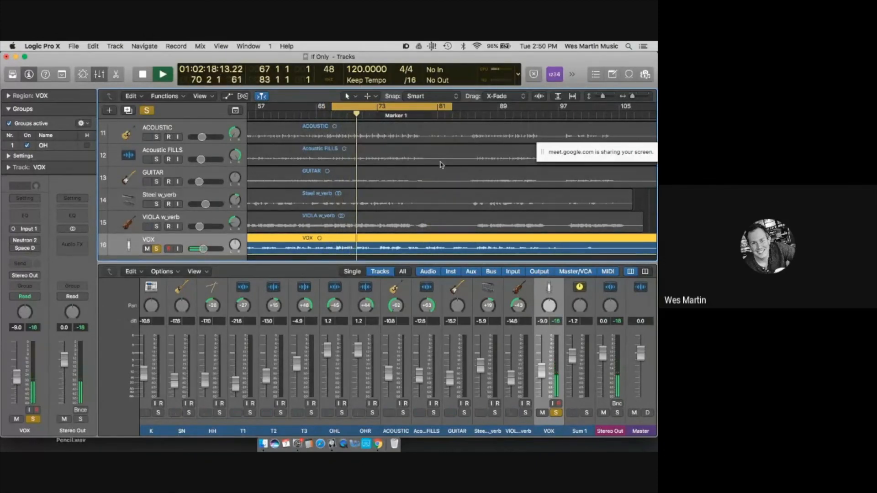
scroll(560, 337, up, 1)
scroll(560, 337, up, 5)
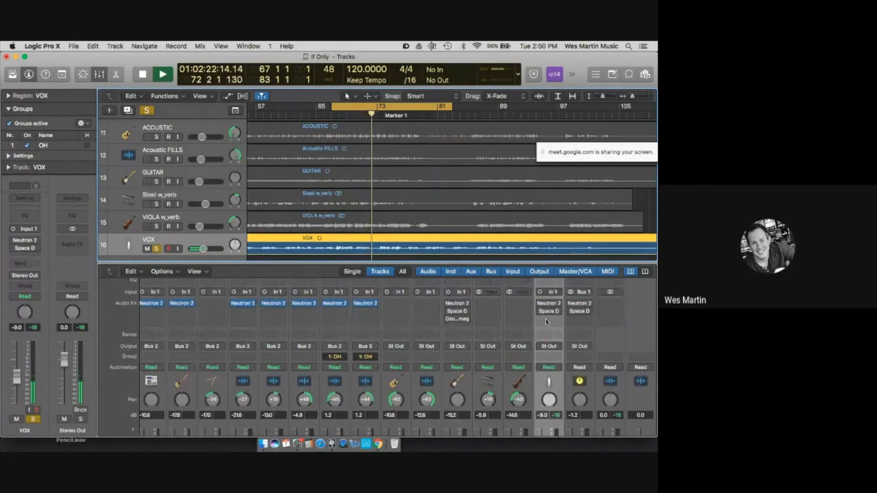
drag(330, 108, 362, 110)
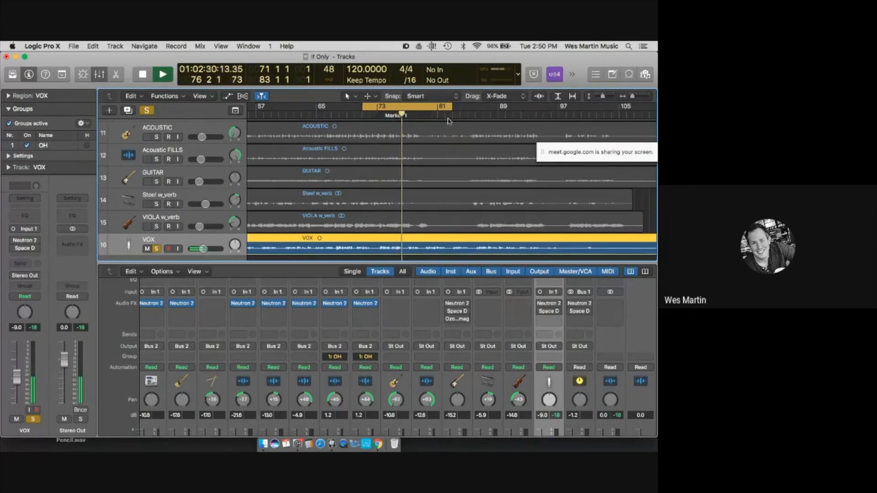
key(space)
drag(451, 106, 418, 107)
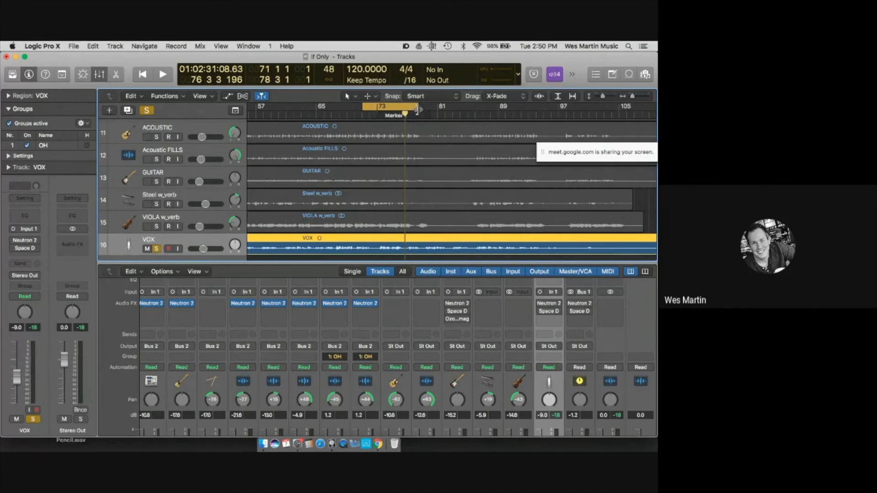
Open the Neutron 2 insert on the VOX channel and display its Equalizer module
scroll(529, 319, down, 5)
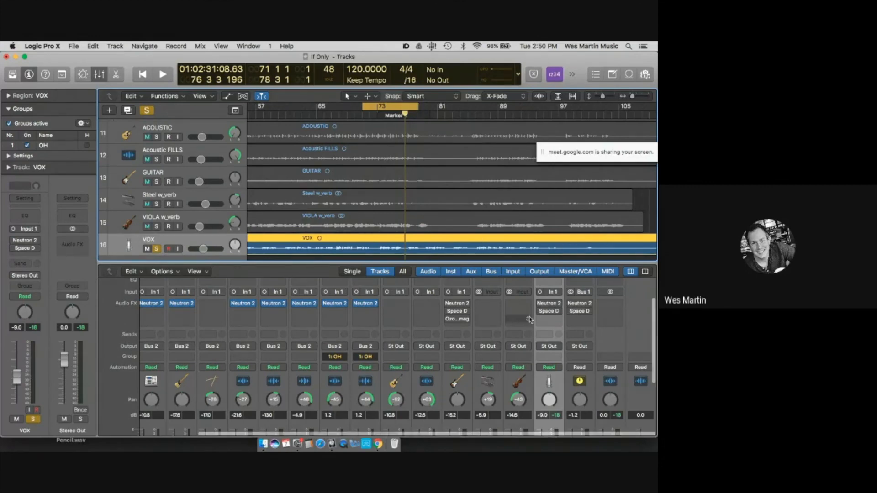
scroll(530, 319, up, 5)
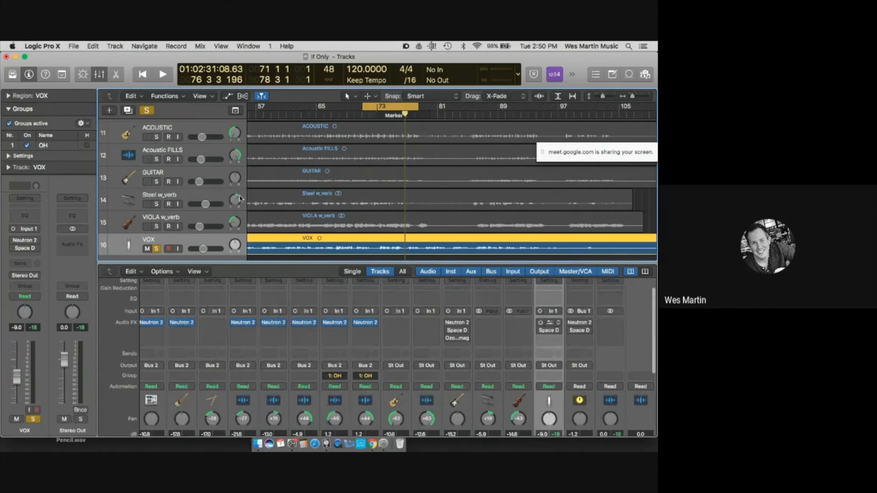
key(v)
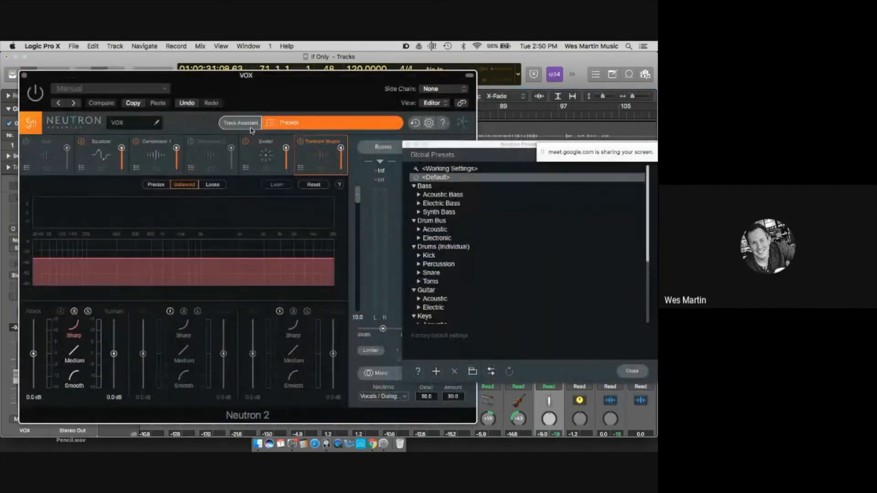
click(91, 158)
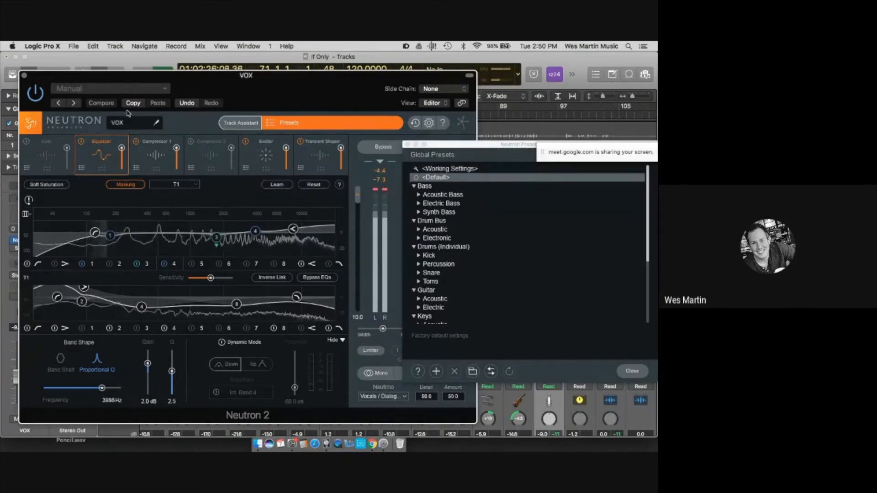
Close the Global Presets window and lower the VOX channel fader to -10.6 dB
drag(36, 81, 7, 61)
click(408, 144)
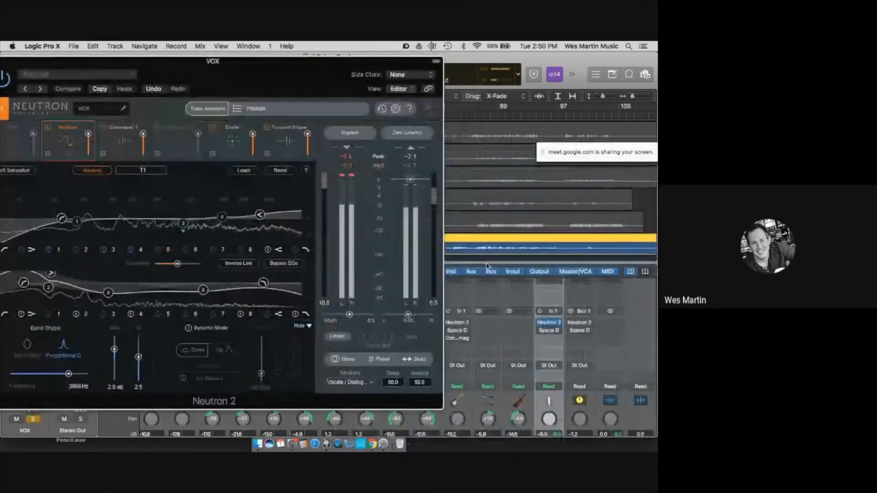
scroll(503, 343, down, 5)
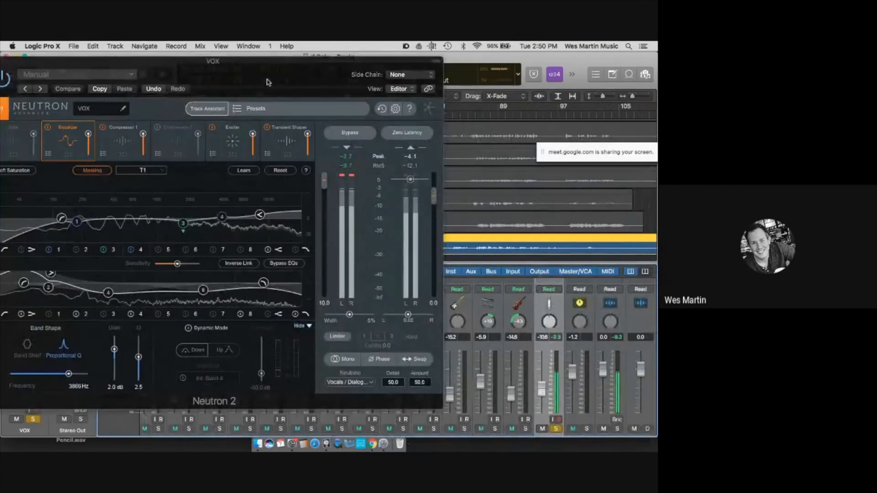
drag(257, 68, 336, 63)
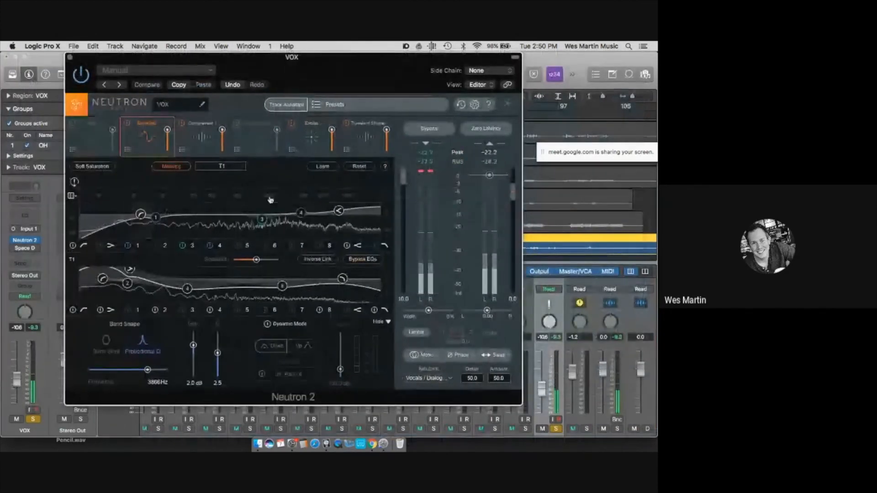
Turn off Masking in the vocal EQ and reduce the high shelf to 2.8 dB at 8459 Hz
click(179, 168)
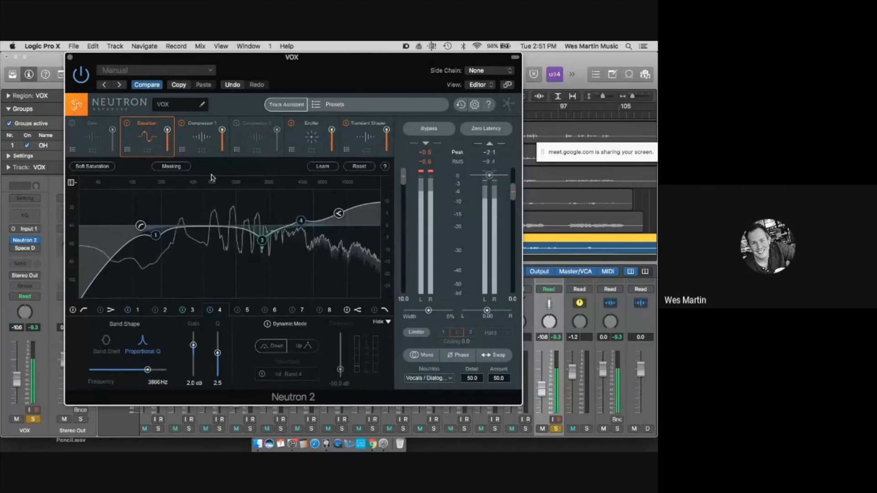
click(339, 213)
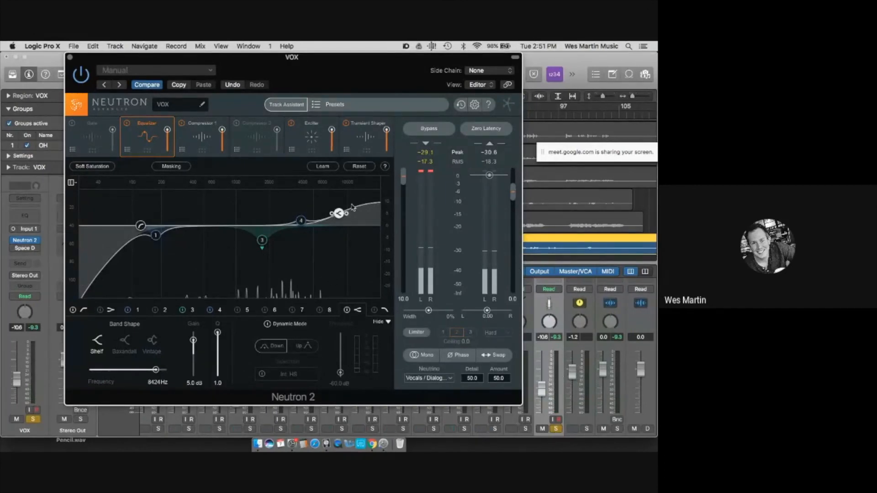
drag(339, 214, 340, 222)
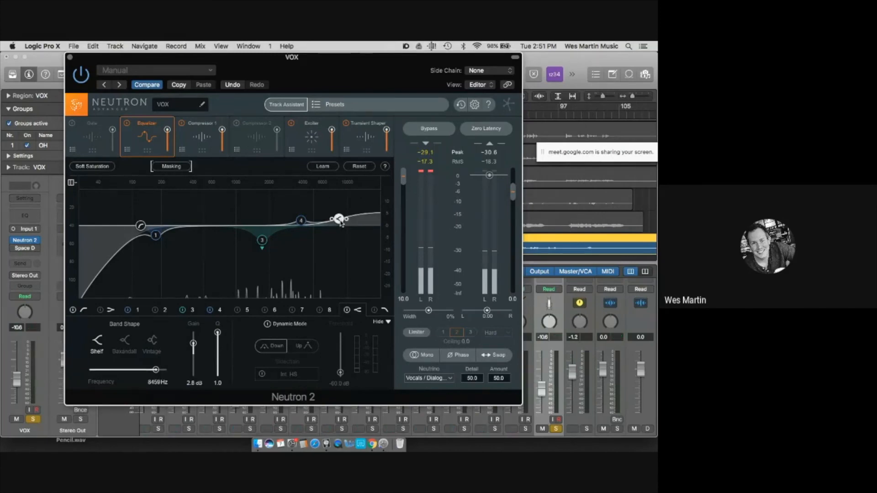
Reset Neutron's input gain to 0.0 dB and compare the vocal with the plug-in bypassed and active
click(426, 129)
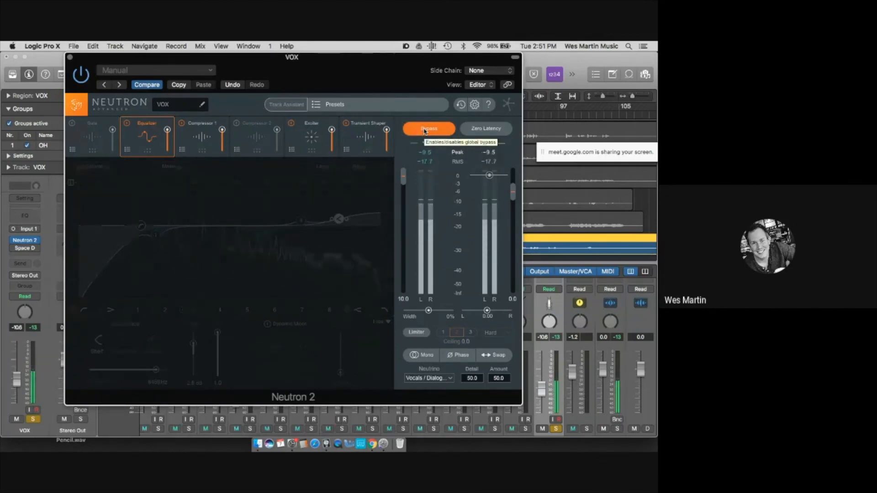
click(425, 131)
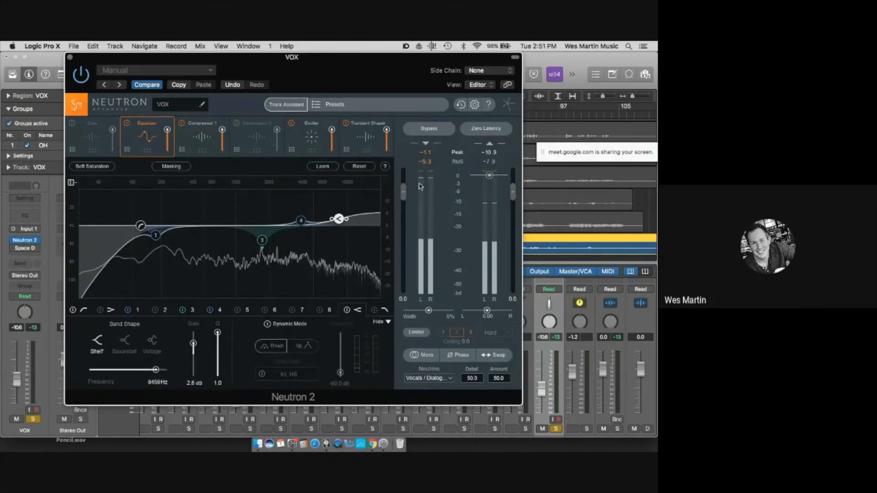
click(423, 131)
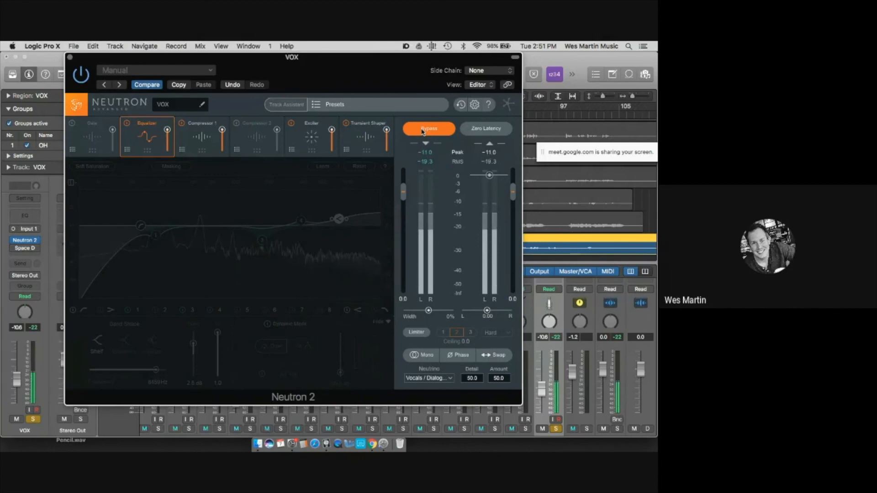
click(422, 131)
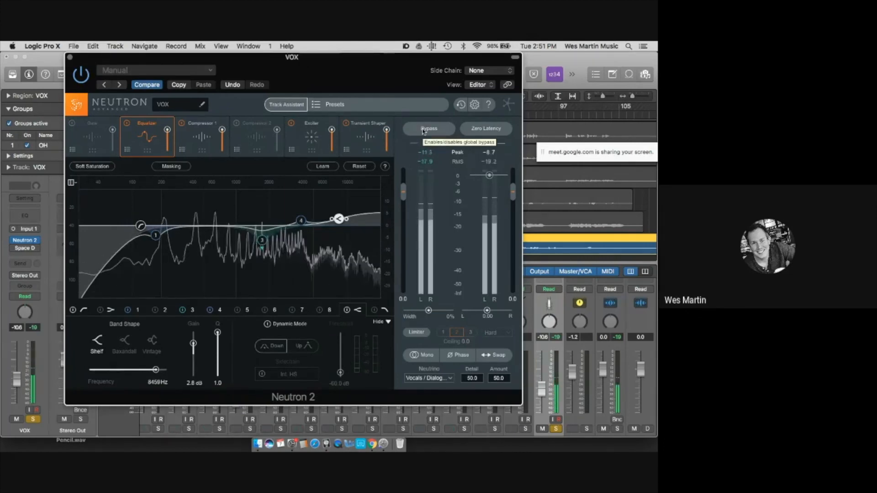
click(424, 131)
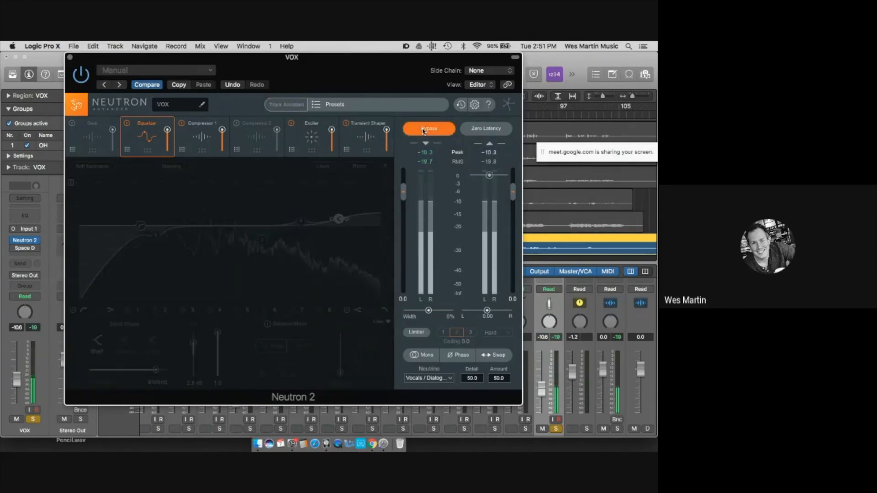
click(416, 135)
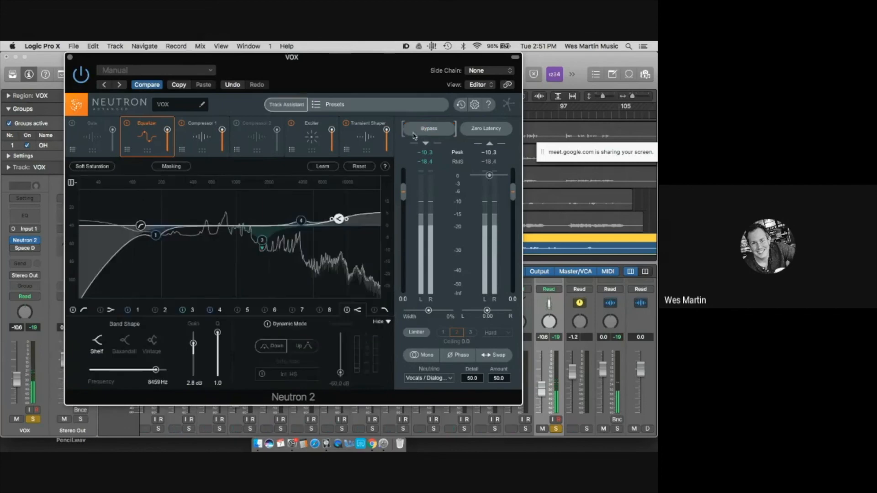
Examine the vocal EQ's dynamic band 3 and band 1, and check the VOX channel in the mixer behind the plug-in
click(262, 242)
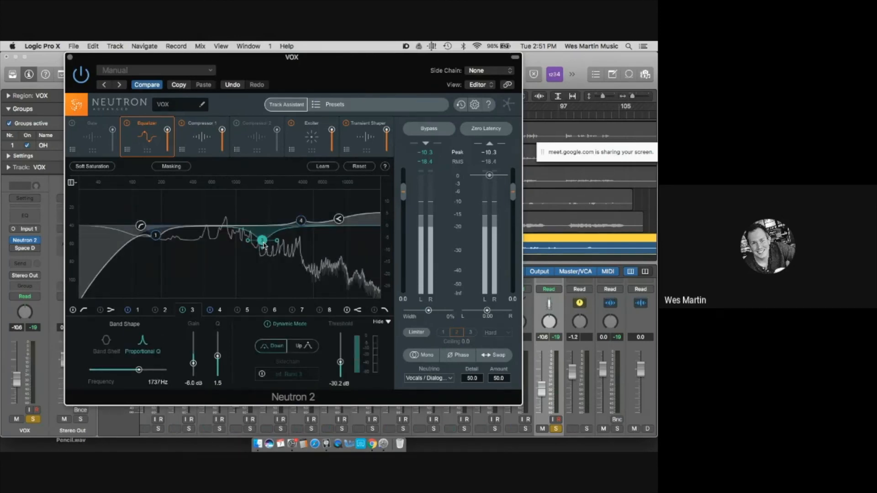
drag(263, 245, 263, 245)
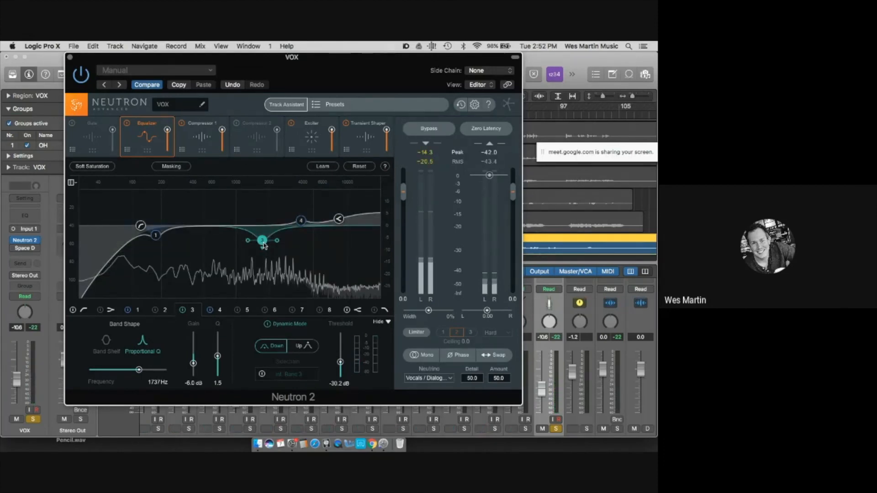
drag(156, 236, 156, 239)
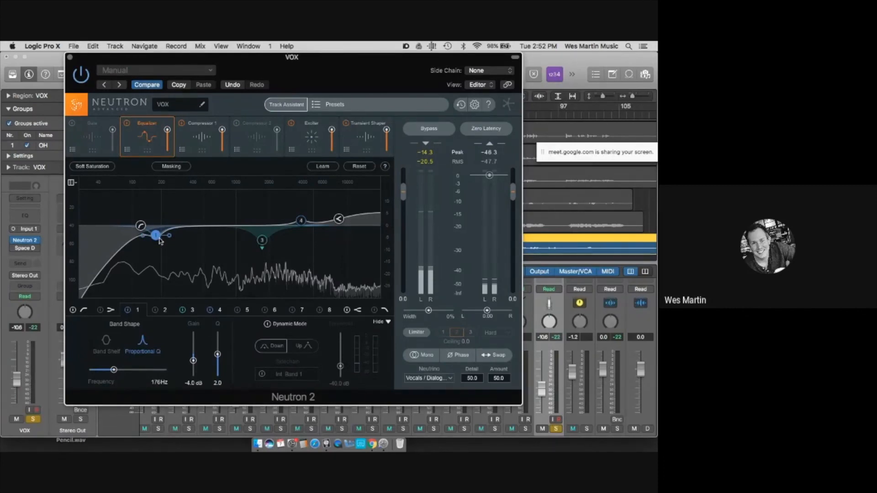
drag(409, 74, 292, 74)
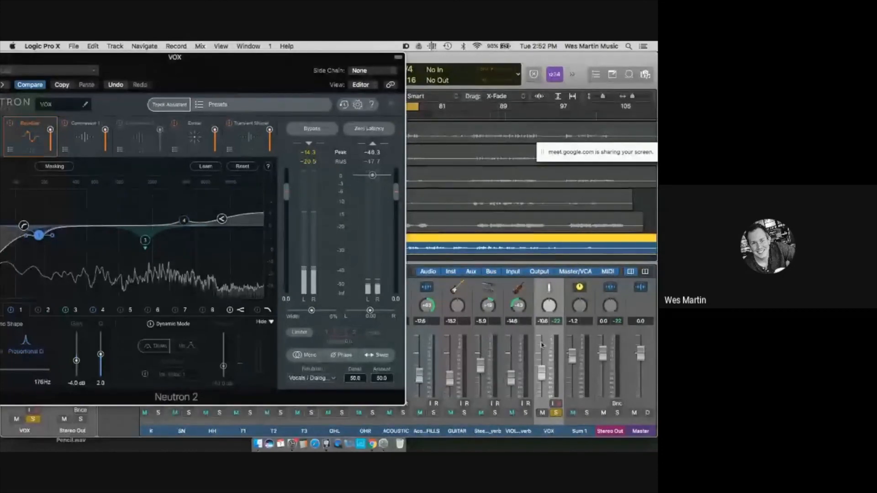
drag(284, 88, 406, 86)
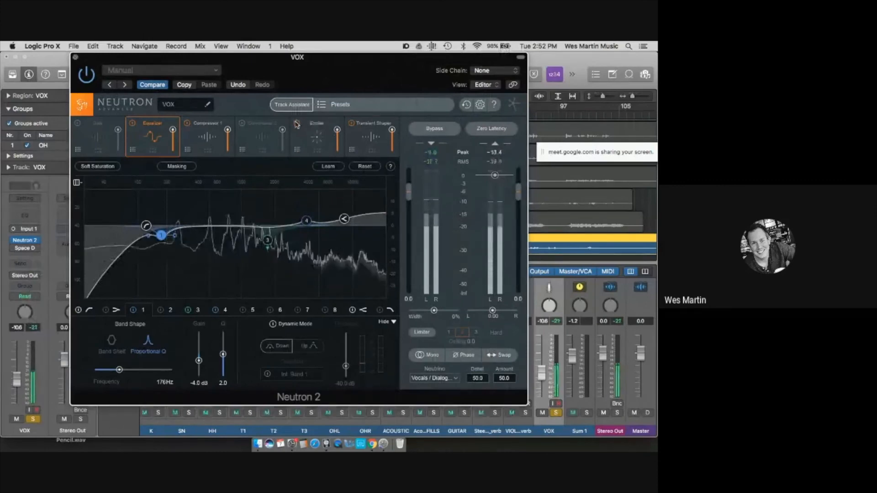
Enable Neutron's Gate on the vocal, with its threshold at -35.3 dB and release at 104.7 ms
click(372, 135)
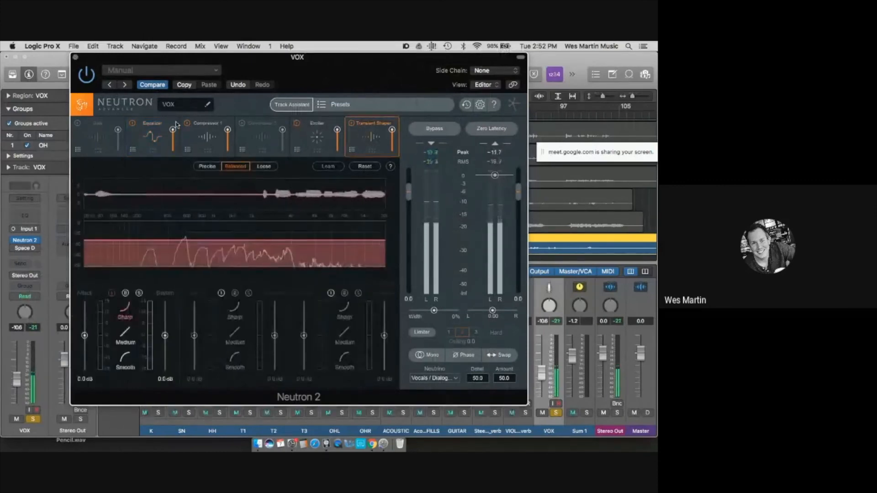
click(94, 137)
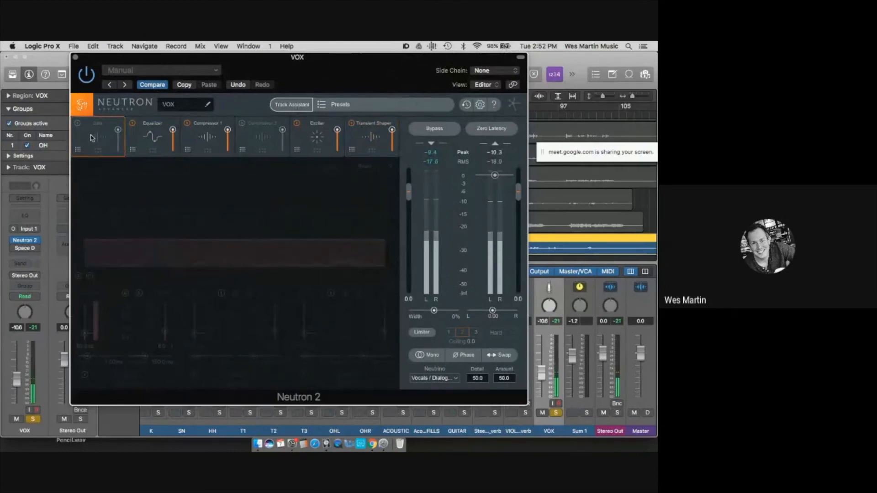
click(77, 125)
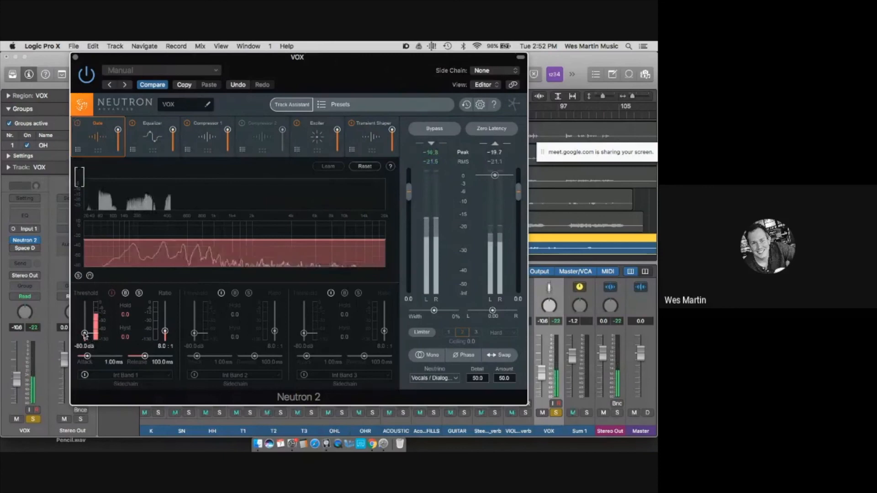
drag(85, 334, 87, 325)
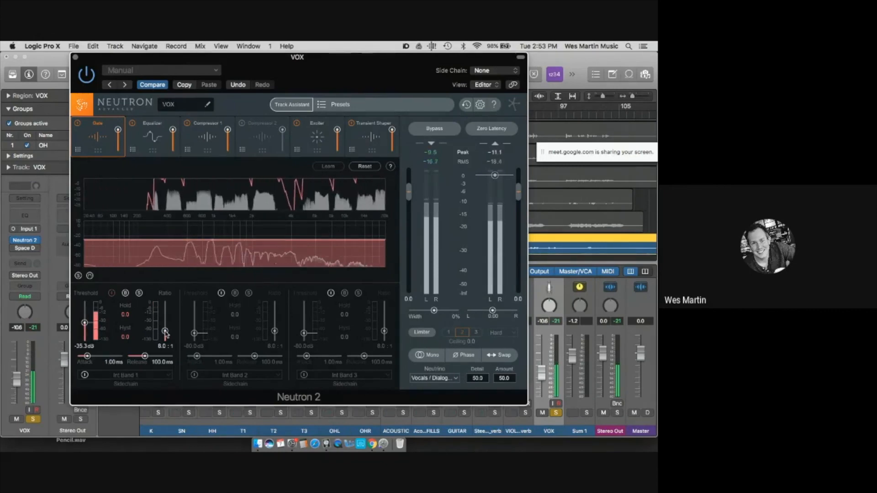
drag(145, 356, 149, 358)
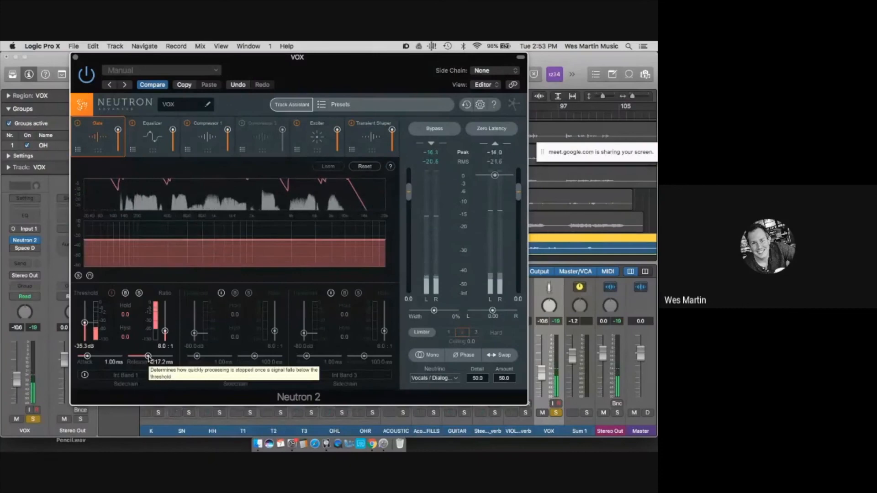
drag(148, 357, 145, 359)
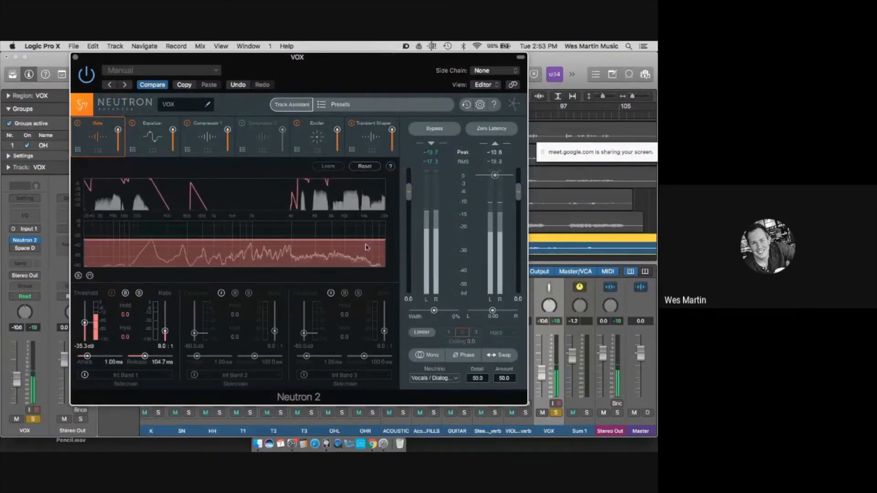
Compare the vocal with Neutron's Gate module switched off and on, and close the plug-in window
click(78, 124)
click(77, 123)
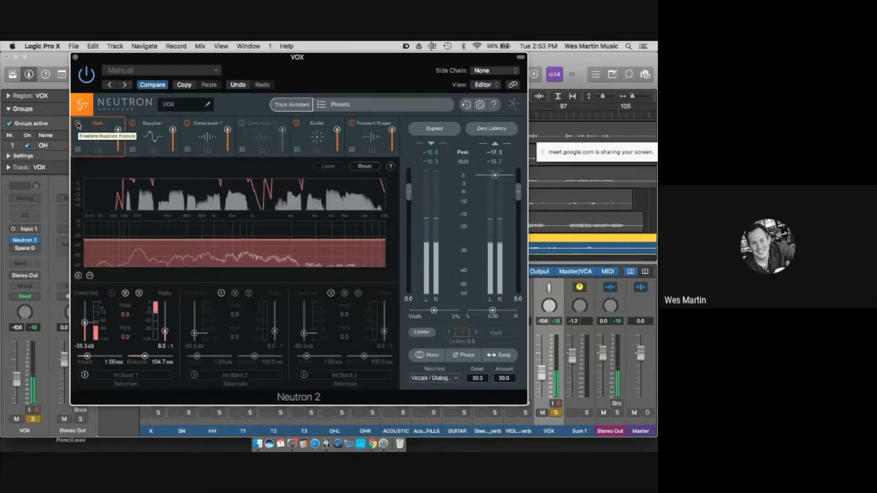
click(78, 123)
click(77, 123)
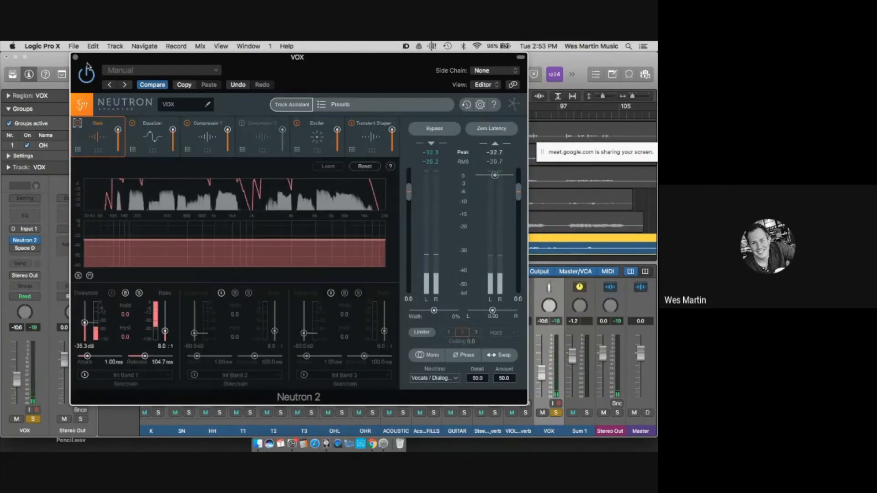
click(76, 58)
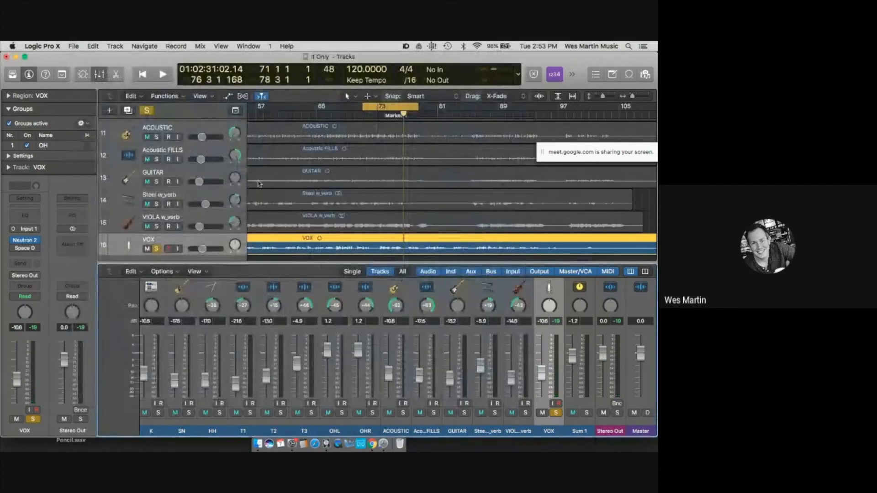
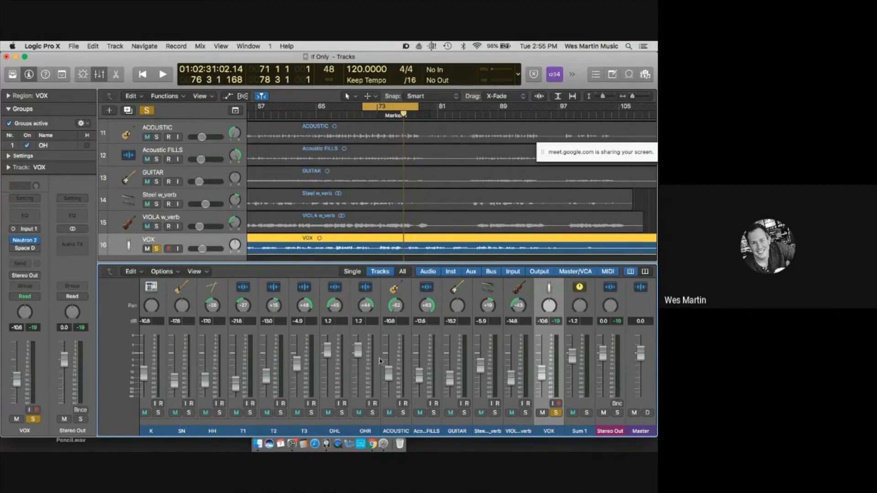
Bypass Neutron 2 on the VOX channel and insert a stereo Noise Gate in the free slot below Space Designer
scroll(563, 342, up, 5)
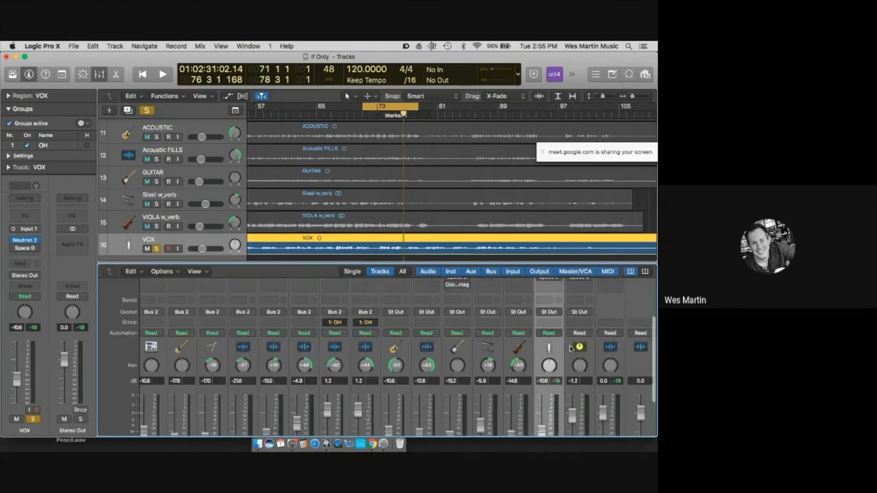
mouse_move(541, 311)
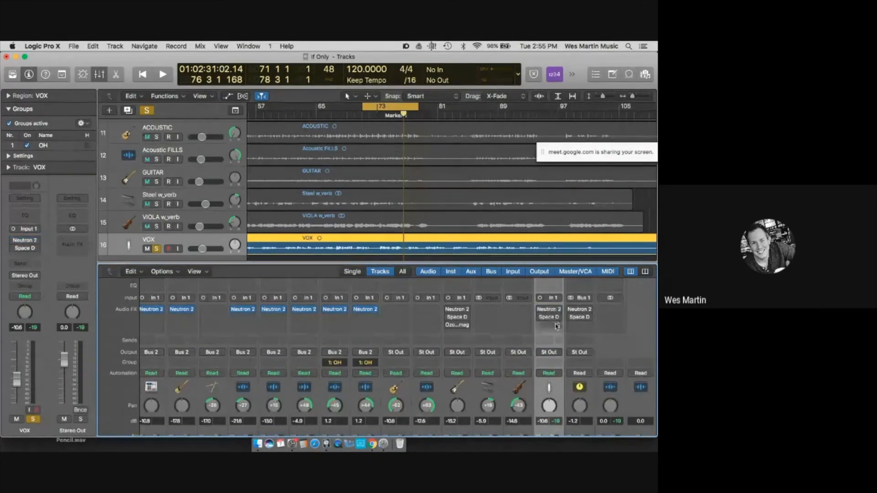
click(558, 324)
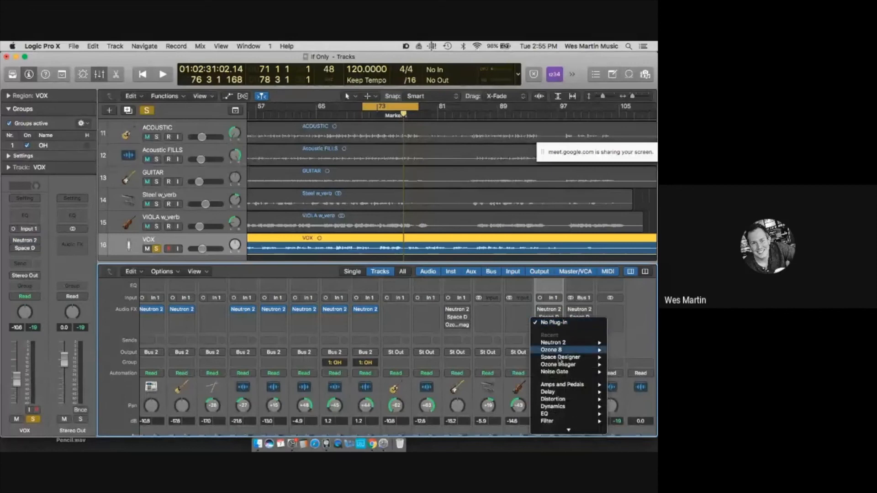
mouse_move(560, 375)
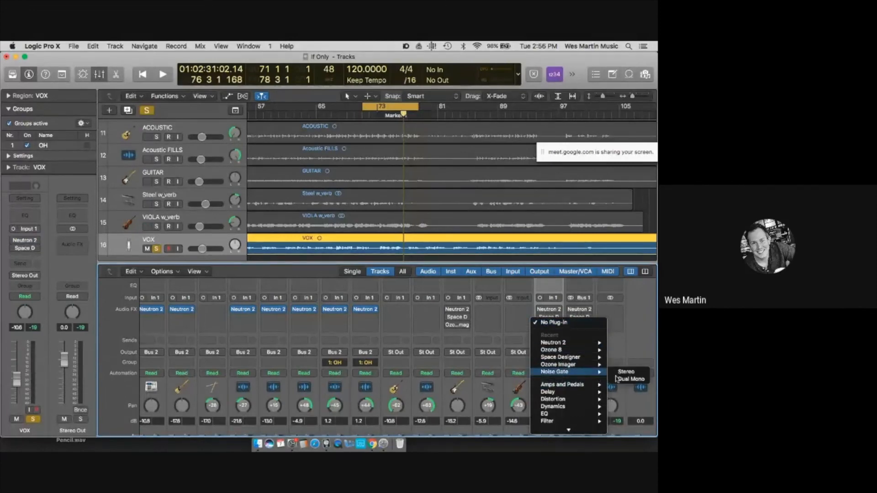
click(630, 373)
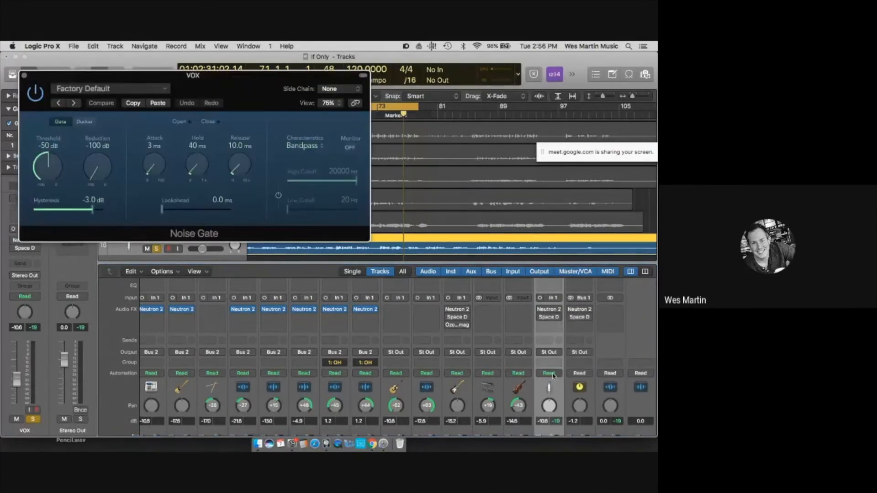
scroll(552, 376, down, 5)
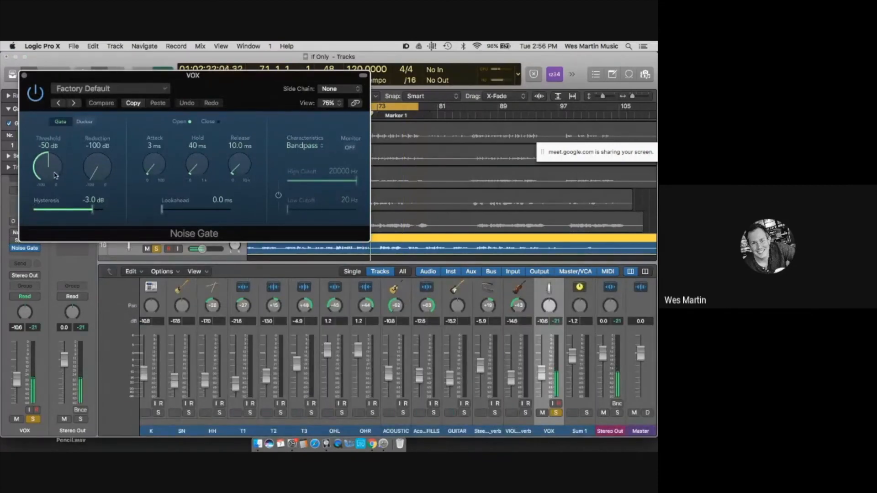
Raise the Noise Gate's threshold to -32 dB and load the Kick Smooth preset
drag(54, 176, 55, 149)
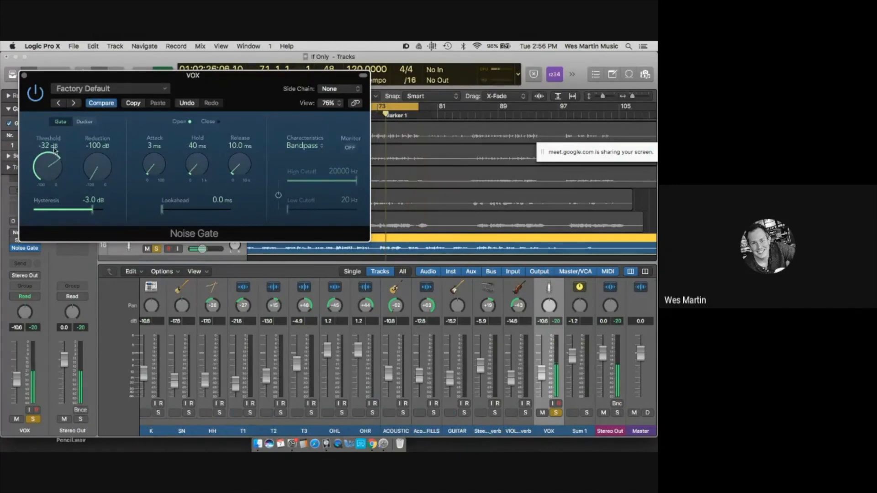
click(139, 90)
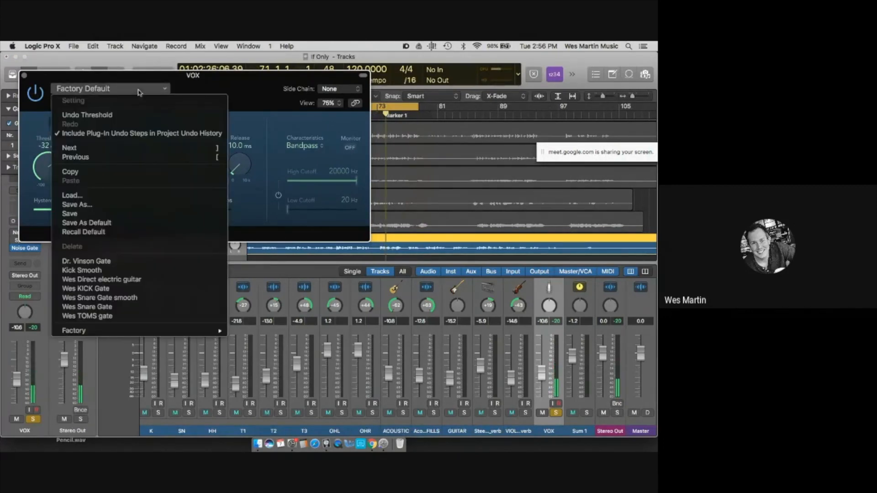
click(107, 271)
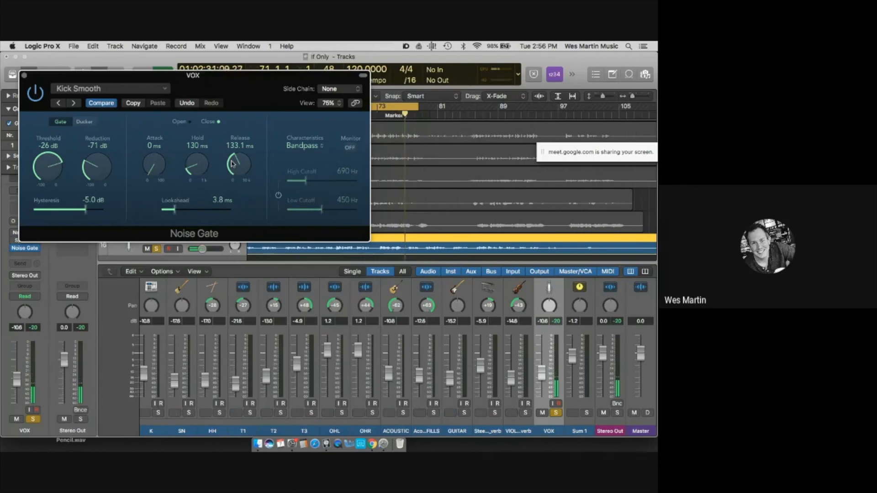
Set the Noise Gate's release to 88.0 ms, try a -20 dB threshold, return it to -26 dB and close the gate
drag(231, 163, 234, 173)
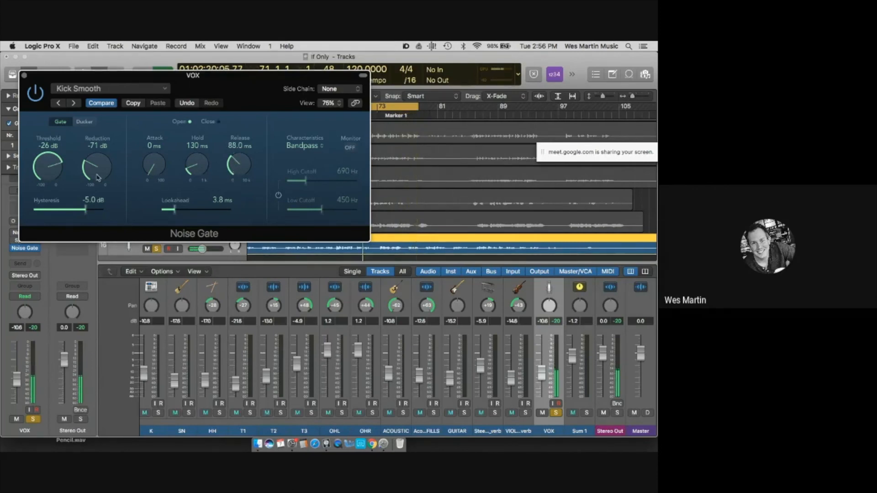
drag(62, 173, 61, 168)
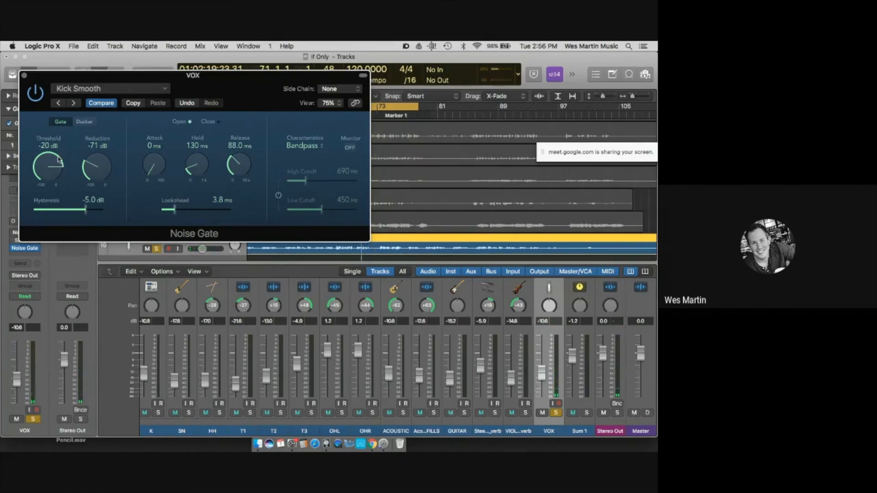
drag(45, 157, 47, 178)
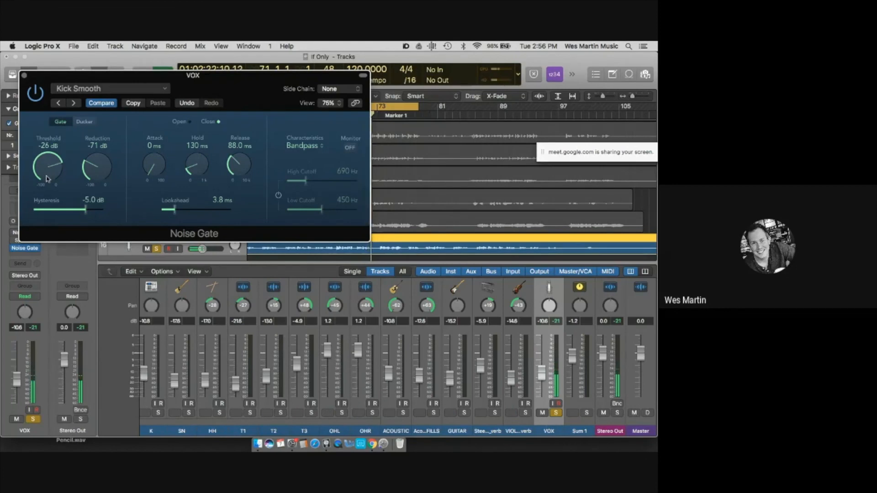
click(24, 75)
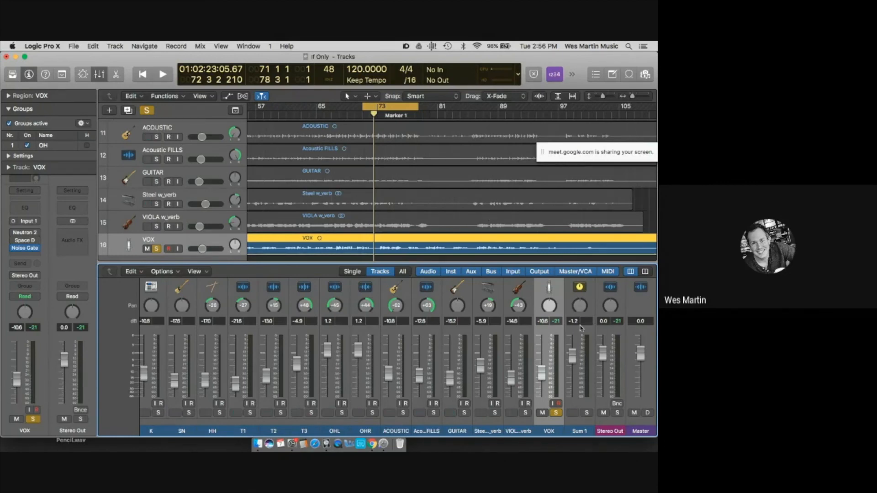
Bypass the Noise Gate on VOX, reactivate Neutron 2 and Space Designer, and play the soloed vocal
scroll(580, 328, up, 5)
click(540, 342)
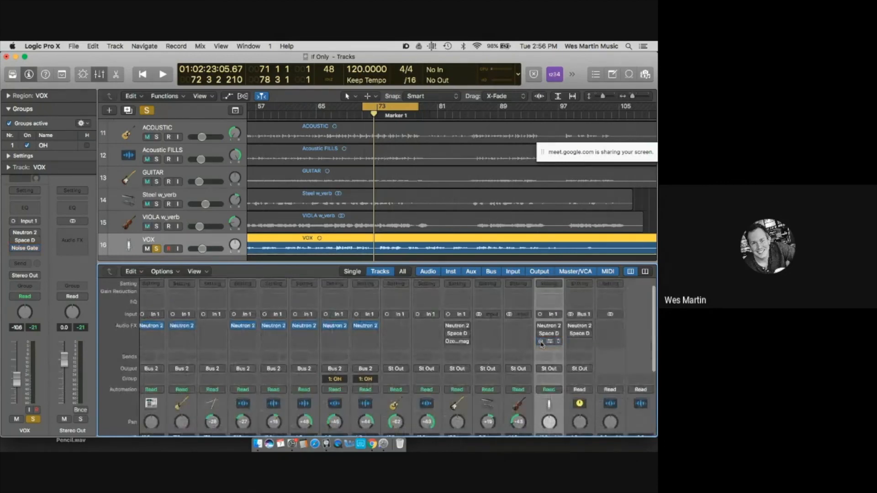
click(540, 326)
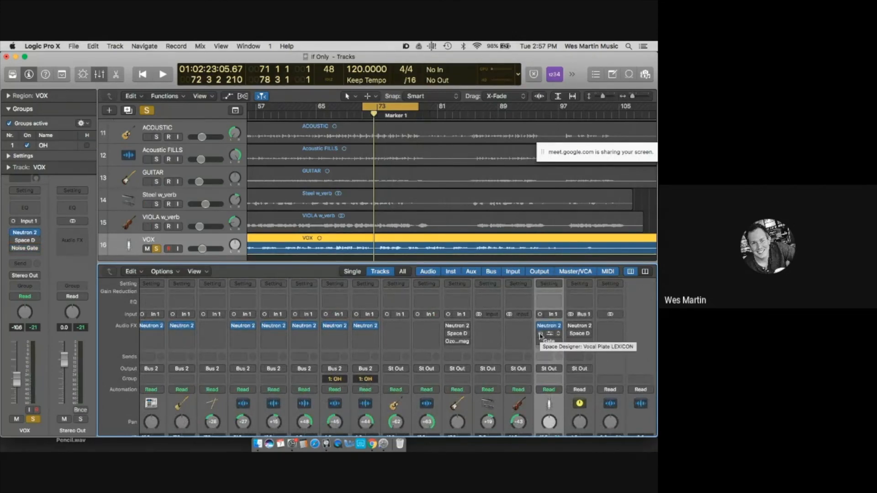
key(space)
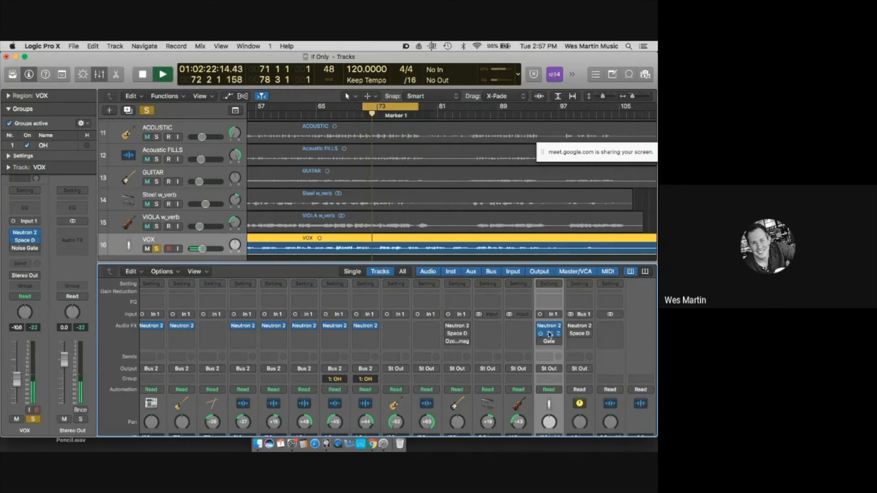
Lower the wet level of the vocal's Space Designer reverb to -32.0 dB, close its window and stop playback
click(548, 334)
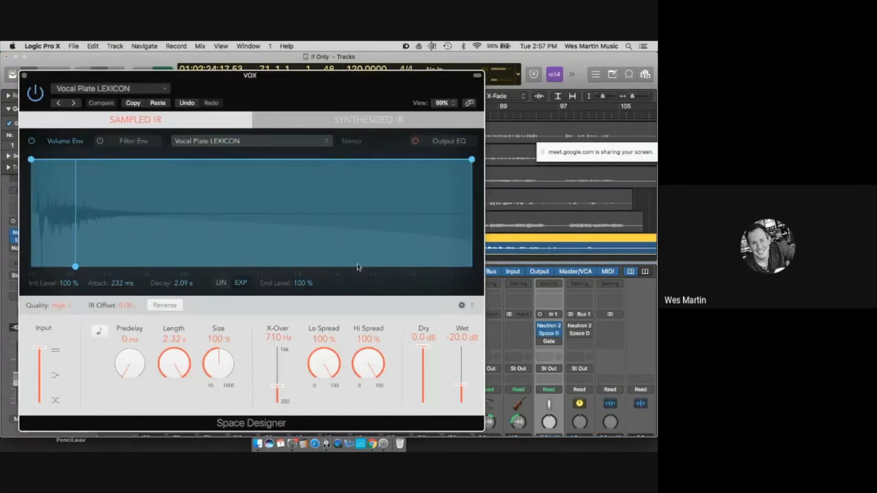
drag(461, 385, 464, 396)
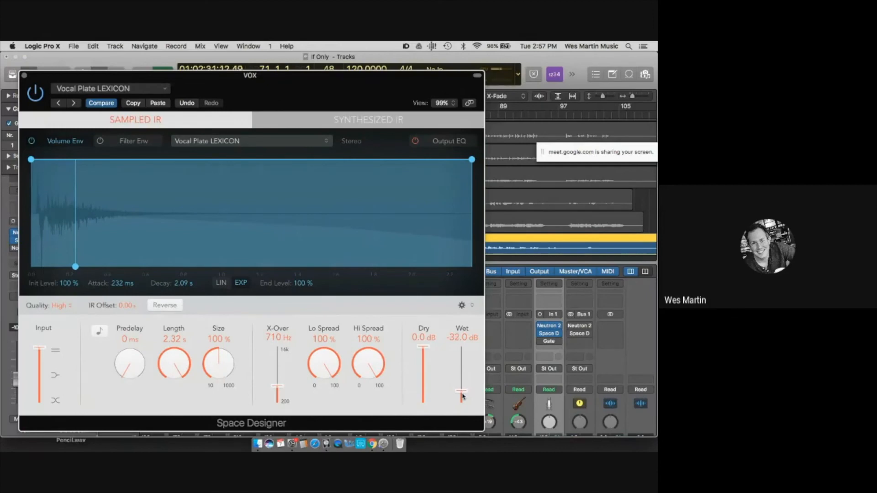
click(25, 75)
scroll(568, 403, down, 5)
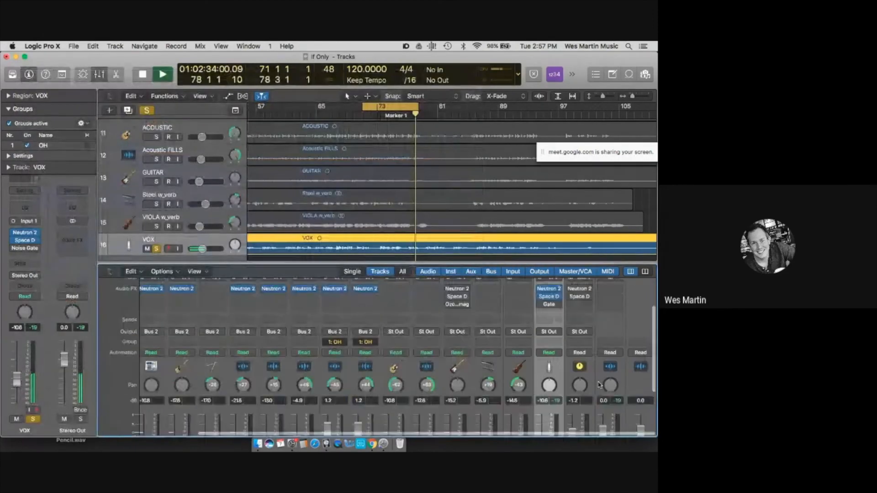
key(space)
Take VOX out of solo and lower the five channel faders from ACOUSTIC to VIOLA w_verb together, bringing ACOUSTIC to -26.7 dB
click(530, 293)
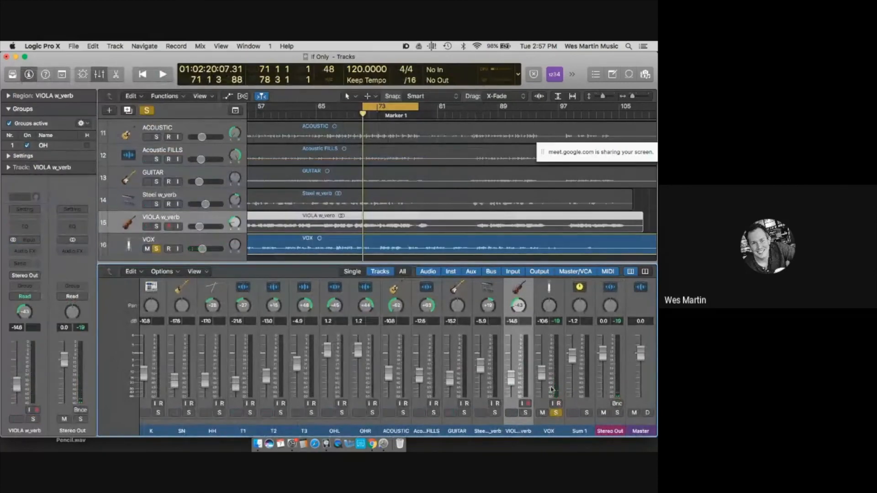
click(557, 413)
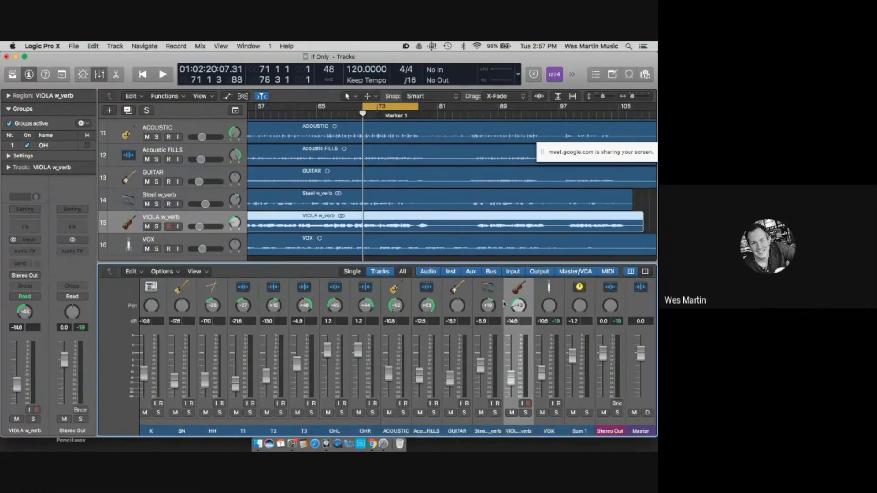
click(379, 321)
click(391, 324)
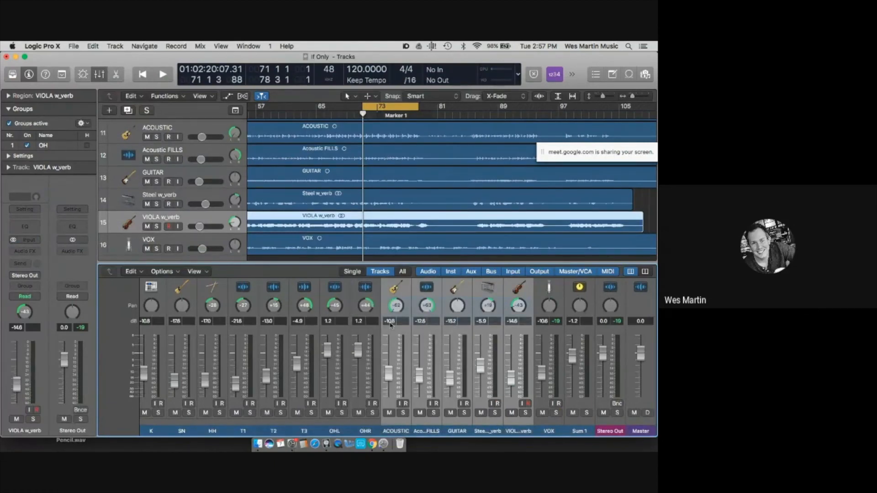
drag(419, 375, 516, 383)
scroll(517, 383, up, 5)
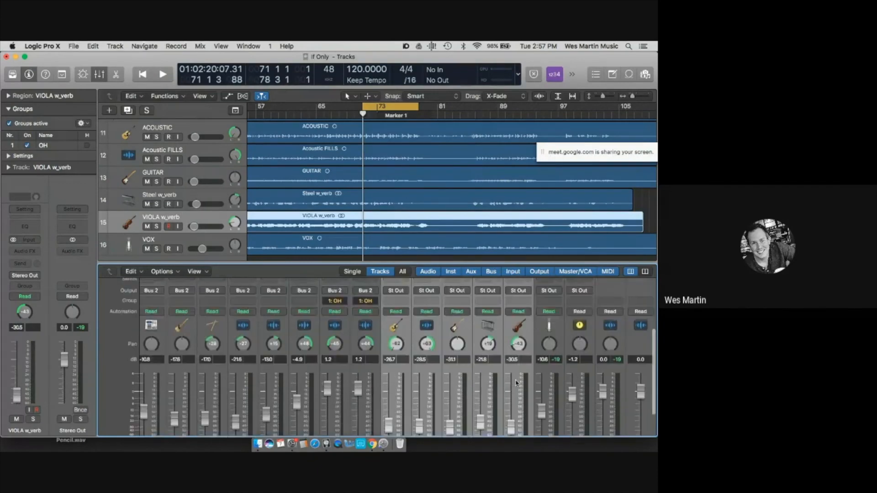
Select the GUITAR channel on its own, solo it and start playback
click(470, 417)
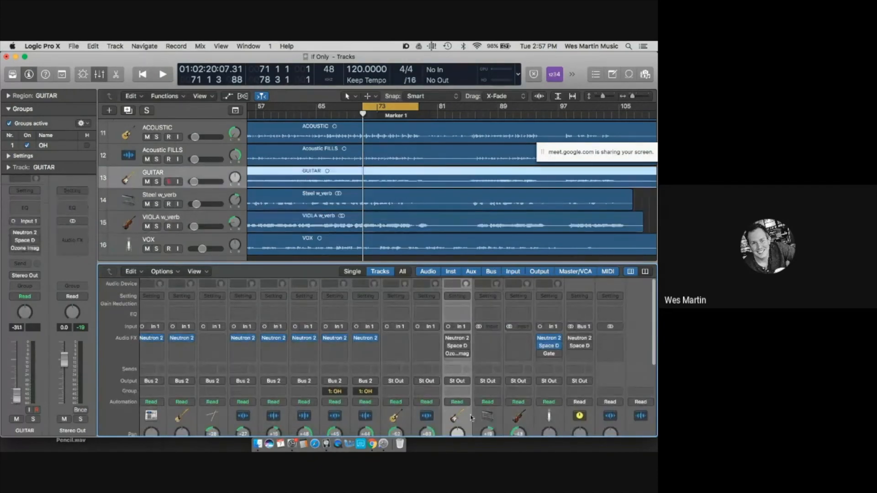
scroll(468, 415, down, 5)
click(465, 412)
key(space)
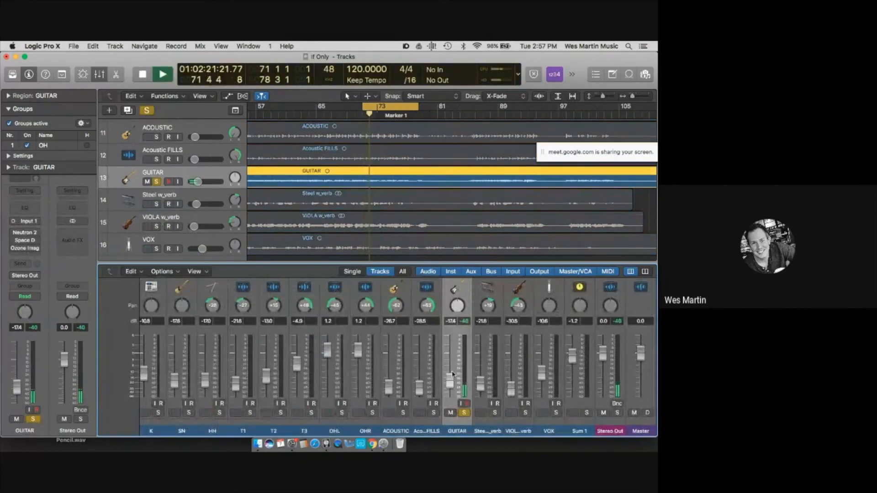
Open Neutron 2 on the GUITAR channel, activate it and close its Global Presets window
scroll(461, 345, up, 5)
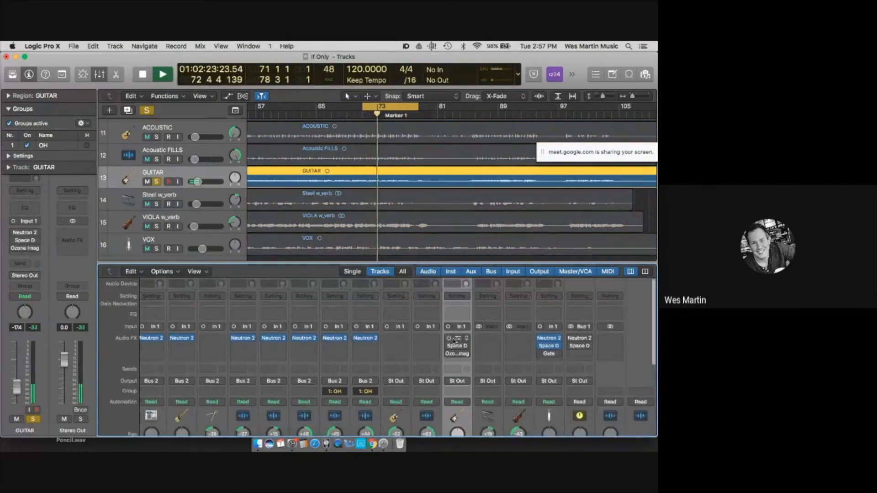
click(448, 338)
click(449, 339)
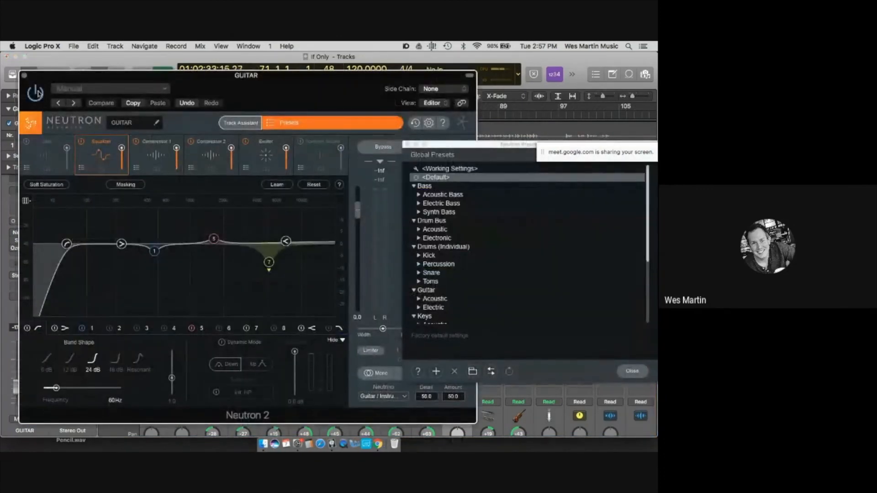
click(36, 92)
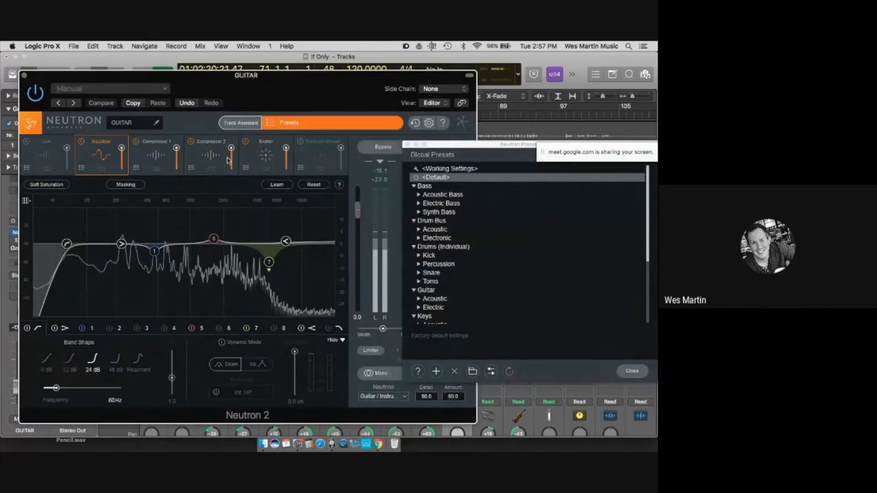
click(408, 145)
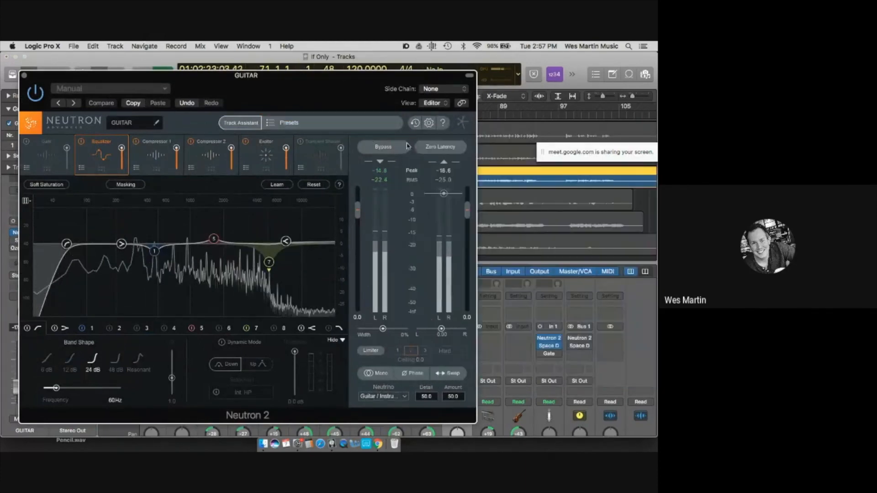
Compare the soloed guitar with Neutron 2 bypassed and active, and inspect Equalizer bands 5, 1 and 7
click(382, 147)
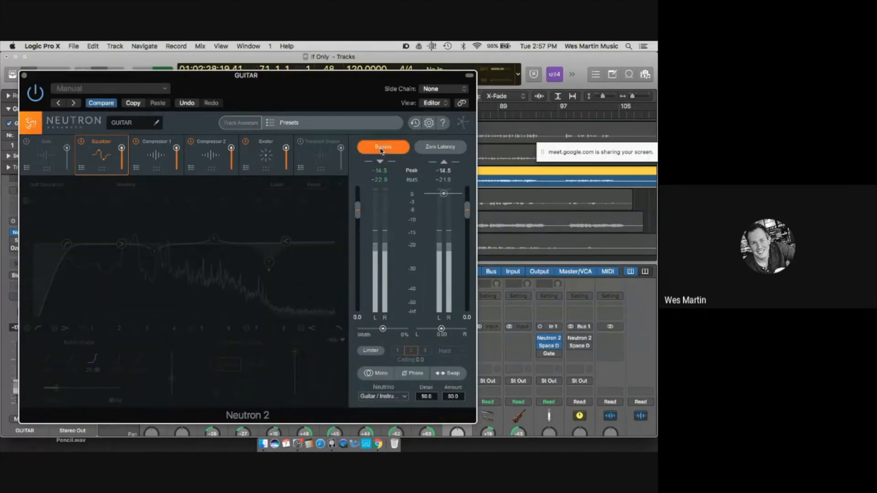
click(382, 147)
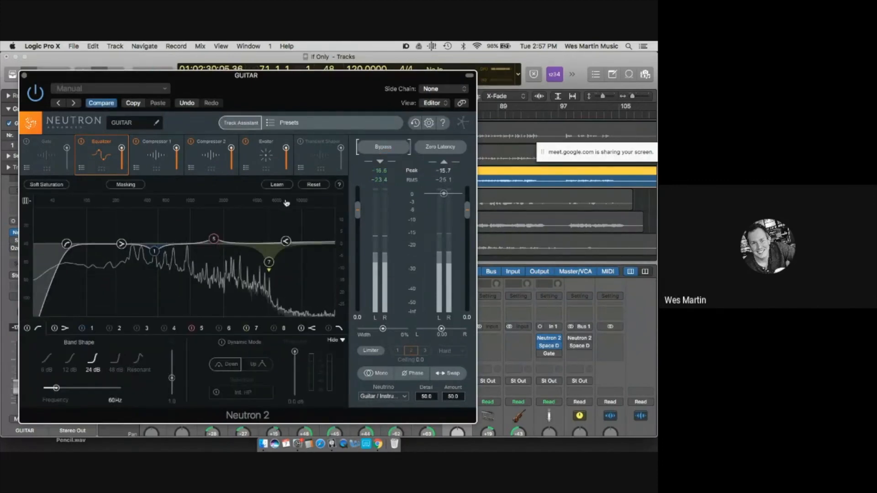
click(213, 239)
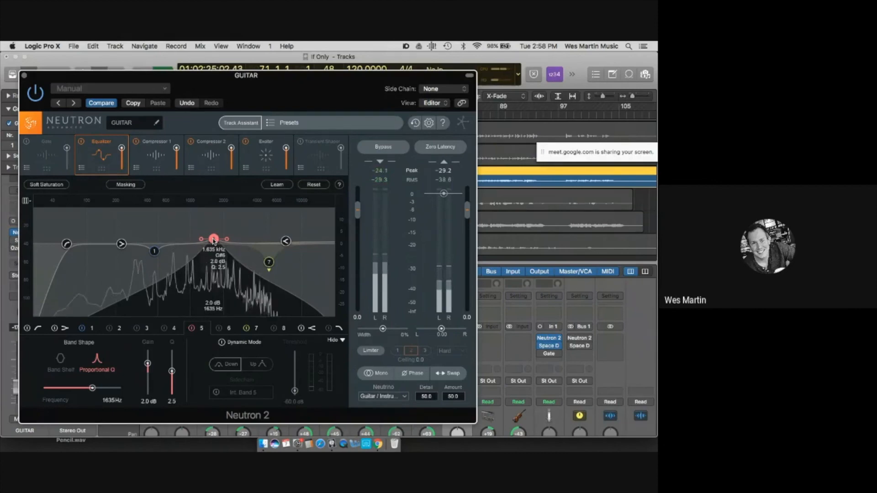
click(155, 251)
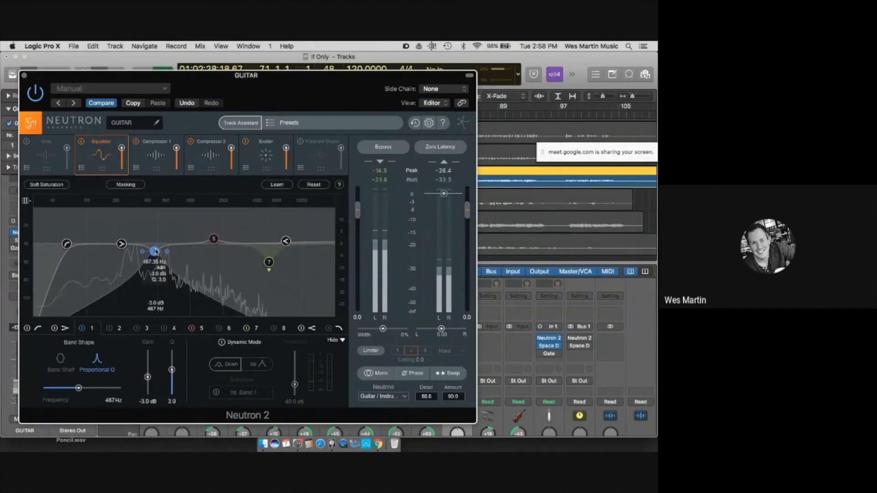
click(269, 262)
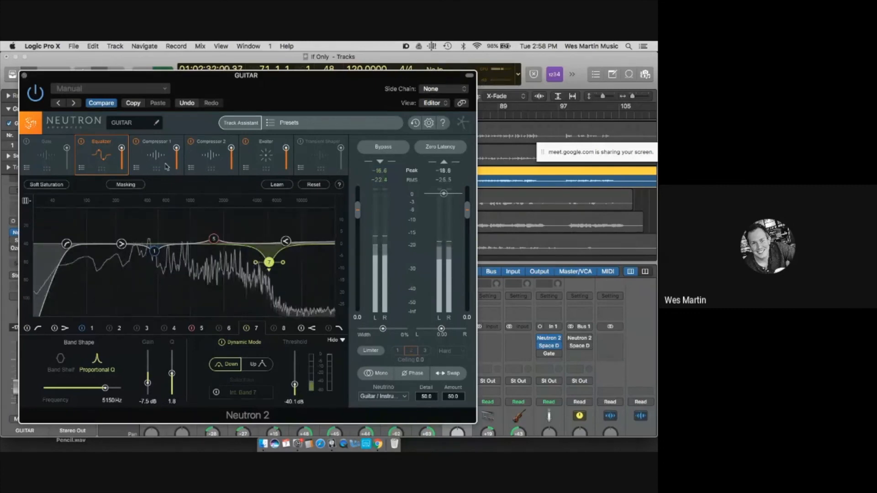
Show the guitar's Exciter module, switch it off and on, and compare the sound with all of Neutron 2 bypassed
click(268, 163)
click(246, 142)
click(245, 142)
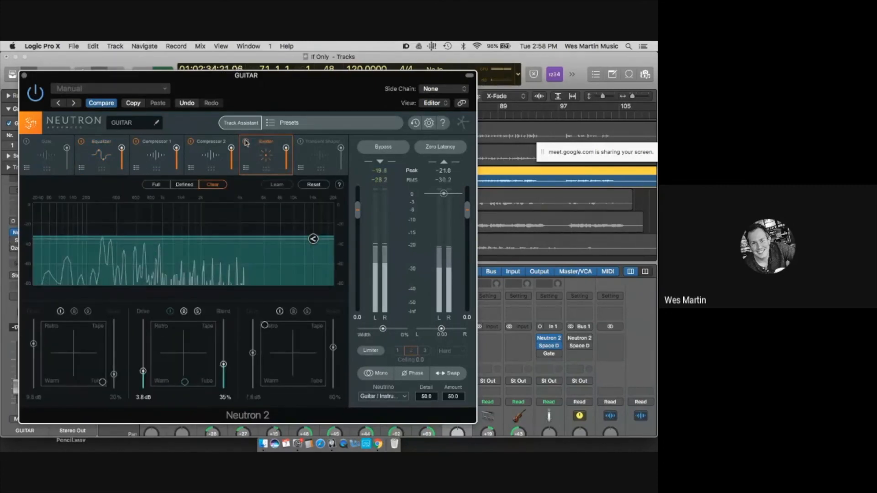
click(384, 147)
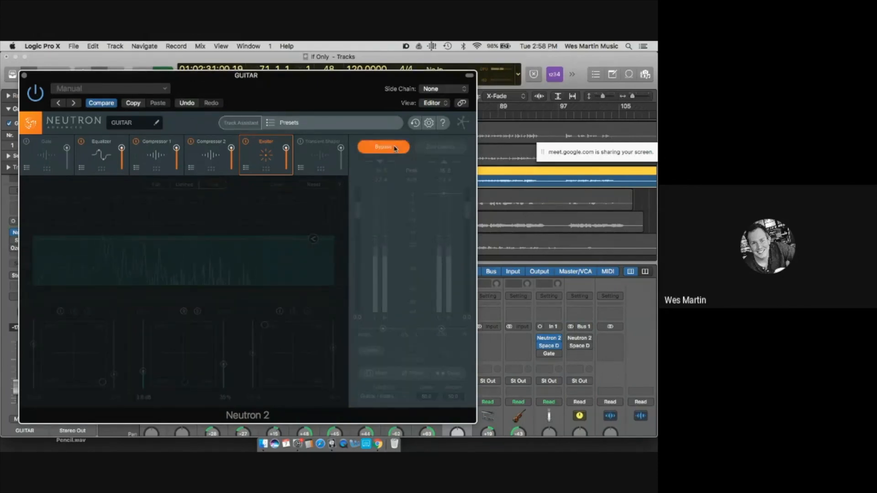
click(383, 147)
click(384, 148)
click(395, 148)
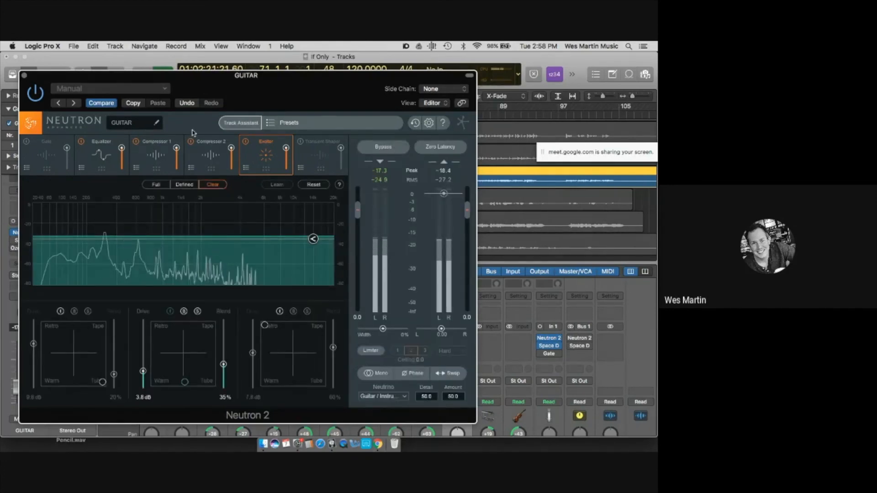
Return Neutron 2 to its Equalizer, close its window, and activate Space Designer and Ozone Imager on GUITAR
click(101, 155)
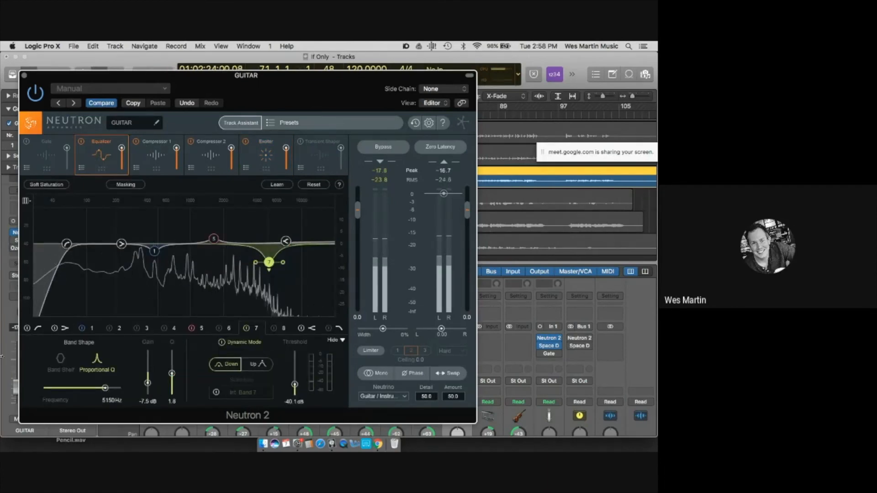
click(24, 76)
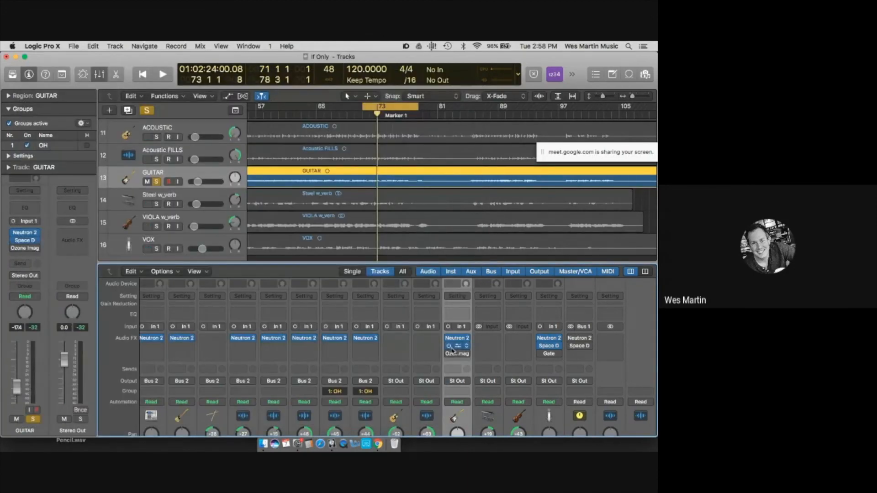
Restart playback, take GUITAR out of solo, and raise GUITAR to -14.0 dB, ACOUSTIC to -17.6 dB and Acoustic FILLS to -11.4 dB
scroll(452, 355, down, 3)
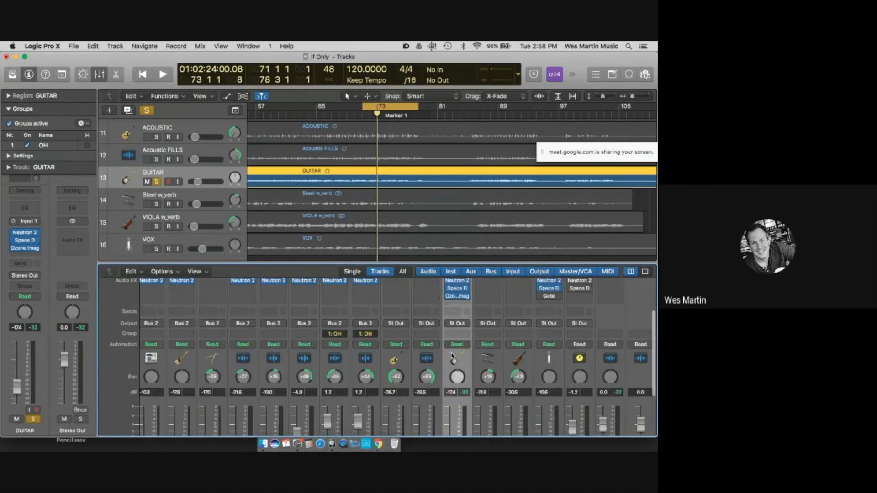
scroll(452, 355, down, 3)
key(space)
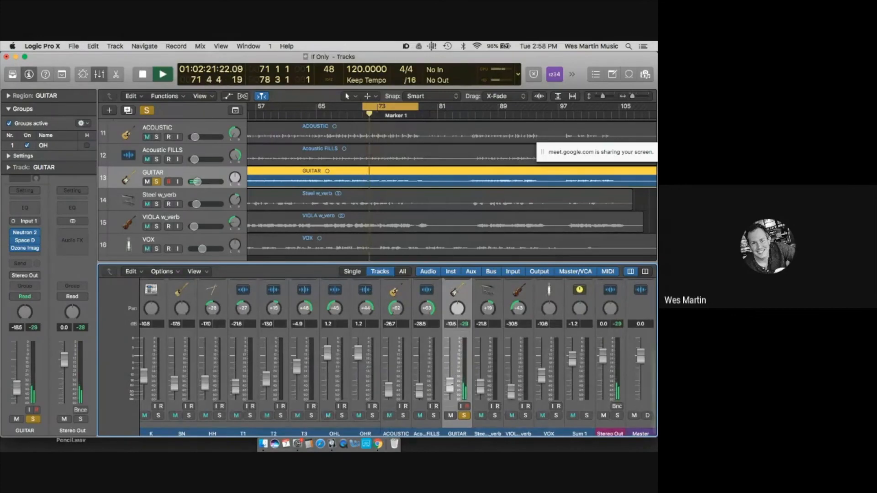
click(463, 415)
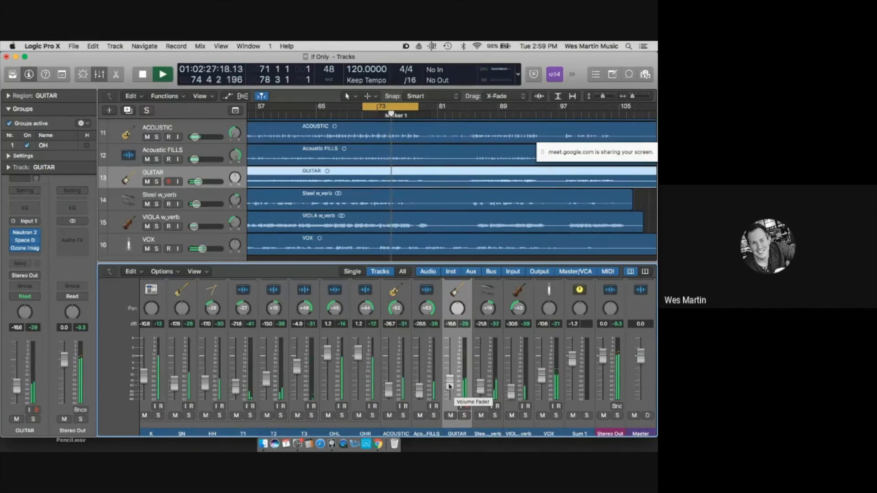
drag(449, 386, 388, 383)
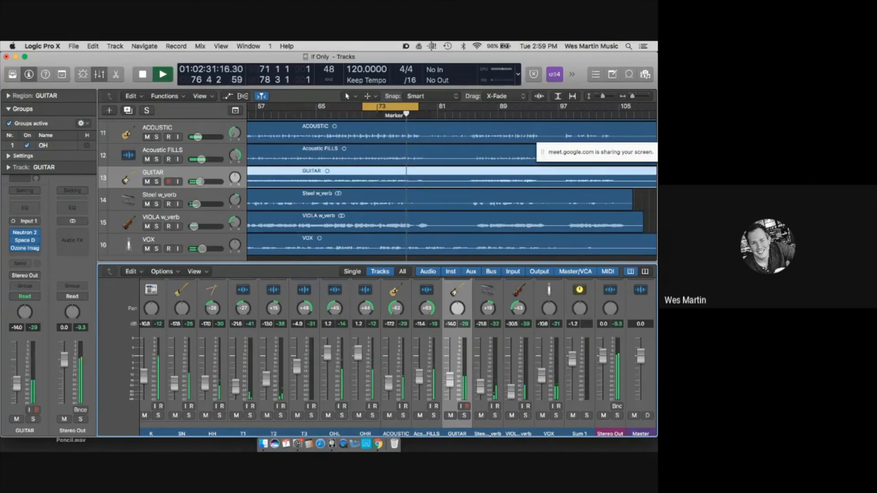
Lower the BASS fader to -17.0 dB and the DRUMS fader to -2.2 dB, and stop playback
scroll(218, 394, left, 3)
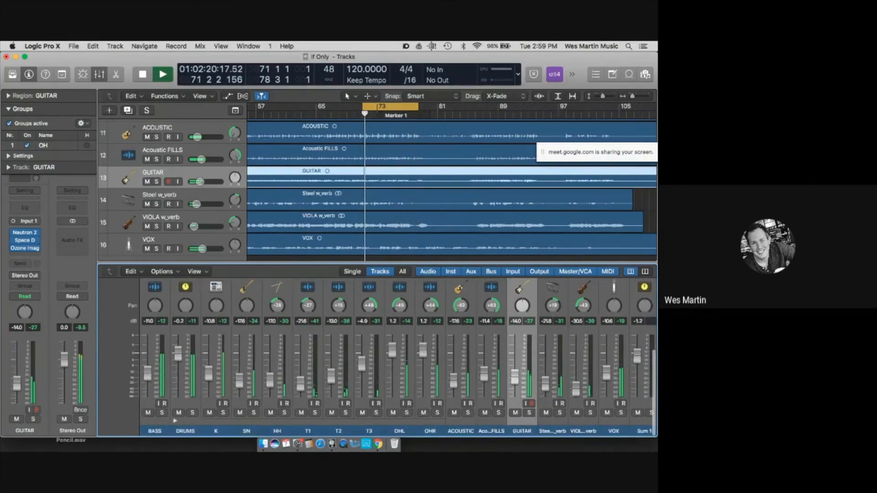
drag(151, 380, 151, 384)
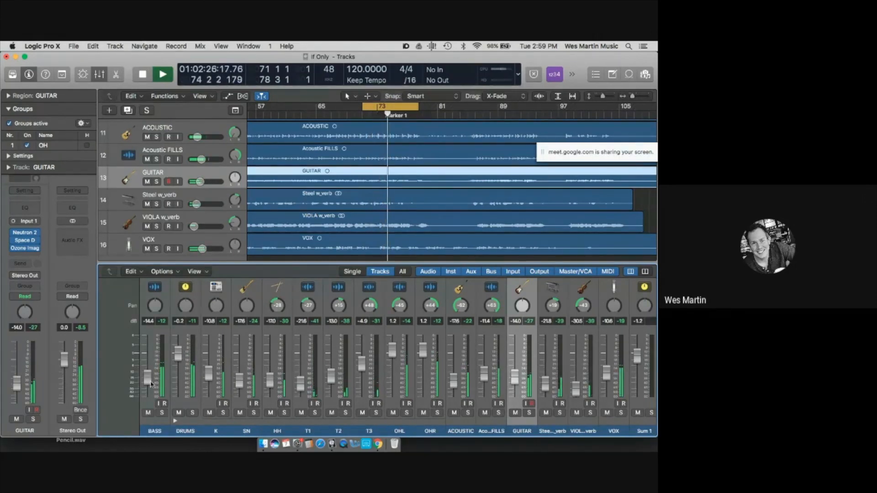
drag(151, 383, 147, 383)
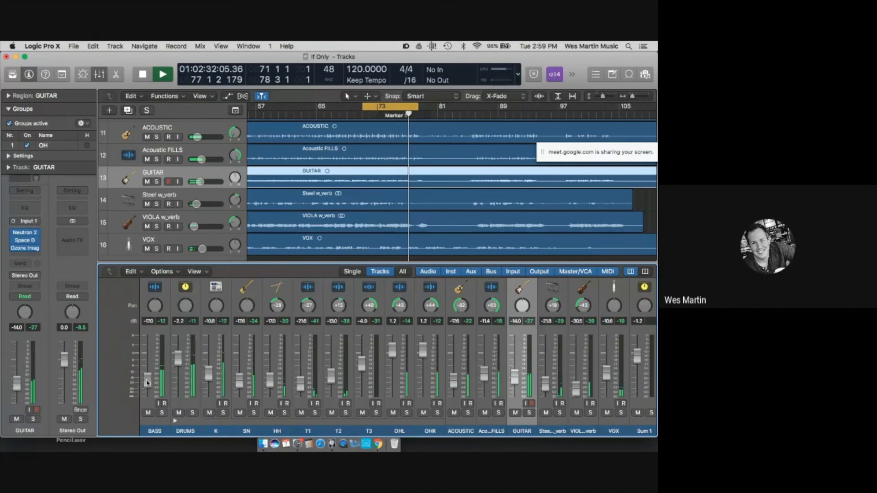
key(space)
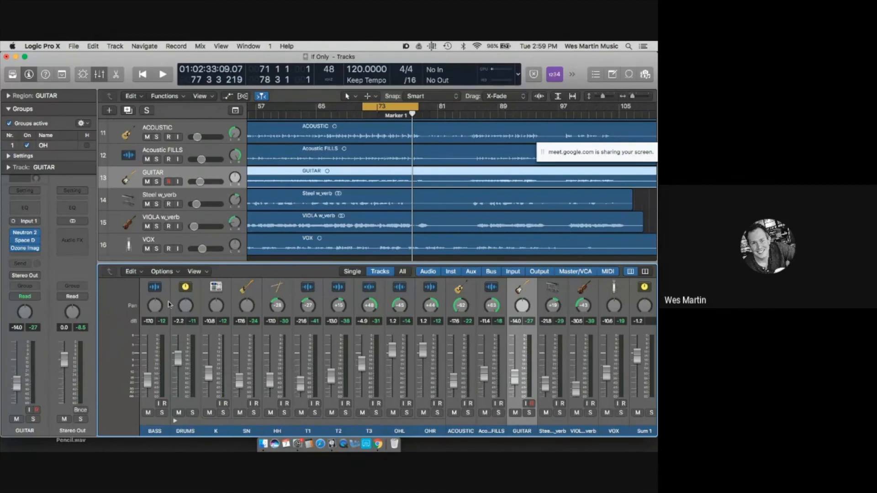
Select the mixer channels together starting with BASS, and bypass Space Designer on GUITAR and VOX and Ozone Imager on GUITAR
click(168, 303)
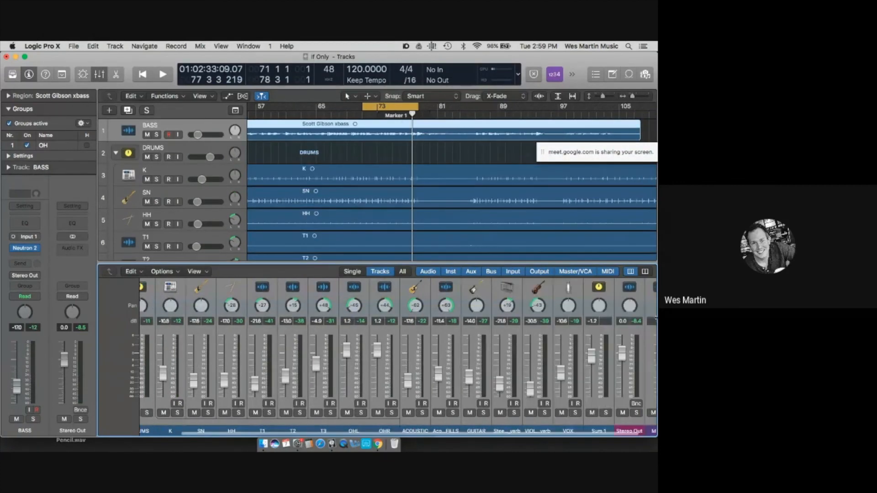
scroll(555, 320, right, 2)
scroll(555, 320, up, 6)
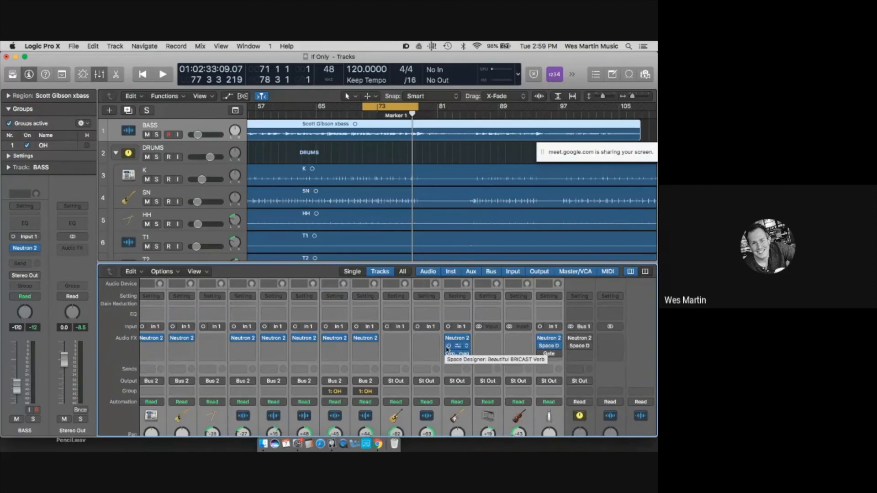
scroll(447, 360, left, 3)
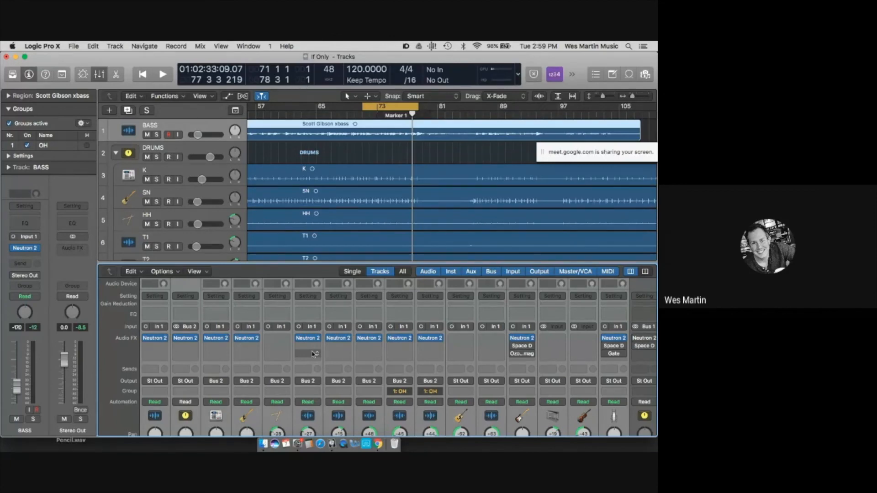
Play the full mix, comparing it with Neutron 2 bypassed and reactivated on all channels, and stop playback
key(space)
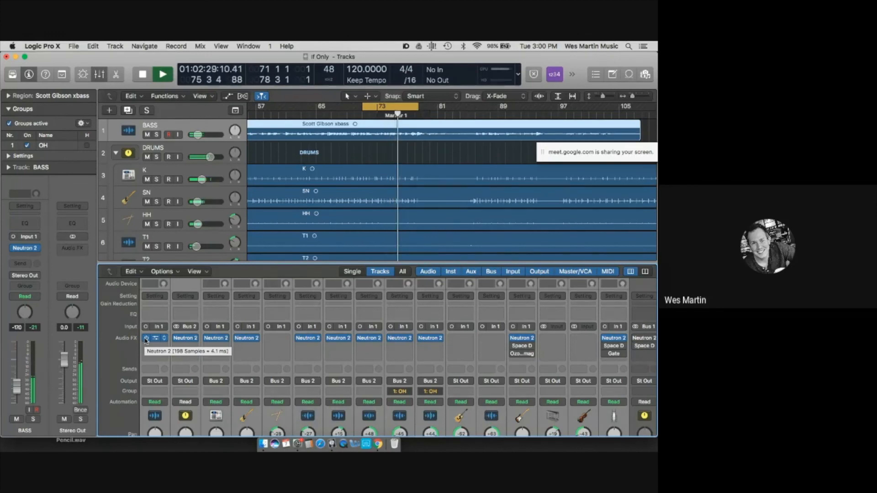
super+click(145, 339)
key(space)
key(space)
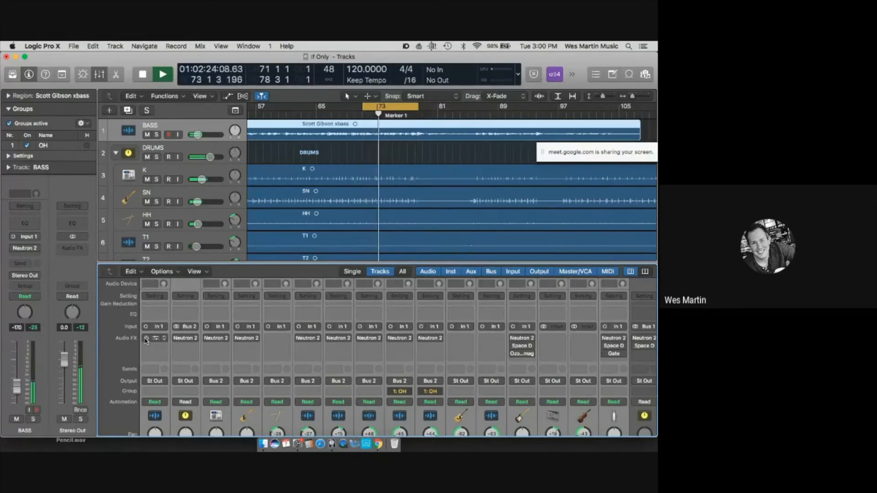
click(146, 339)
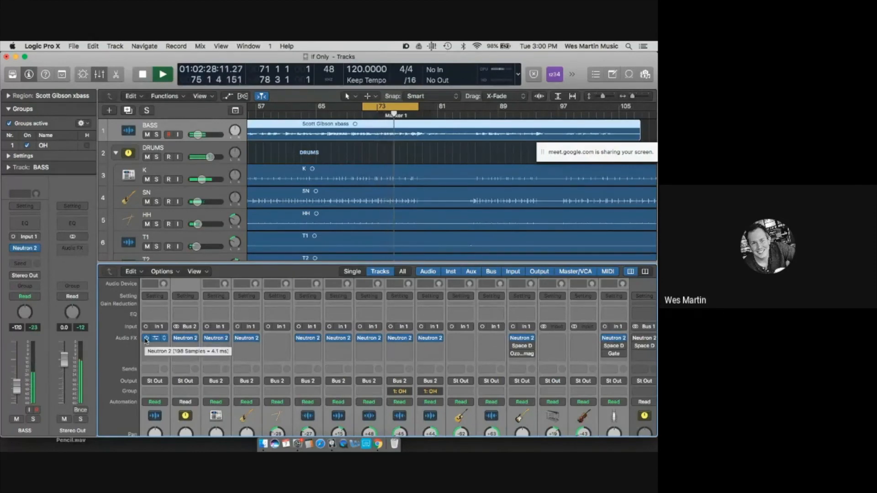
key(space)
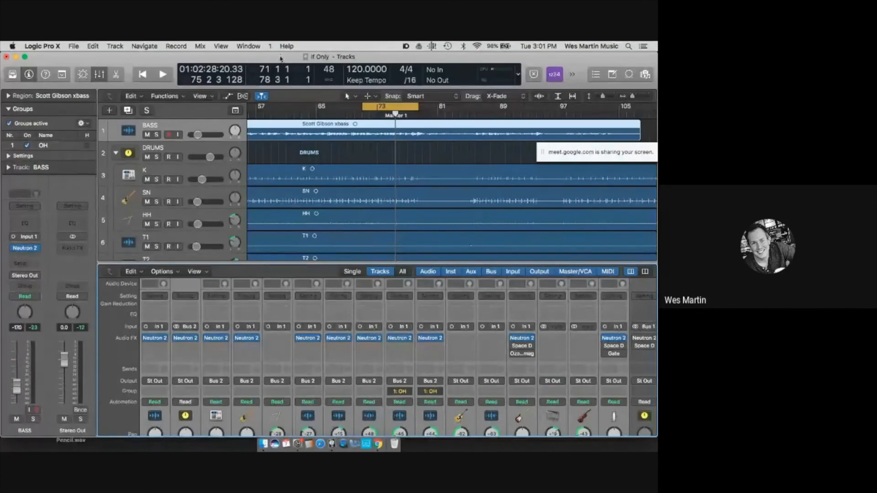
Minimize the project window, switch to the "Mixing and Mastering" Google Doc in Chrome, and highlight the admissions phone number
double_click(281, 56)
click(228, 192)
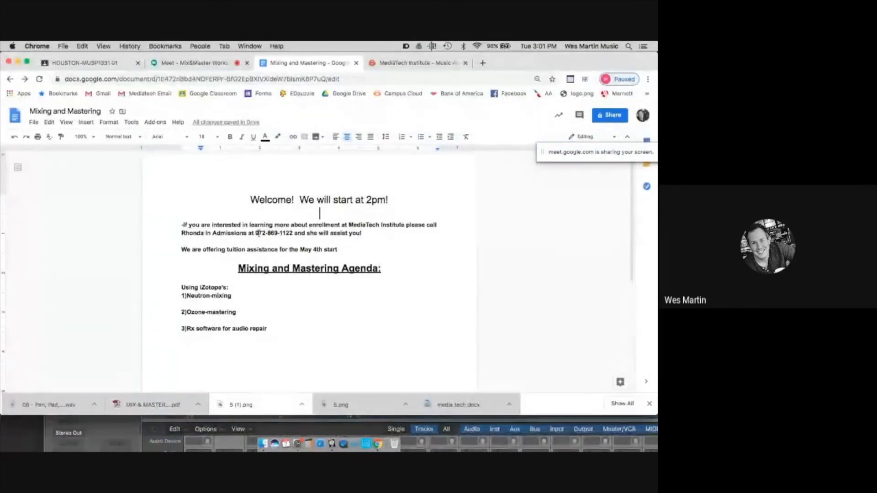
drag(255, 233, 292, 233)
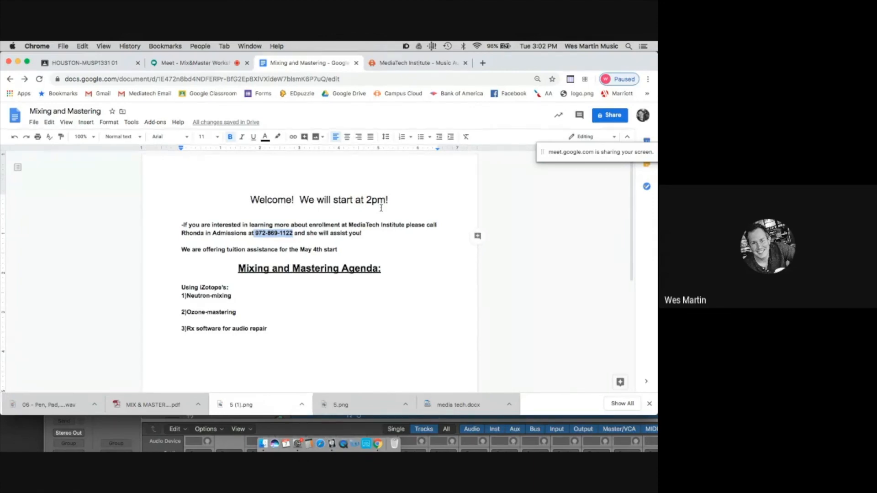
Replace "We will start at 2pm!" after "Welcome!" in the heading with "Be back at 3:06pm!!!"
drag(389, 201, 302, 196)
text(Beback)
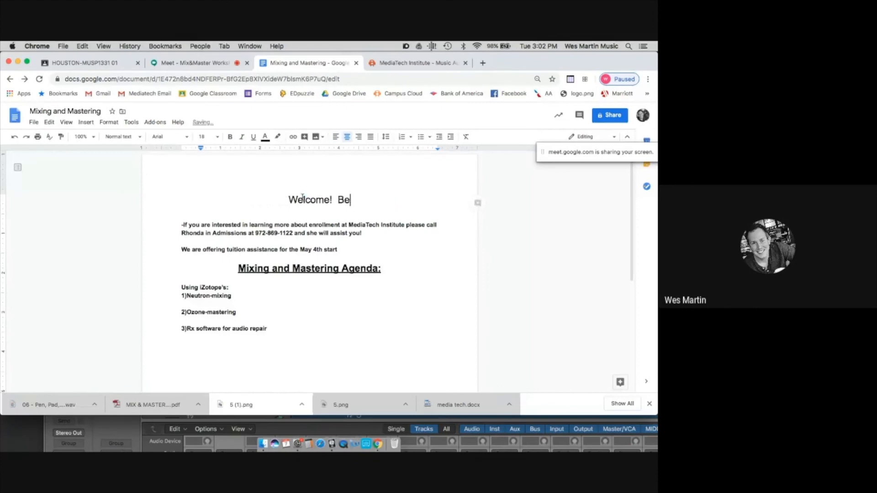
key(BackSpace)
key(BackSpace)
key(BackSpace)
key(BackSpace)
text(b)
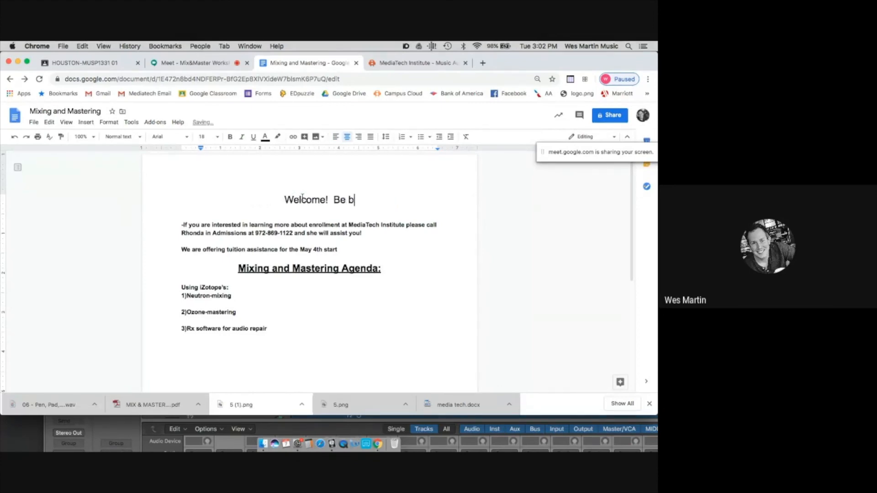
text(ack at 3:)
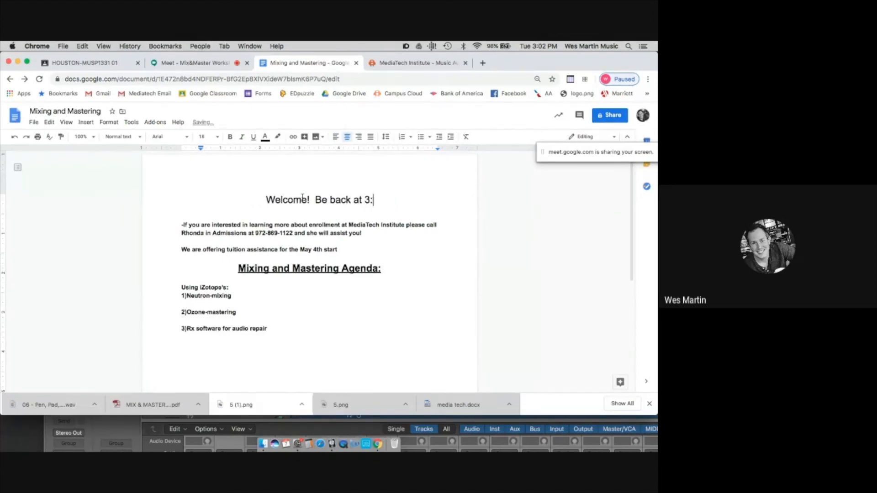
text(06pm!!!)
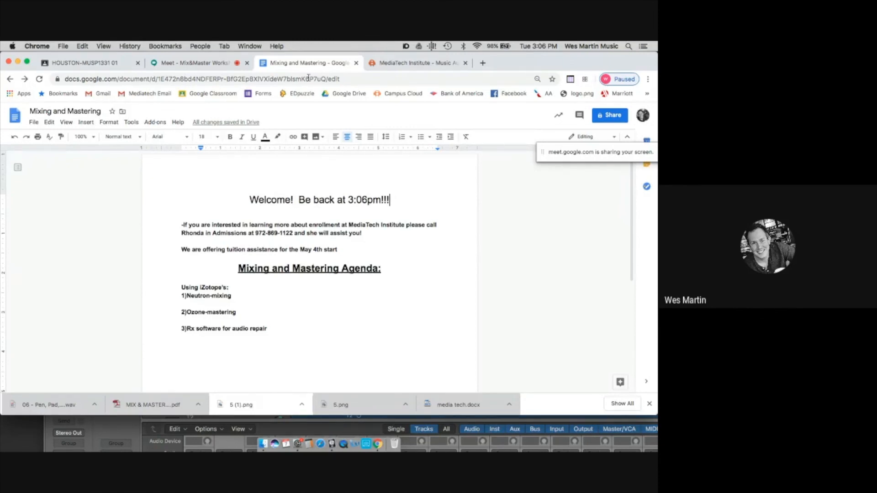
Switch through the Google Meet tab to the Untitled Logic Pro X project, enlarge its window across the screen, and turn off cycle mode
click(194, 64)
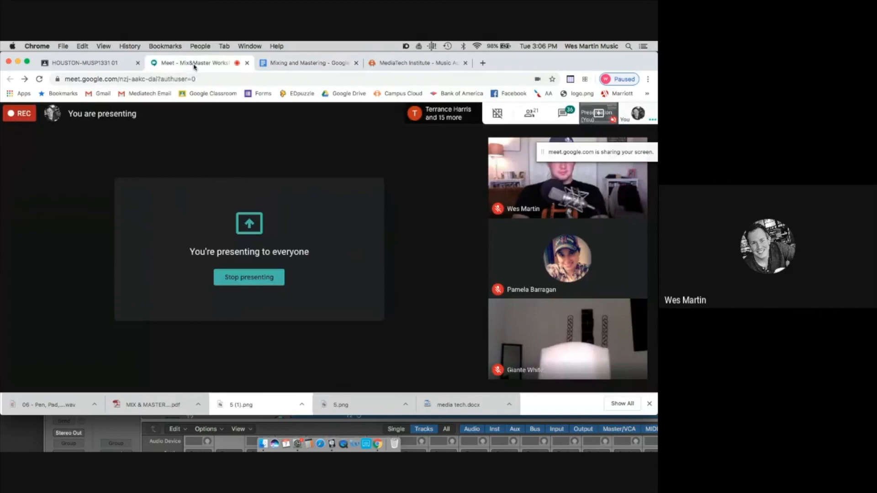
click(118, 424)
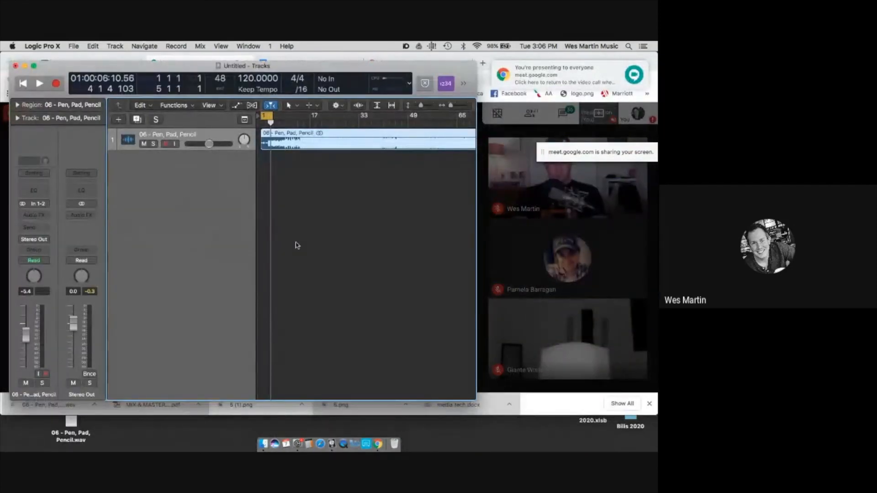
click(338, 243)
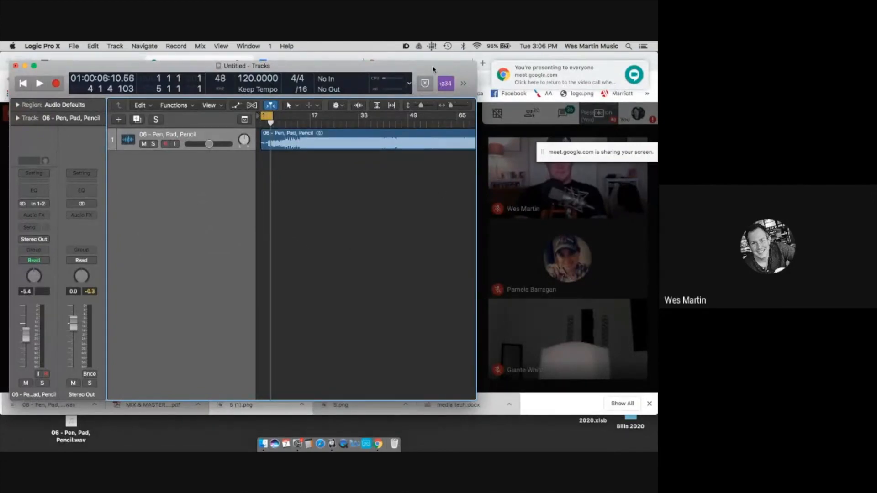
drag(433, 70, 426, 60)
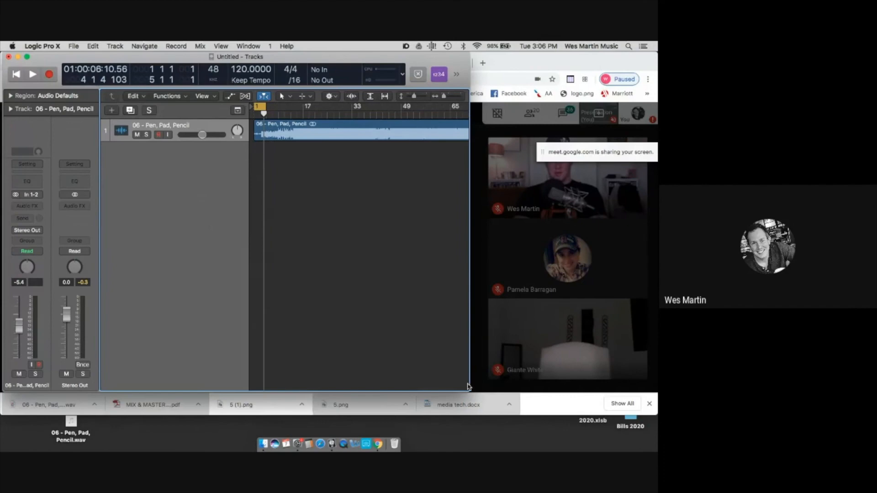
drag(470, 386, 656, 372)
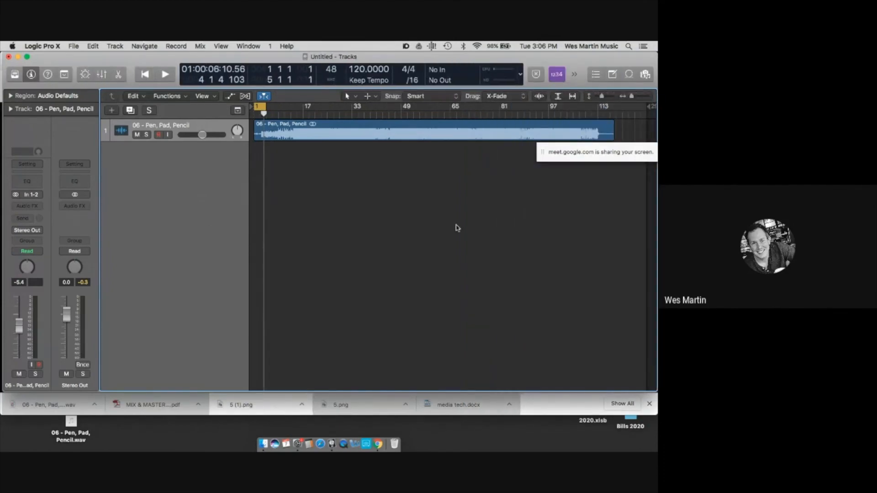
click(261, 108)
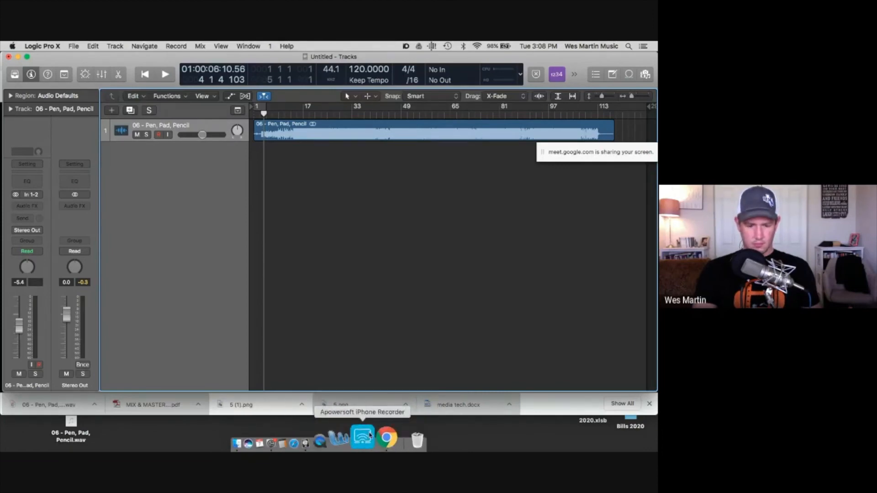
Move the Untitled project window down out of the way and bring the Google Meet call in Chrome to the front
drag(165, 61, 225, 312)
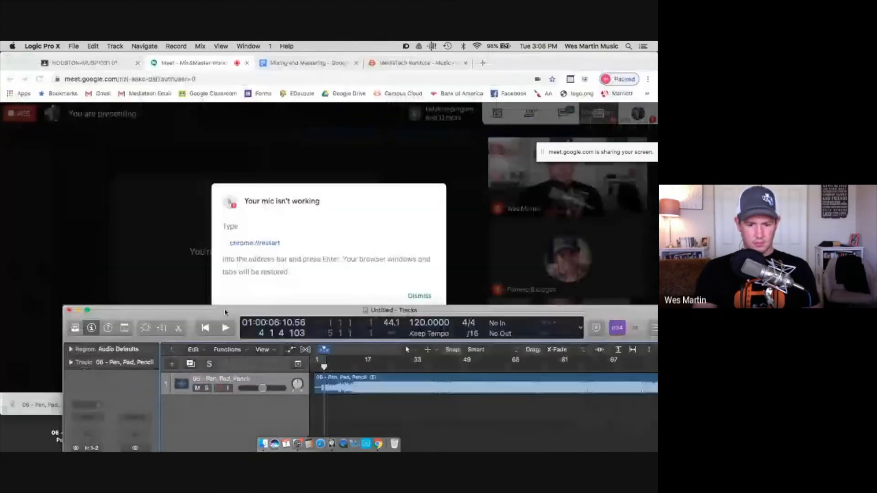
click(306, 226)
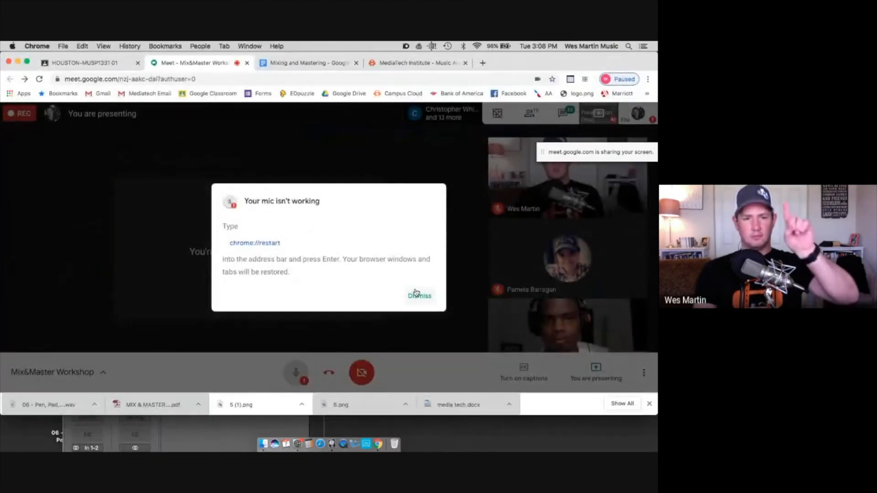
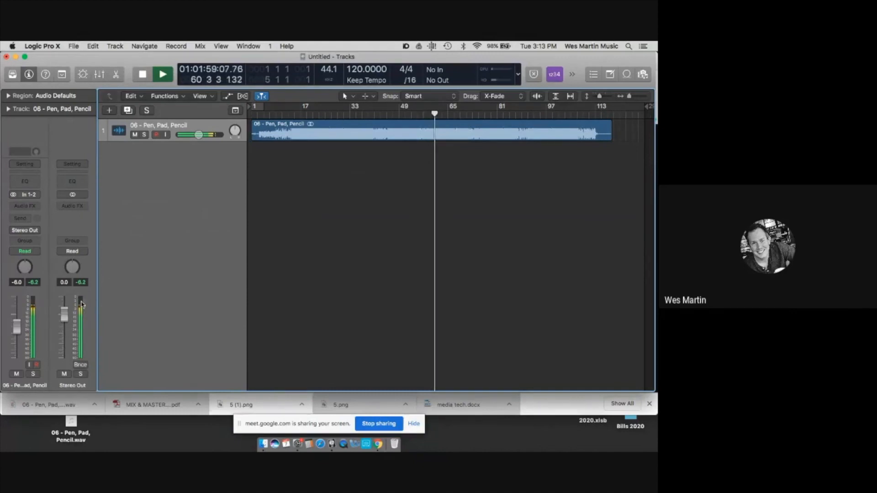
Stop playback, place the playhead at bar 10, and insert Ozone 8 on the Stereo Out channel
key(space)
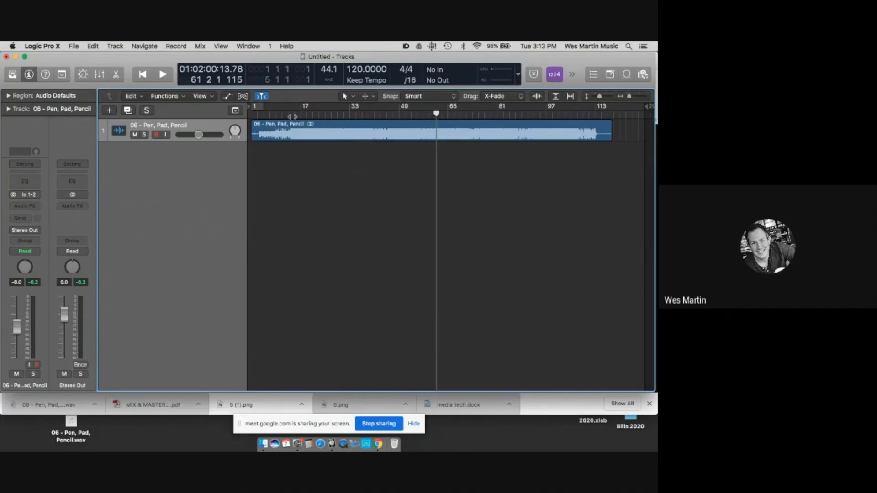
click(279, 116)
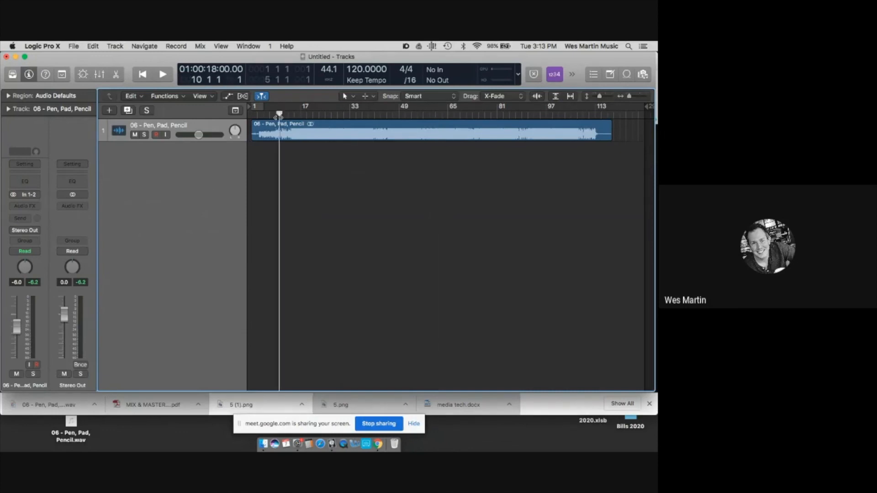
click(83, 207)
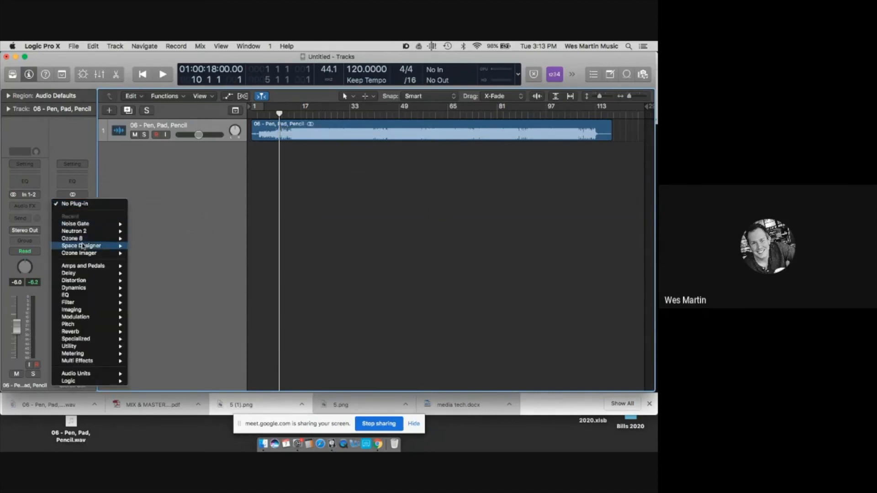
mouse_move(85, 239)
click(163, 239)
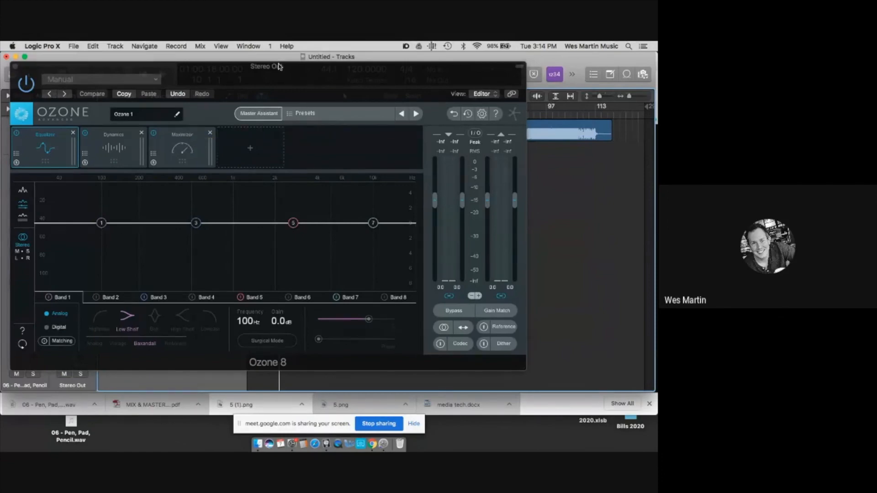
Set the cycle range from bar 16 to bar 33, moving the Ozone 8 window aside and back
drag(277, 67, 279, 255)
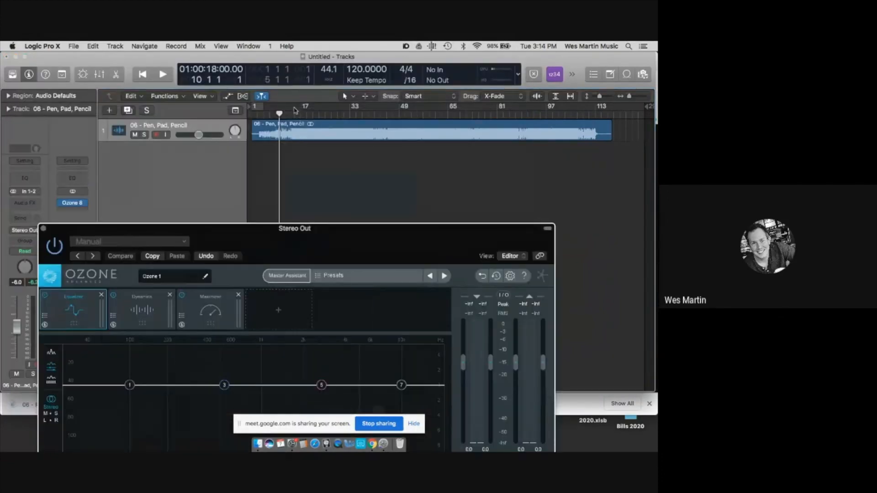
drag(298, 112, 354, 112)
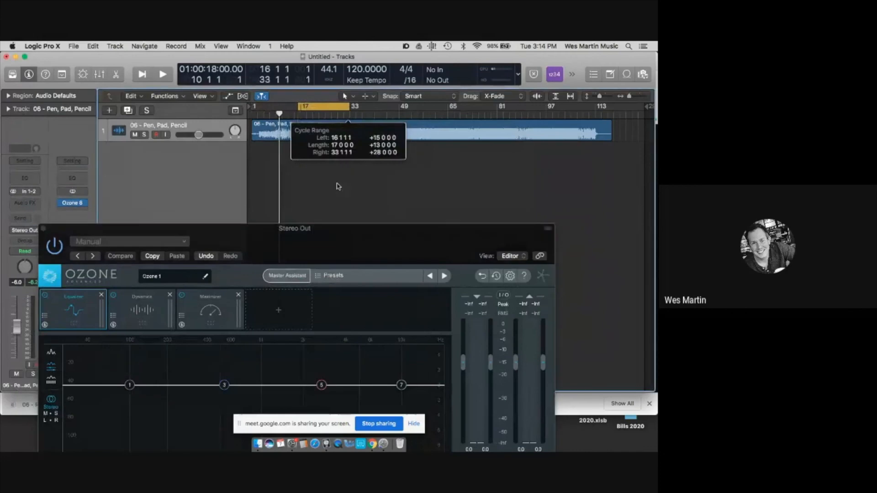
drag(326, 231, 320, 70)
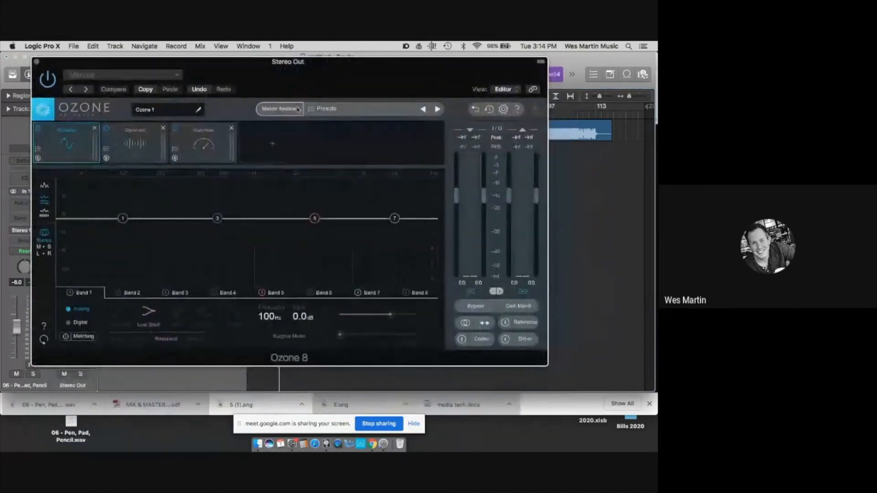
Start Ozone 8's Master Assistant, try the Streaming, CD and Reference targets, and select CD
click(282, 110)
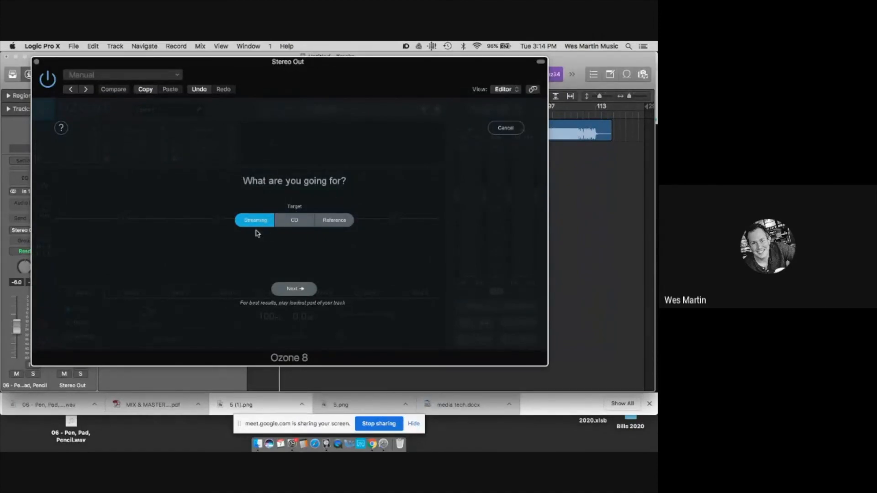
click(295, 222)
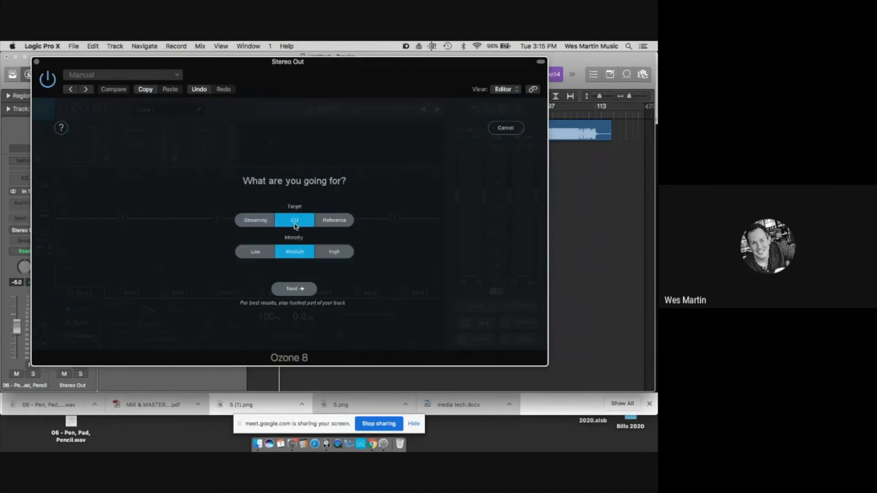
click(336, 221)
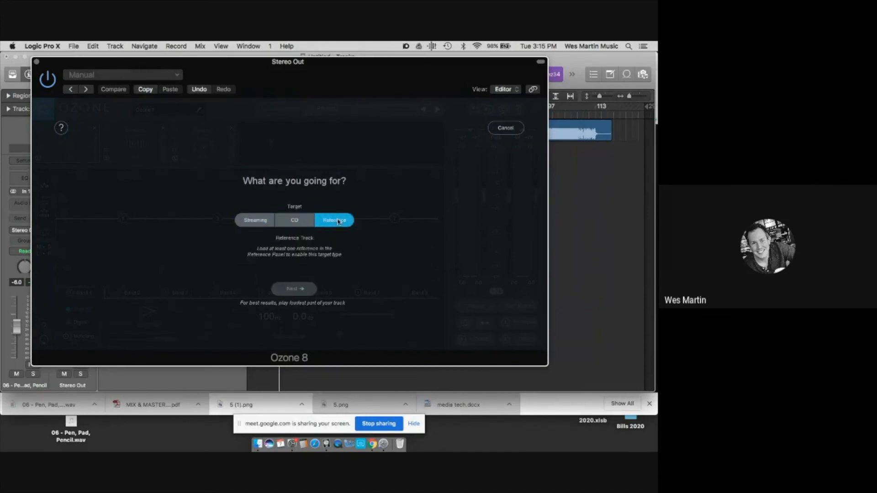
click(301, 221)
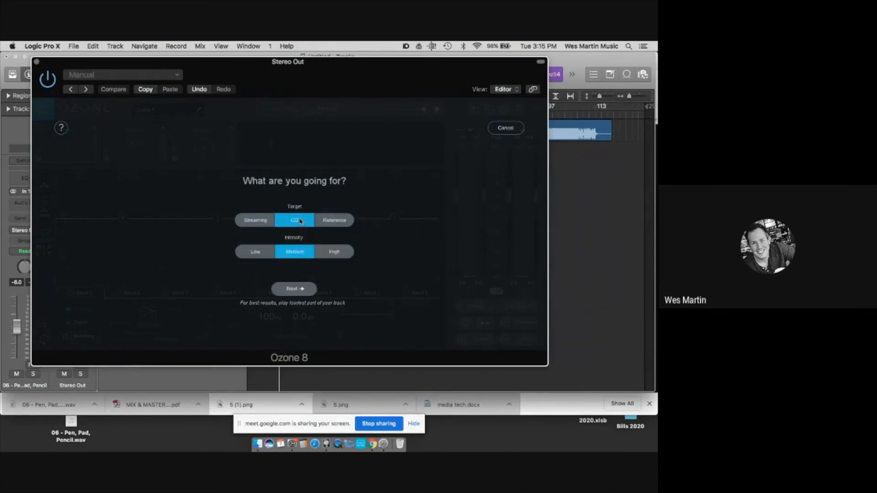
click(261, 223)
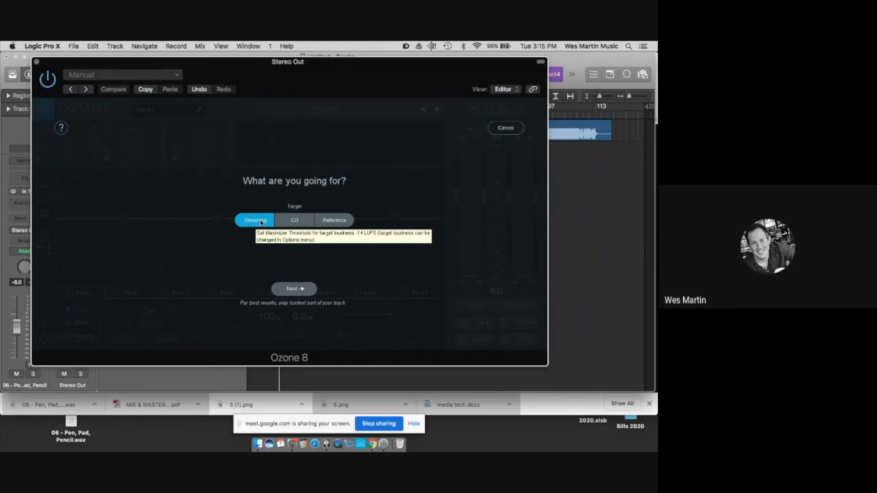
click(282, 224)
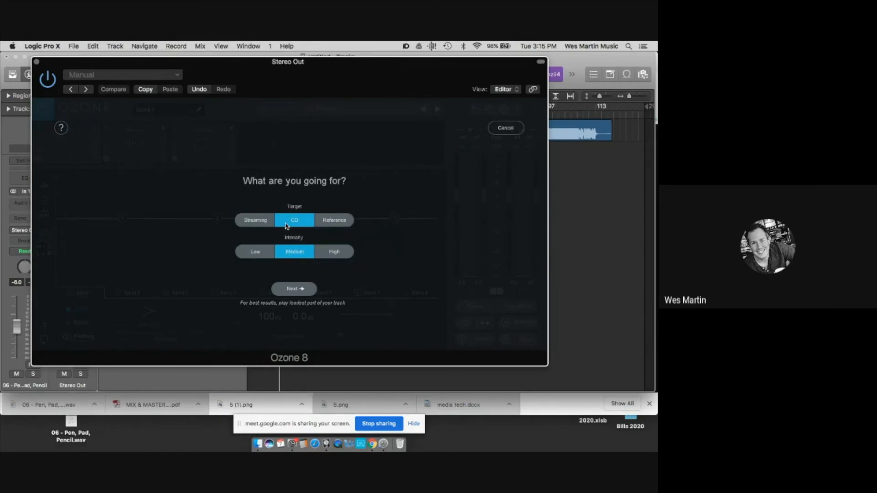
Compare the Low, Medium and High intensity options for the CD target, ending on High
click(250, 252)
click(306, 250)
click(335, 253)
click(250, 254)
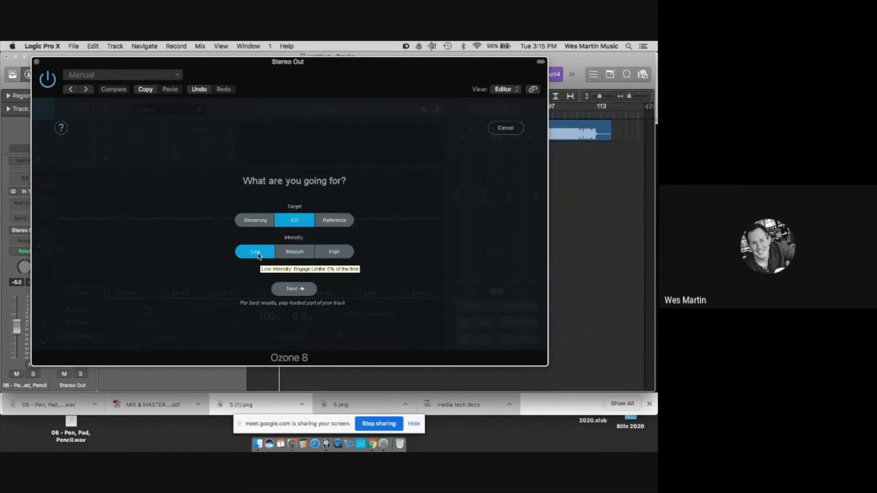
click(294, 254)
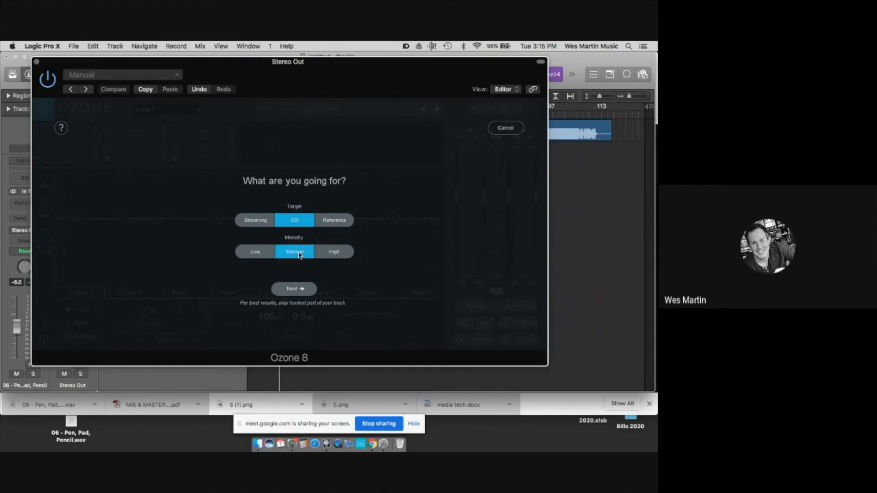
click(345, 254)
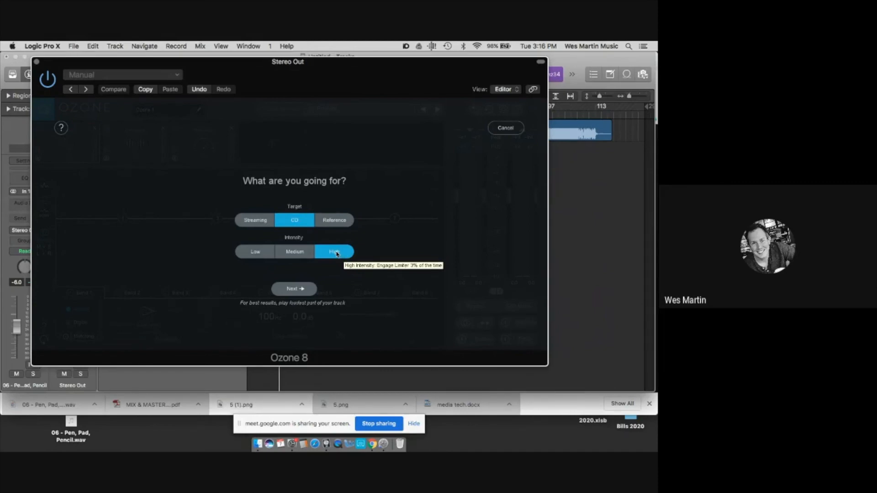
click(304, 255)
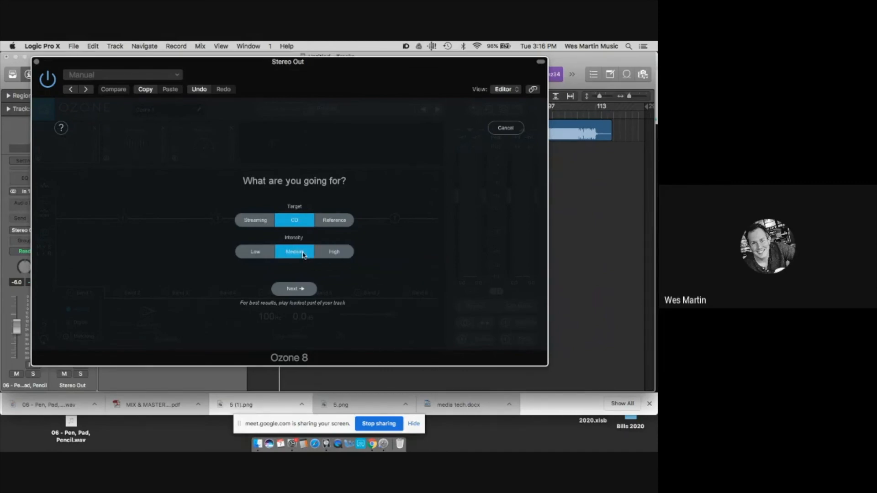
click(256, 254)
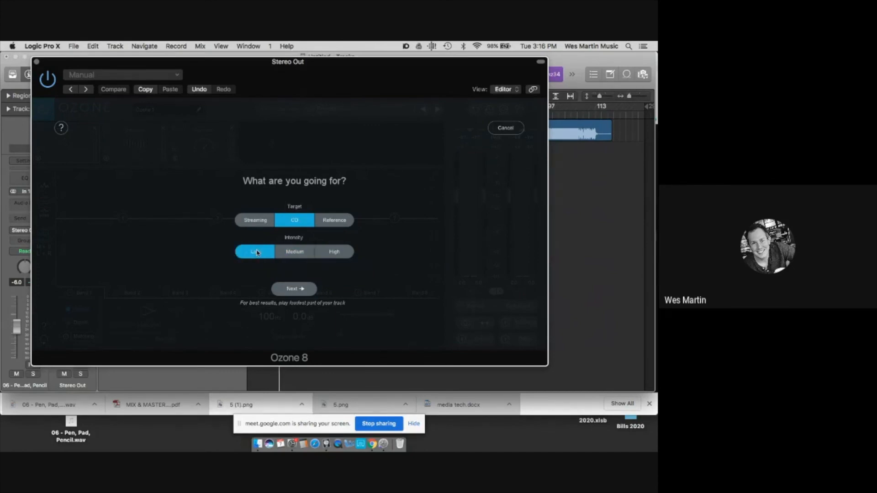
click(294, 251)
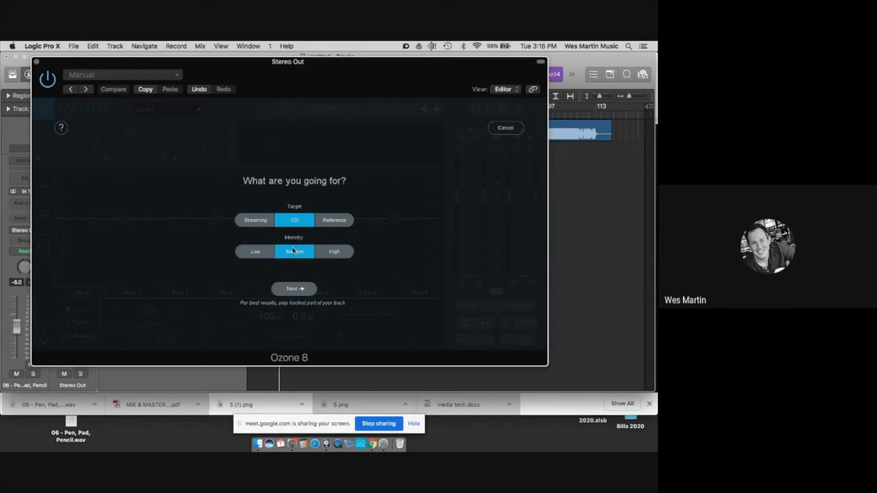
click(347, 254)
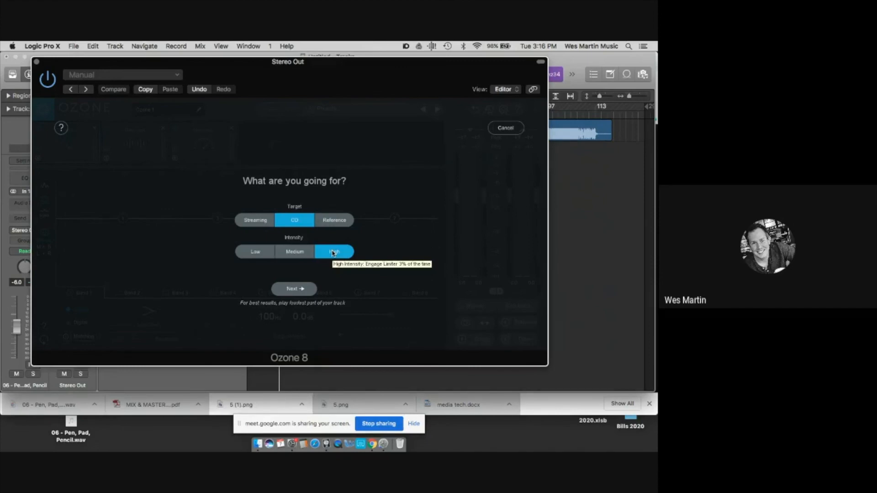
Move the Ozone 8 window clear of the channel strips and close it
drag(129, 65, 292, 67)
drag(227, 69, 197, 144)
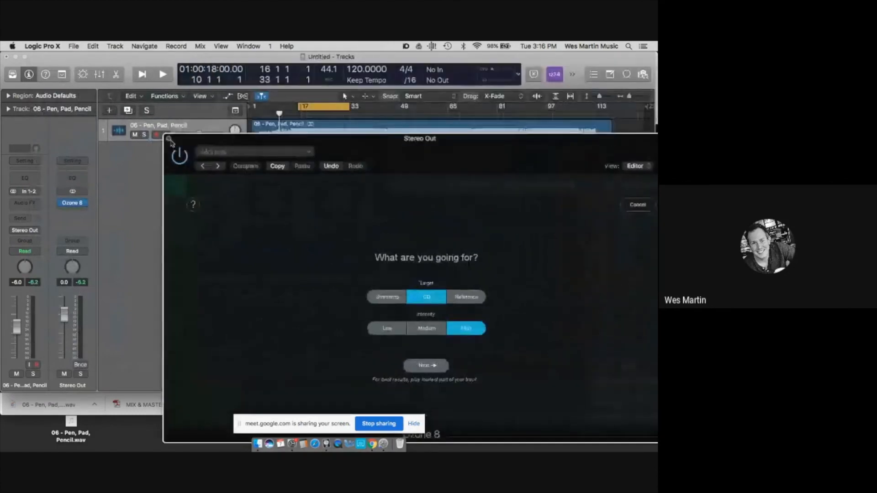
click(169, 139)
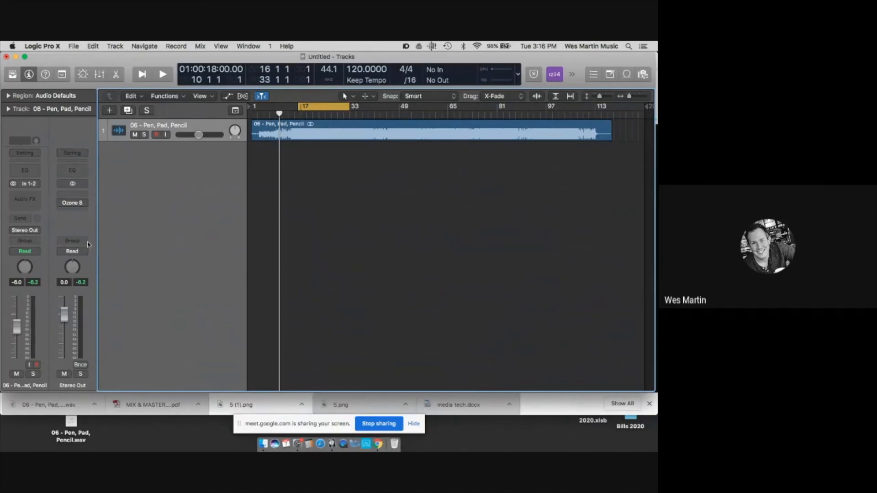
Insert the MultiMeter metering plug-in after Ozone 8 on the Stereo Out channel and start playback to meter the song
click(71, 210)
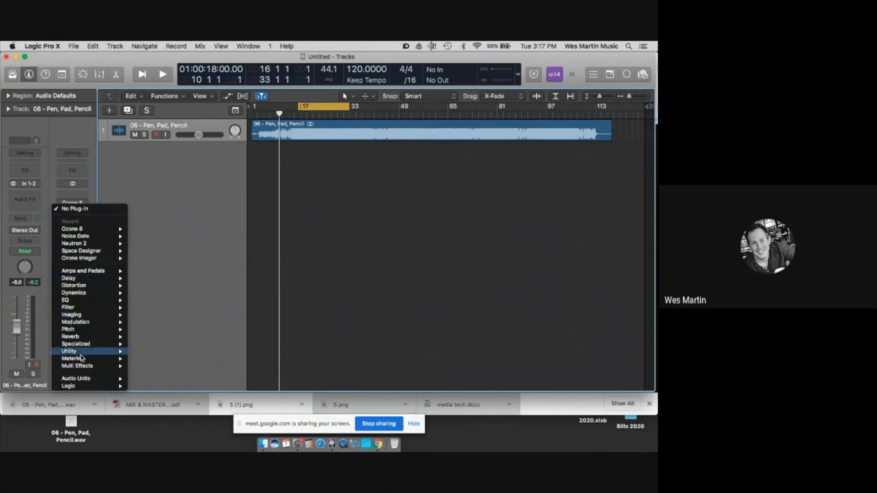
mouse_move(82, 359)
mouse_move(183, 368)
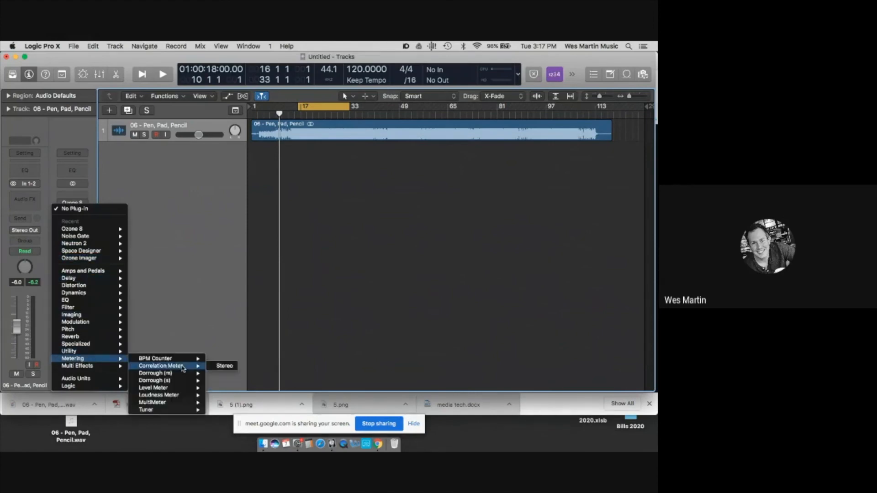
mouse_move(178, 403)
click(239, 341)
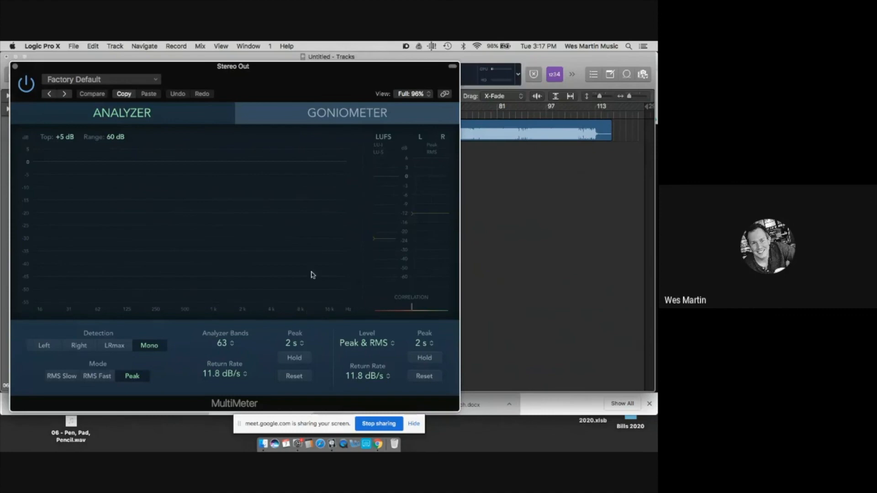
key(space)
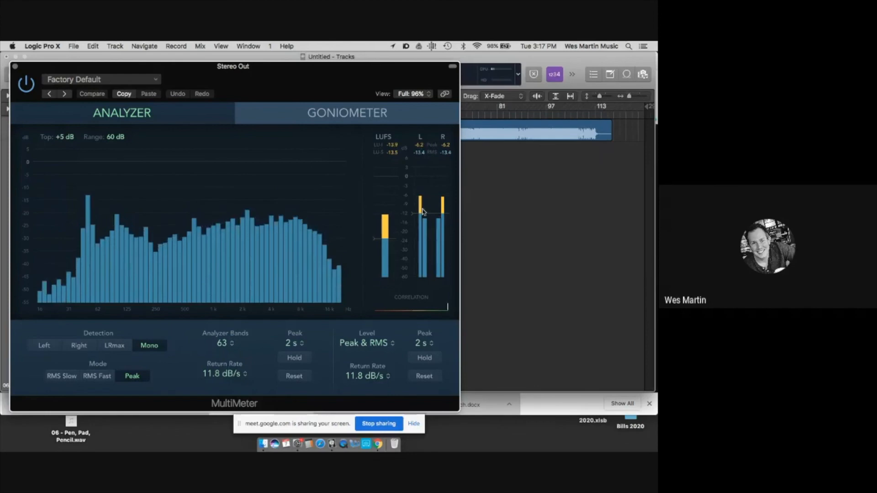
Turn on peak hold for the MultiMeter's frequency analyzer while the song plays
click(292, 357)
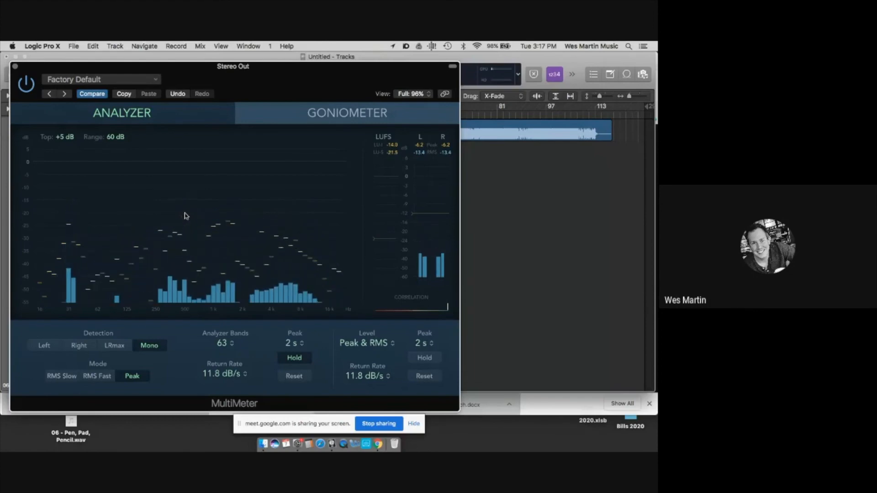
click(302, 359)
click(304, 360)
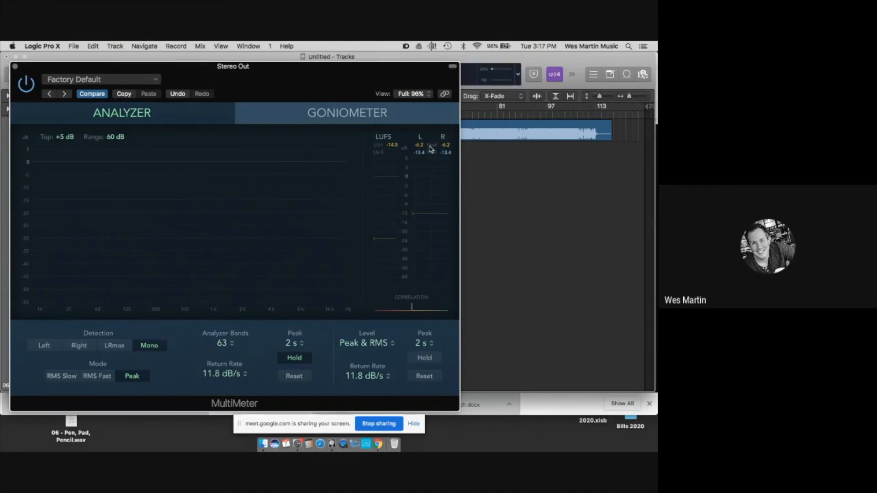
Move the MultiMeter window clear of the channel strips and play the song to check the Stereo Out level meter
drag(279, 79, 522, 78)
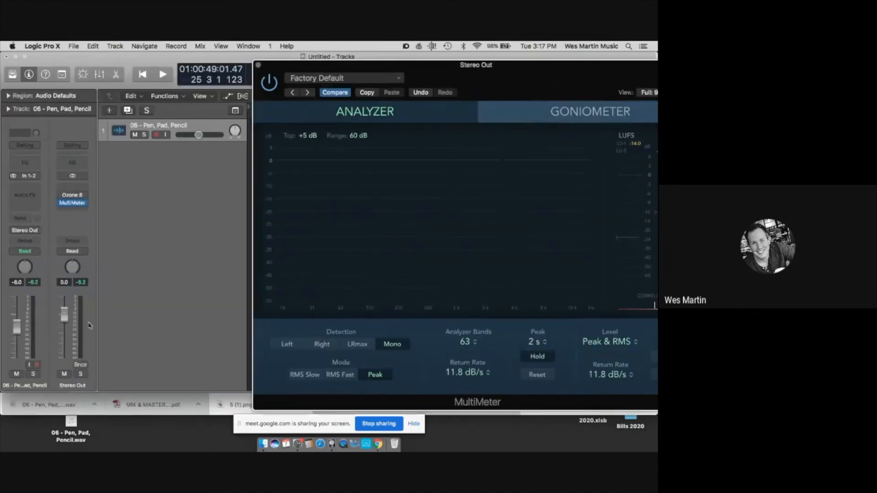
key(space)
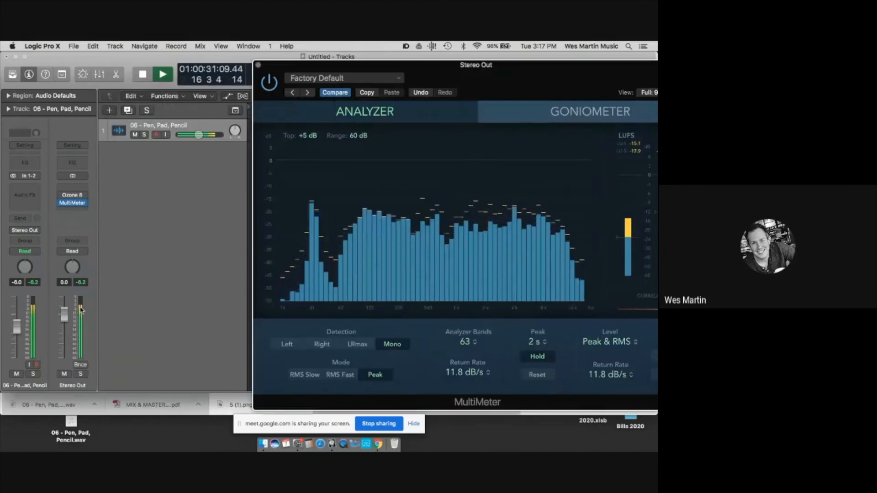
key(space)
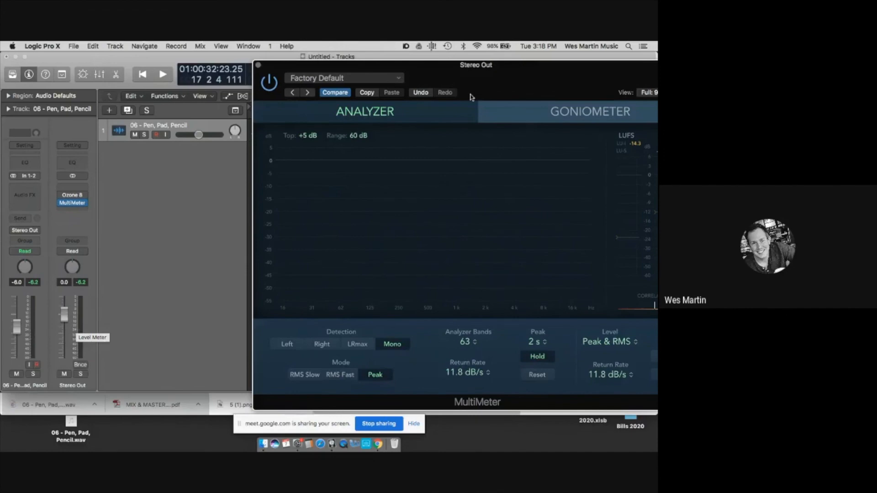
Play the song with the MultiMeter in view and lower the "06 - Pen, Pad, Pencil" track's volume to -10.4 dB
drag(528, 72, 346, 86)
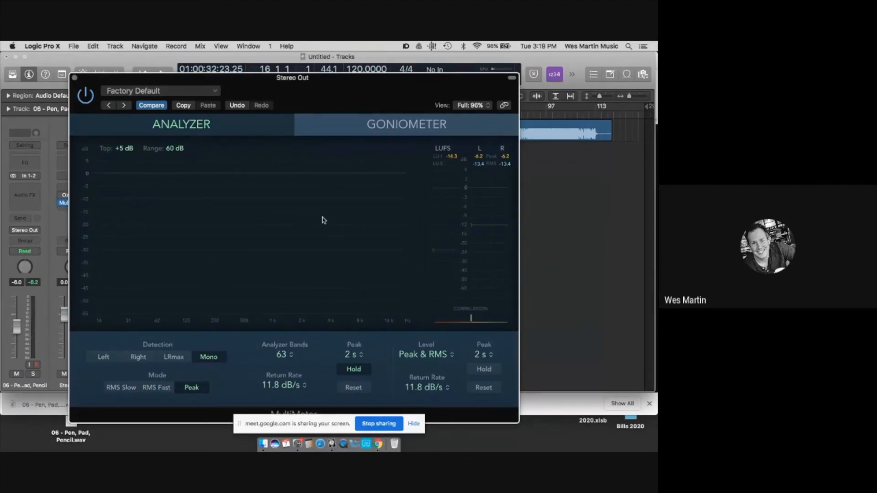
key(space)
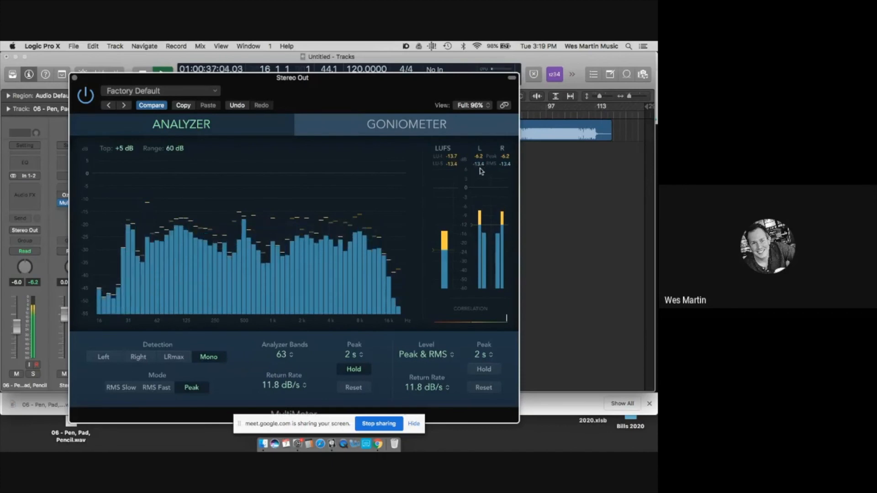
drag(270, 88, 372, 71)
click(109, 252)
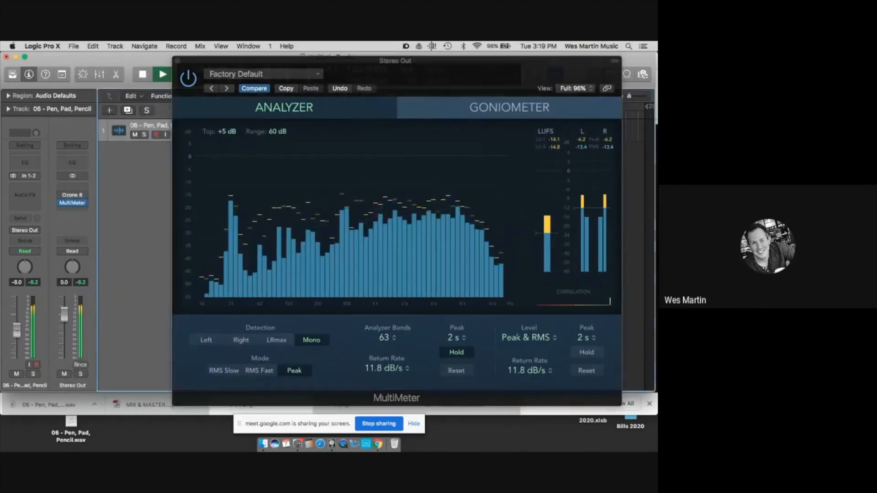
drag(17, 335, 19, 338)
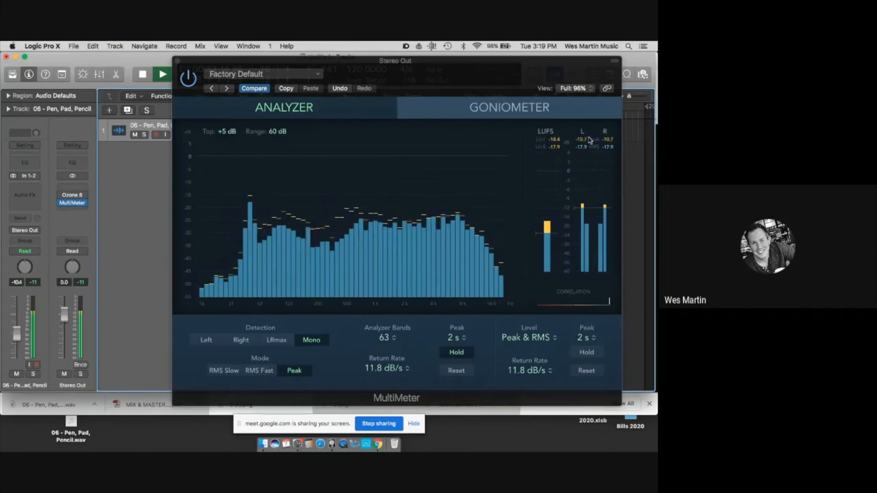
key(space)
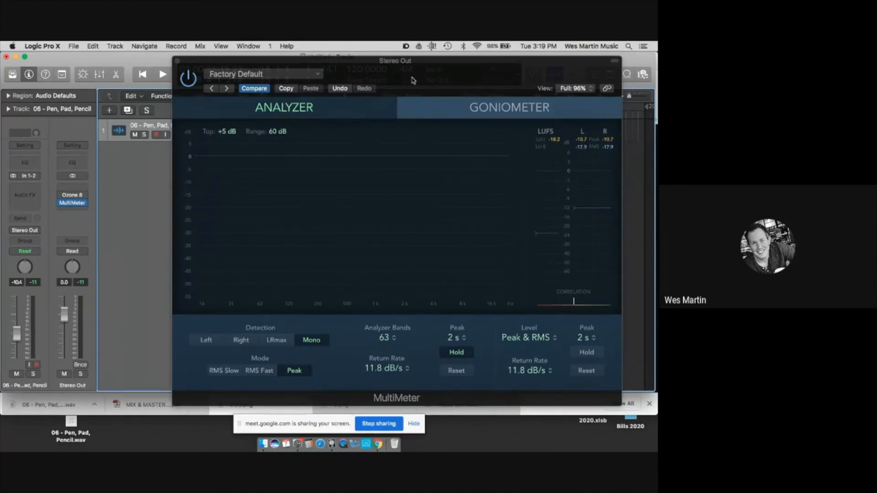
Close the MultiMeter window and try to reopen Ozone 8 on the Stereo Out channel
drag(435, 77, 365, 68)
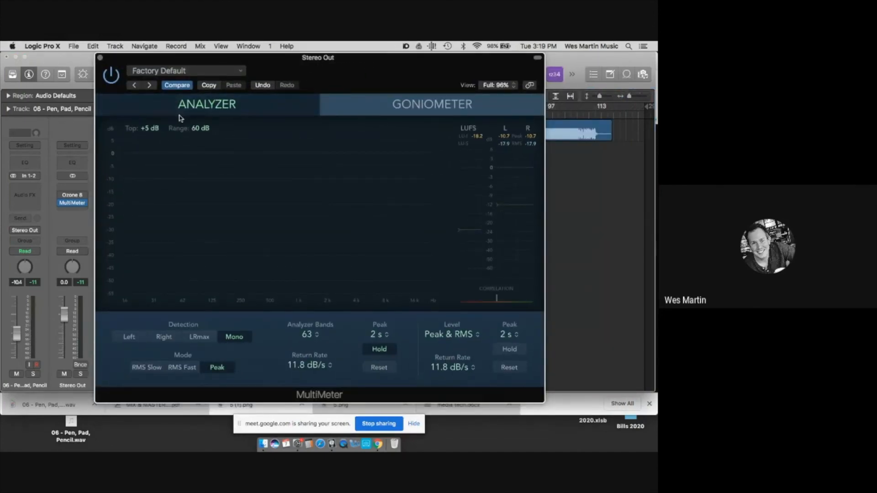
click(101, 59)
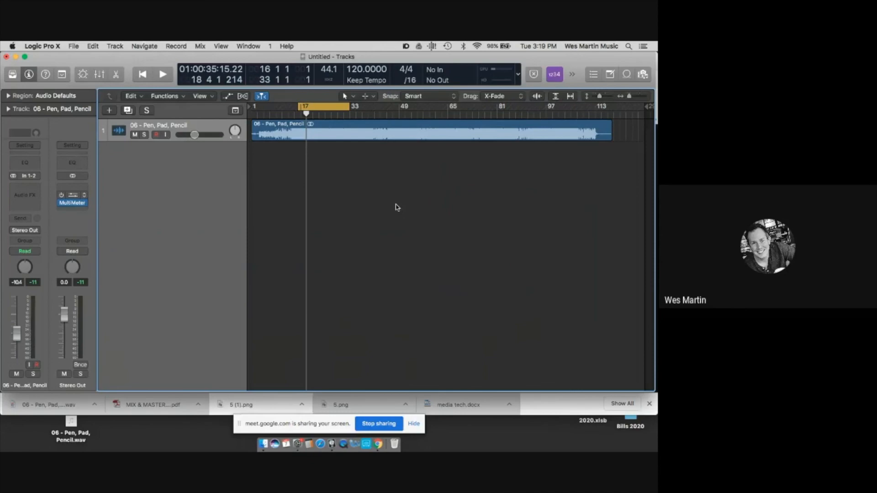
key(super+Tab)
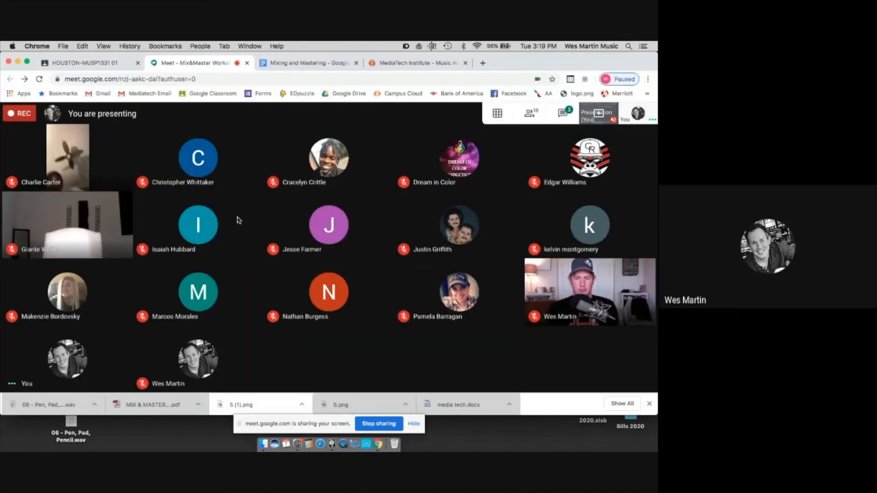
Relaunch Logic Pro X and ignore the crash report
right_click(330, 443)
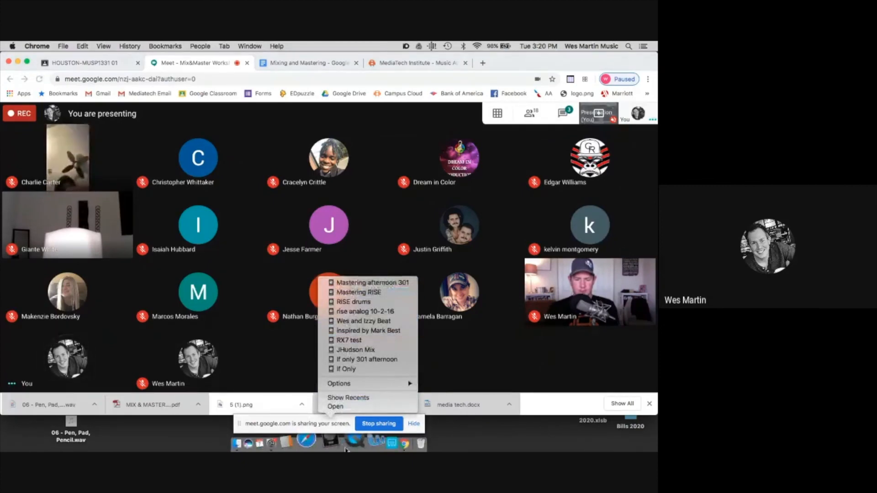
click(333, 443)
click(332, 442)
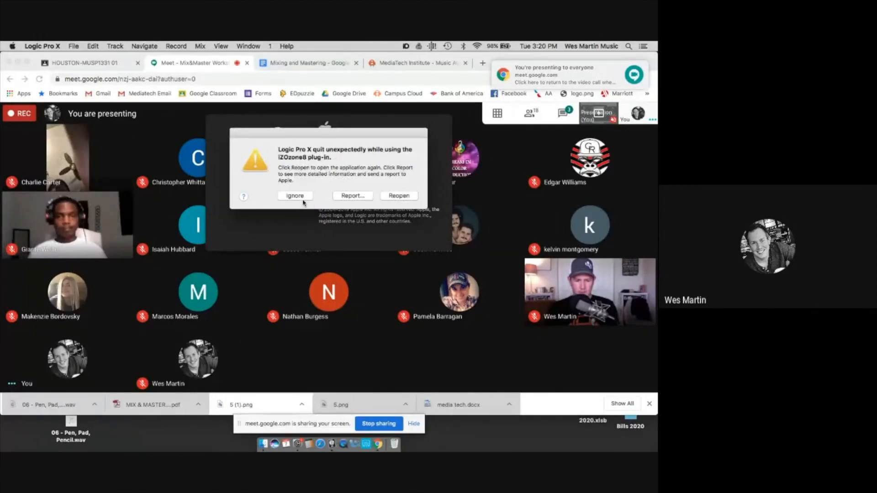
click(302, 197)
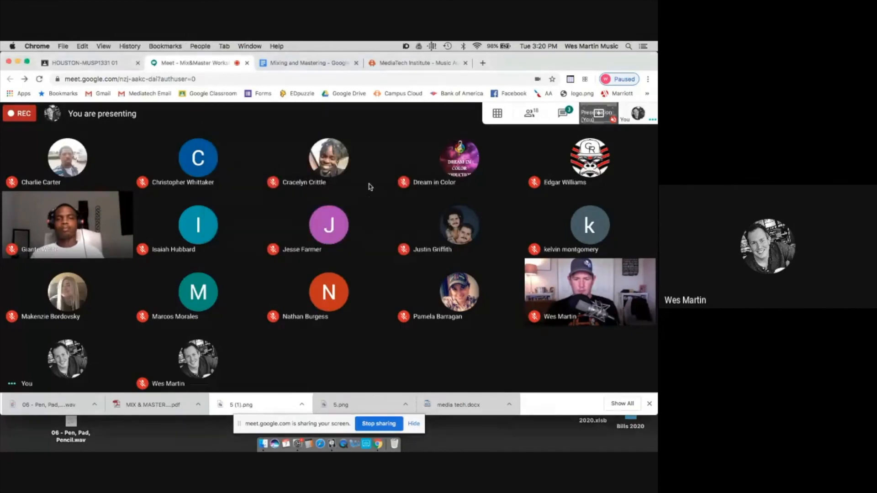
click(332, 447)
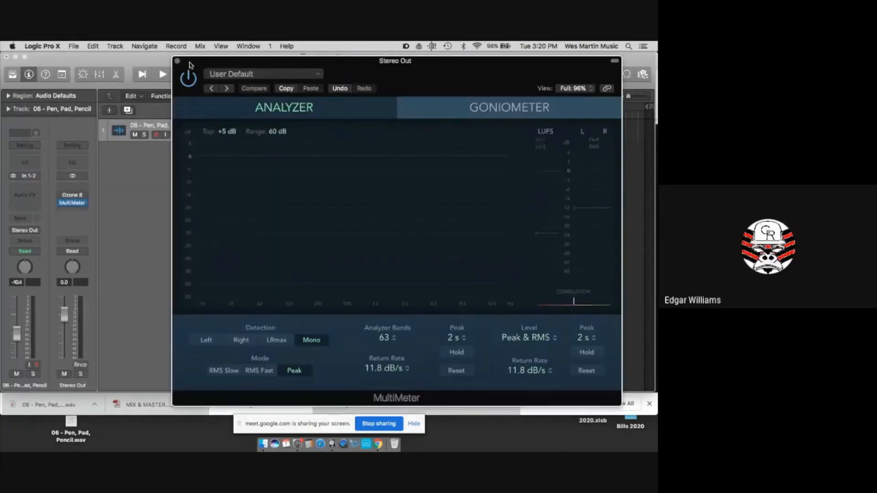
Close the restored MultiMeter window and try again to open Ozone 8 from the Stereo Out channel
drag(185, 64, 177, 184)
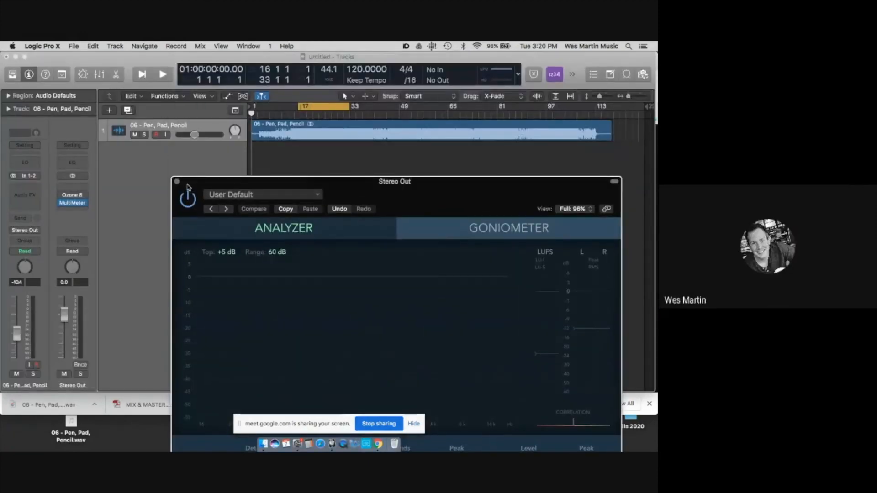
click(177, 182)
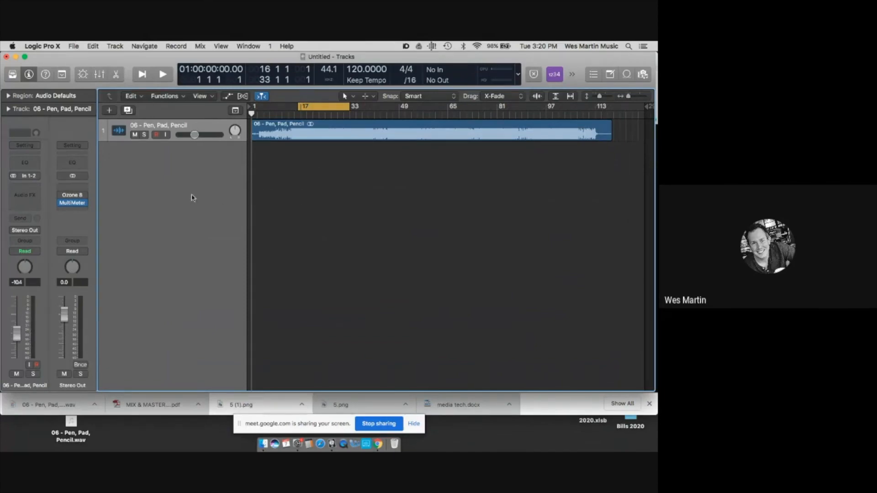
mouse_move(73, 197)
key(super+Tab)
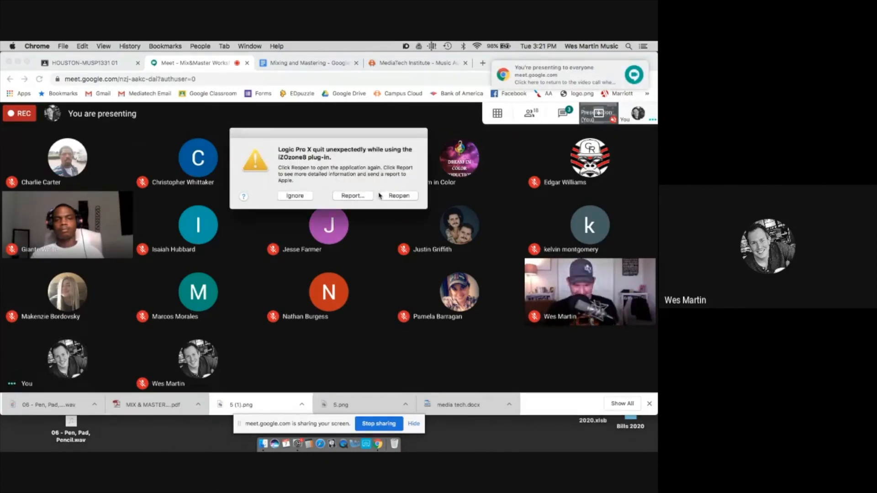
Ignore the second crash report, reopen the recent Untitled project in its auto-saved version, and close the MultiMeter window
click(295, 195)
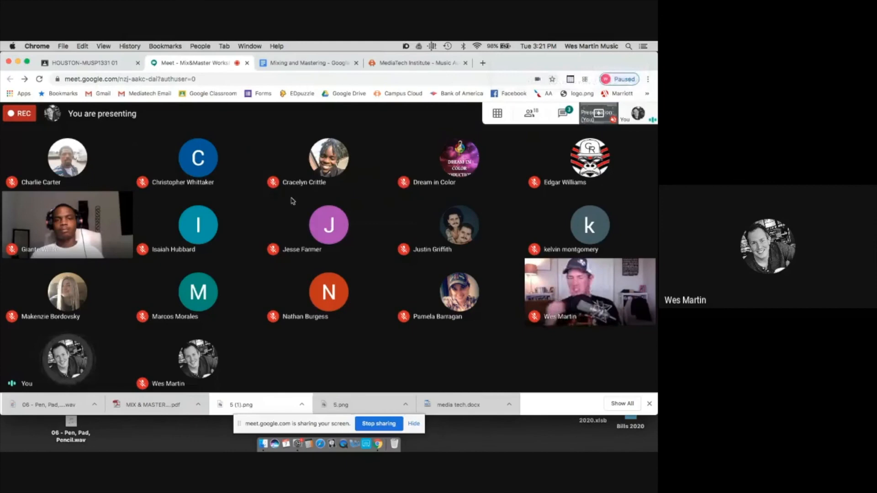
right_click(331, 447)
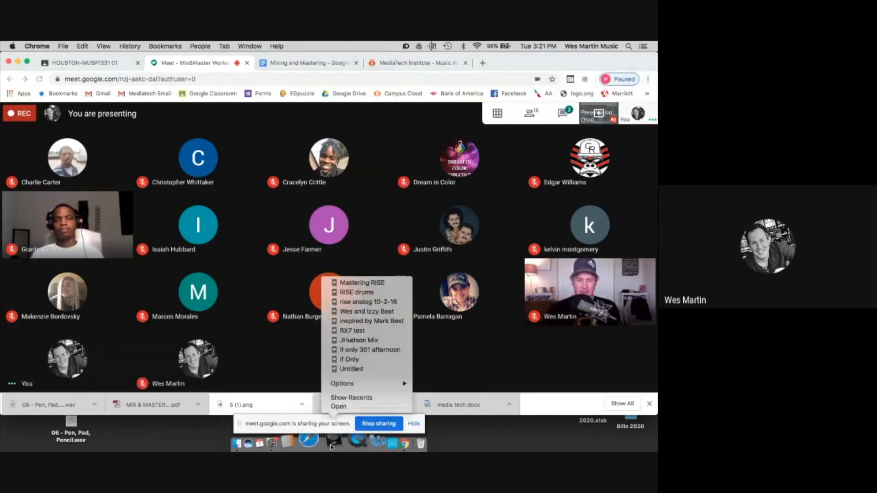
mouse_move(347, 386)
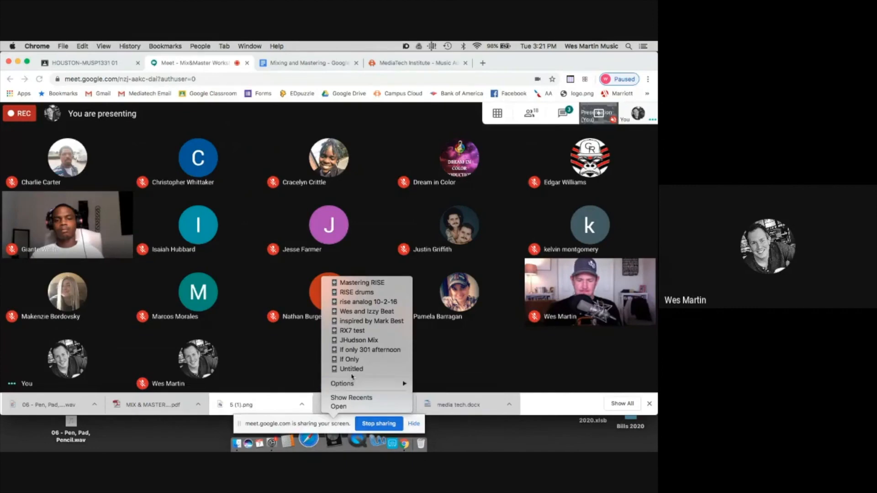
click(354, 370)
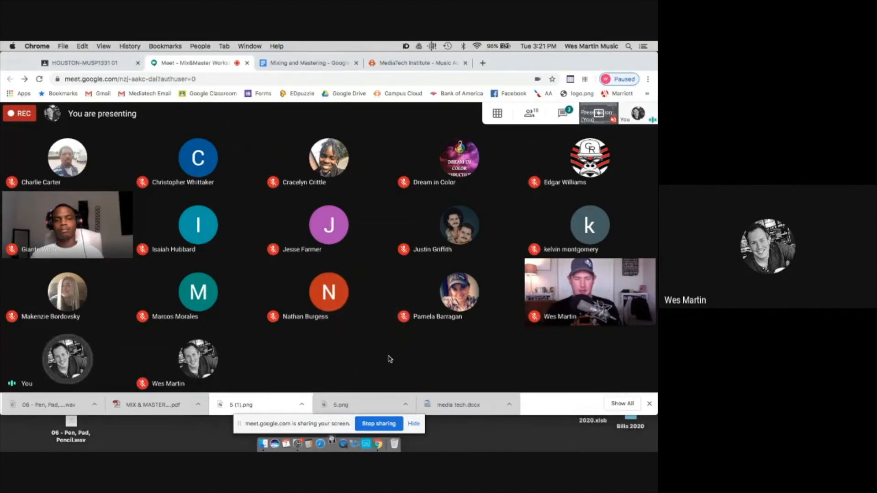
click(333, 442)
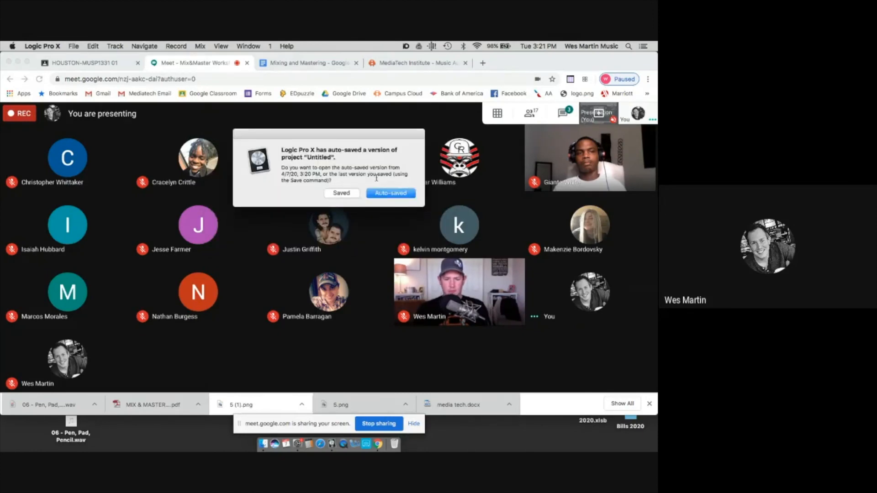
click(371, 193)
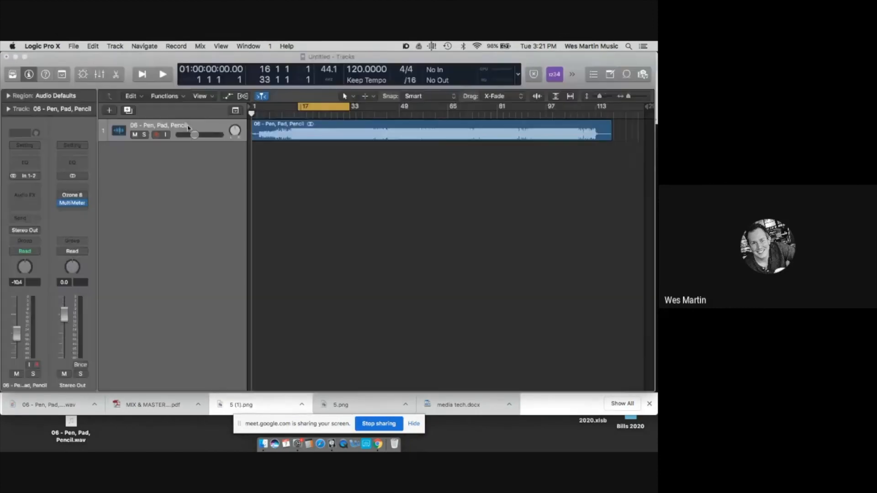
click(177, 182)
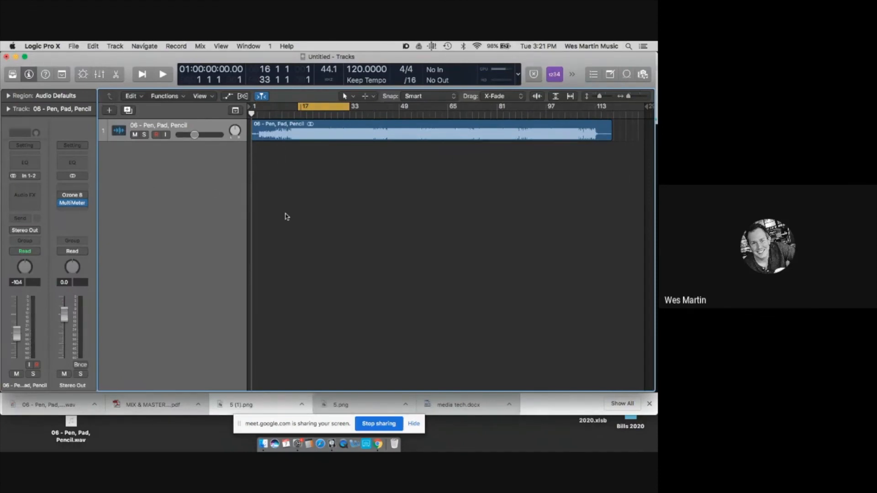
Close the Untitled project and create an empty project with one audio track
click(6, 57)
click(300, 187)
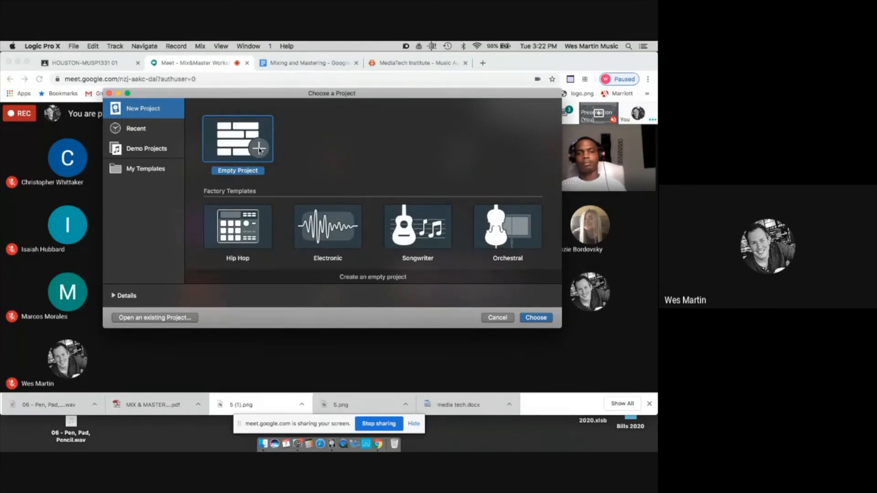
double_click(259, 149)
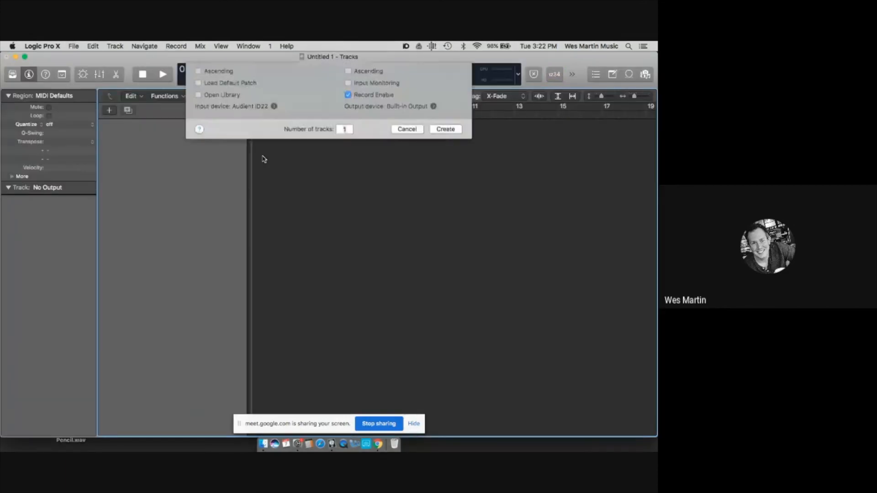
click(456, 231)
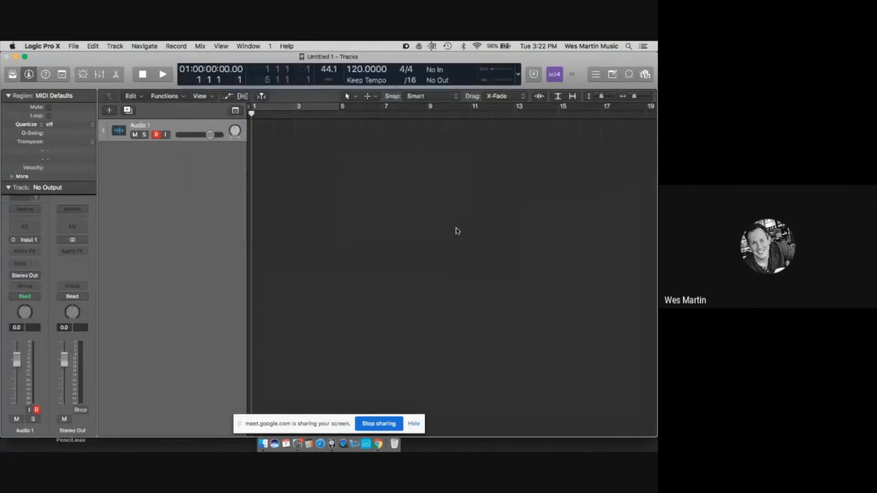
Import "06 - Pen, Pad, Pencil.wav" from the desktop onto the new audio track at the start of the timeline
key(F11)
mouse_move(71, 421)
mouse_down()
mouse_move(167, 315)
mouse_move(252, 97)
mouse_move(215, 124)
mouse_up()
key(F11)
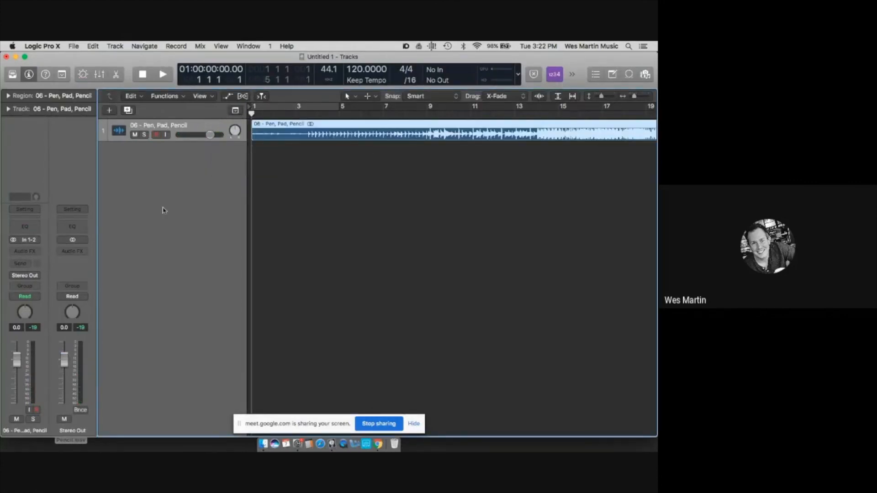
Insert Ozone 8 on the Stereo Out channel and start its Master Assistant with the CD target and Low intensity
click(85, 253)
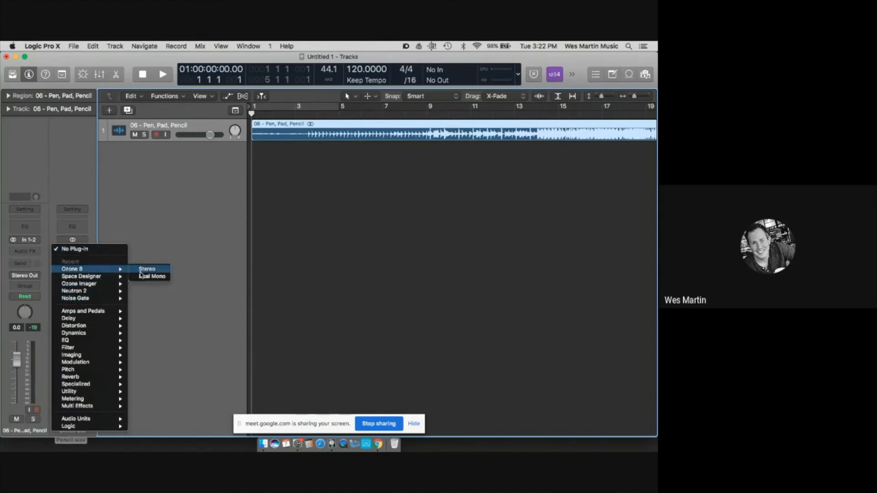
click(141, 275)
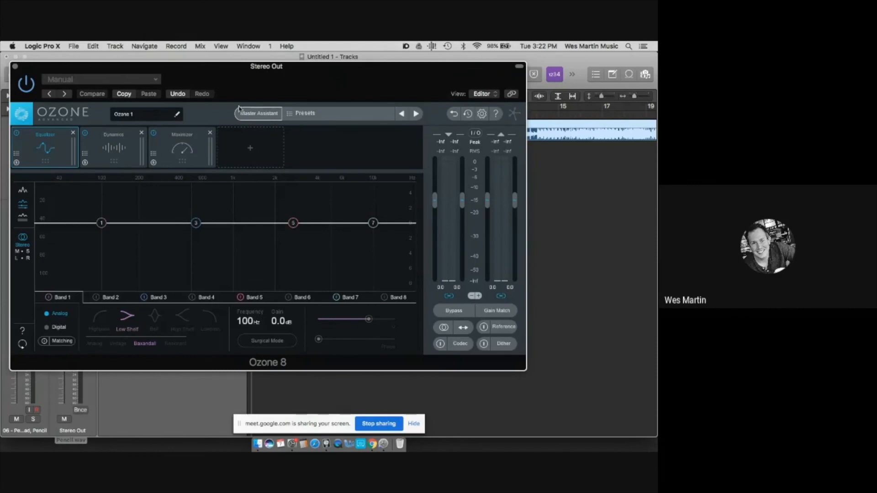
click(259, 114)
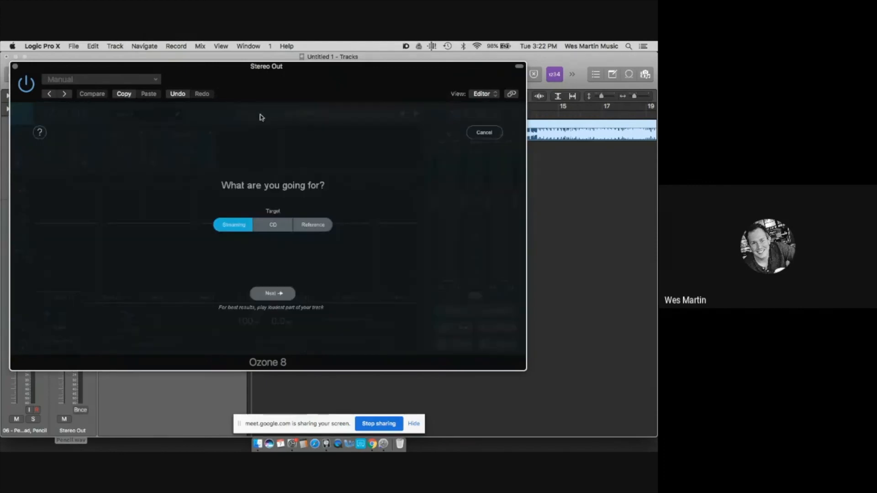
click(273, 224)
click(234, 257)
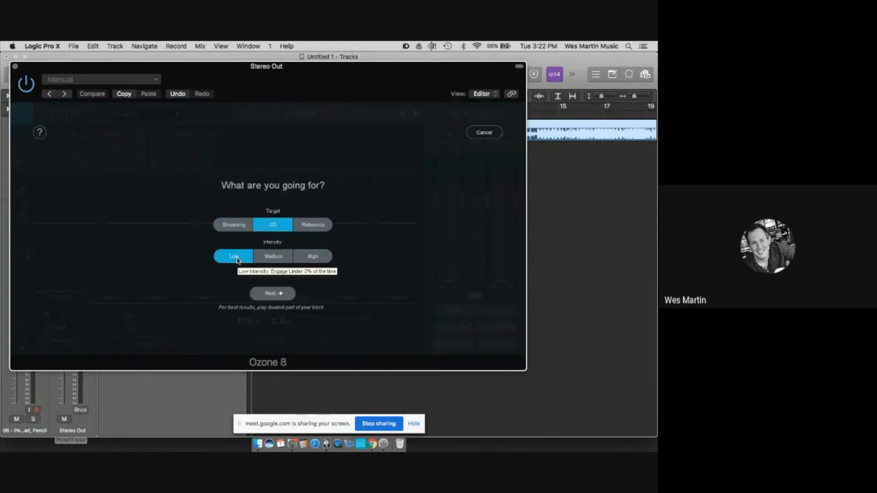
Run the Master Assistant analysis while playing the song with a cycle range from 13 4 1 to 22 4 1, and accept its suggestion
click(280, 293)
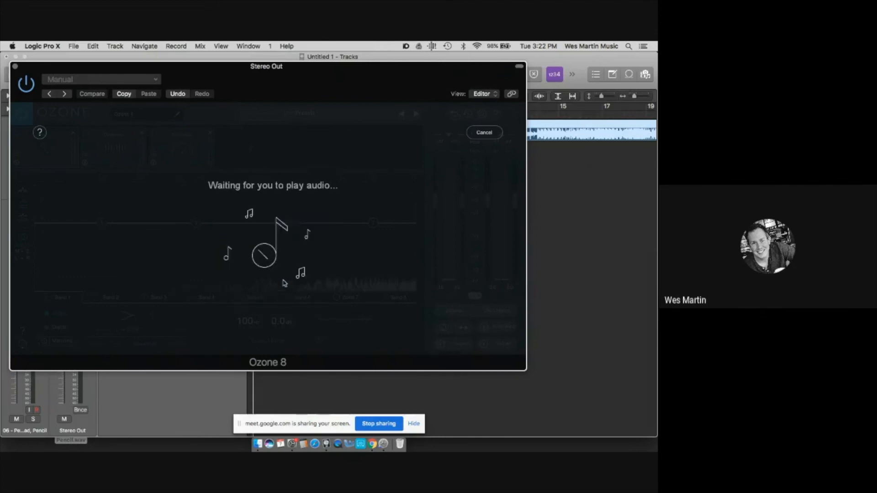
key(space)
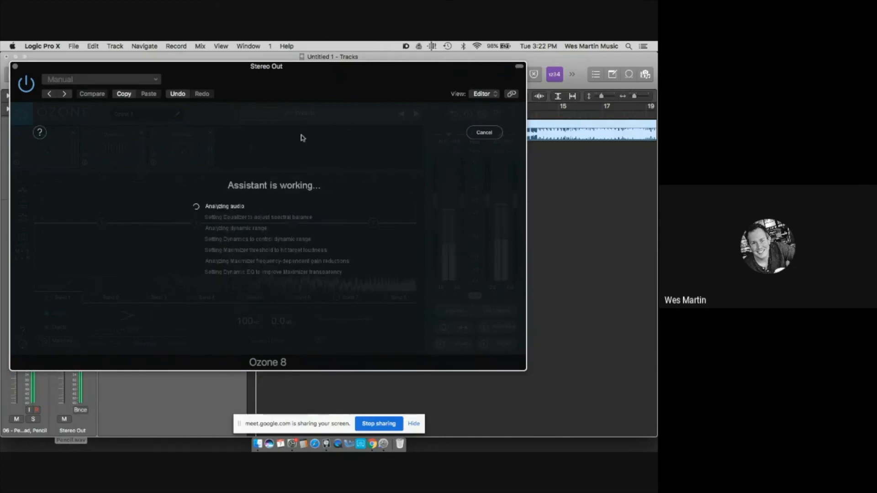
drag(304, 67, 313, 190)
drag(449, 109, 635, 110)
drag(457, 108, 539, 107)
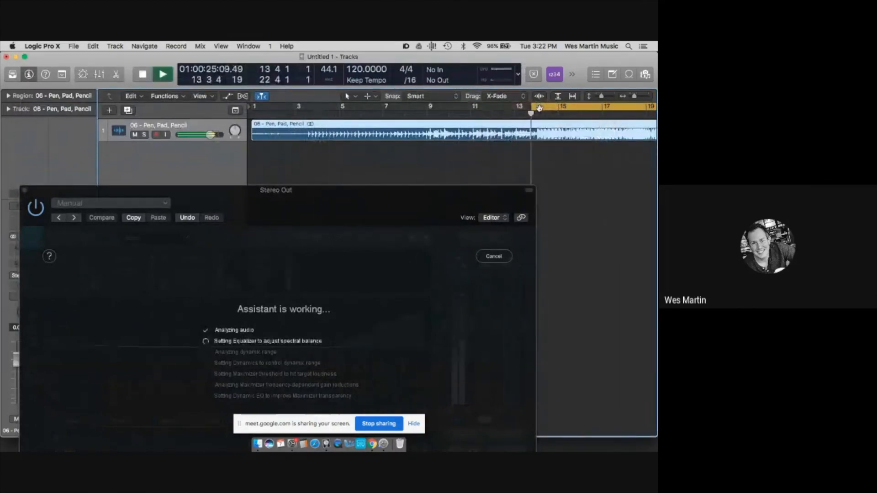
click(360, 233)
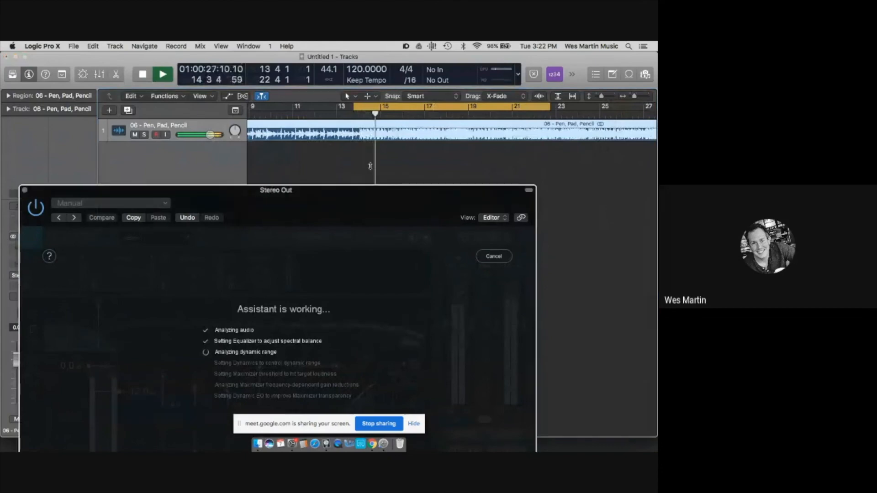
drag(355, 207, 374, 101)
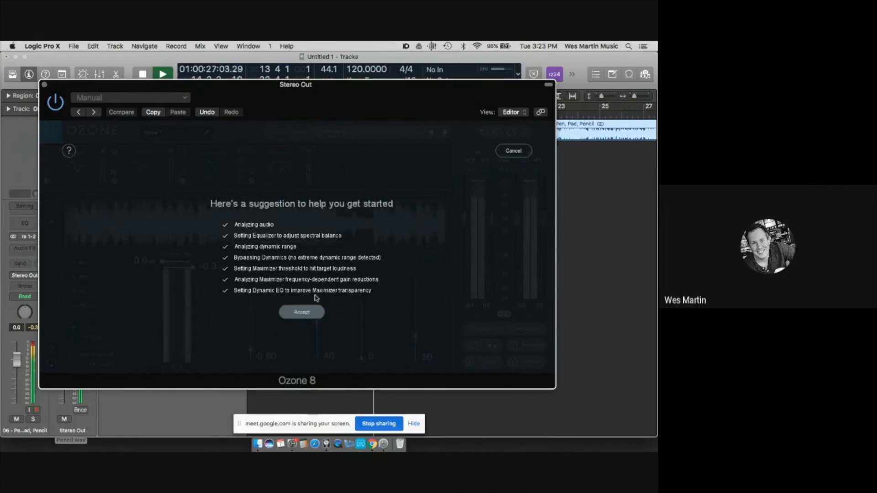
click(306, 313)
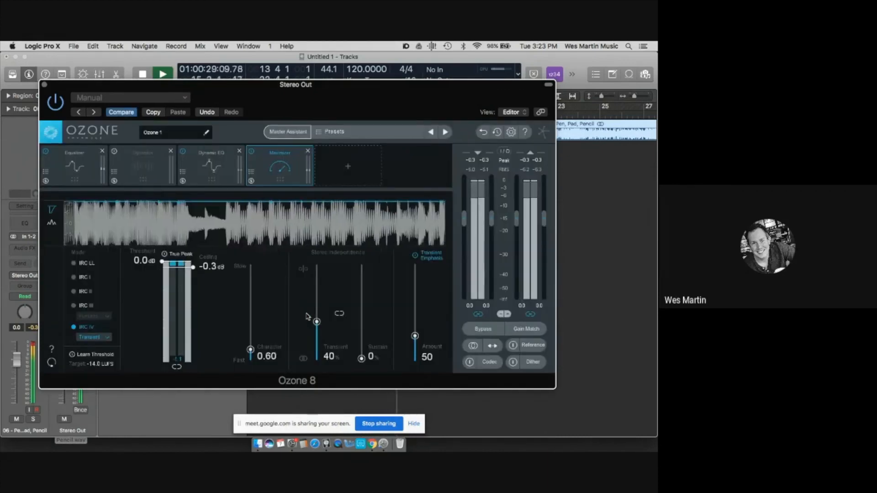
Review the suggested Equalizer, Dynamic EQ and Maximizer settings, and examine the Equalizer's low-shelf and high-shelf bands
click(68, 168)
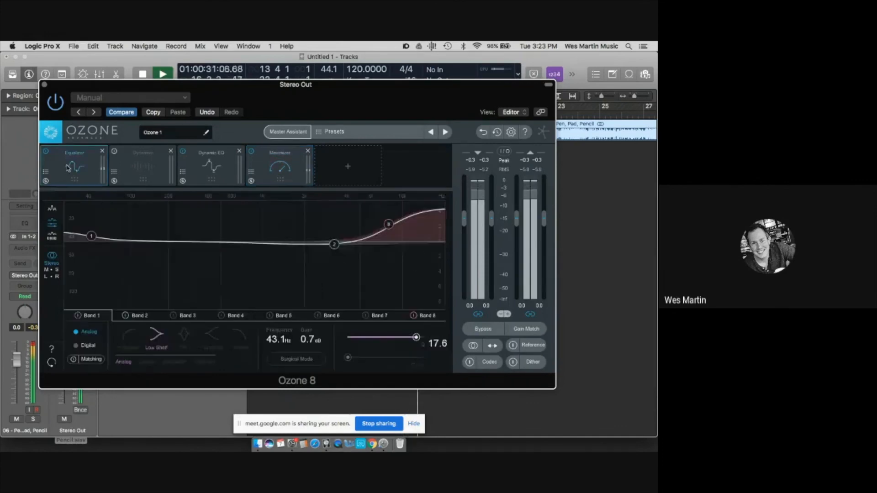
click(204, 163)
key(space)
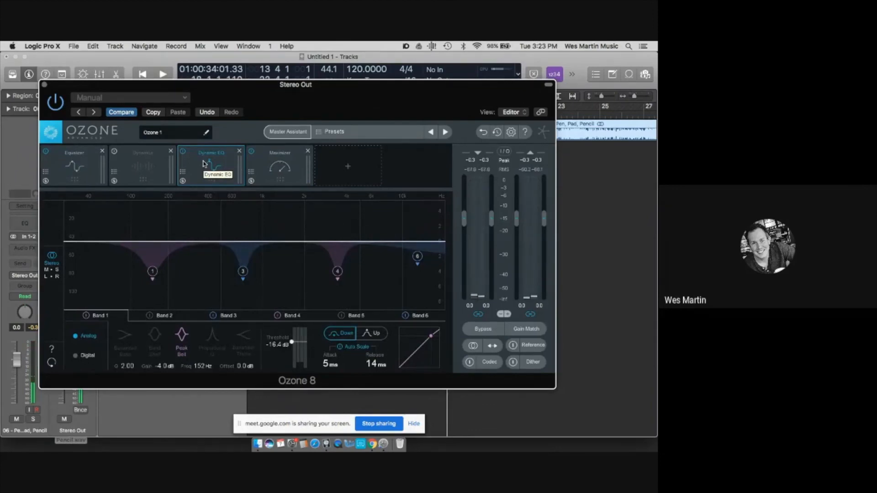
click(259, 167)
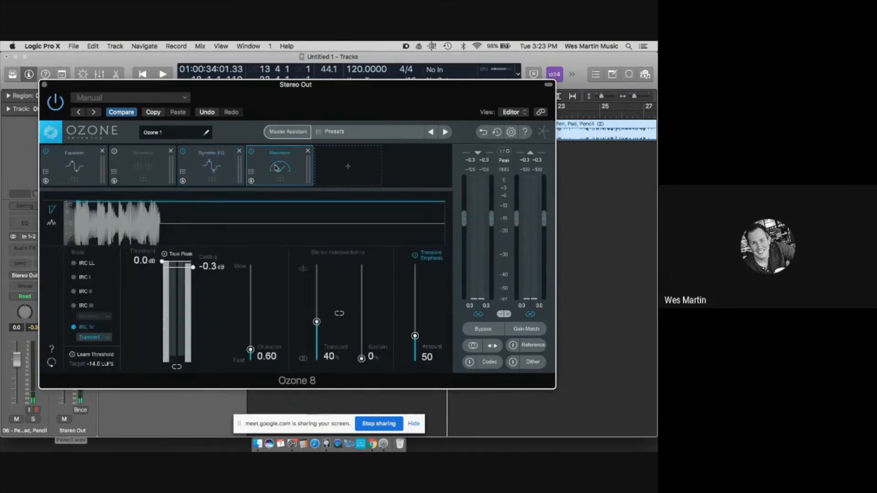
click(218, 167)
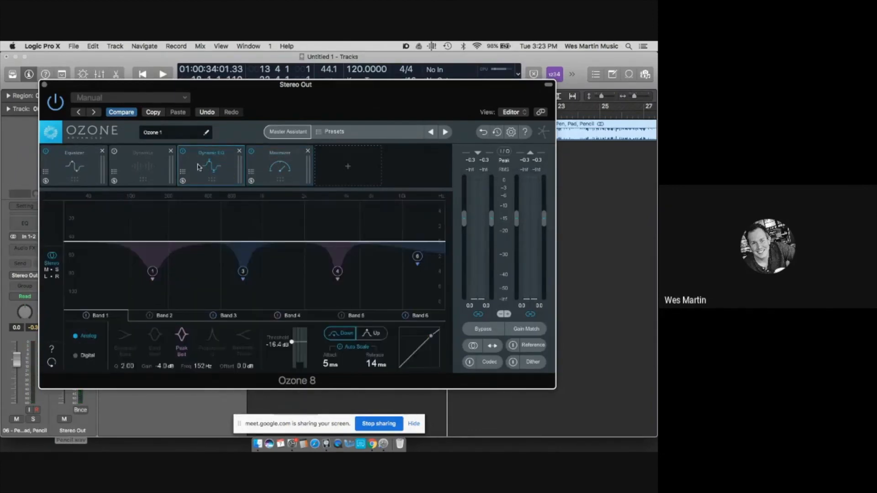
click(67, 164)
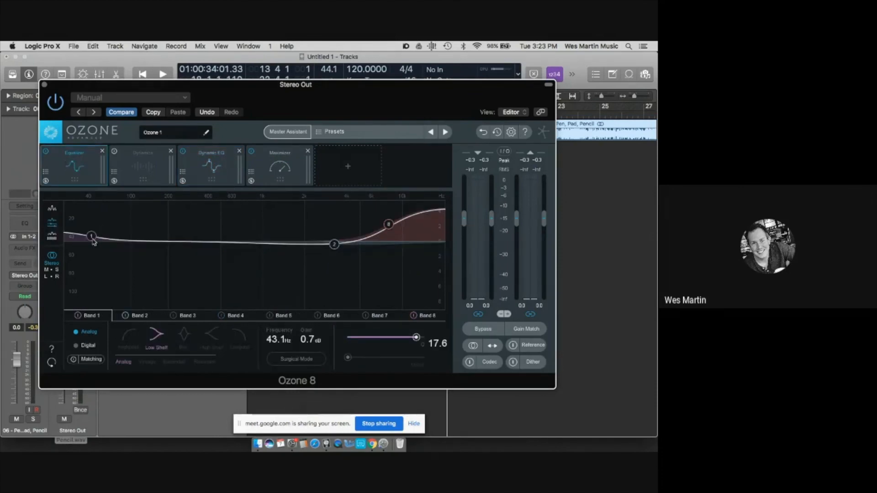
mouse_move(92, 237)
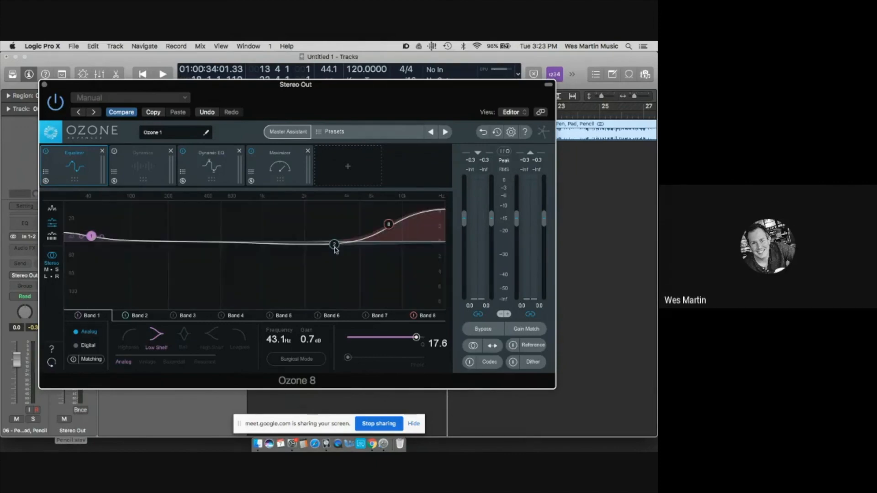
click(389, 225)
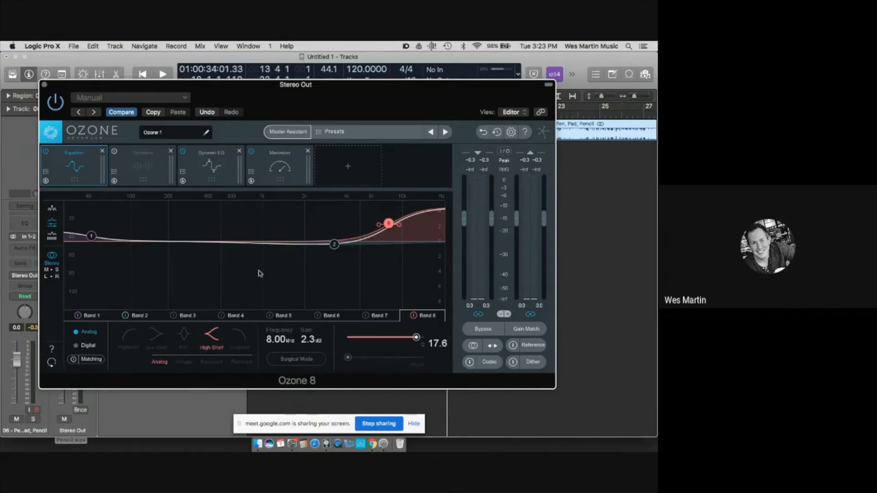
Examine the Dynamic EQ's suggested bands during playback, and select band 1 at 152 Hz
click(217, 168)
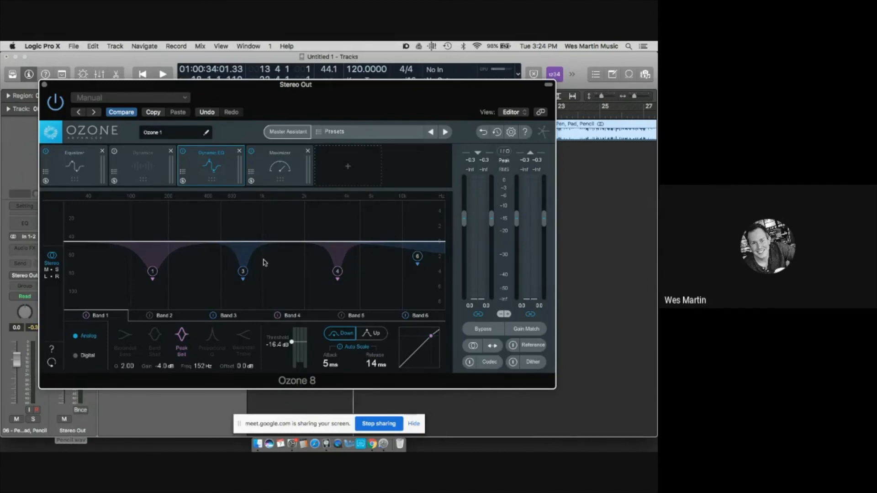
key(space)
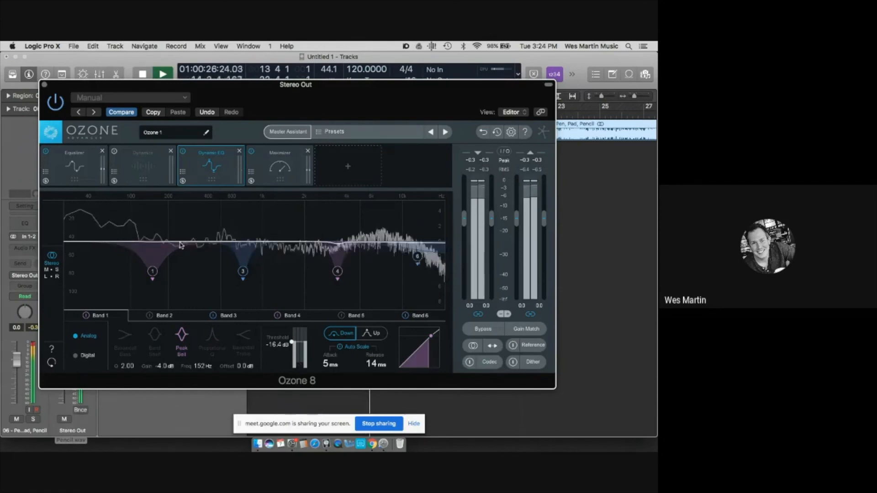
key(space)
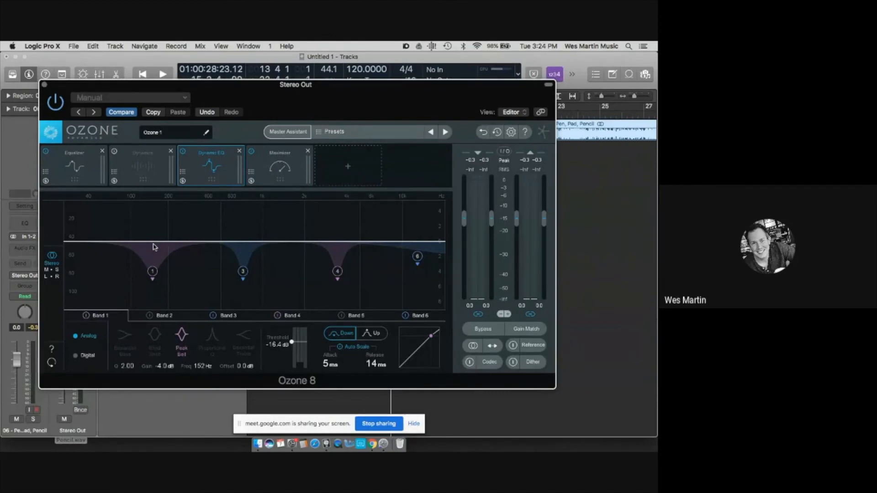
click(153, 272)
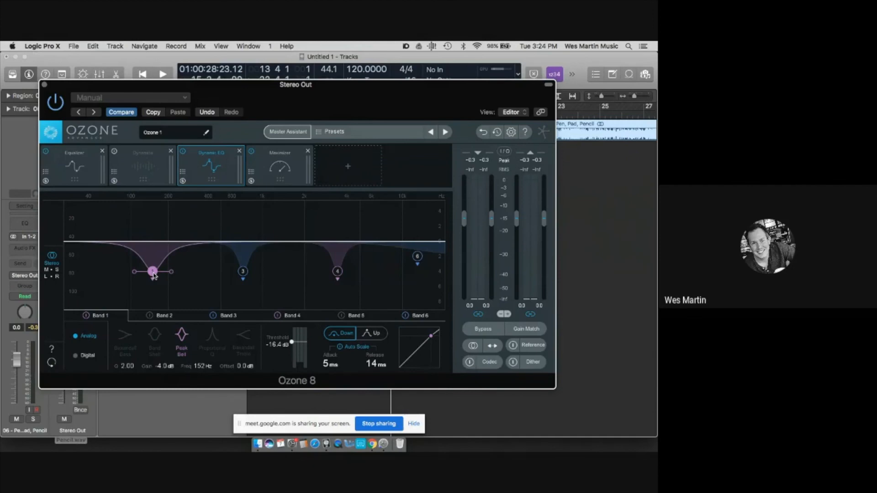
click(153, 273)
Compare the bypassed and processed signal during playback of the cycled section
key(space)
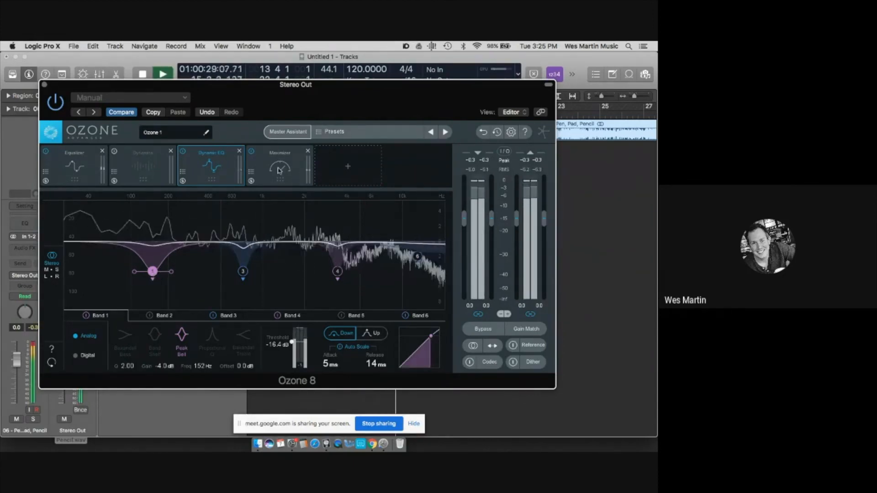
click(480, 328)
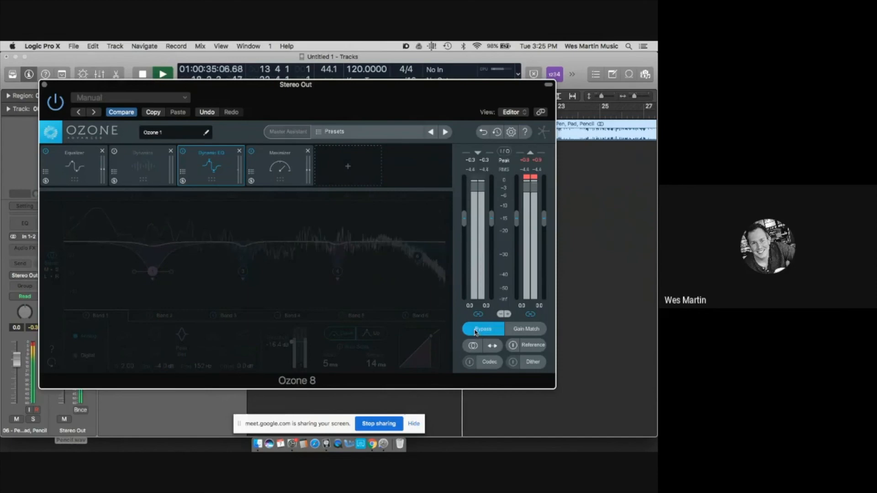
click(475, 331)
key(space)
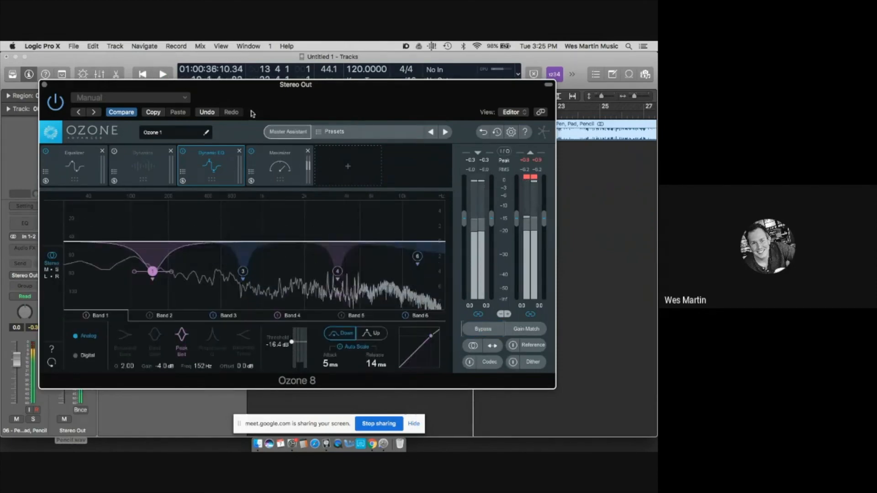
Uncover the channel strips, lower the song track's volume fader to about -6.6 dB, and raise it back slightly
drag(252, 114, 347, 315)
click(153, 172)
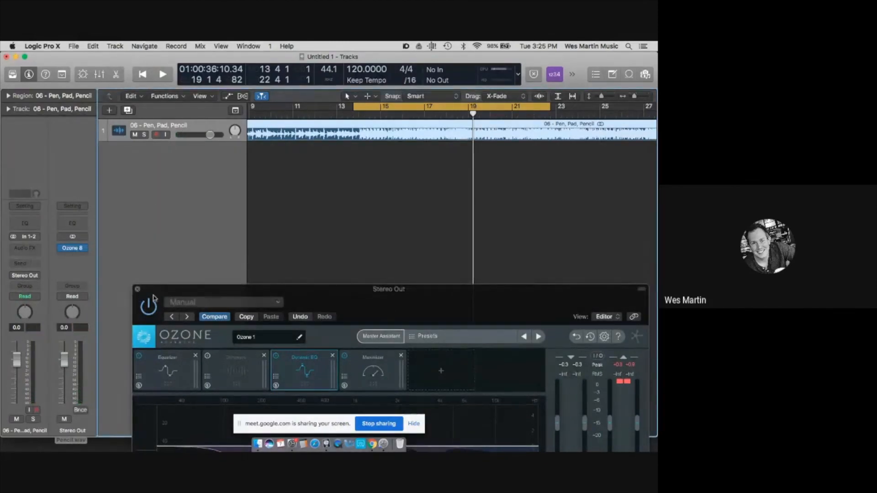
drag(159, 291, 177, 131)
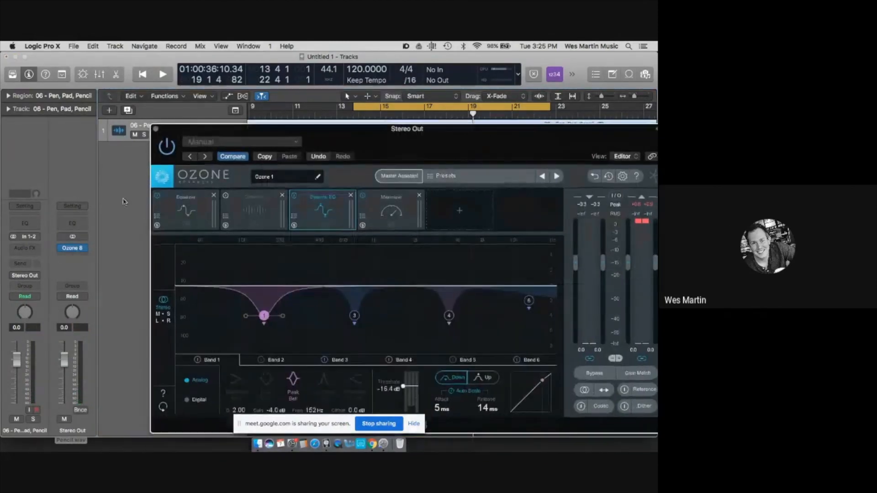
drag(16, 359, 16, 374)
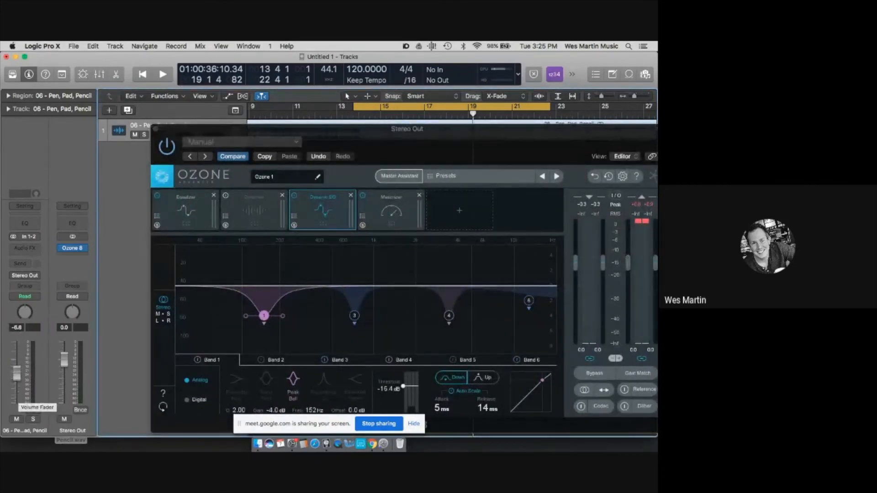
drag(16, 374, 16, 370)
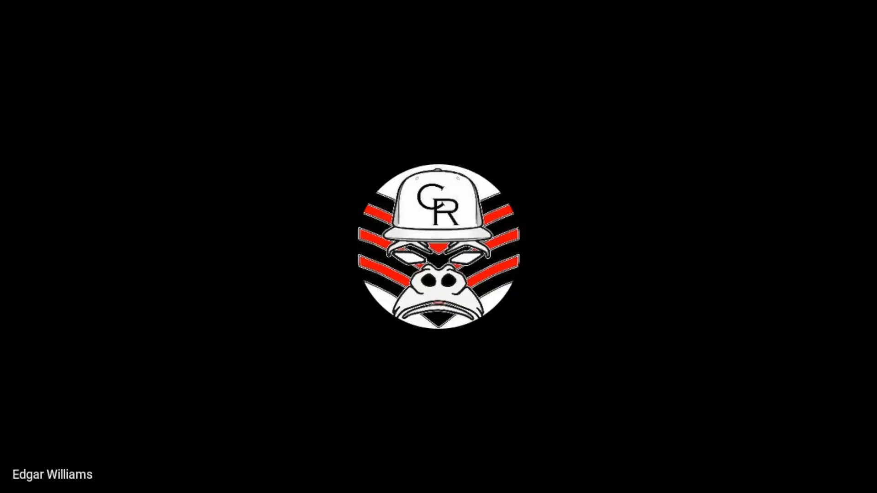
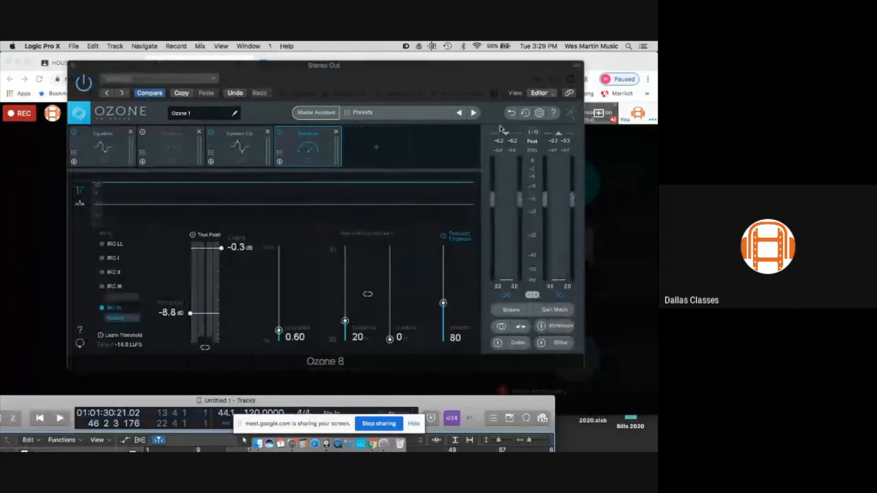
Compare the song's level with Ozone bypassed and with the Maximizer active during playback
mouse_move(457, 91)
mouse_down()
mouse_move(470, 90)
mouse_move(446, 95)
mouse_up()
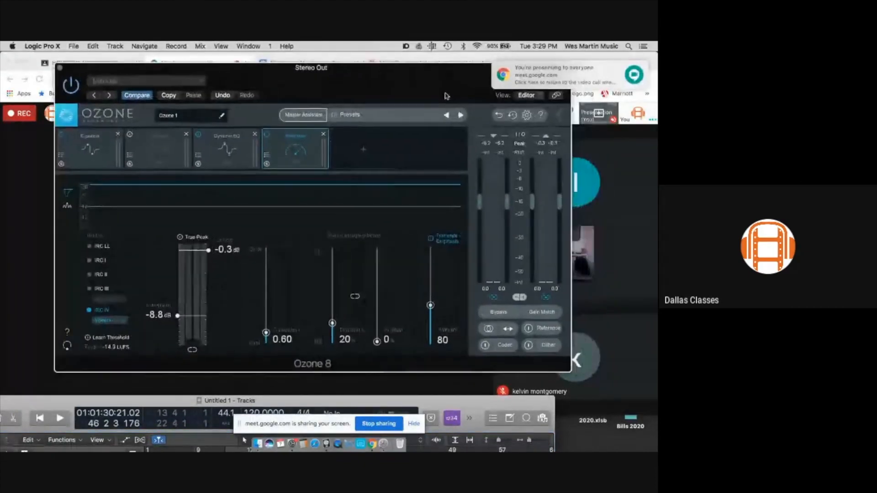
click(498, 312)
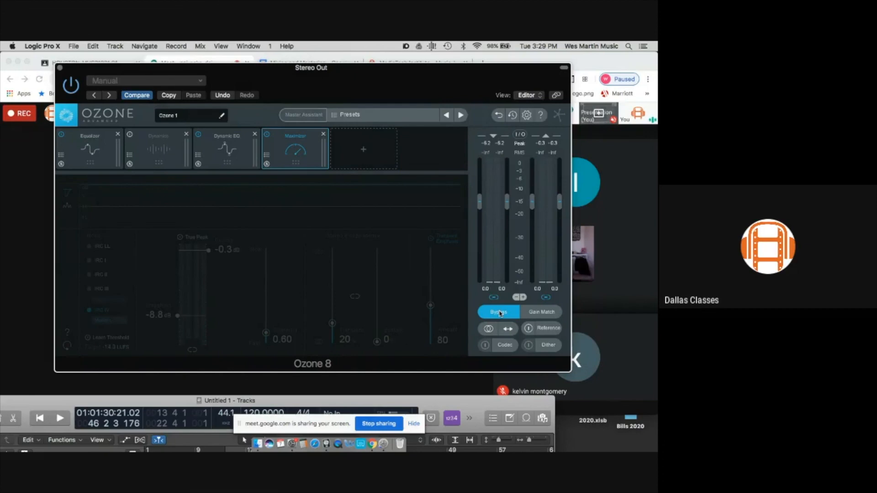
key(space)
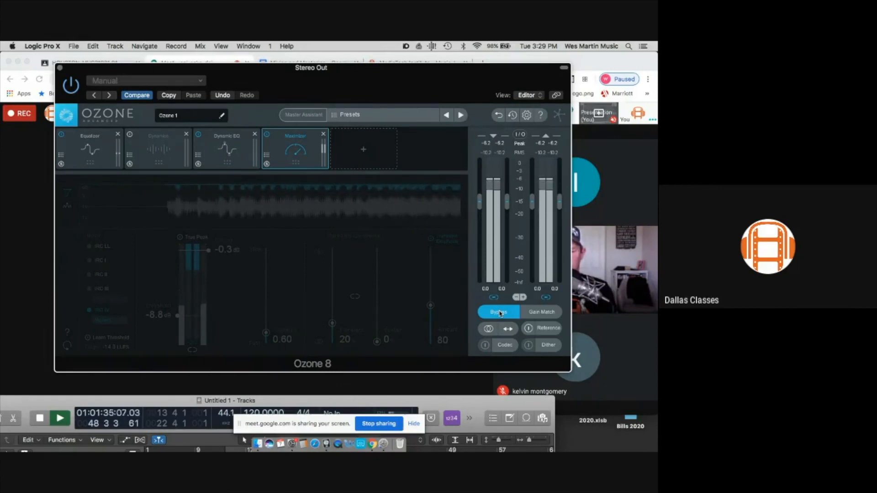
click(499, 312)
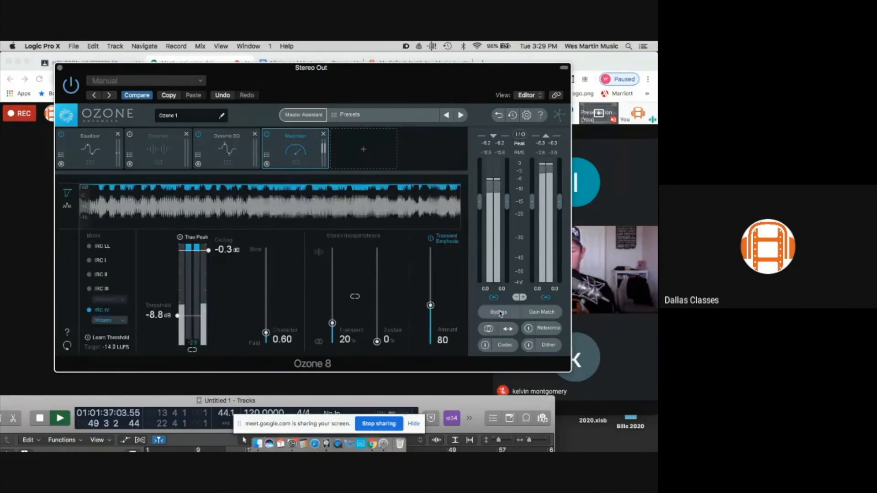
key(space)
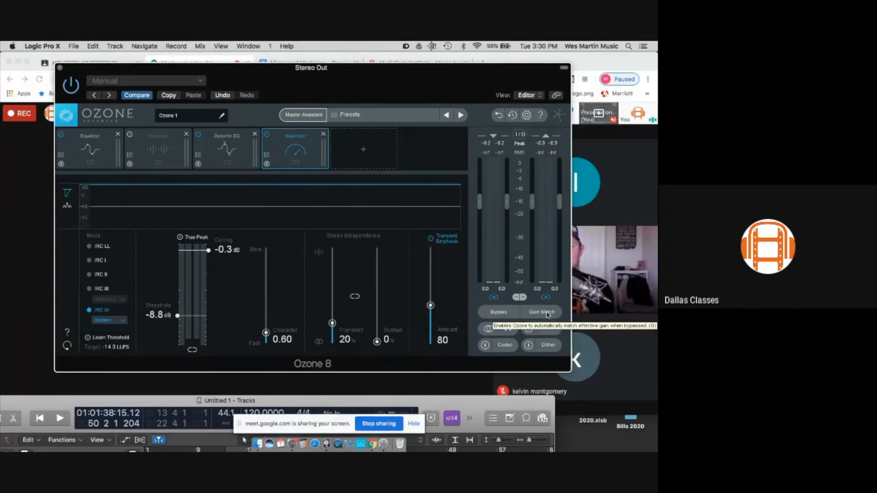
Enable Gain Match, and compare the bypassed and processed master during playback
click(495, 312)
click(494, 314)
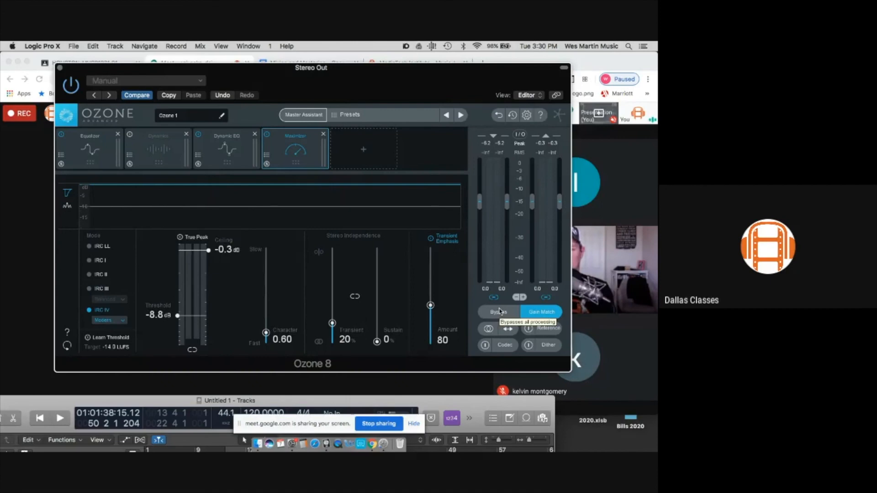
key(space)
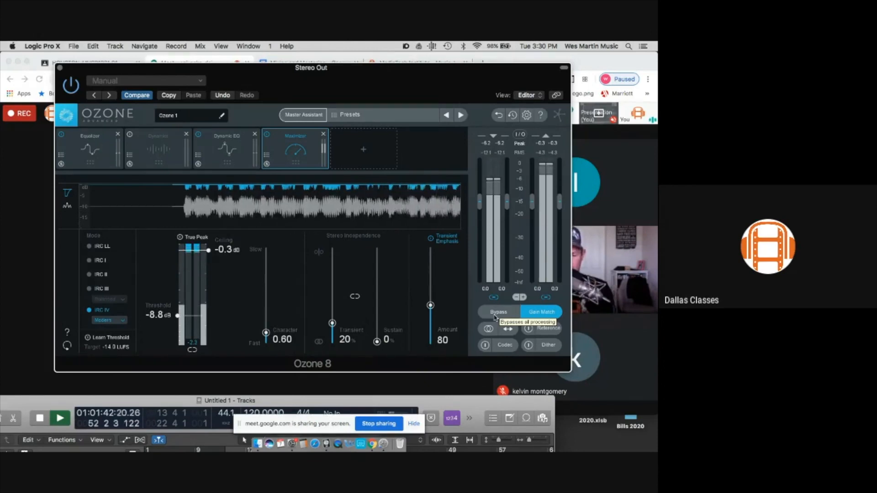
click(495, 315)
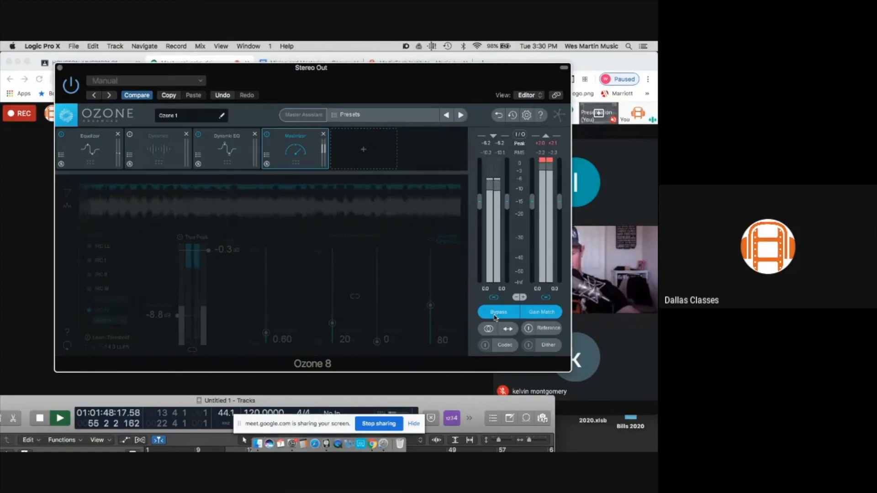
click(497, 313)
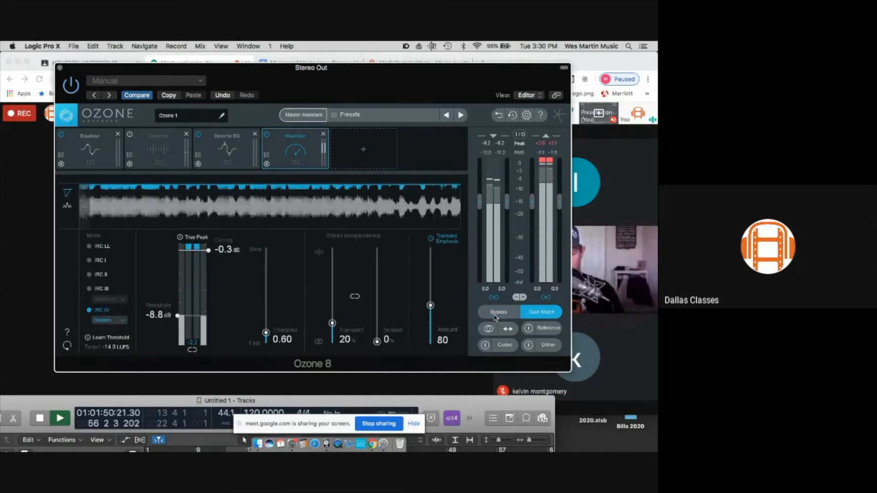
key(space)
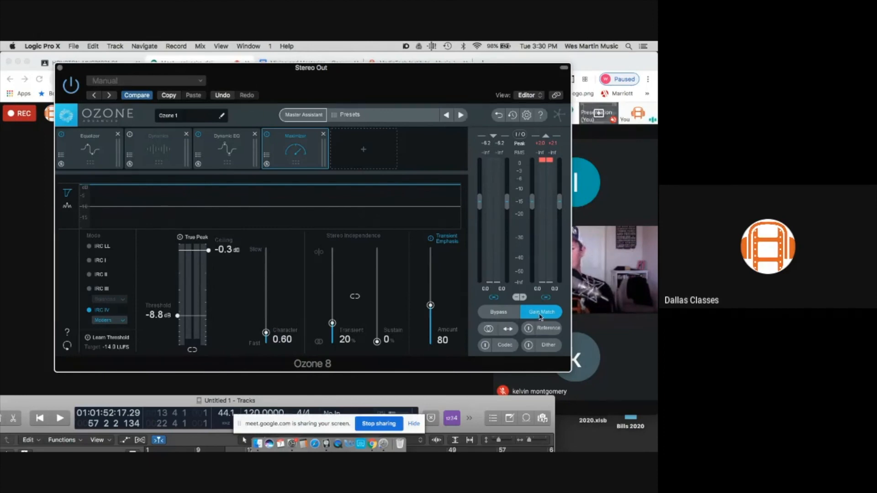
Compare the gain-matched master with Ozone bypassed and active during playback, and turn off Gain Match before stopping
key(space)
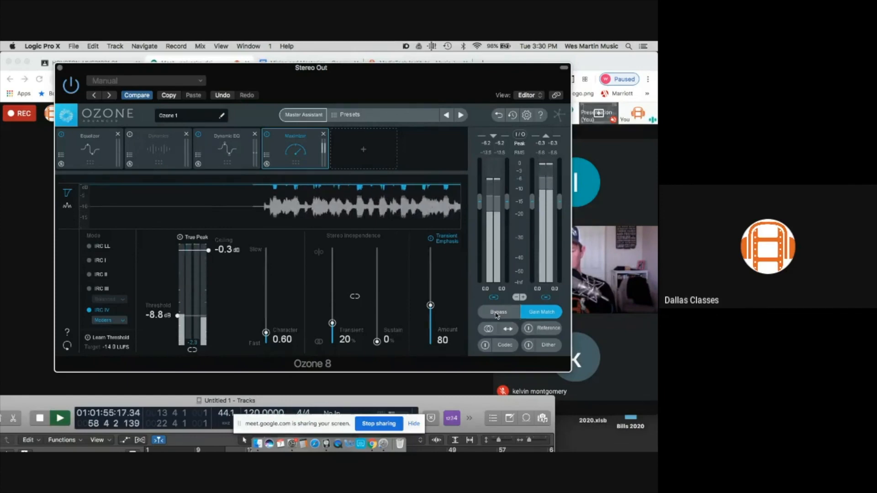
click(498, 314)
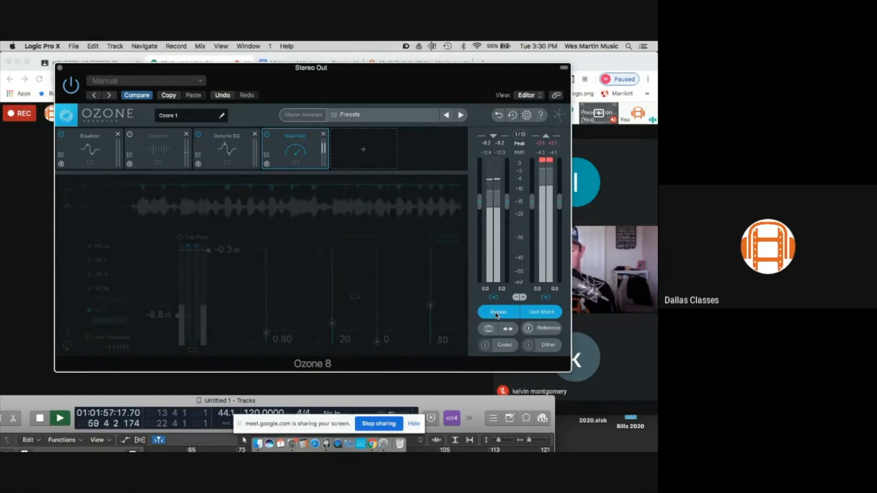
click(497, 313)
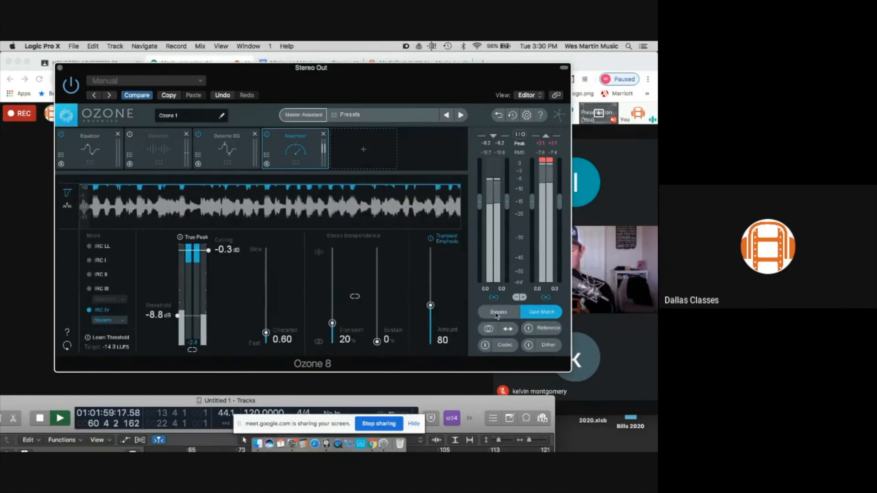
click(545, 313)
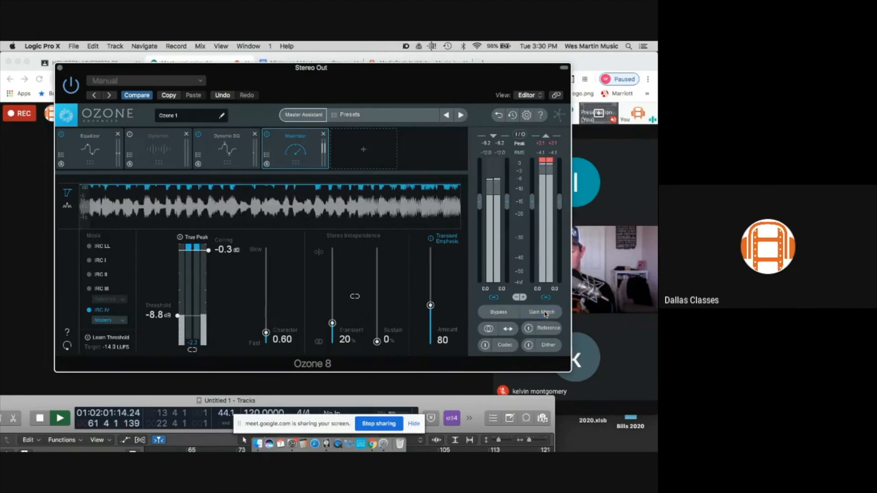
click(505, 313)
click(505, 314)
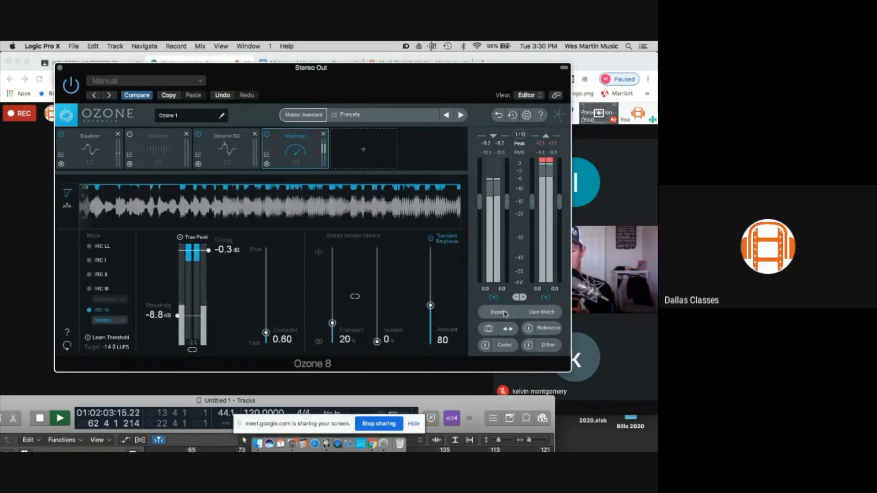
key(space)
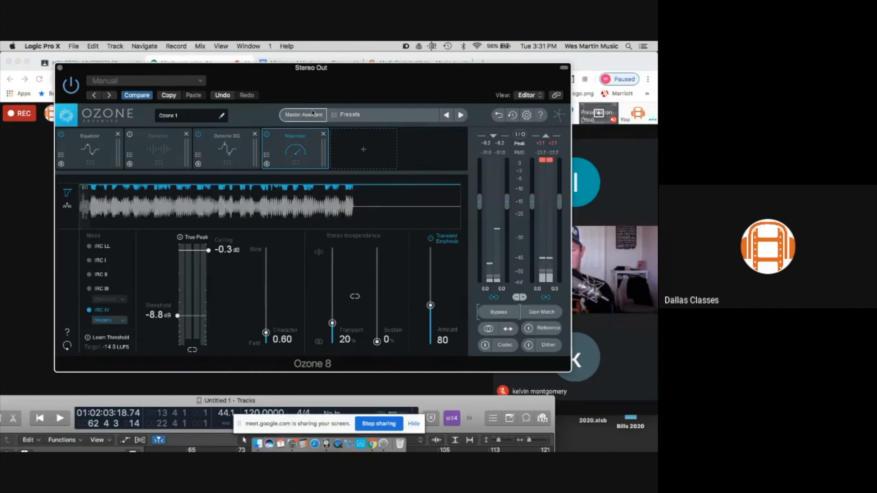
Rerun Master Assistant with the CD target and Medium intensity while the song plays, and accept its suggestion
click(311, 115)
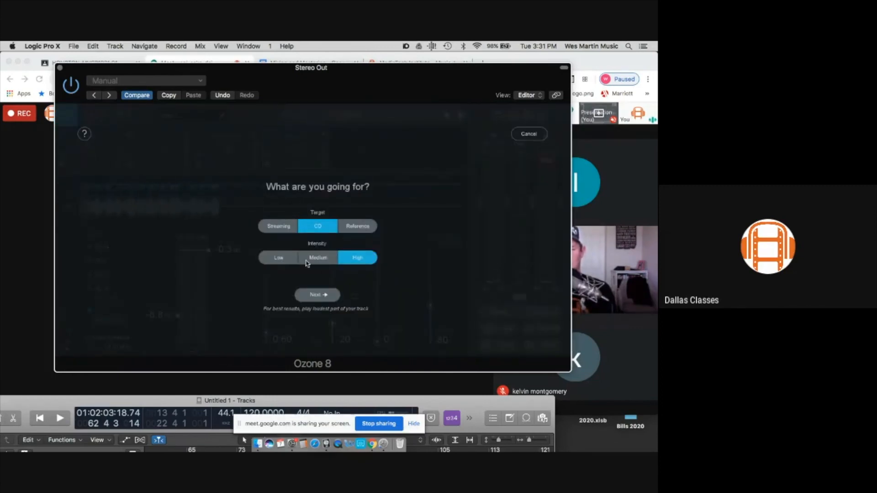
click(319, 259)
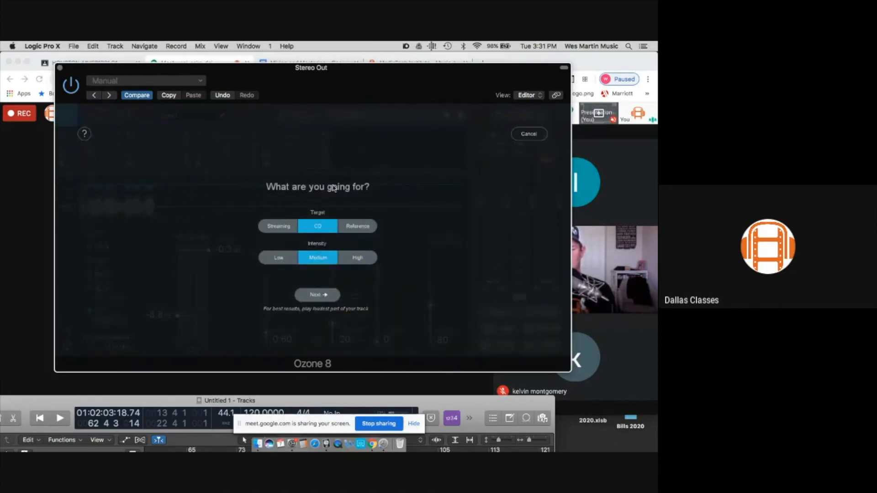
click(318, 293)
key(space)
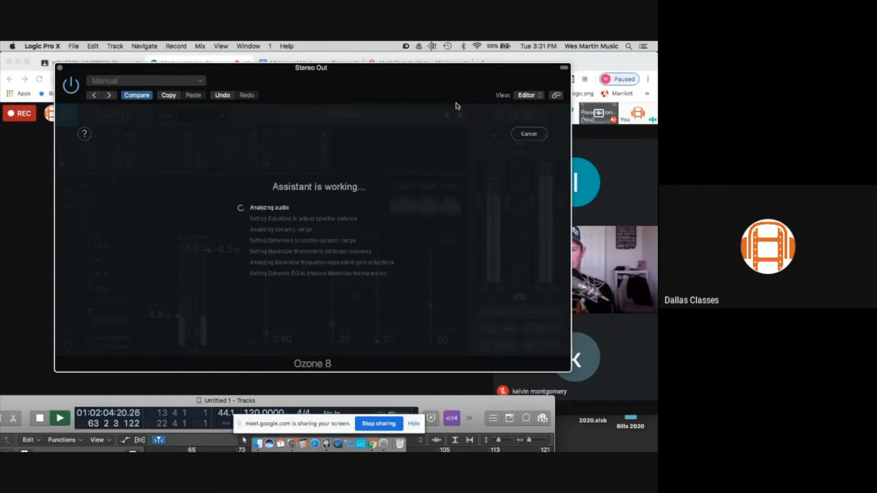
drag(432, 75, 436, 107)
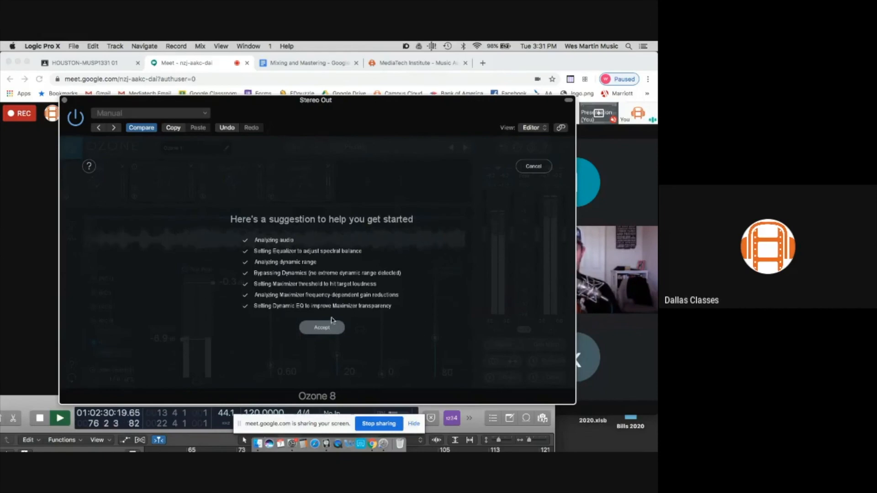
click(322, 328)
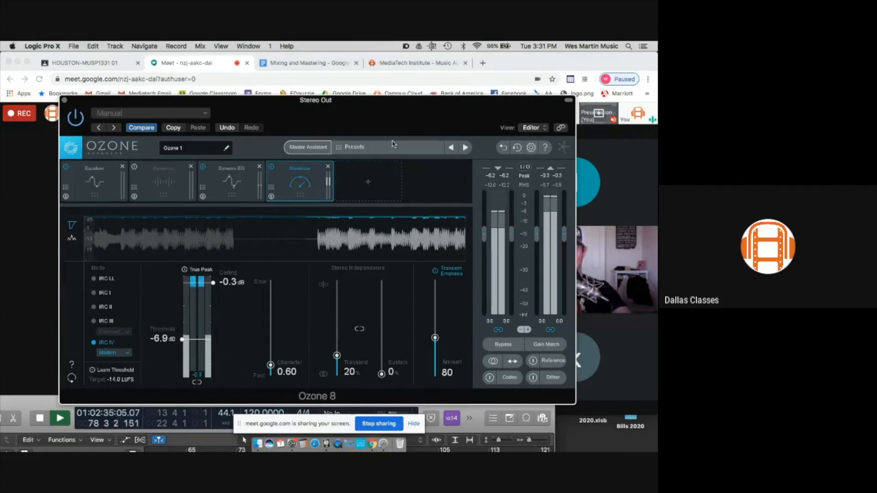
Examine bands 3, 4, 6 and 1 of the Dynamic EQ module while the song plays
drag(373, 113, 380, 96)
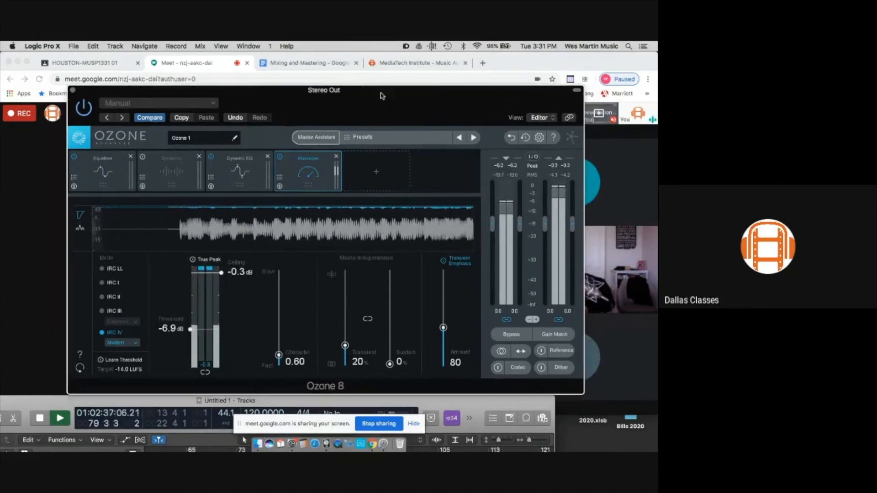
click(240, 173)
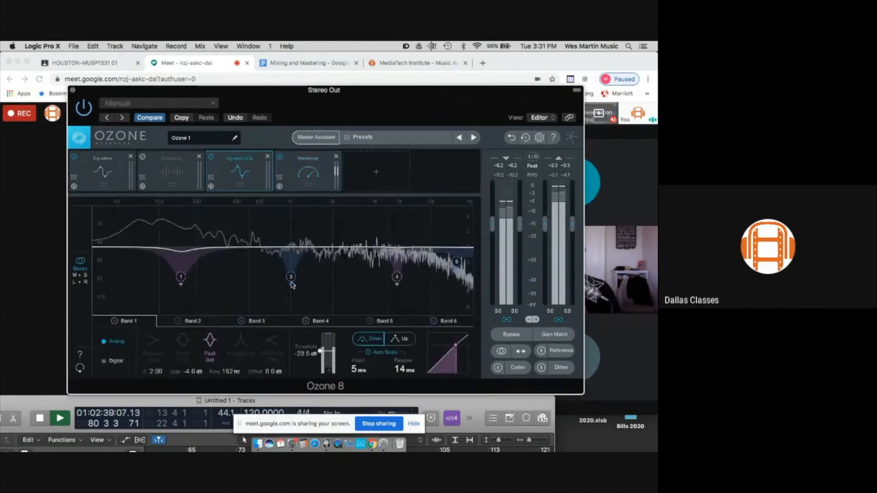
click(291, 277)
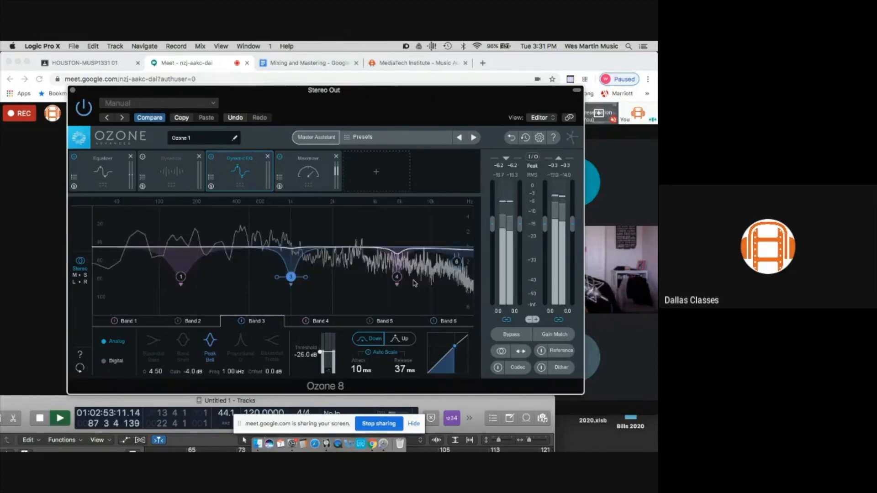
click(397, 277)
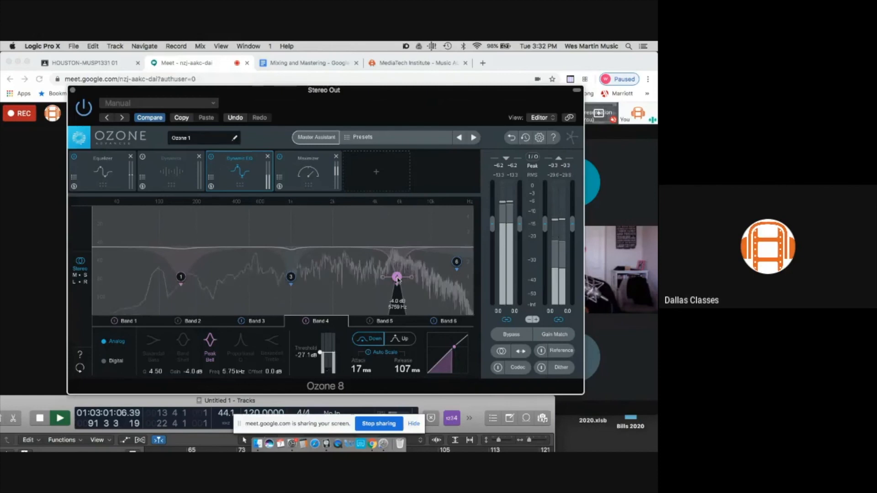
click(455, 263)
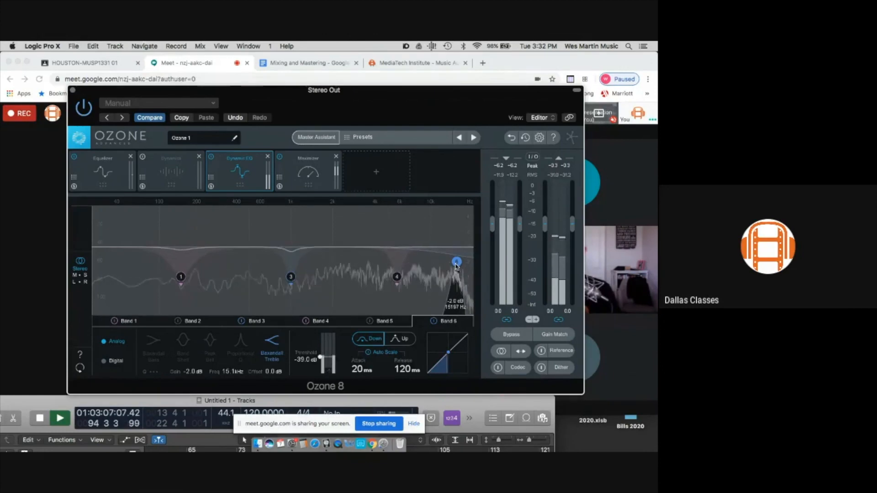
click(181, 277)
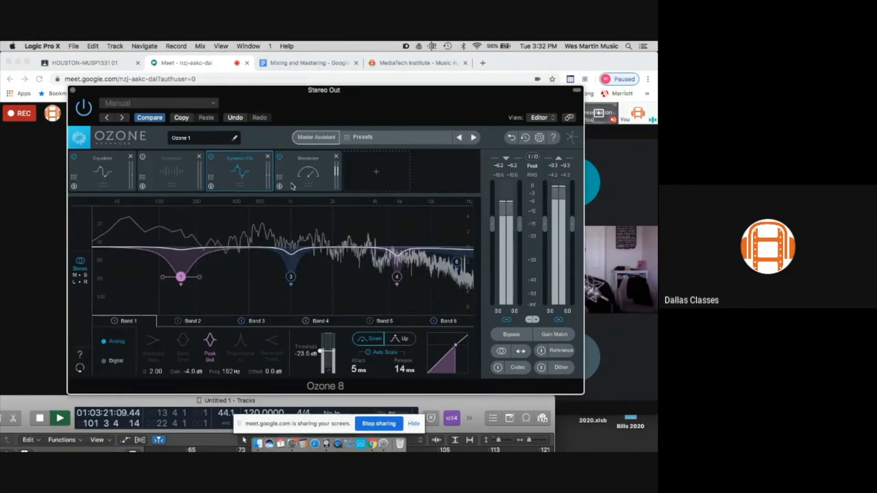
Compare the output level with the Maximizer bypassed and active, and stop playback
click(287, 157)
click(281, 158)
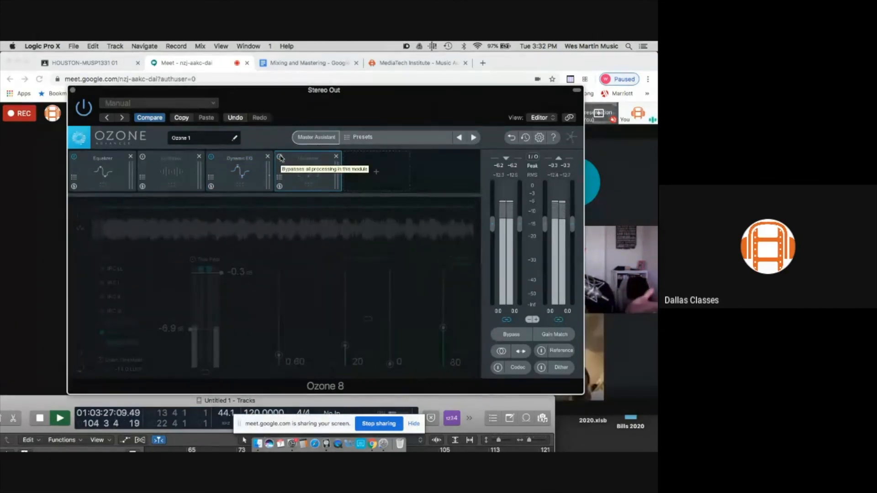
click(280, 157)
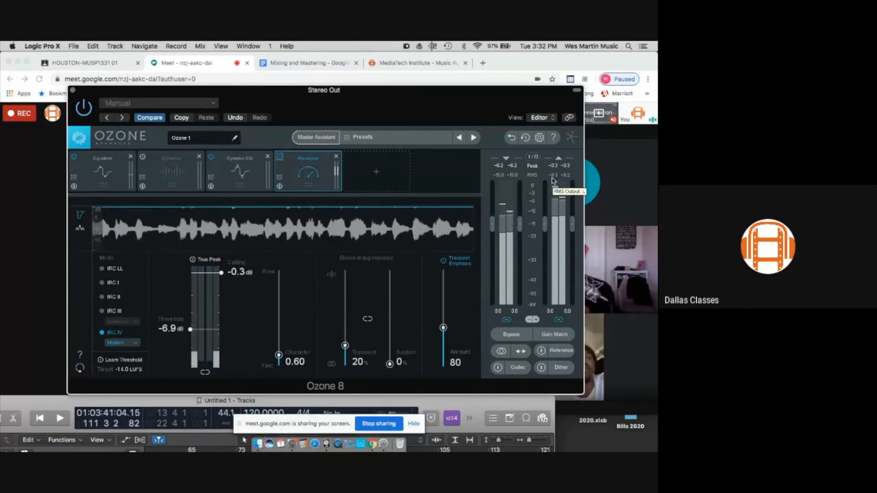
key(space)
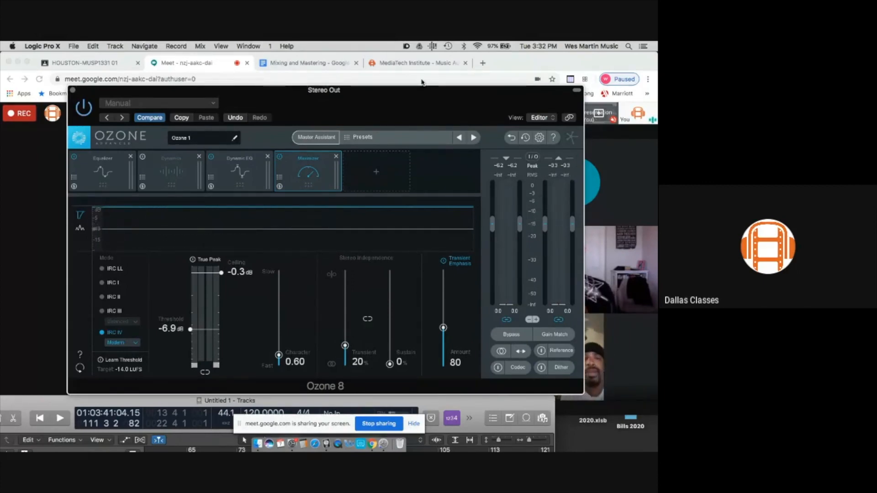
Open Ozone's Reference panel and look for a reference track in the file browser and on the desktop
drag(414, 103, 393, 84)
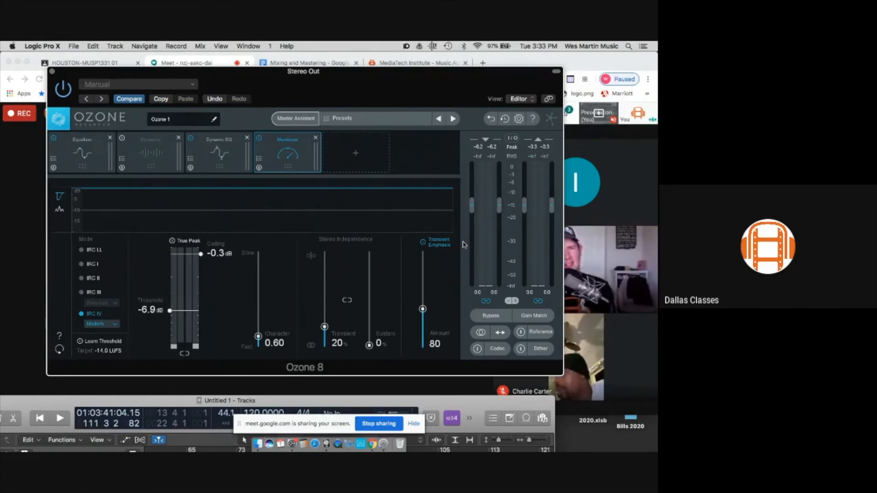
click(538, 333)
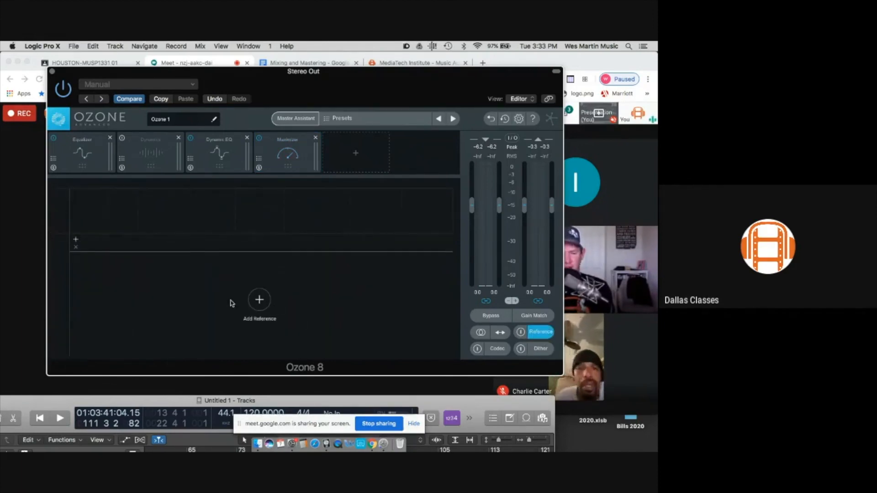
click(261, 300)
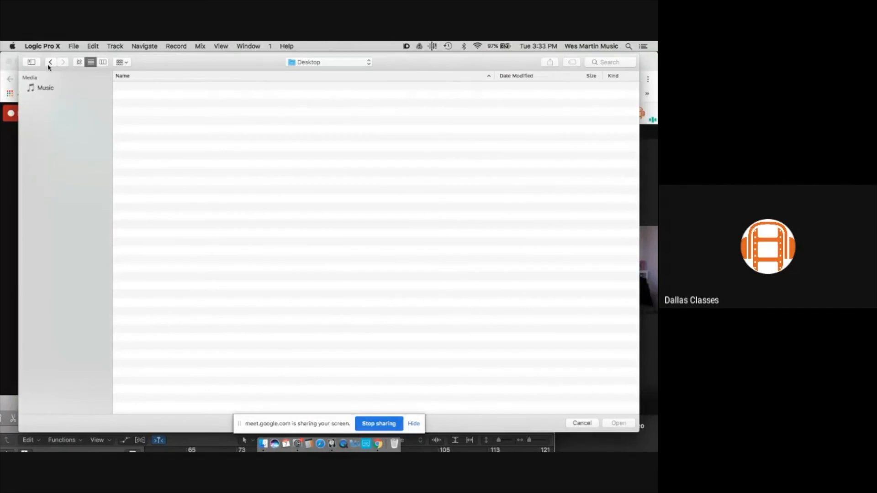
click(583, 424)
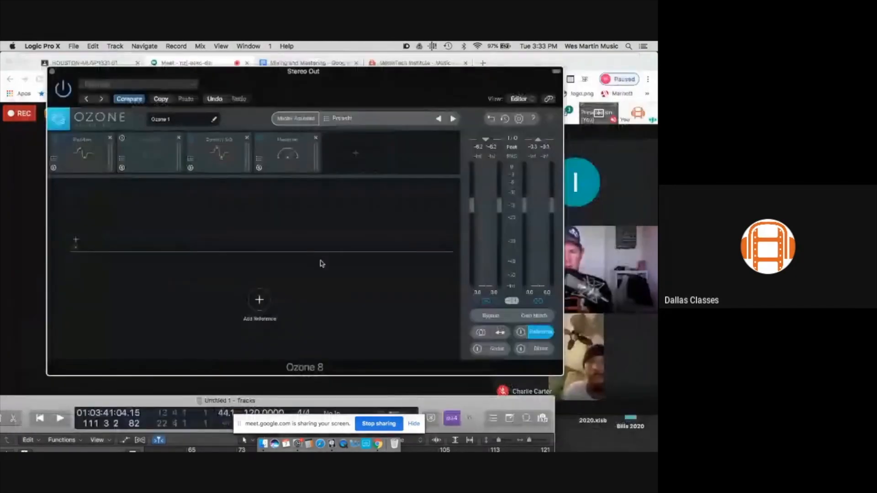
key(F11)
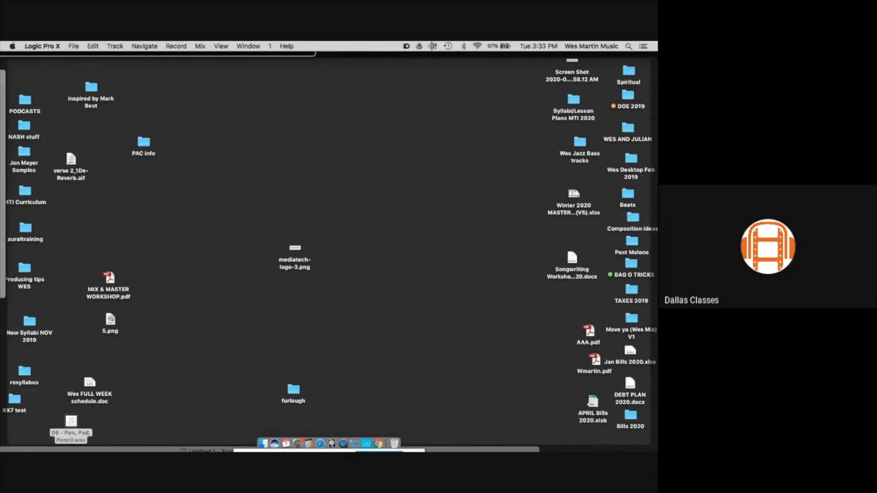
key(F11)
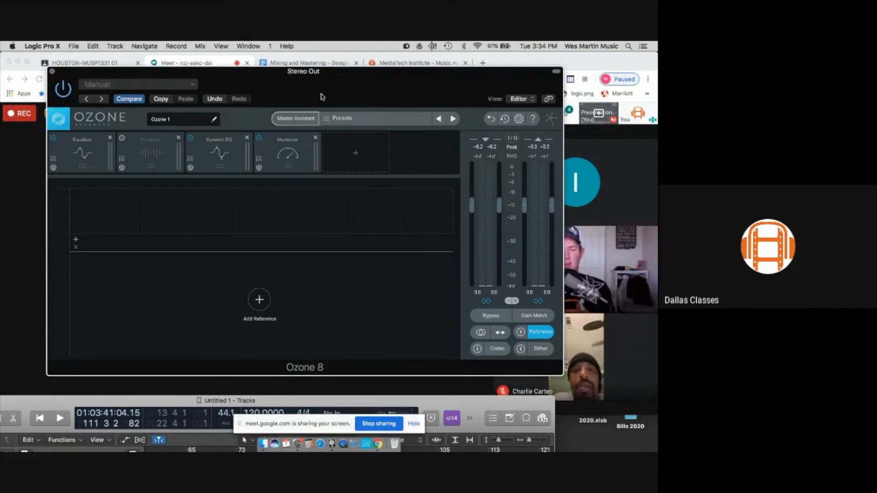
Return to the Maximizer settings and move the Ozone window clear of the meeting's chat control
drag(322, 97, 318, 82)
click(317, 154)
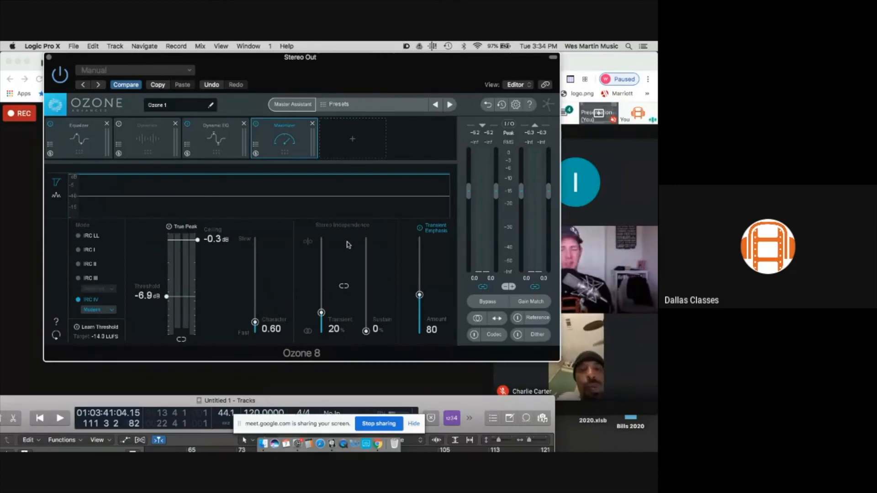
drag(268, 67, 242, 67)
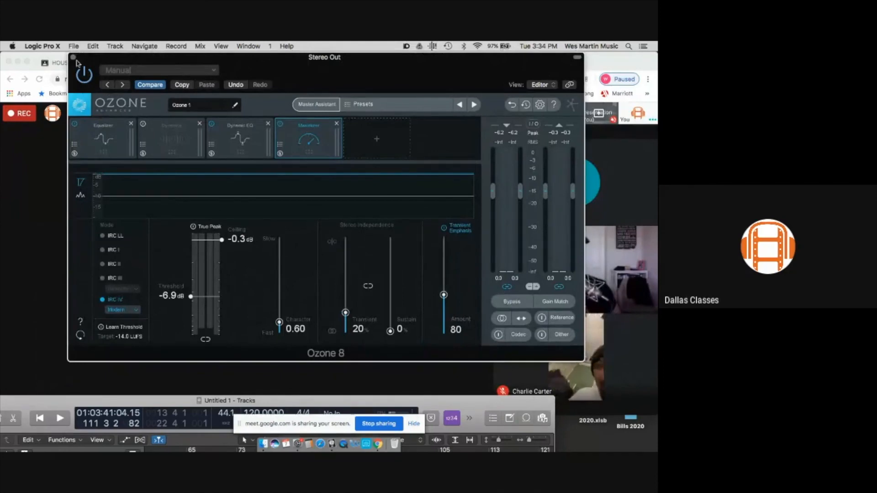
drag(73, 59, 28, 60)
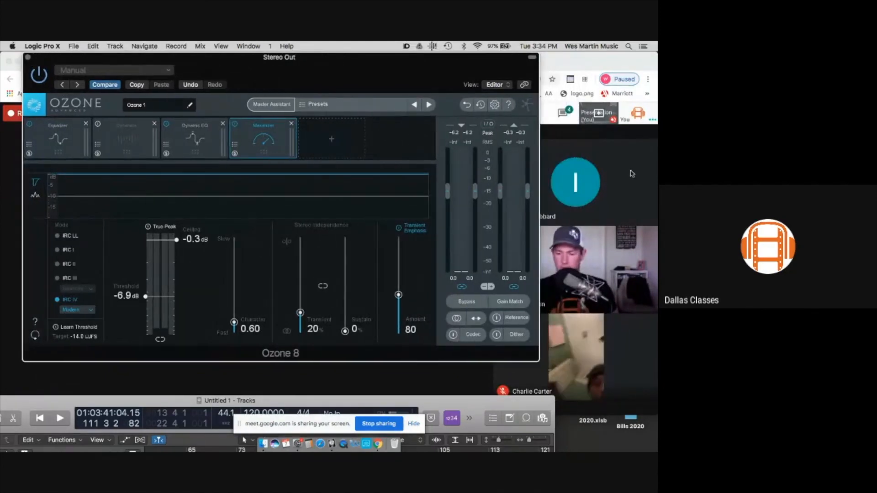
Switch to the Google Meet window in Chrome, open its chat, and move the browser window below Ozone's header
click(566, 113)
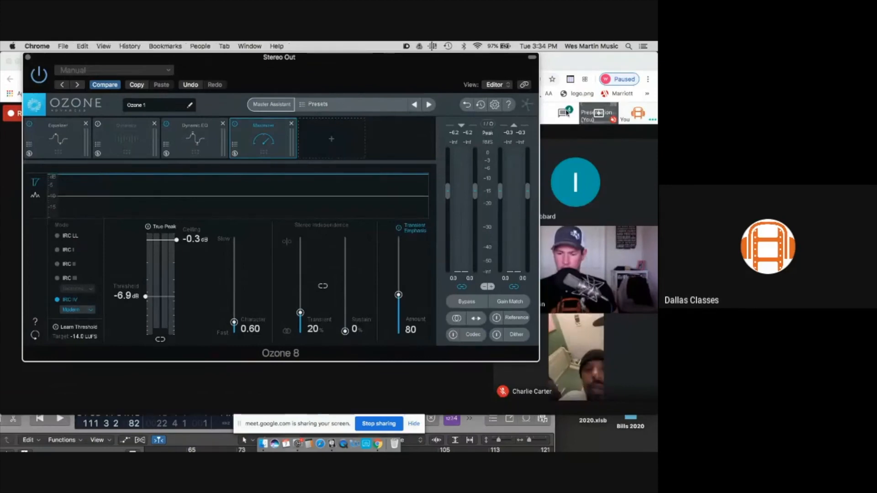
click(567, 114)
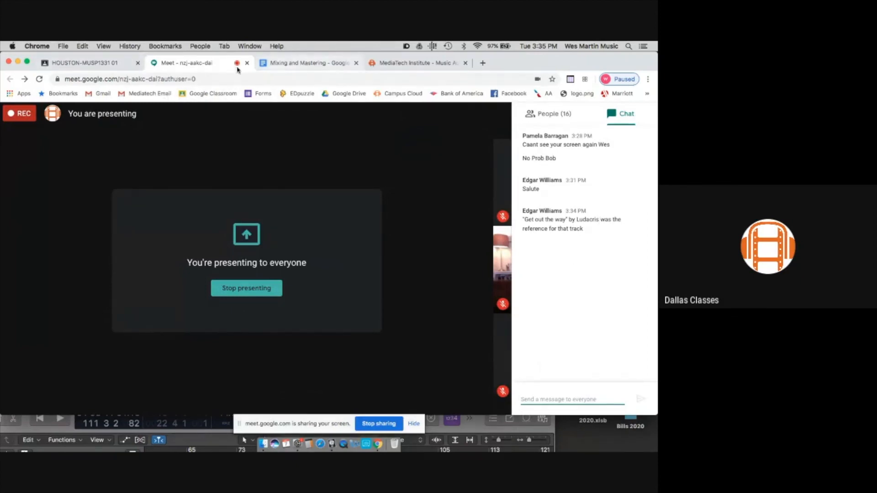
drag(520, 63, 539, 138)
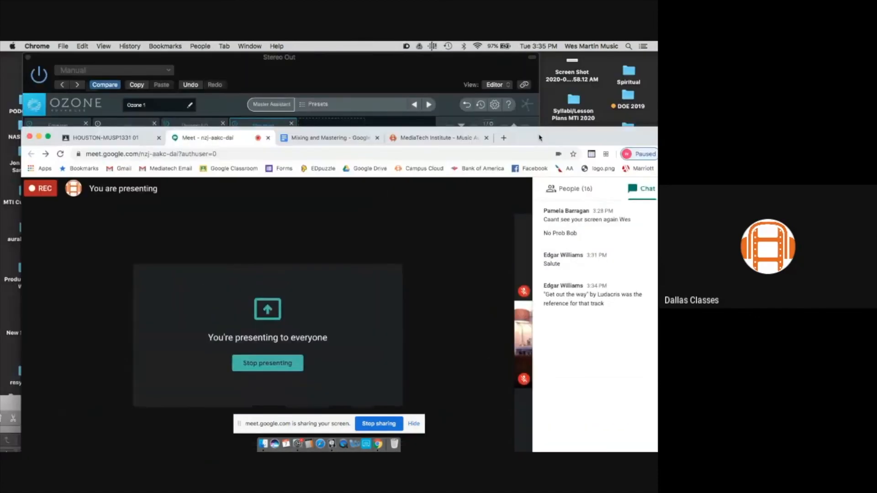
Bring the Ozone window back to the front with the Equalizer module shown, and reposition it over the meeting window
click(231, 108)
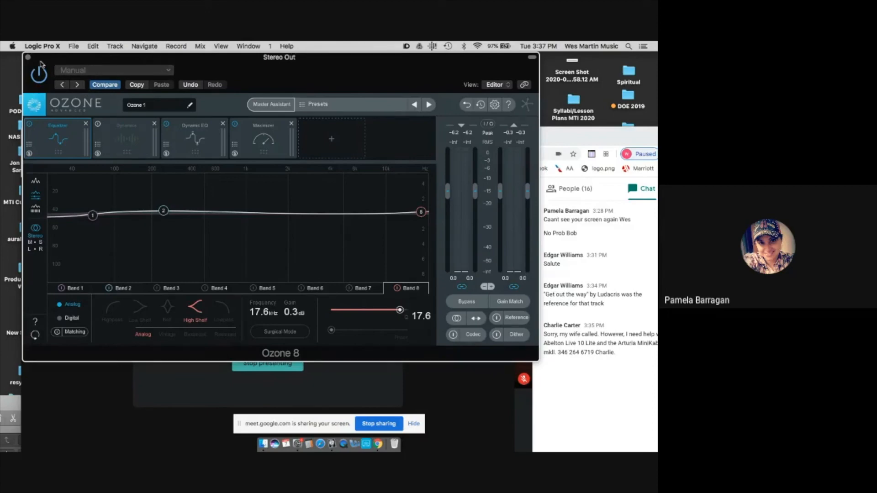
drag(41, 61, 24, 57)
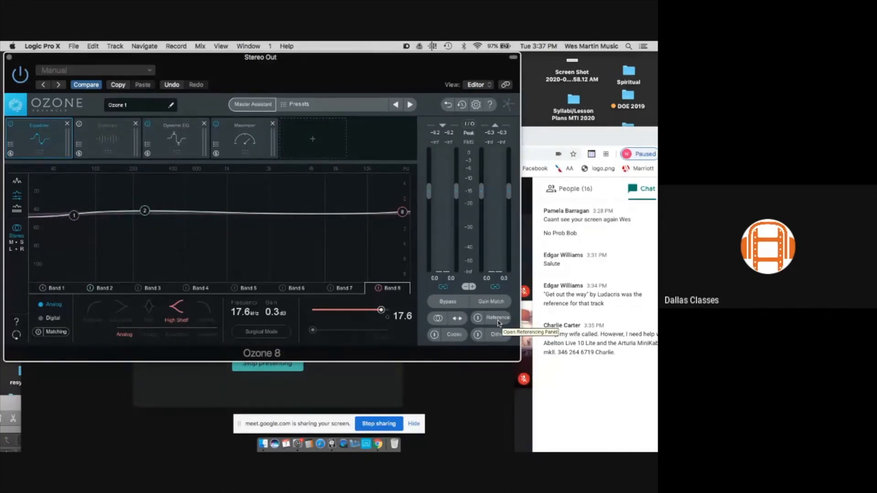
drag(291, 67, 349, 70)
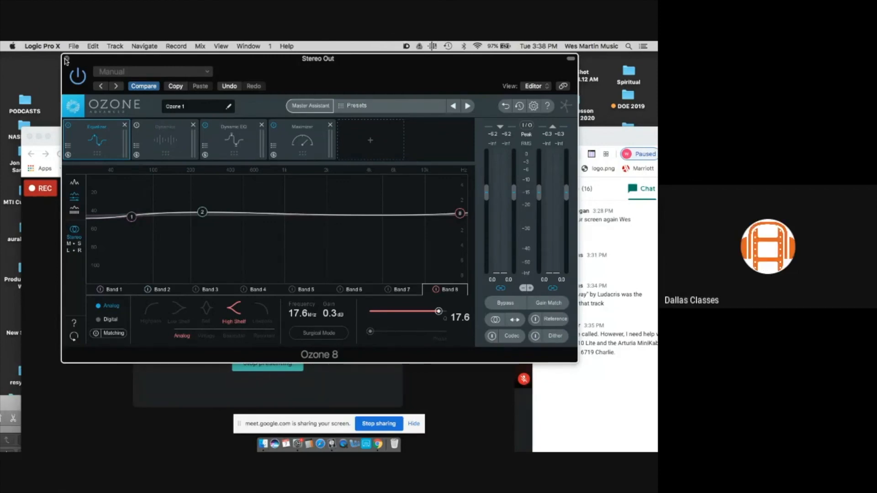
Bring the Chrome meeting window to the front, move it higher on the desktop, and show the Mixing and Mastering document
click(78, 389)
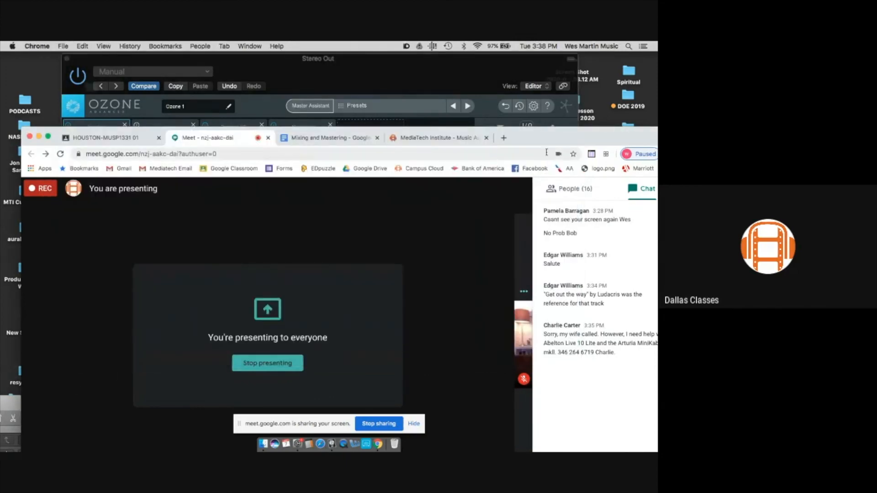
drag(543, 141, 530, 70)
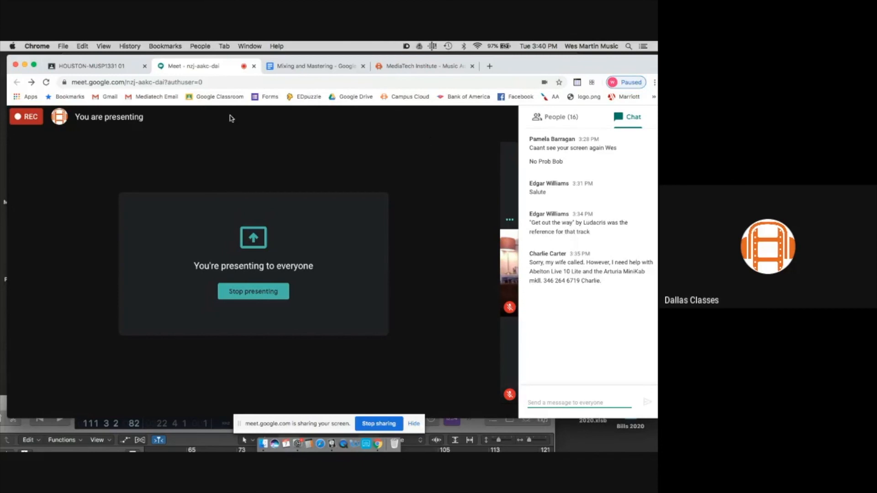
click(112, 70)
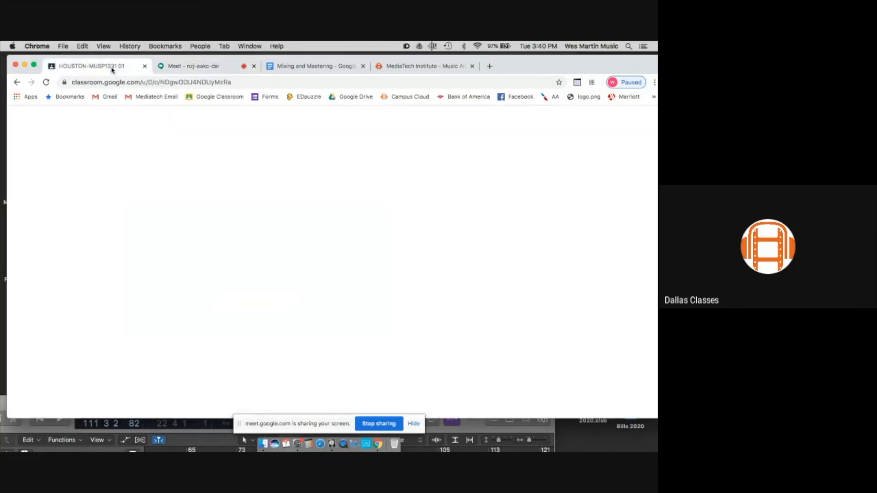
click(307, 67)
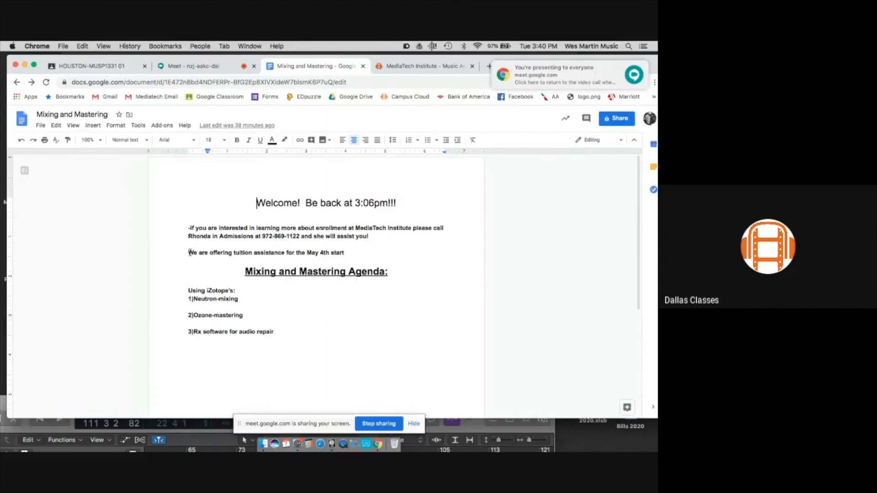
Delete "Be back at 3:06pm!!!" from the document's welcome line
scroll(189, 252, down, 3)
scroll(191, 255, up, 2)
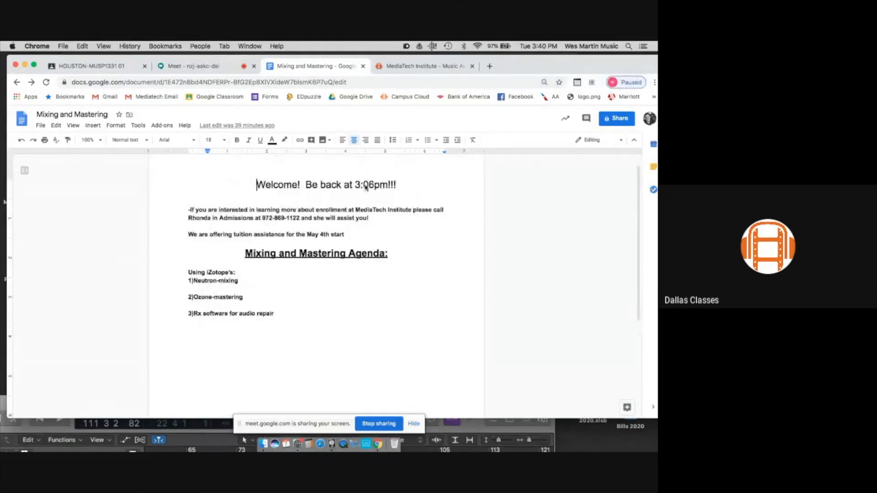
drag(397, 185, 305, 187)
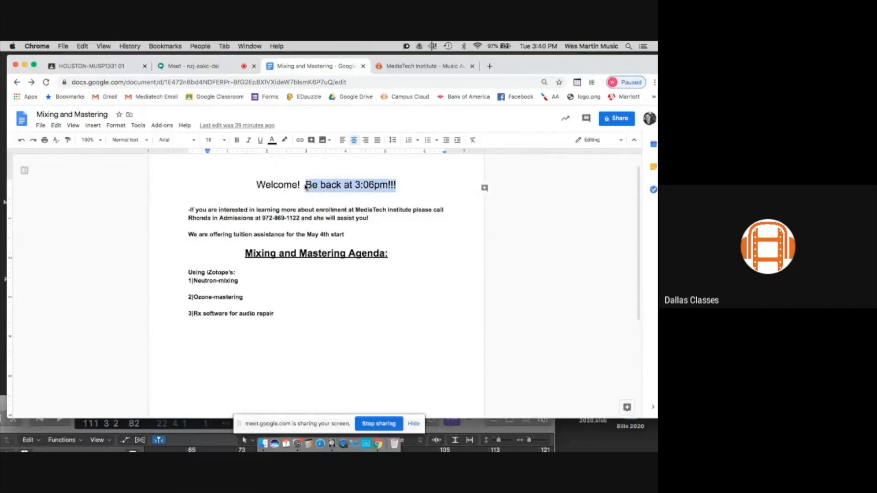
key(BackSpace)
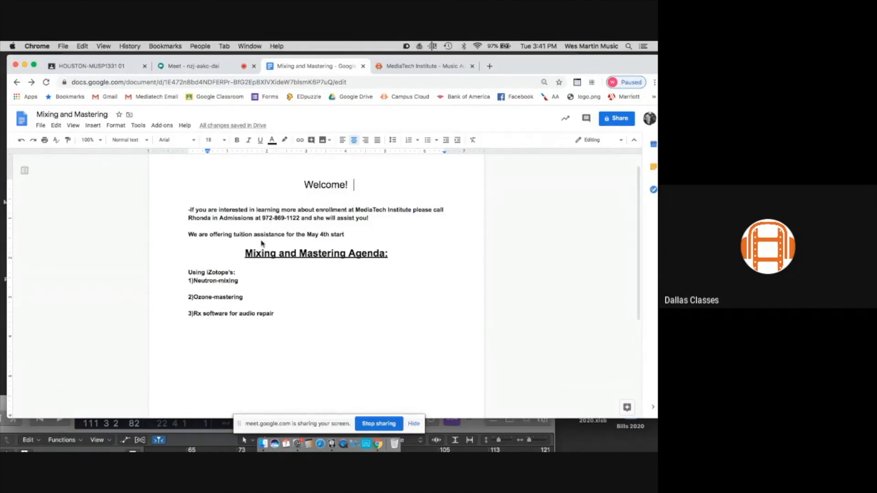
scroll(320, 228, down, 1)
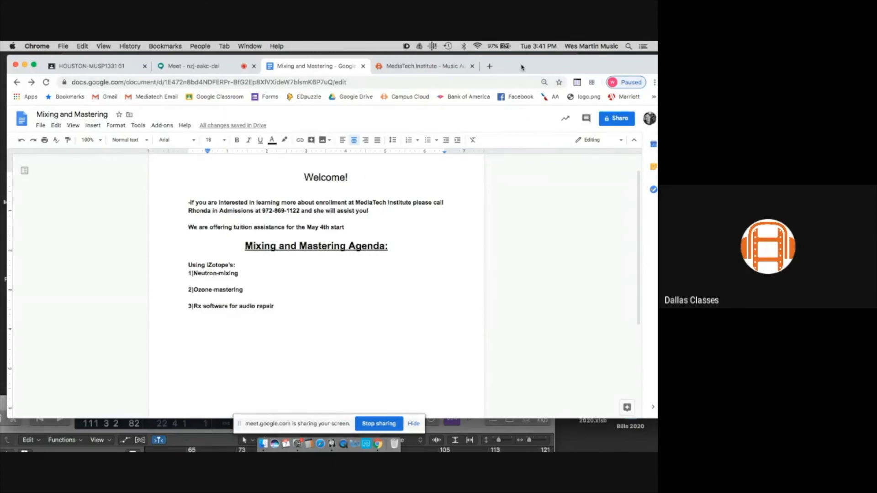
Move the browser window down to uncover the Ozone 8 plug-in window, and close the plug-in window
drag(522, 67, 516, 106)
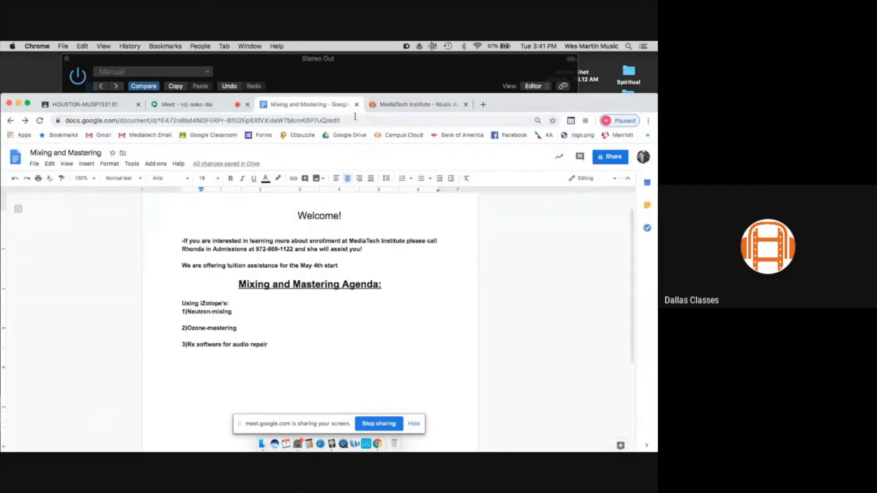
scroll(269, 208, down, 2)
scroll(269, 206, up, 3)
scroll(269, 207, up, 1)
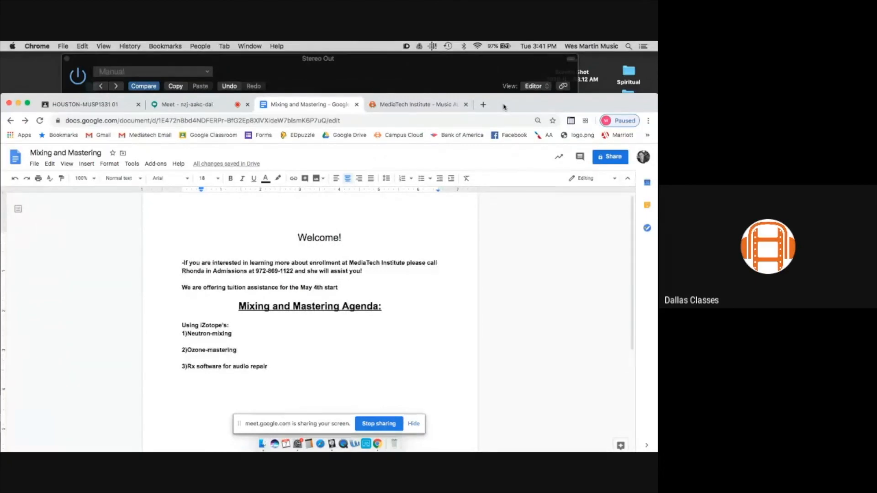
drag(503, 107, 503, 216)
click(372, 73)
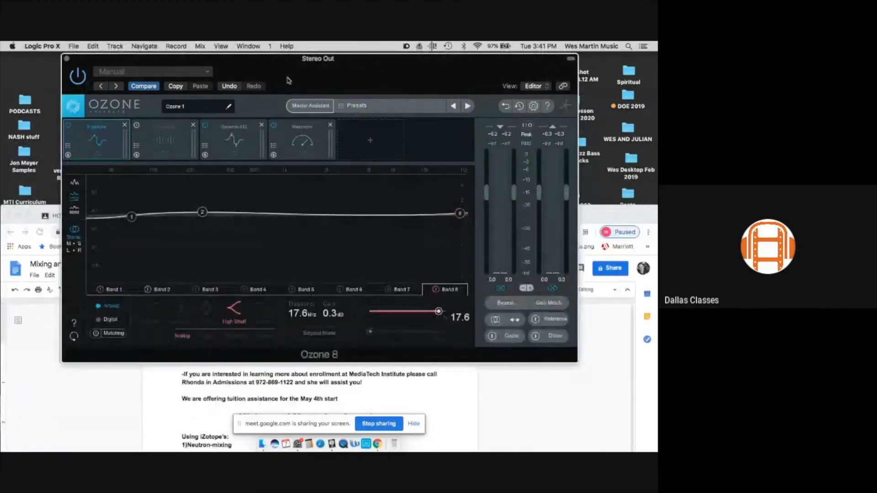
click(67, 59)
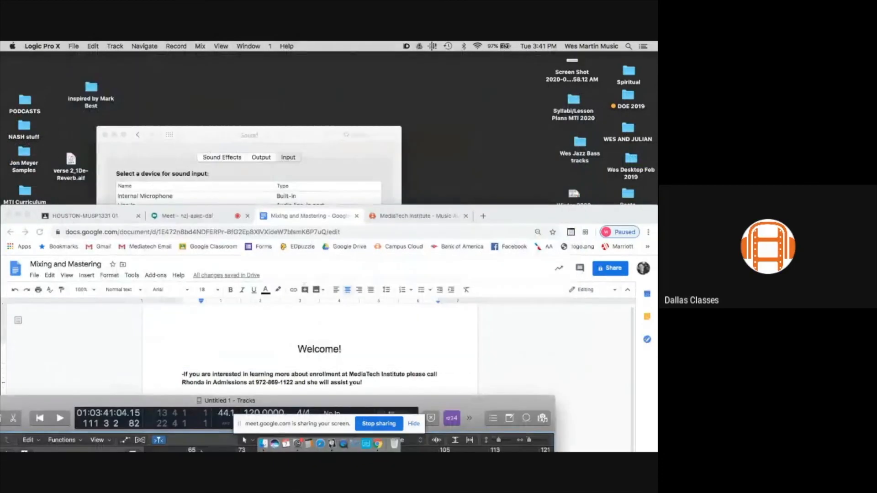
Move Logic's Untitled 1 Tracks window up so the mastering project is fully in view
drag(377, 391, 352, 72)
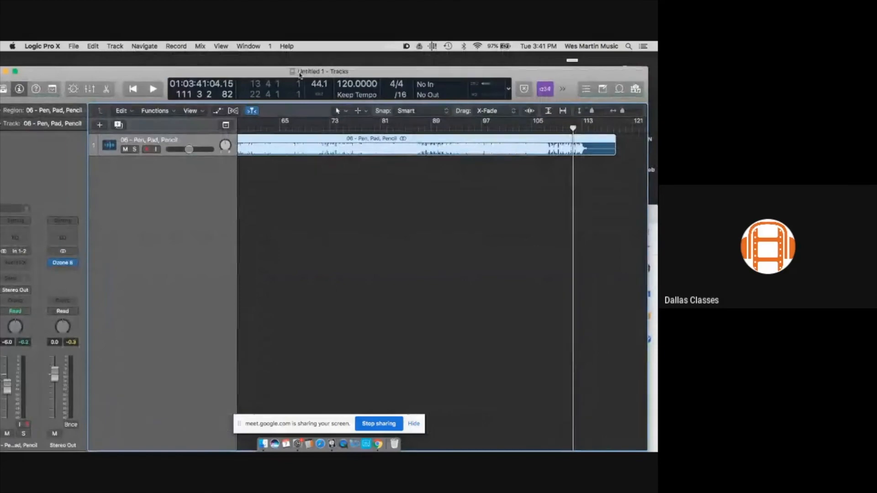
drag(151, 73, 161, 73)
click(636, 148)
click(534, 149)
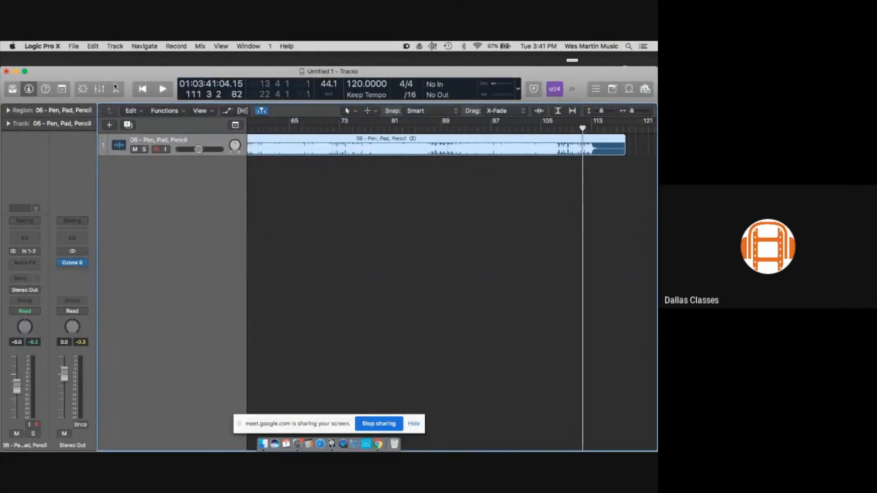
drag(79, 77, 80, 77)
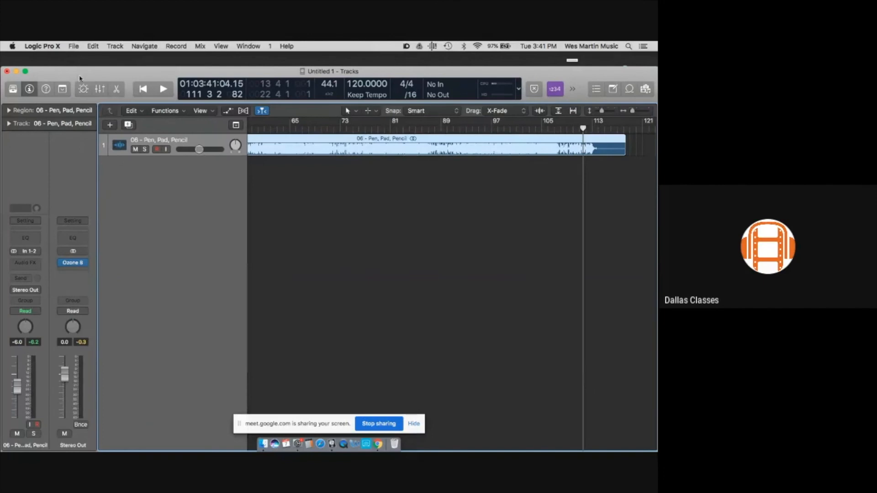
Close the Logic project, saving it as "Pen Pad Pencil" in the Logic folder, organized as a folder
click(7, 72)
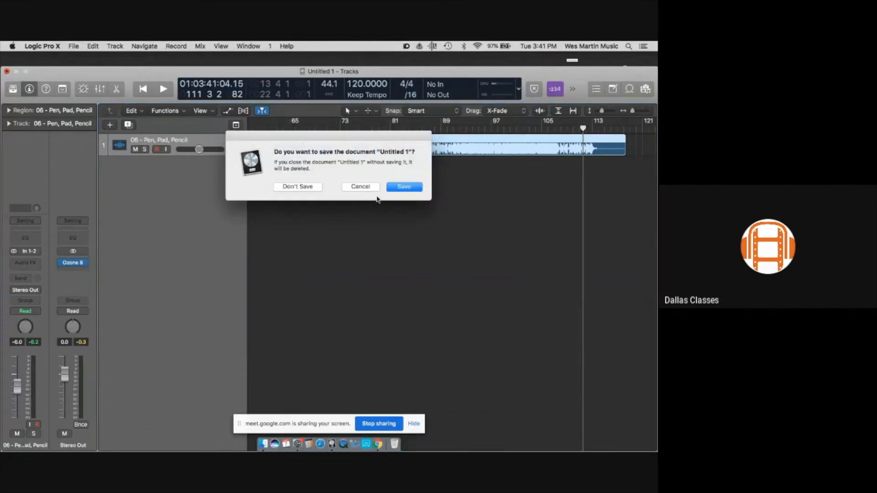
click(404, 187)
text(Pen Pad Pencil)
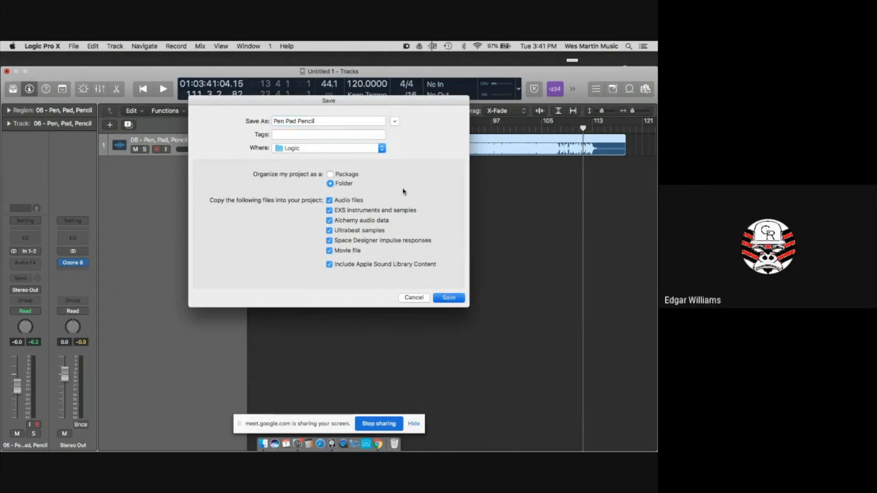
key(Return)
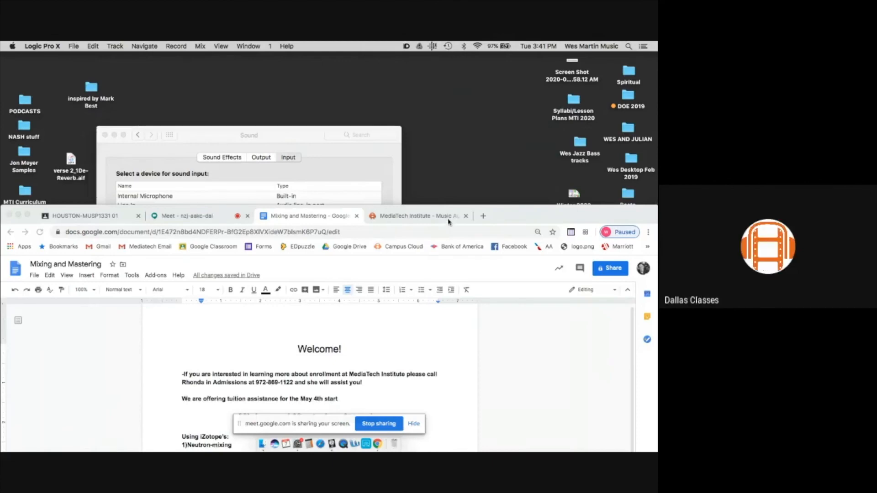
Search the Mac for "beat it michael jackson" and place The Essential Michael Jackson folder on the desktop, clear of the browser window
drag(513, 208, 518, 78)
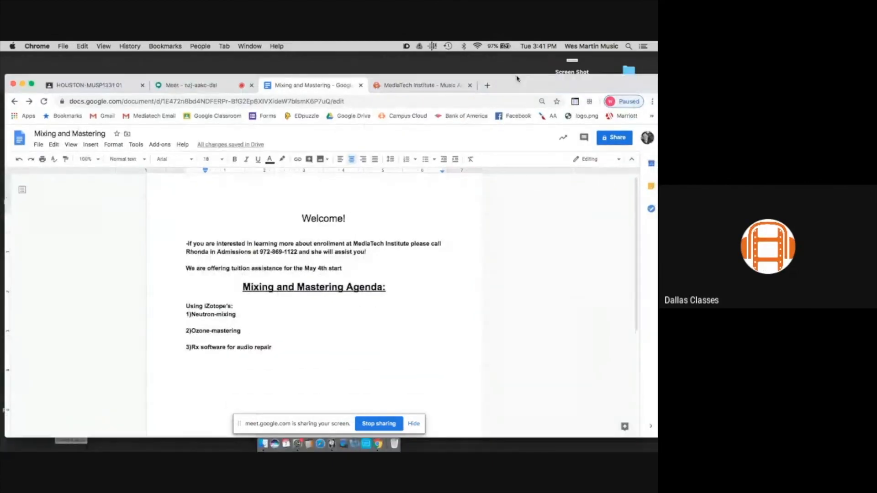
click(630, 46)
text(be)
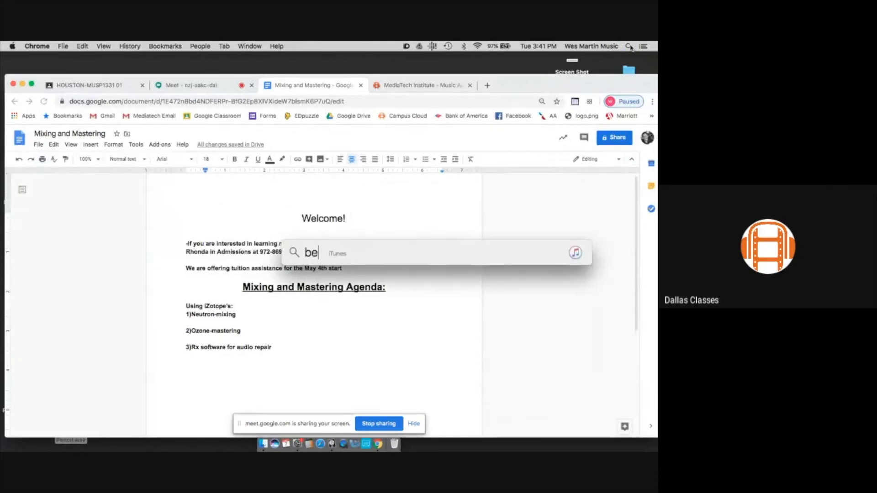
text(at it michael jackson)
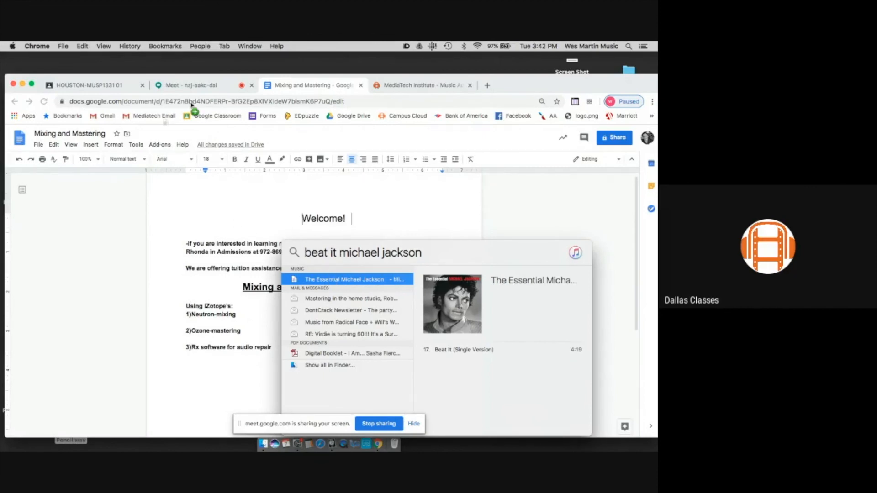
drag(148, 68, 149, 68)
drag(539, 83, 539, 115)
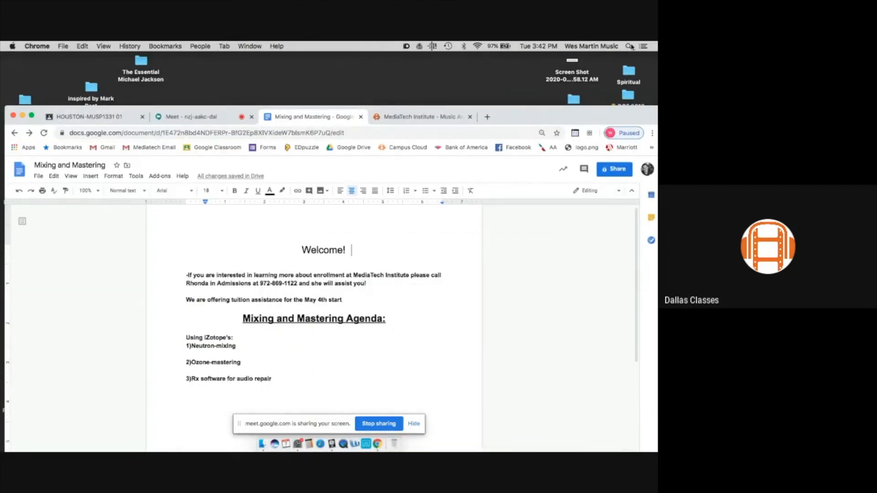
Search the Mac for "izo" and launch iZotope RX 7 Audio Editor
click(629, 46)
text(izo)
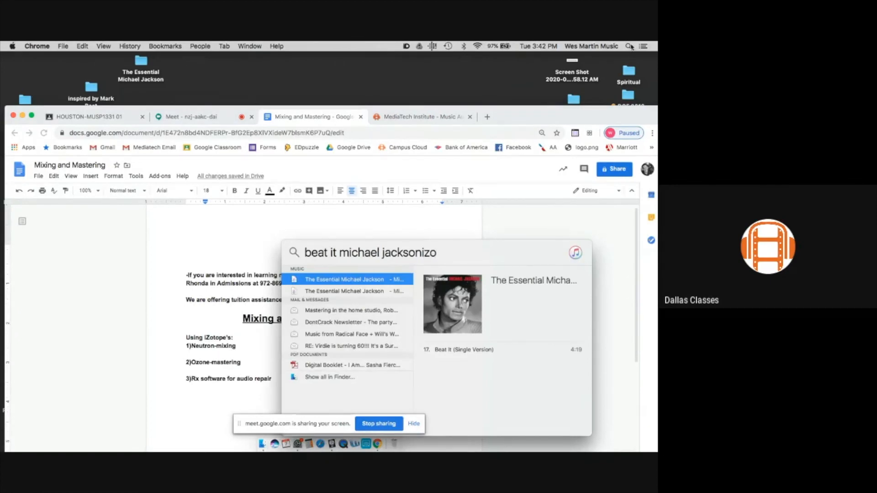
click(630, 46)
click(629, 46)
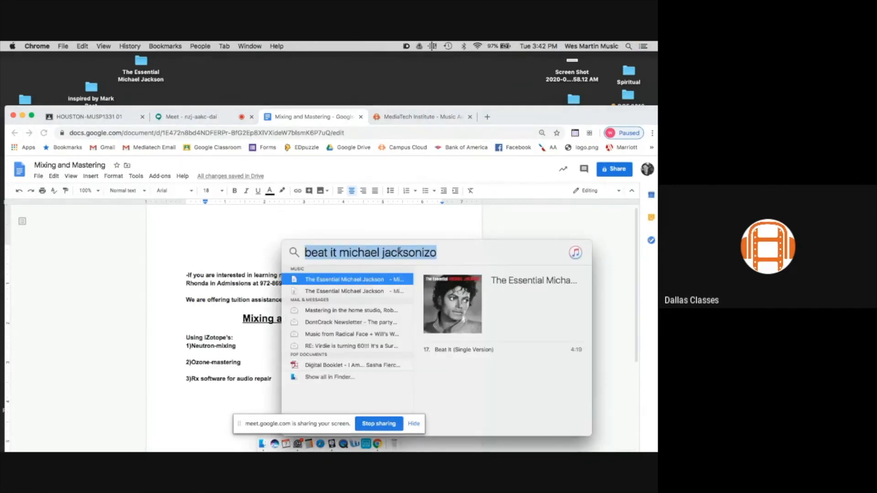
text(izop)
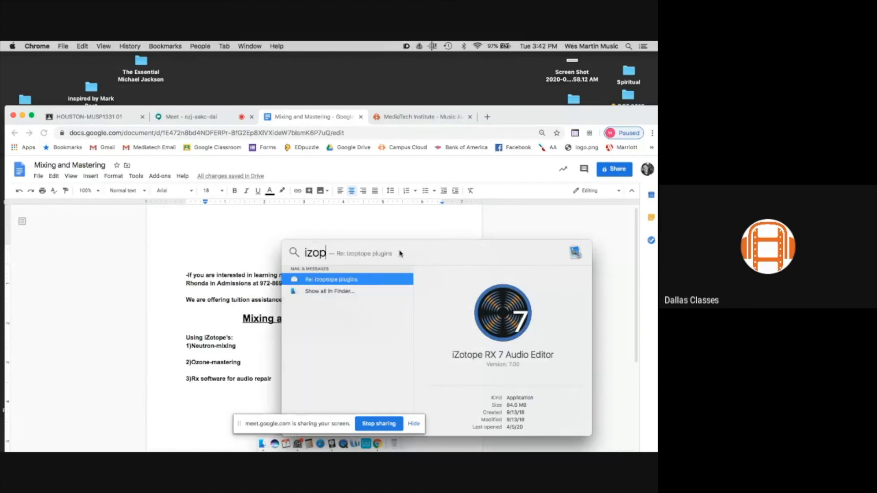
key(BackSpace)
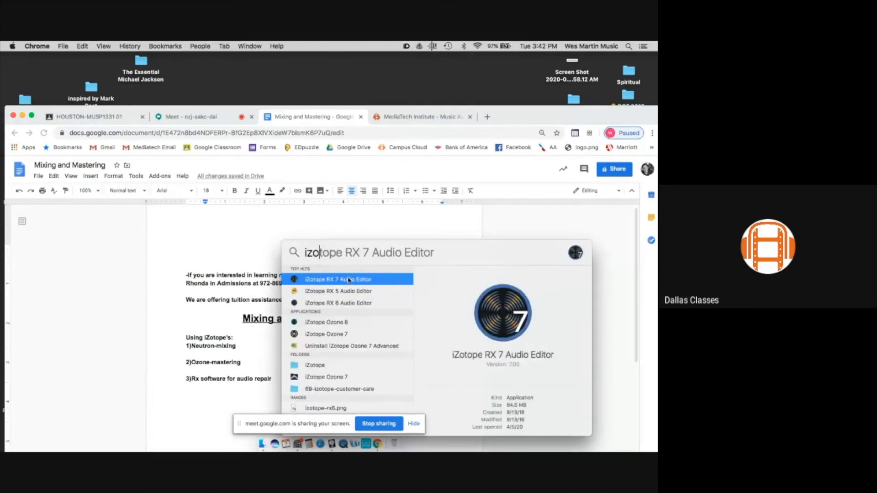
click(349, 279)
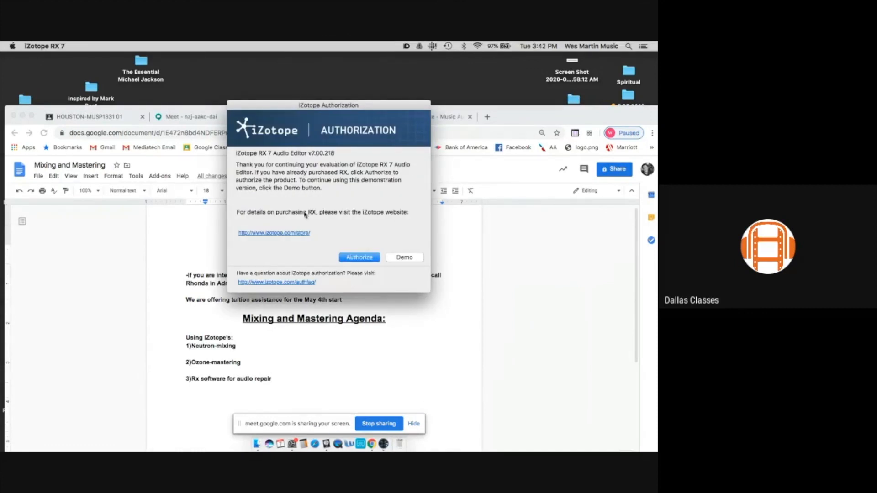
Continue RX 7 in demo mode, dismiss the startup notices, and move its window up over the browser
click(403, 258)
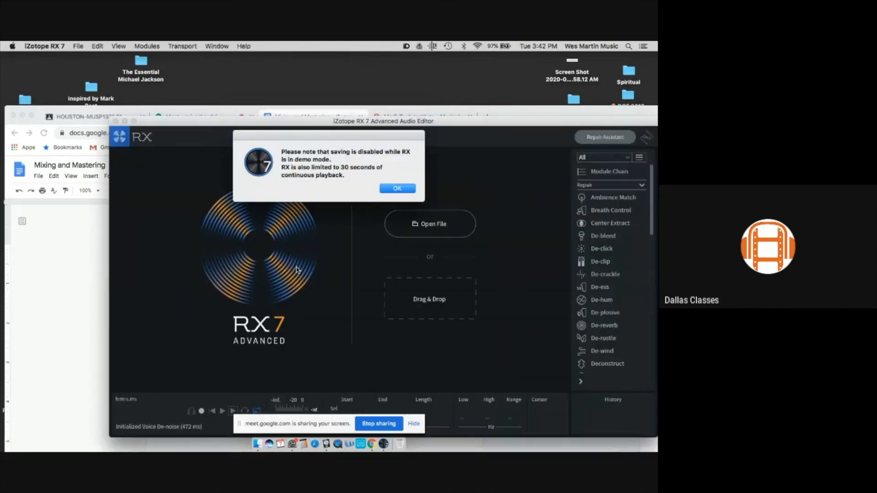
click(400, 190)
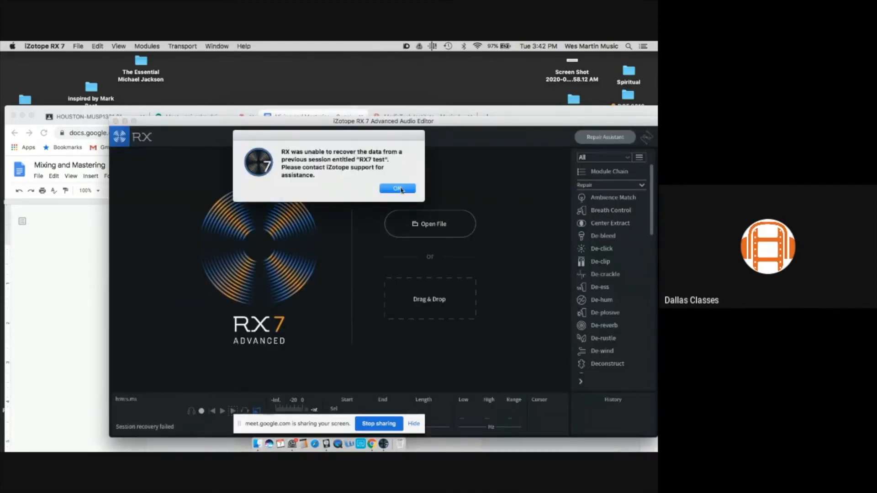
click(400, 187)
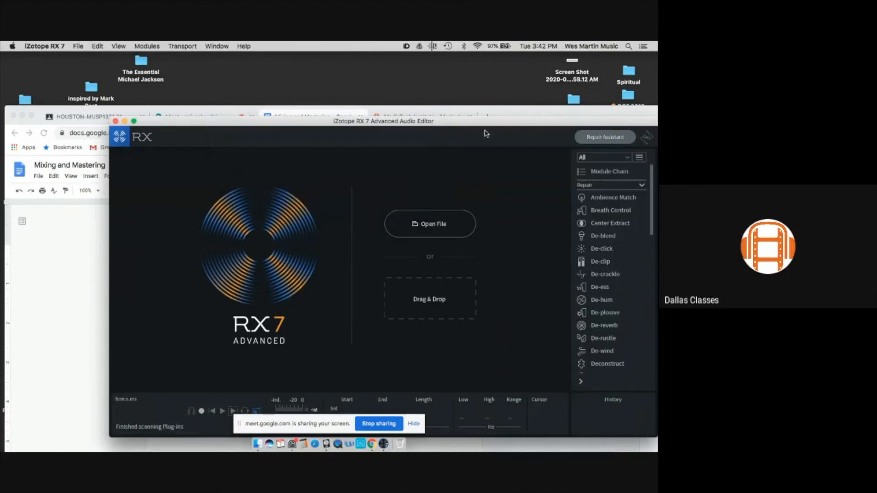
drag(492, 120, 400, 74)
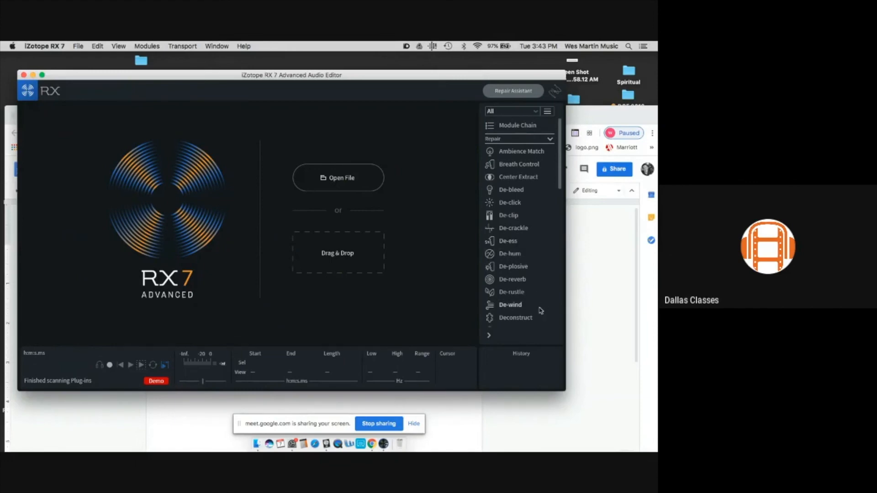
Open RX 7's Music Rebalance module and move its window away from the centre of the editor
scroll(538, 295, down, 3)
scroll(538, 295, down, 3)
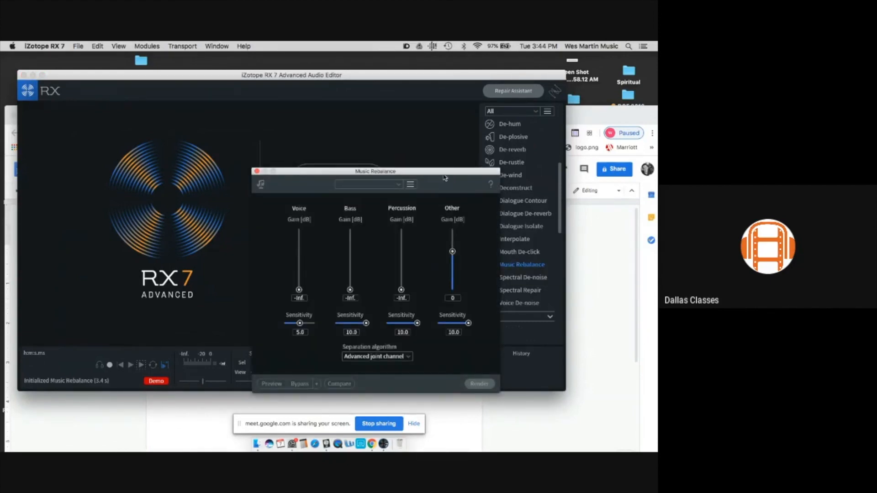
drag(444, 173, 523, 190)
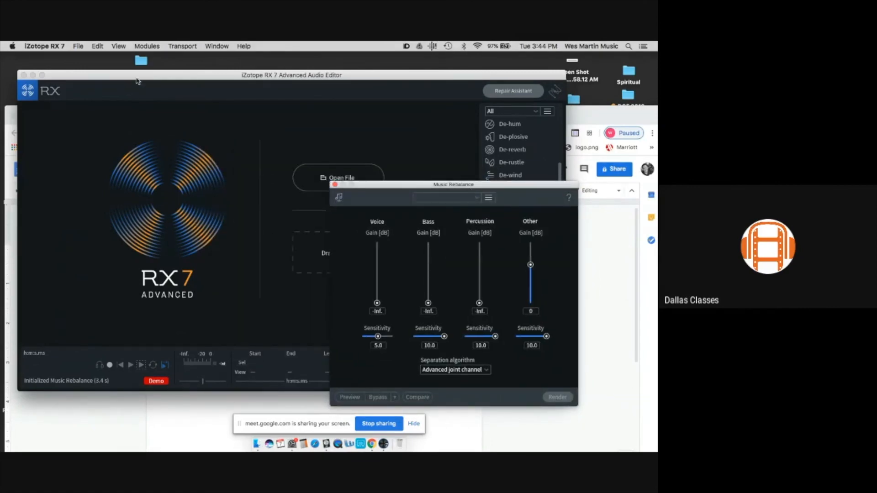
Load 1-17 Beat It (Single Version).m4a into RX 7 from The Essential Michael Jackson folder on the desktop
double_click(142, 61)
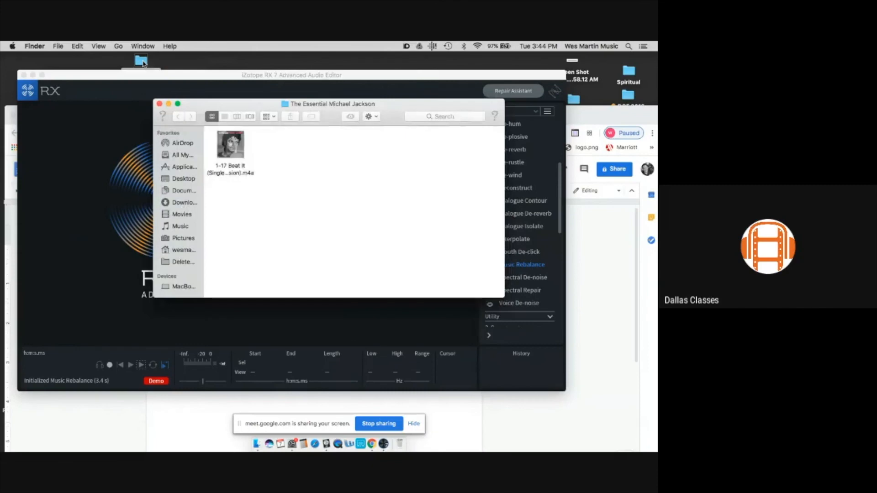
mouse_move(234, 151)
drag(232, 109, 232, 323)
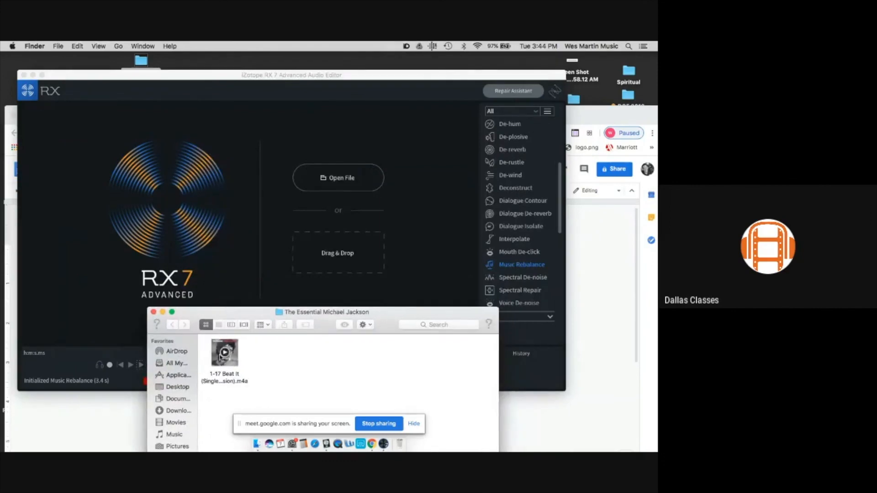
click(220, 359)
drag(220, 359, 326, 249)
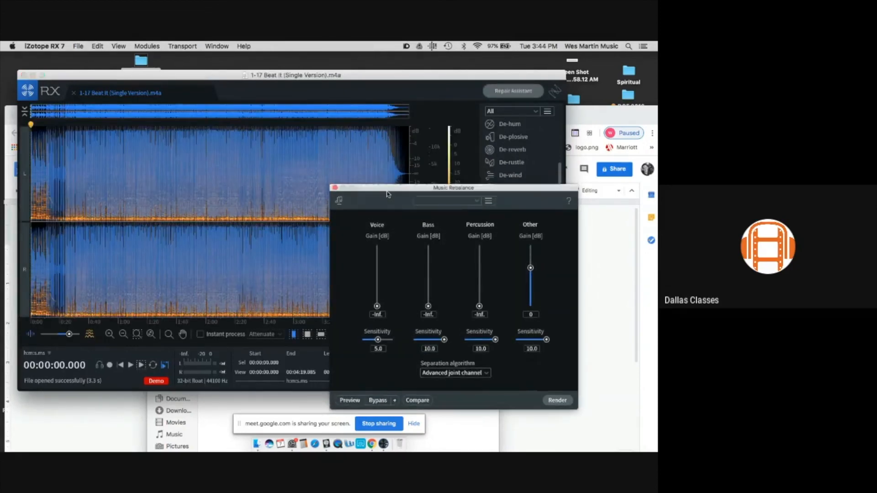
Move the Music Rebalance window clear of the waveform and play the song from about 2:06 for some 13 seconds
drag(390, 189, 395, 254)
click(216, 242)
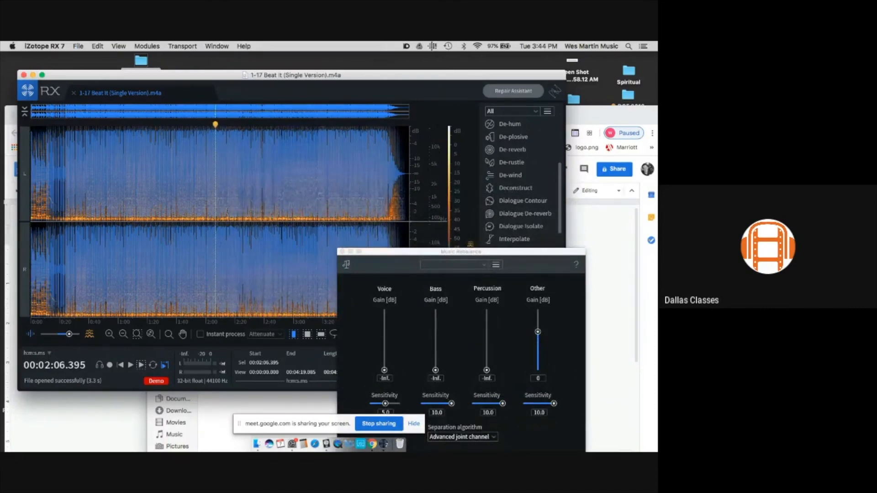
drag(377, 251, 437, 221)
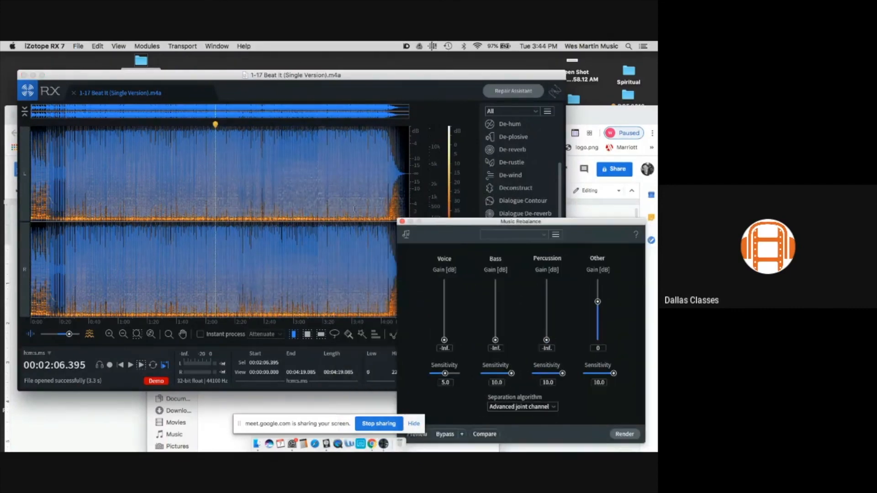
key(space)
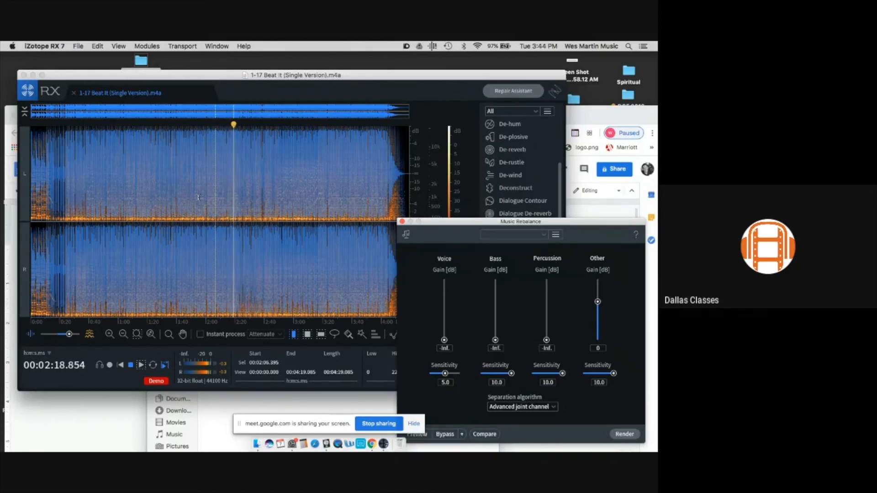
key(space)
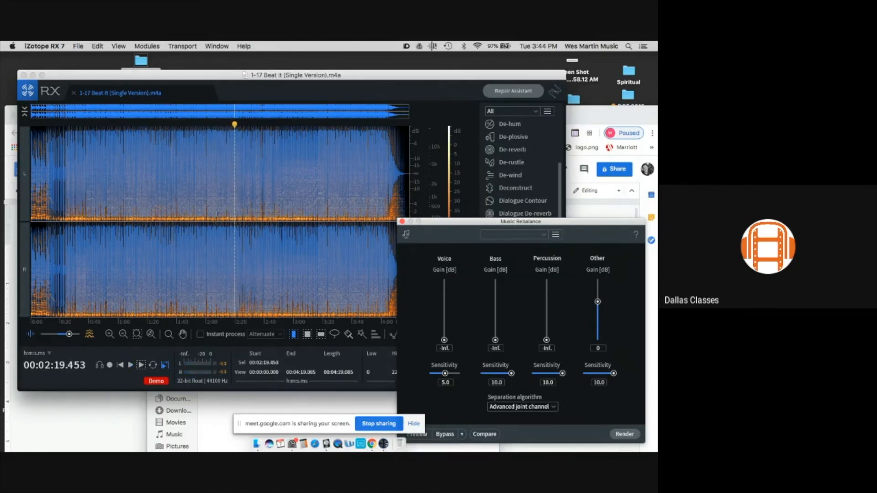
Select the passage from about 2:07 to 2:18 and render Music Rebalance on it with the Isolate Voice - Aggressive preset
drag(216, 214, 232, 213)
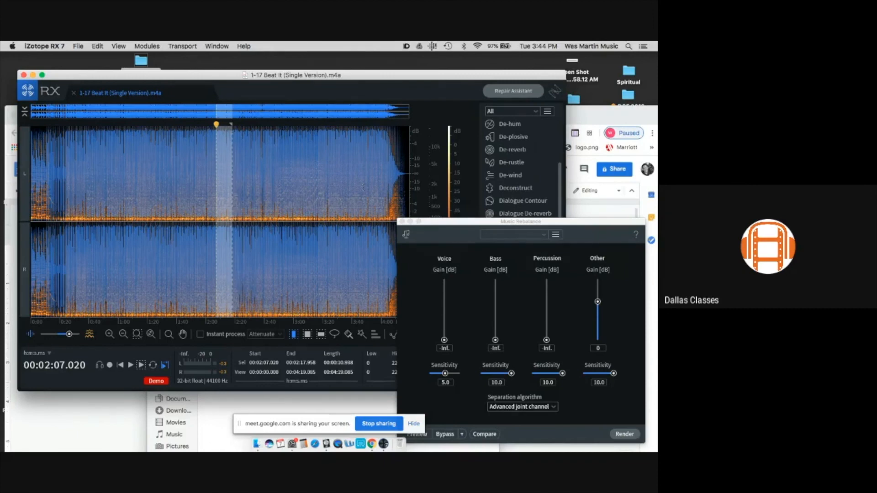
drag(444, 220, 324, 106)
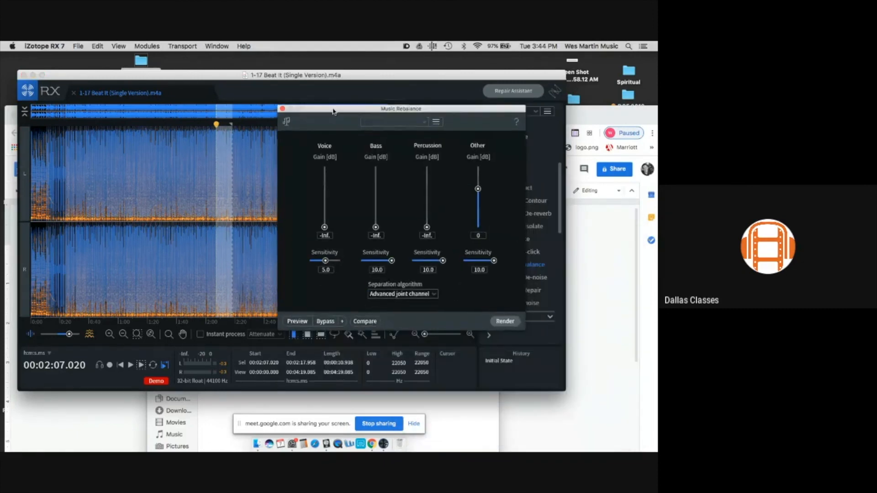
double_click(427, 226)
drag(478, 189, 479, 257)
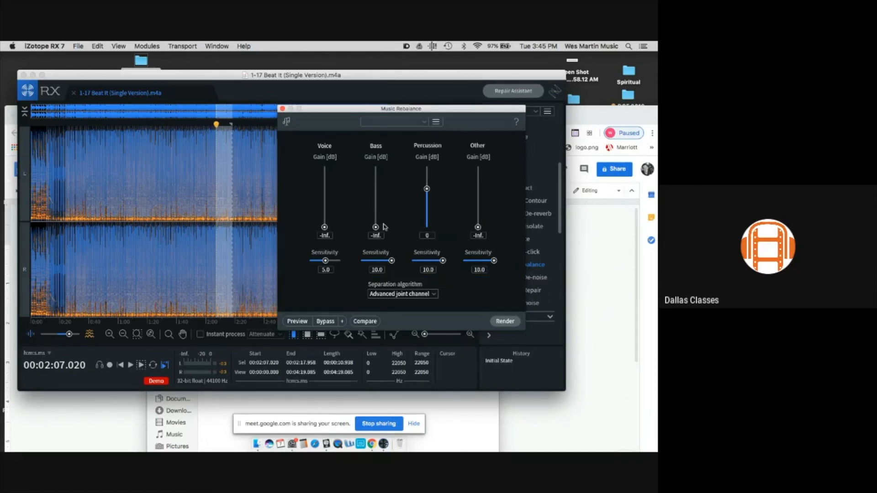
click(422, 122)
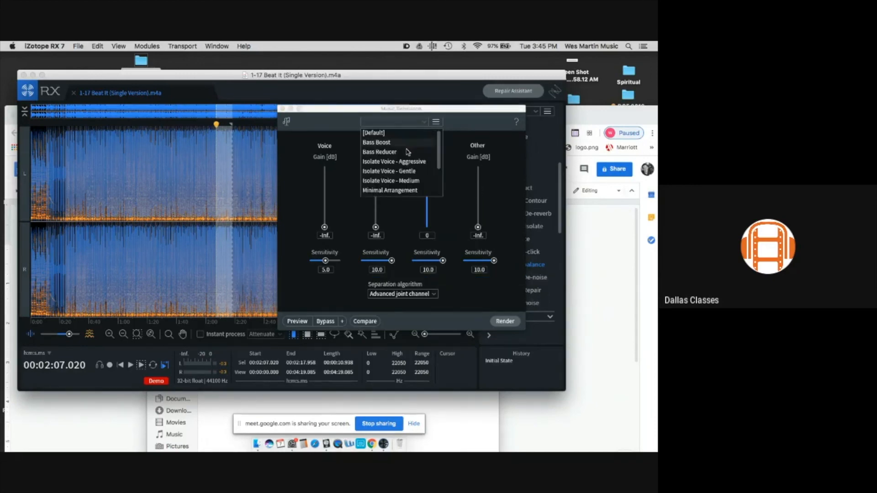
click(397, 161)
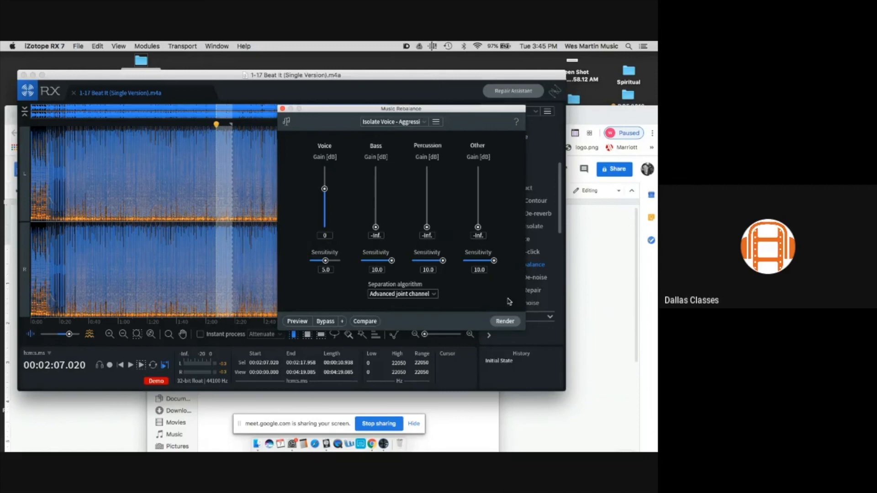
click(505, 323)
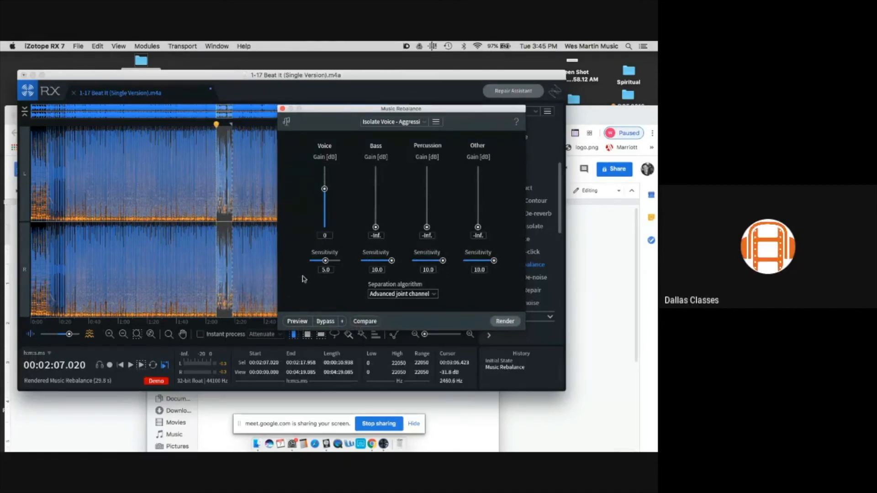
Play back the rendered vocal passage from about 2:07, keeping RX 7 in front of the browser
key(space)
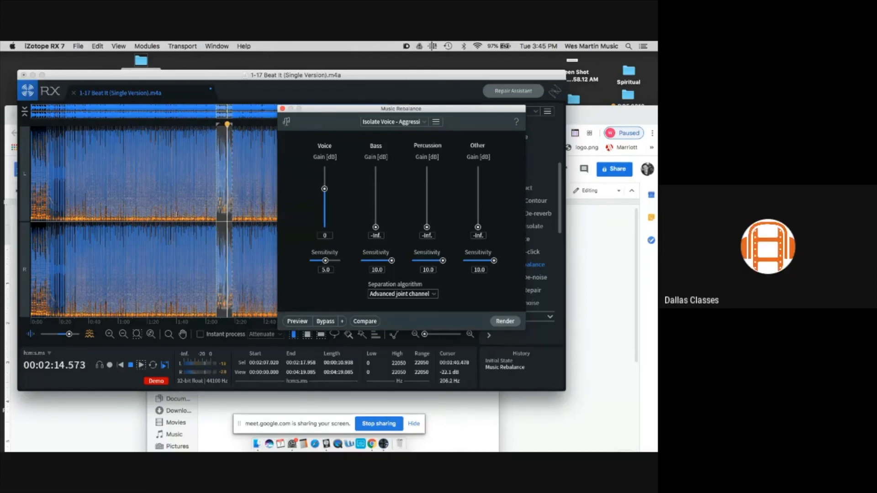
key(space)
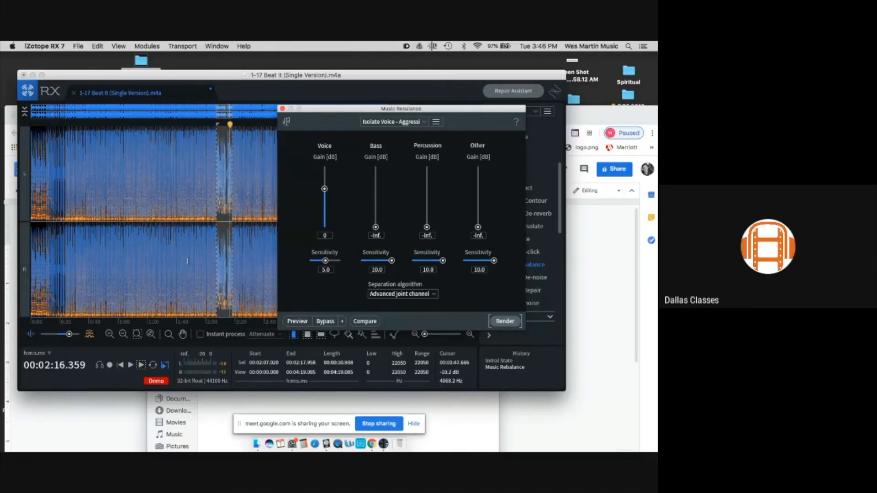
click(130, 401)
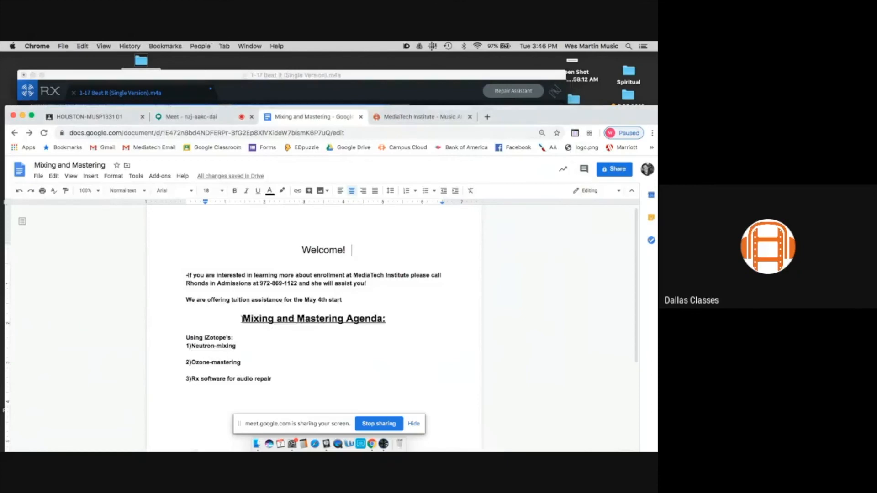
click(384, 441)
Set the audio input device to Audient iD22 and the output device to Built-in Output in RX 7's preferences
click(55, 46)
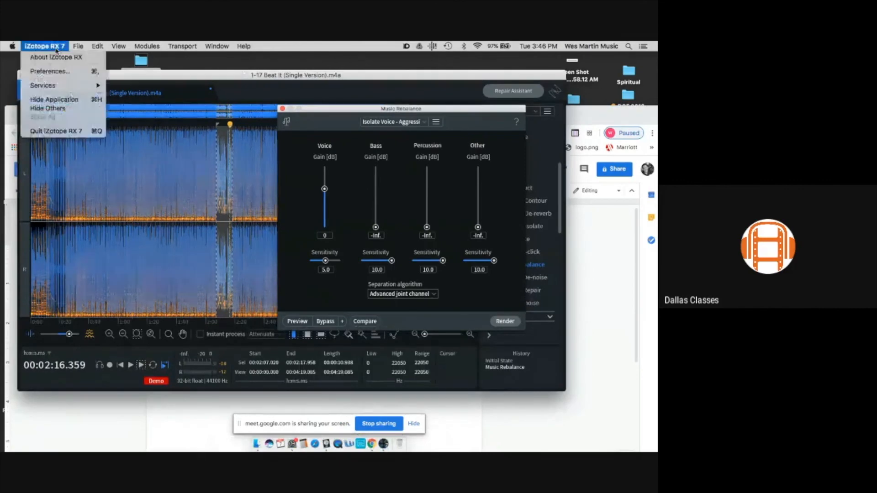
click(57, 72)
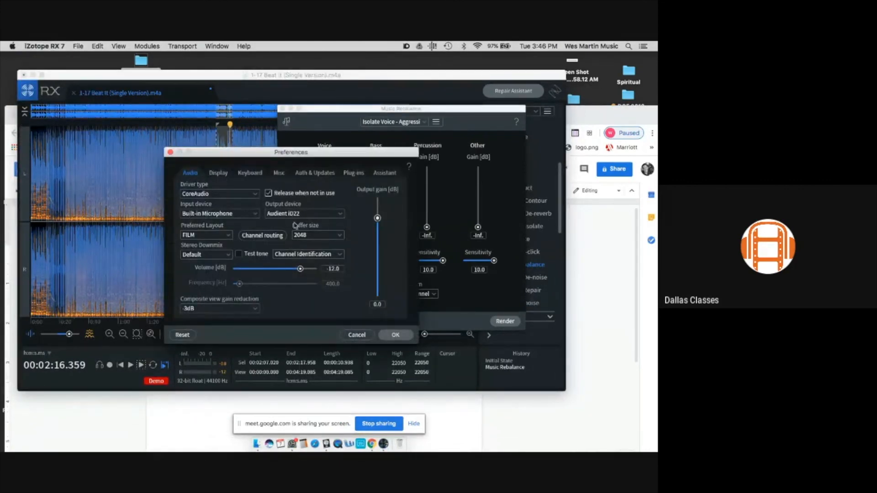
click(221, 214)
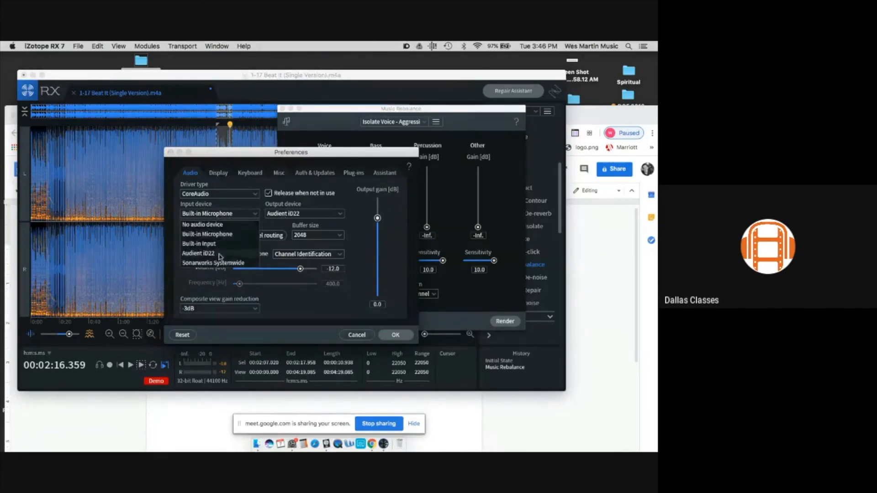
click(220, 254)
click(282, 215)
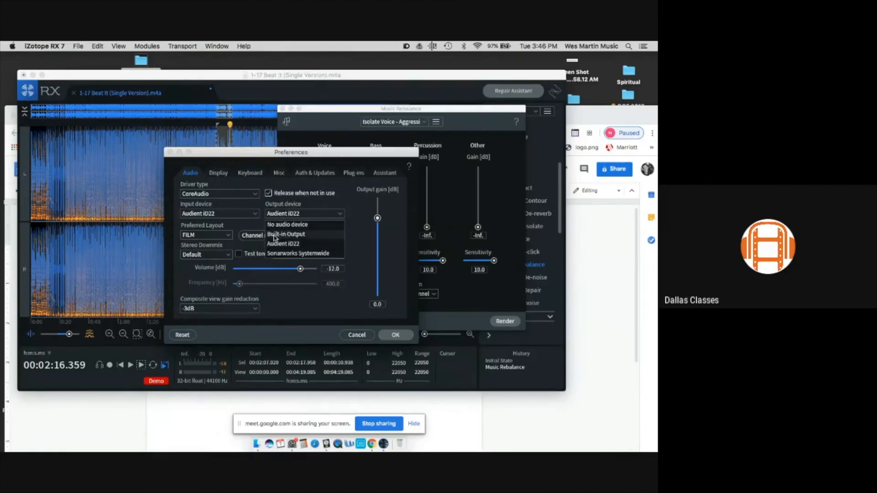
click(275, 235)
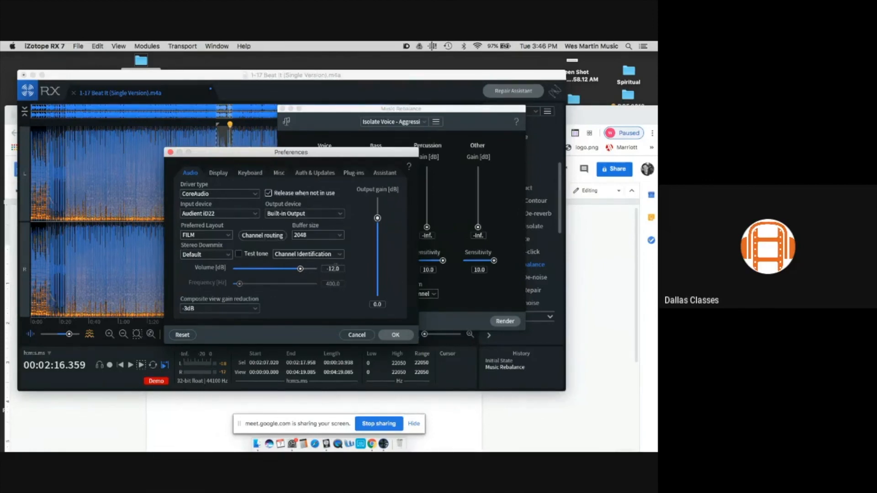
click(393, 337)
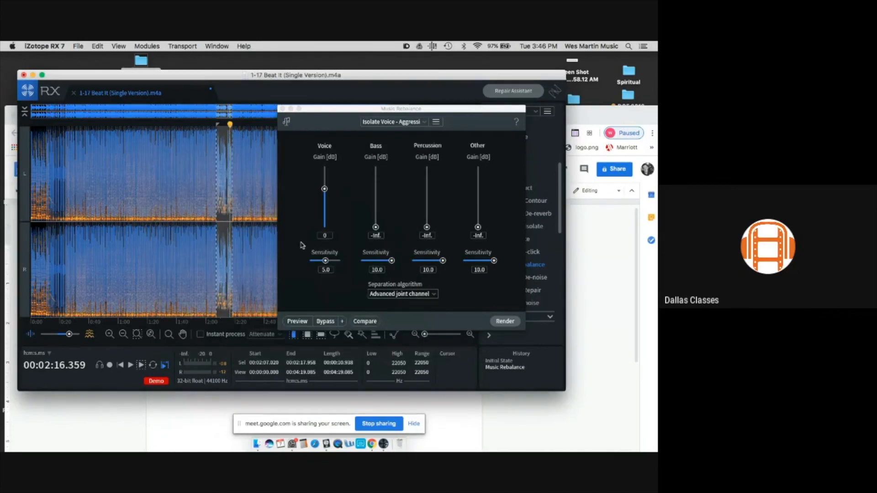
Play the song from about 2:01, just before the rendered passage, for a few seconds
click(209, 124)
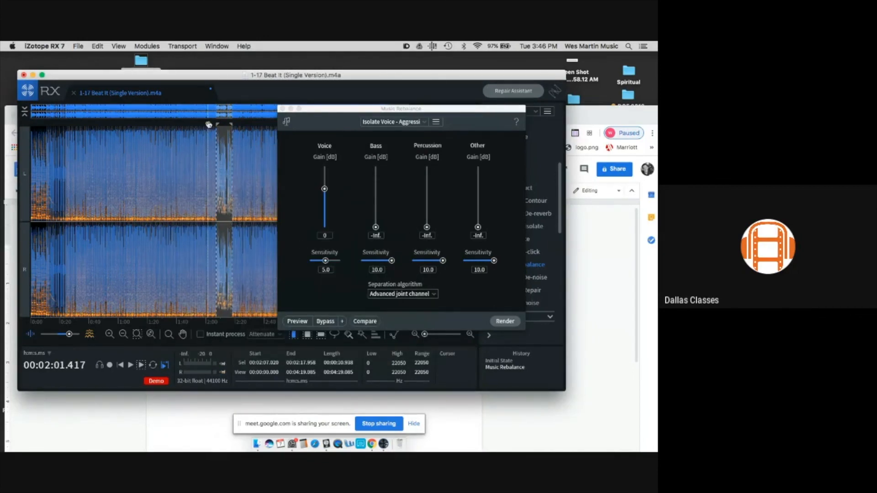
key(space)
key(Return)
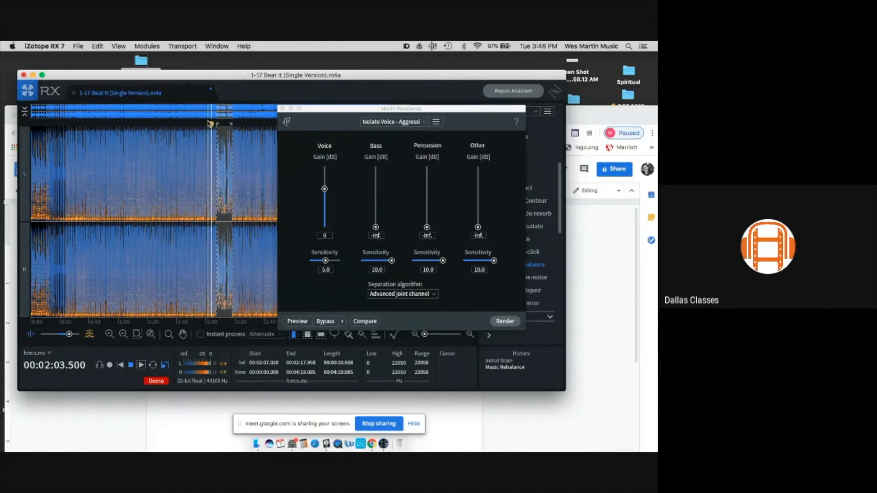
key(space)
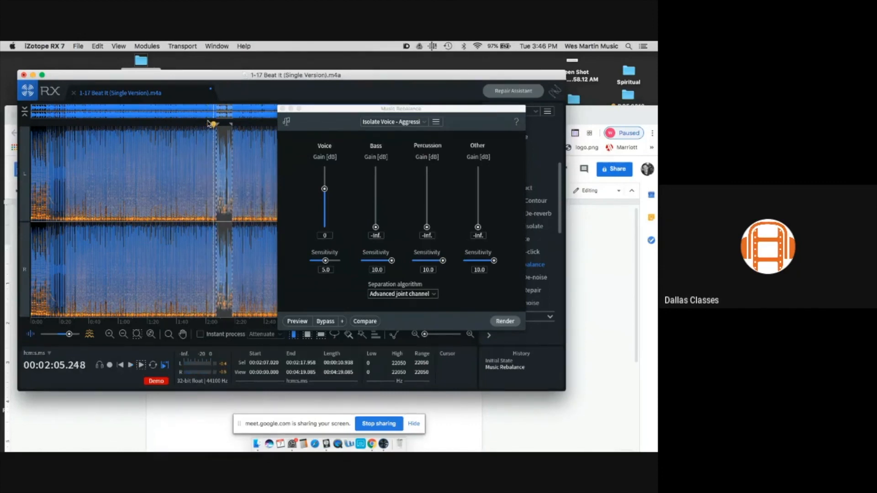
Set the audio output device to Audient iD22 and test playback into the start of the rendered passage
click(42, 46)
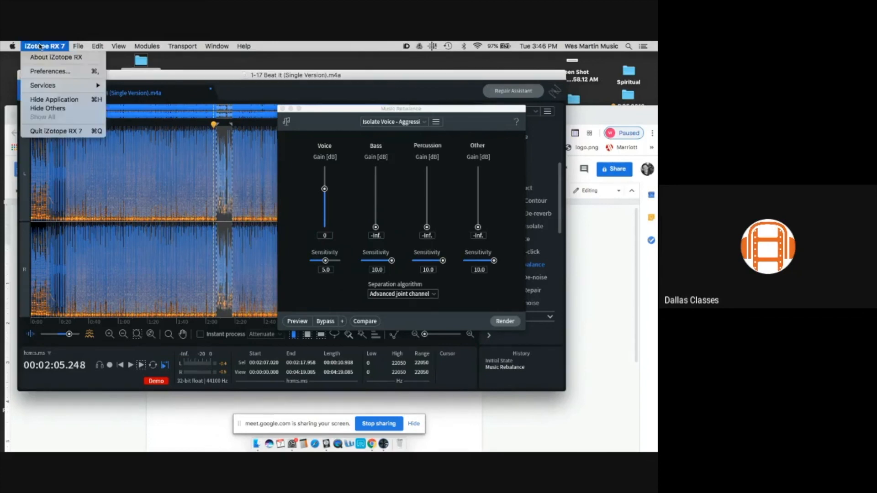
click(51, 72)
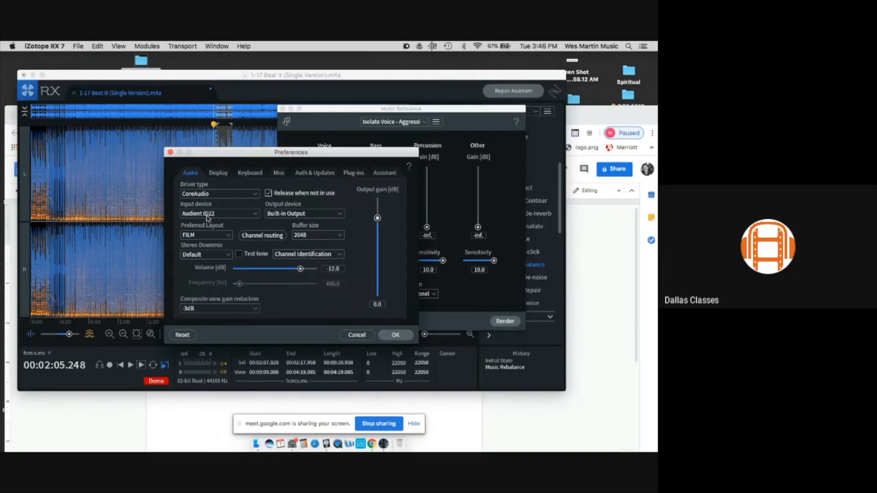
click(285, 214)
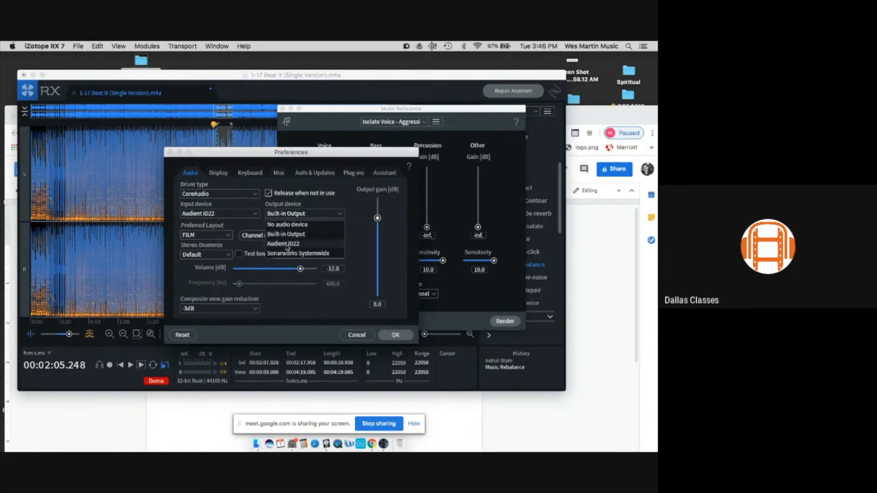
click(287, 244)
click(394, 336)
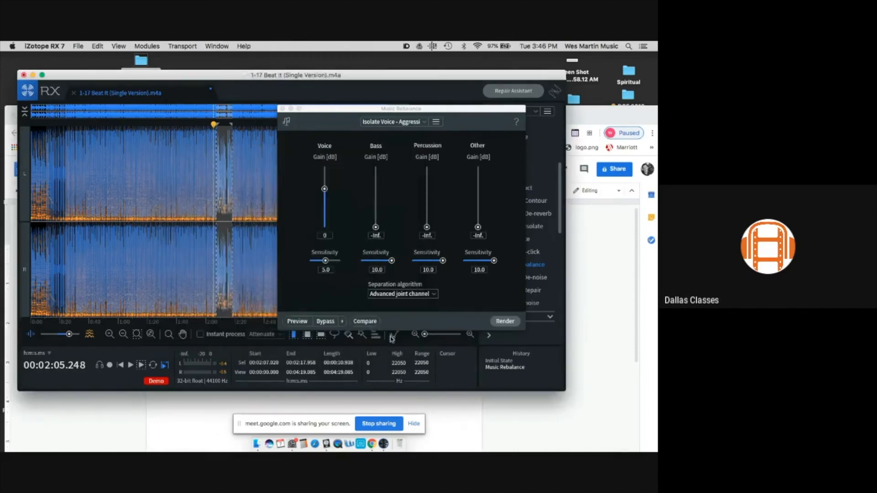
key(space)
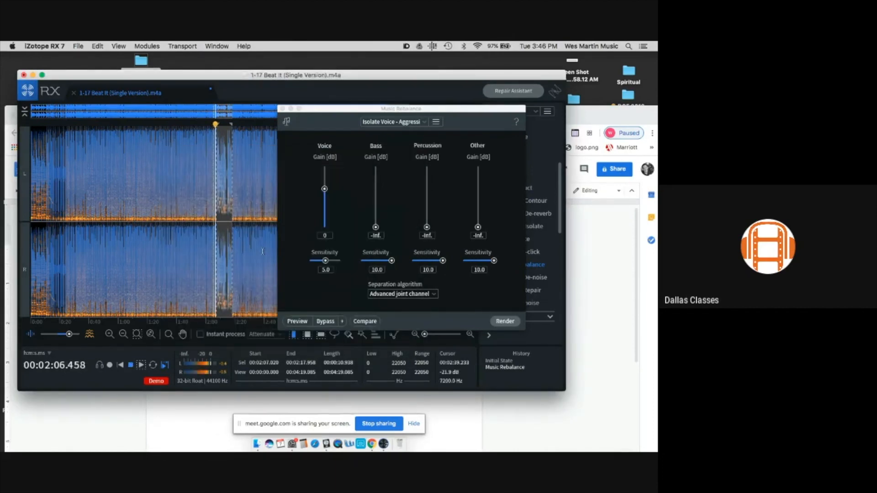
key(space)
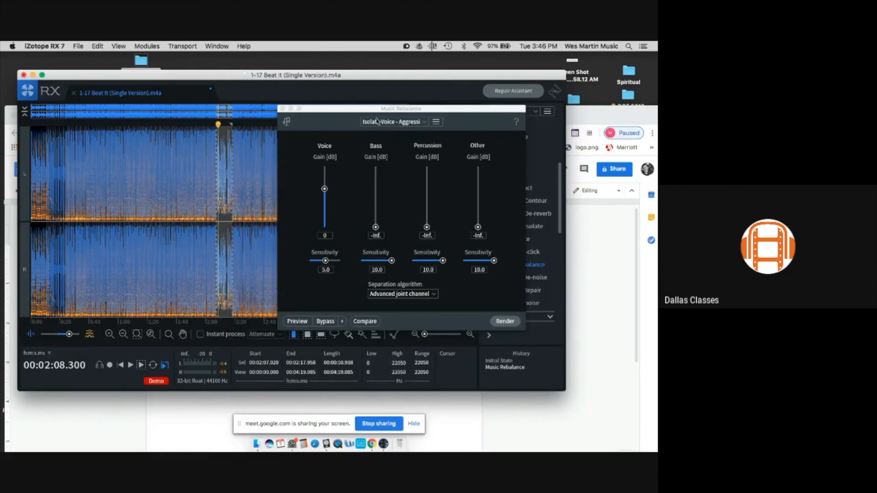
Set RX 7's audio output device to Built-in Output in the preferences and raise the system volume
click(45, 46)
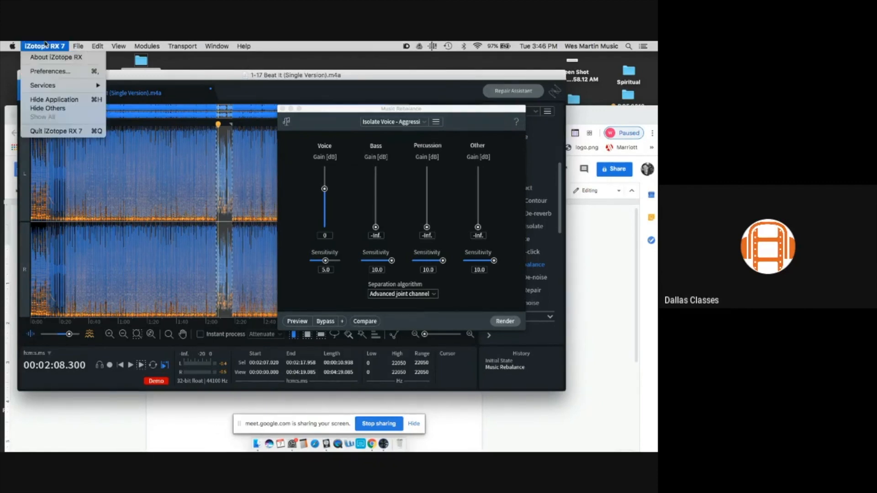
click(62, 71)
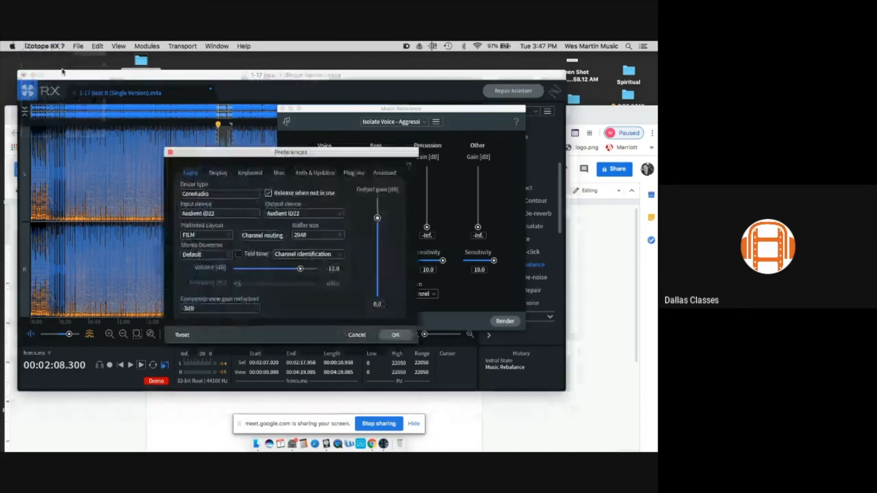
click(243, 195)
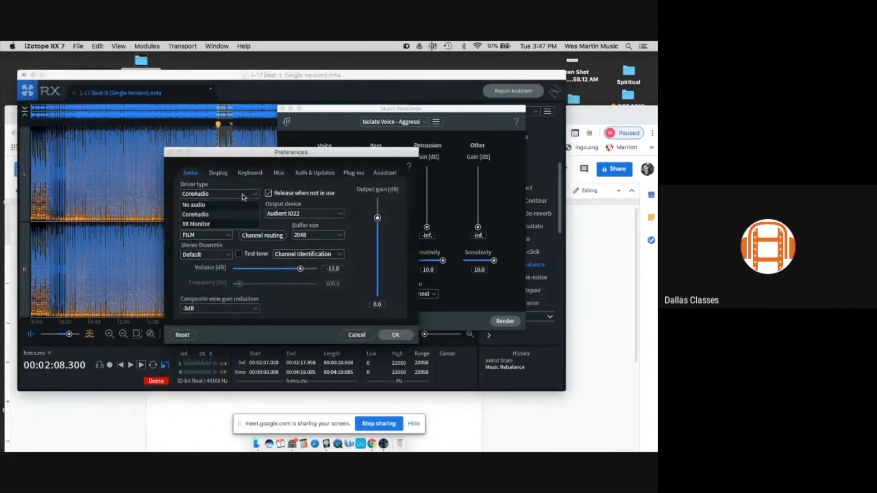
click(243, 197)
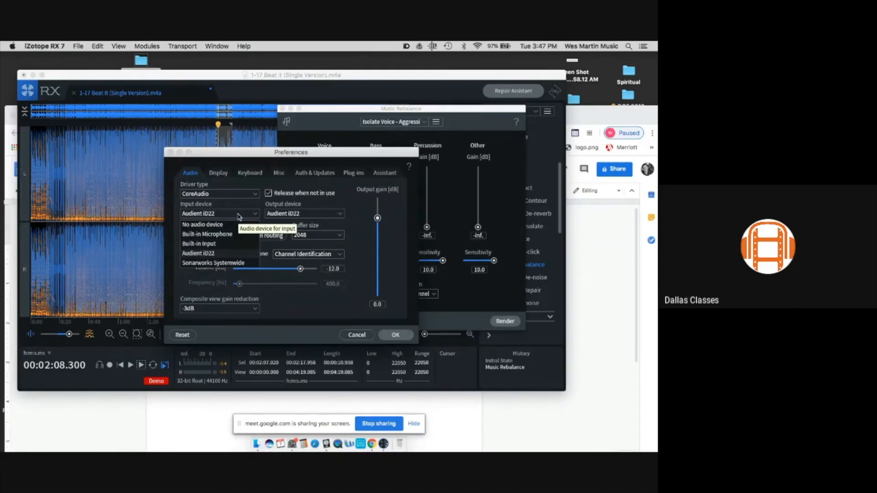
click(238, 216)
click(297, 215)
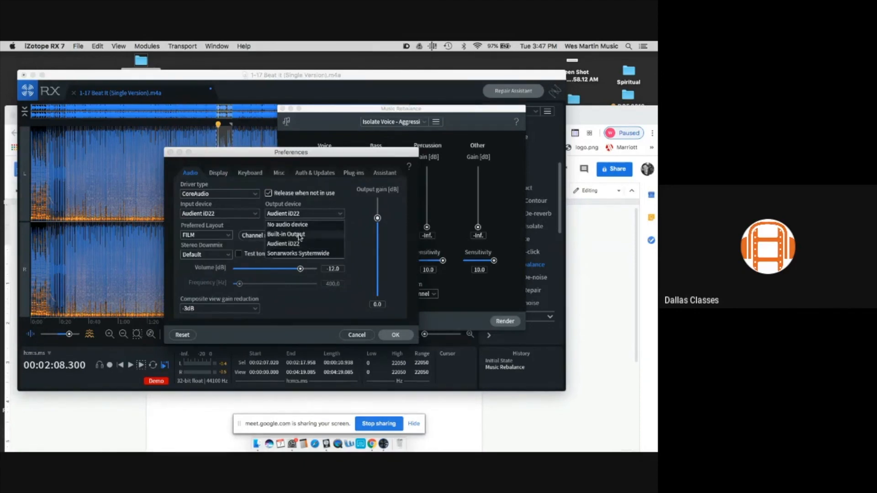
click(299, 235)
key(XF86AudioRaiseVolume)
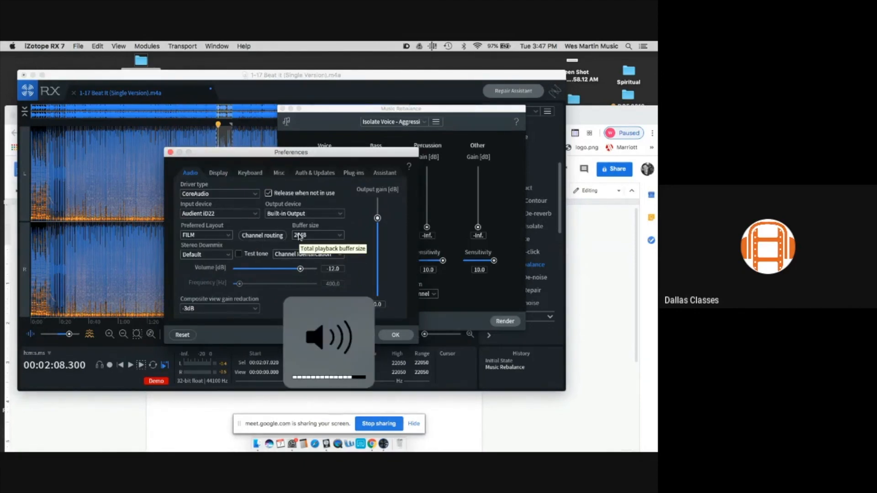
click(394, 336)
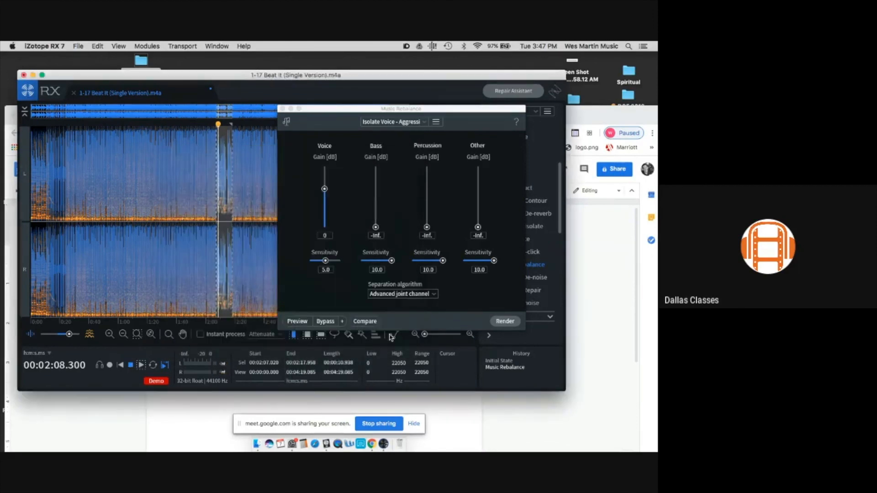
Play the isolated vocal passage from about 2:07 twice, stopping the second pass partway at about 2:14
key(space)
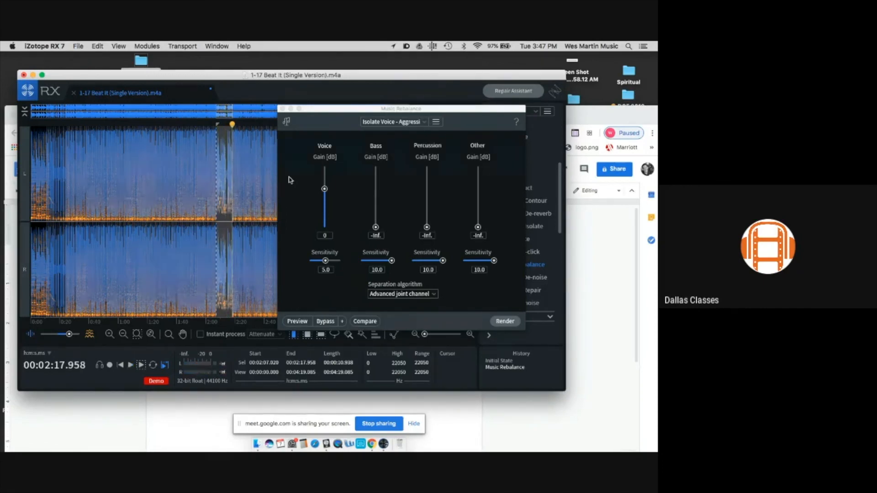
key(space)
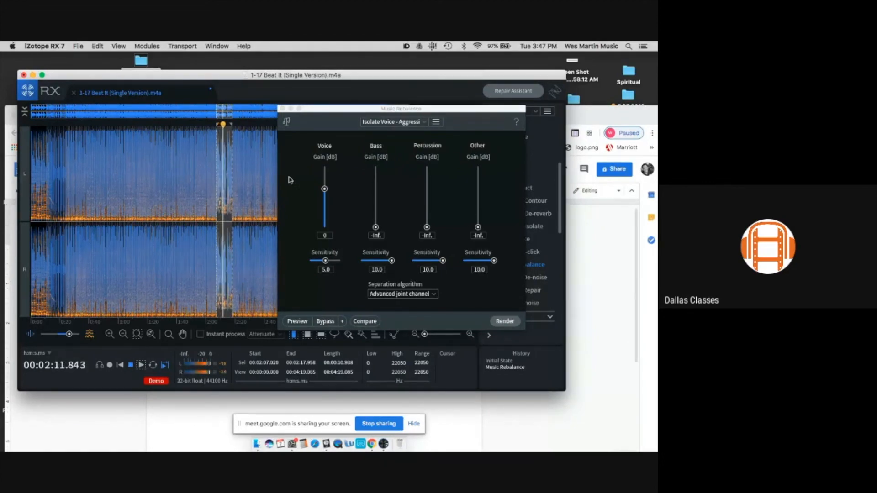
key(space)
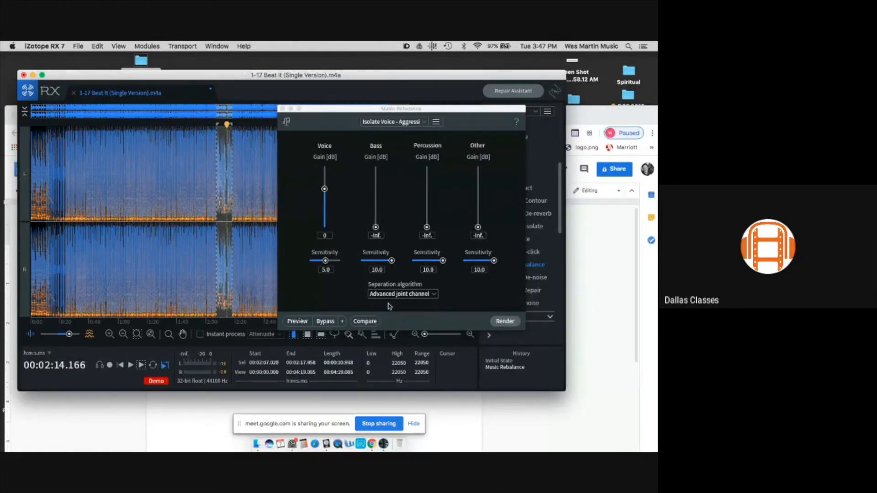
Undo the Music Rebalance render and play the original full-mix passage for comparison
key(super+z)
key(space)
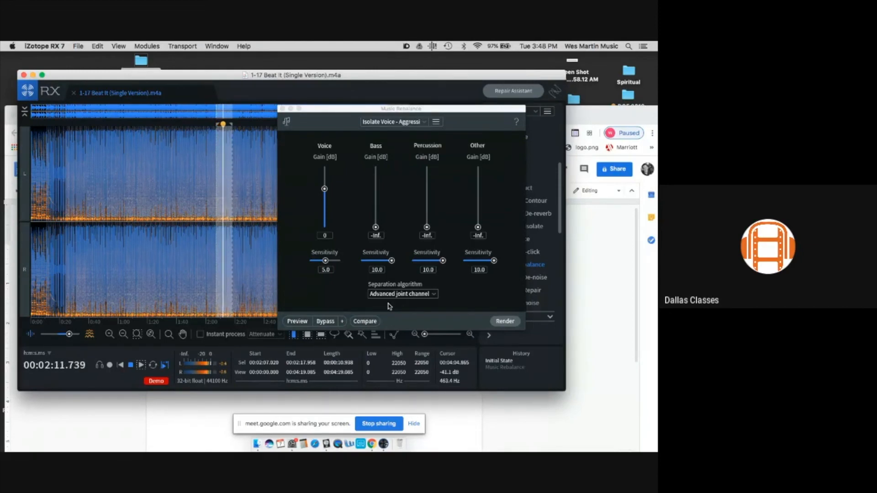
key(space)
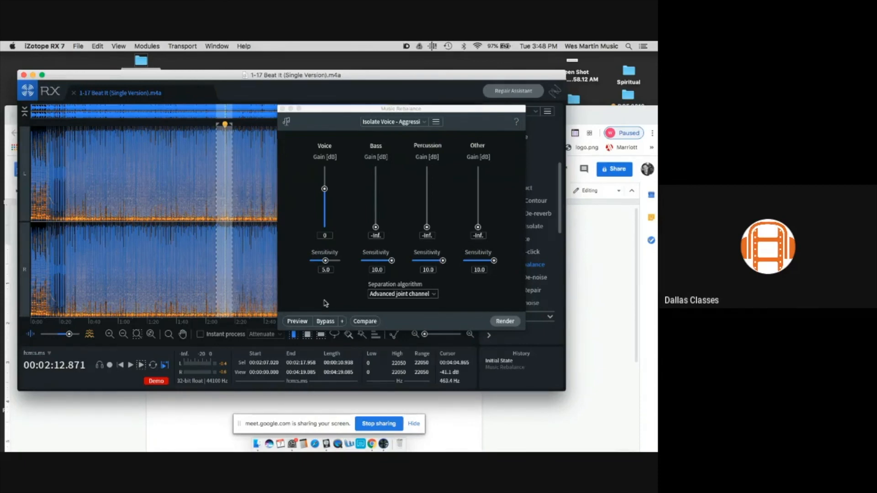
Isolate the drums in the selected passage by setting Voice gain to -Inf and Percussion gain to 0 dB, and render
click(325, 190)
drag(325, 190, 325, 228)
drag(426, 227, 427, 189)
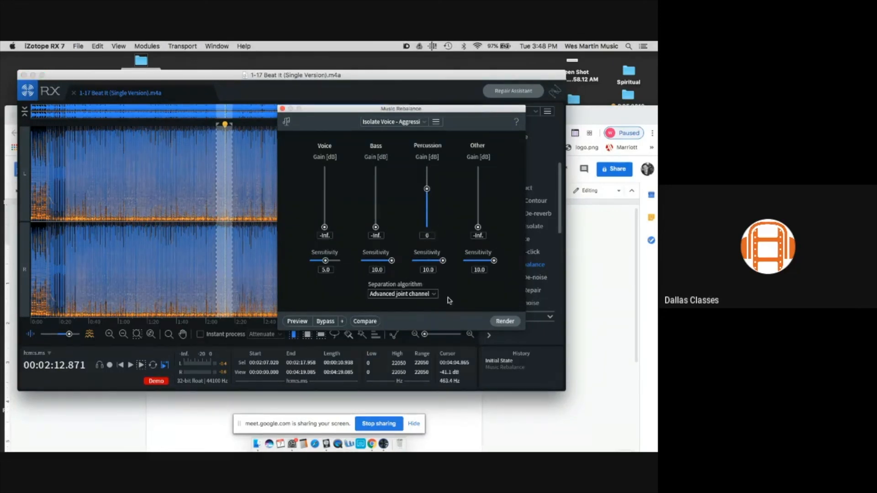
key(space)
click(505, 322)
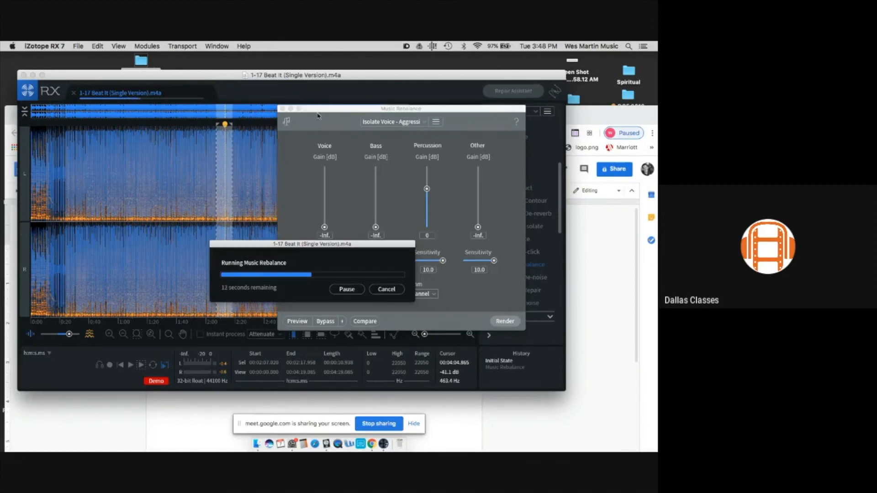
Uncover the spectrogram by moving the render progress window aside and closing the Music Rebalance window
click(444, 134)
drag(355, 115, 536, 227)
drag(356, 255, 250, 377)
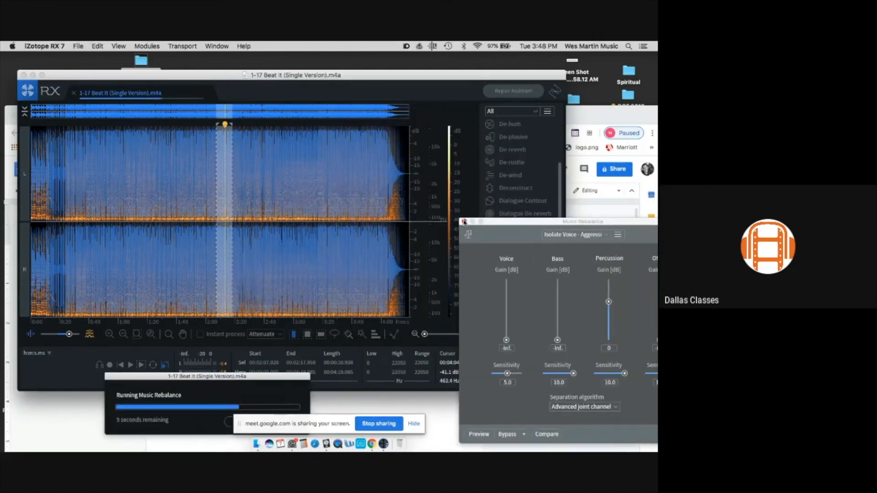
click(464, 223)
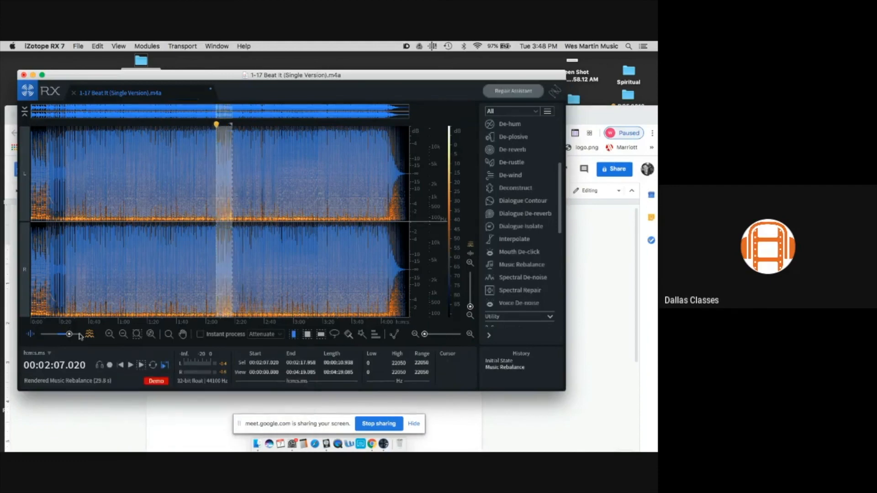
Shift the waveform/spectrogram balance fully to the spectrogram and play the rendered percussion passage to about 2:15
mouse_move(73, 335)
mouse_down()
mouse_move(80, 338)
mouse_move(58, 335)
mouse_move(78, 336)
mouse_up()
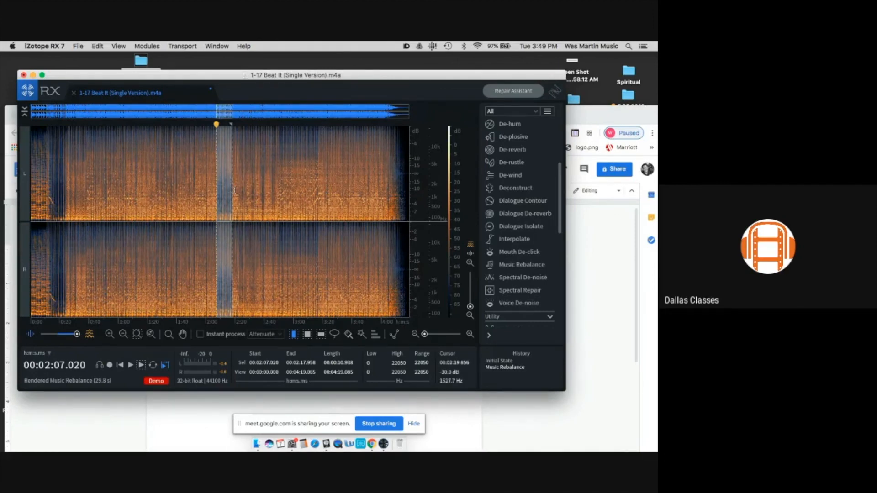
key(space)
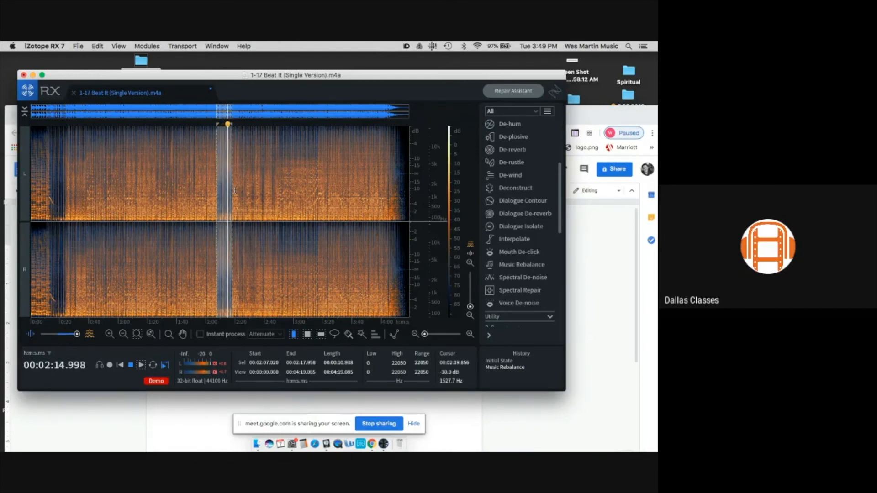
key(space)
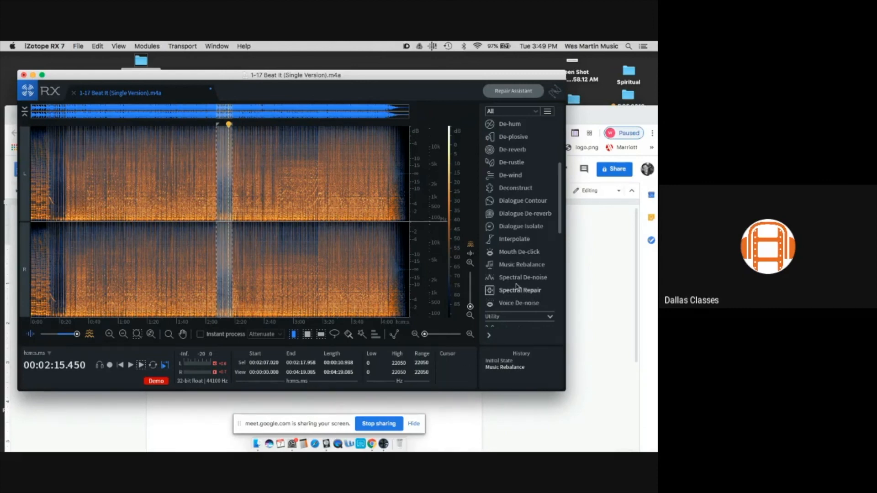
Reopen Music Rebalance, reset the Voice, Bass and Other gains to 0 dB, and switch to Google Chrome
click(524, 265)
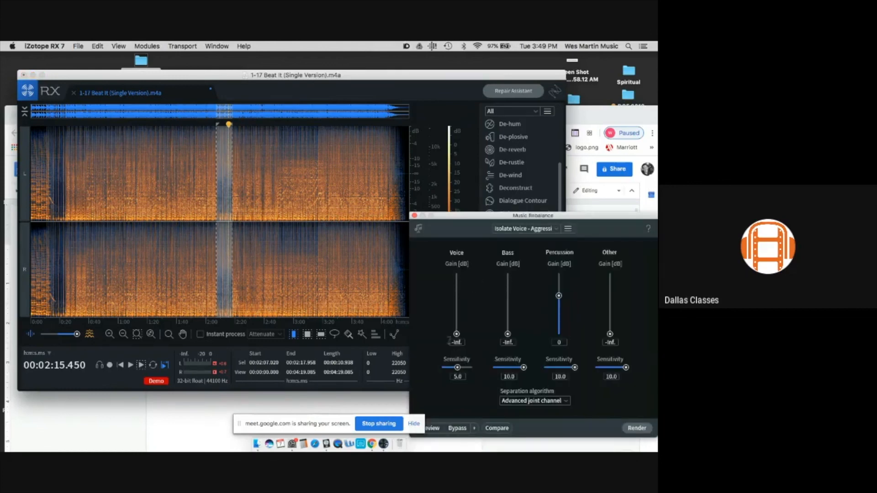
double_click(459, 334)
double_click(507, 325)
double_click(612, 323)
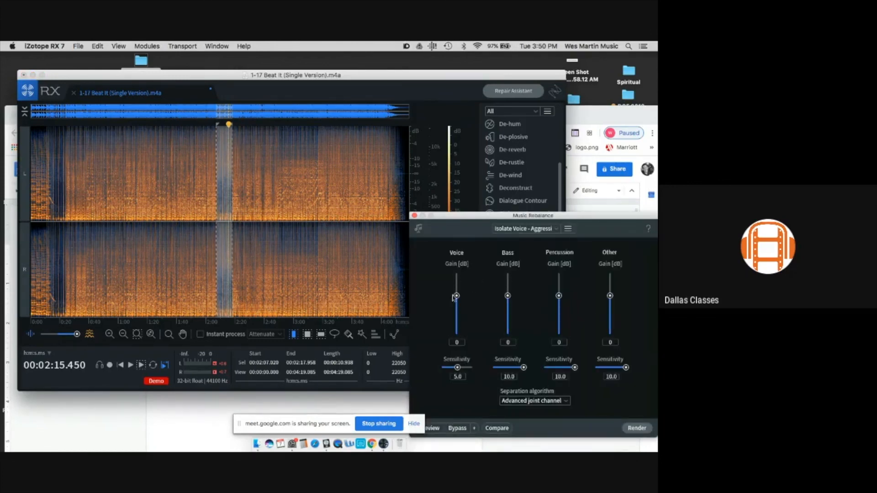
mouse_move(458, 293)
mouse_down()
mouse_move(458, 310)
mouse_move(459, 298)
mouse_up()
click(375, 446)
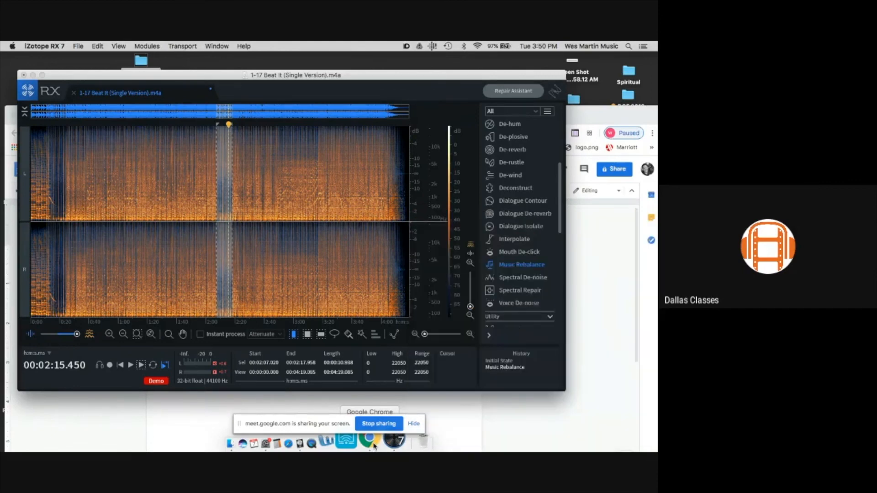